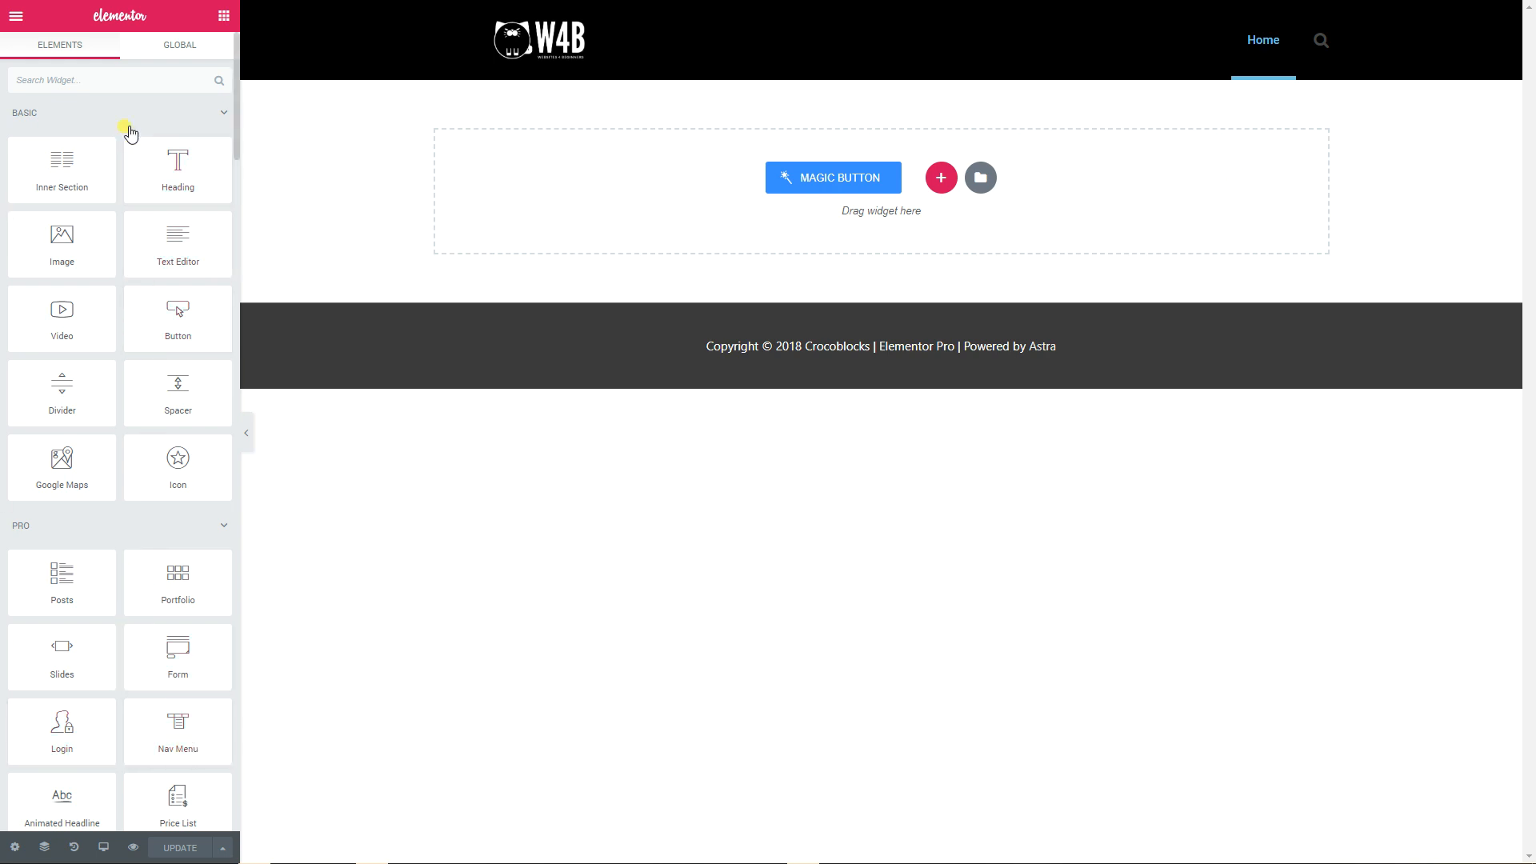
# Step: Collapse all the expanded widget categories, from Basic through Jet Woo Builder
pyautogui.scroll(-3, 129, 644)
pyautogui.scroll(3, 130, 644)
pyautogui.click(222, 119)
pyautogui.click(211, 157)
pyautogui.click(208, 196)
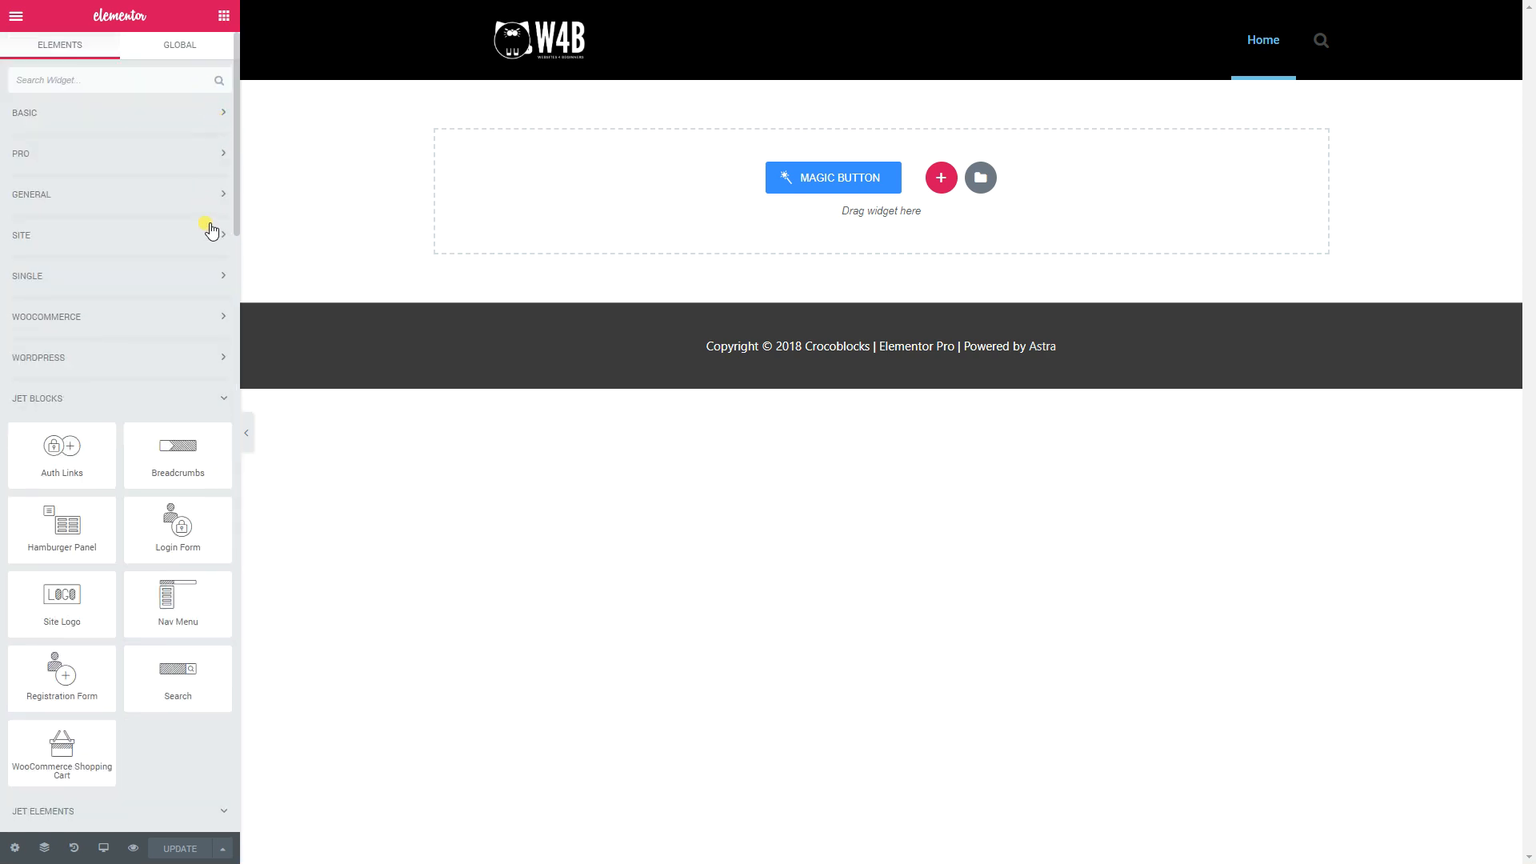
pyautogui.click(199, 412)
pyautogui.click(216, 443)
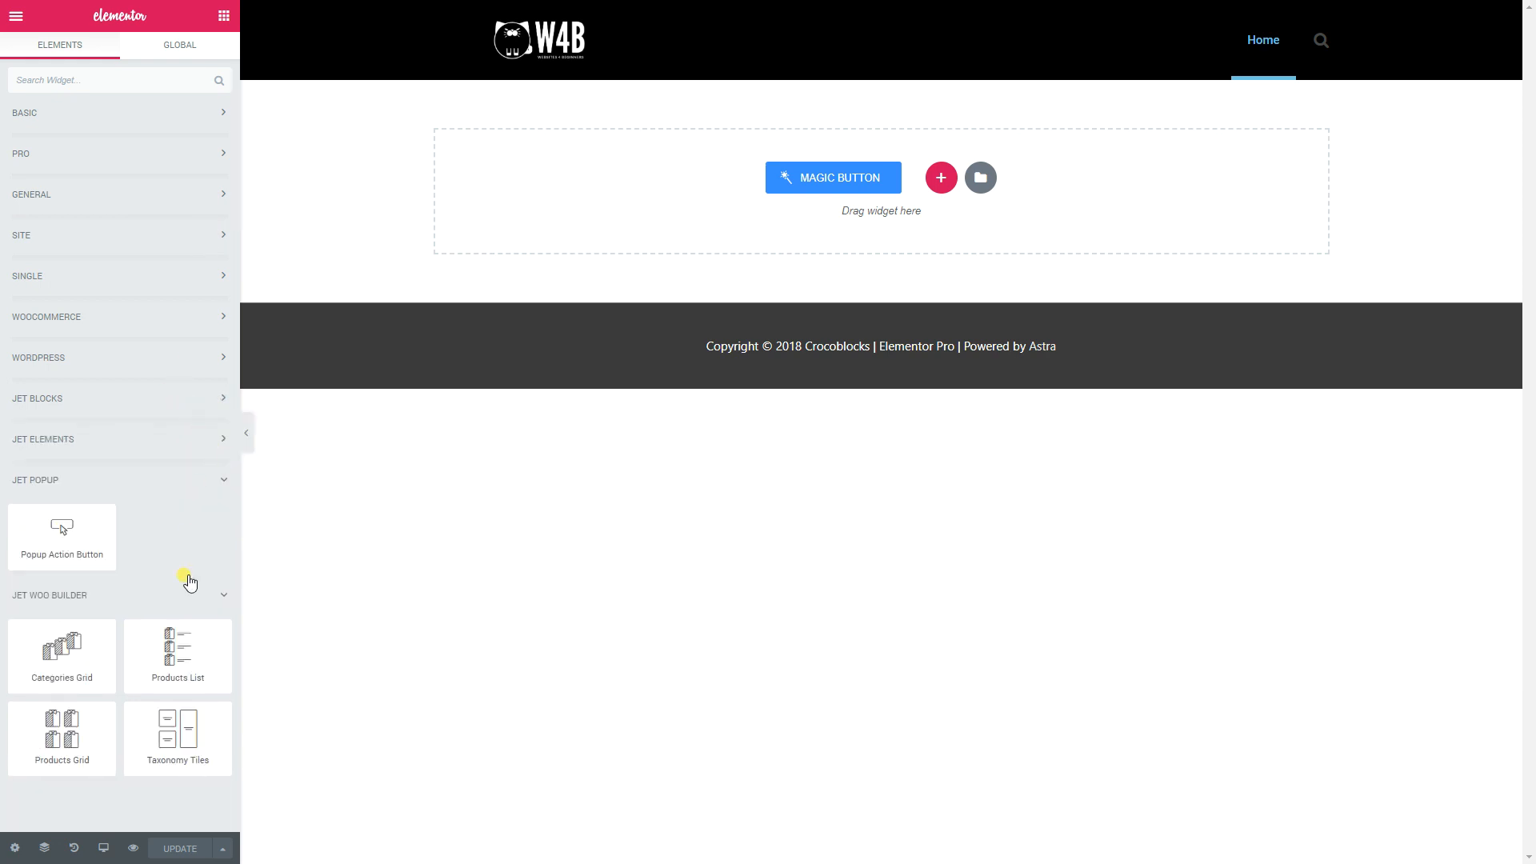
pyautogui.click(215, 484)
pyautogui.click(212, 525)
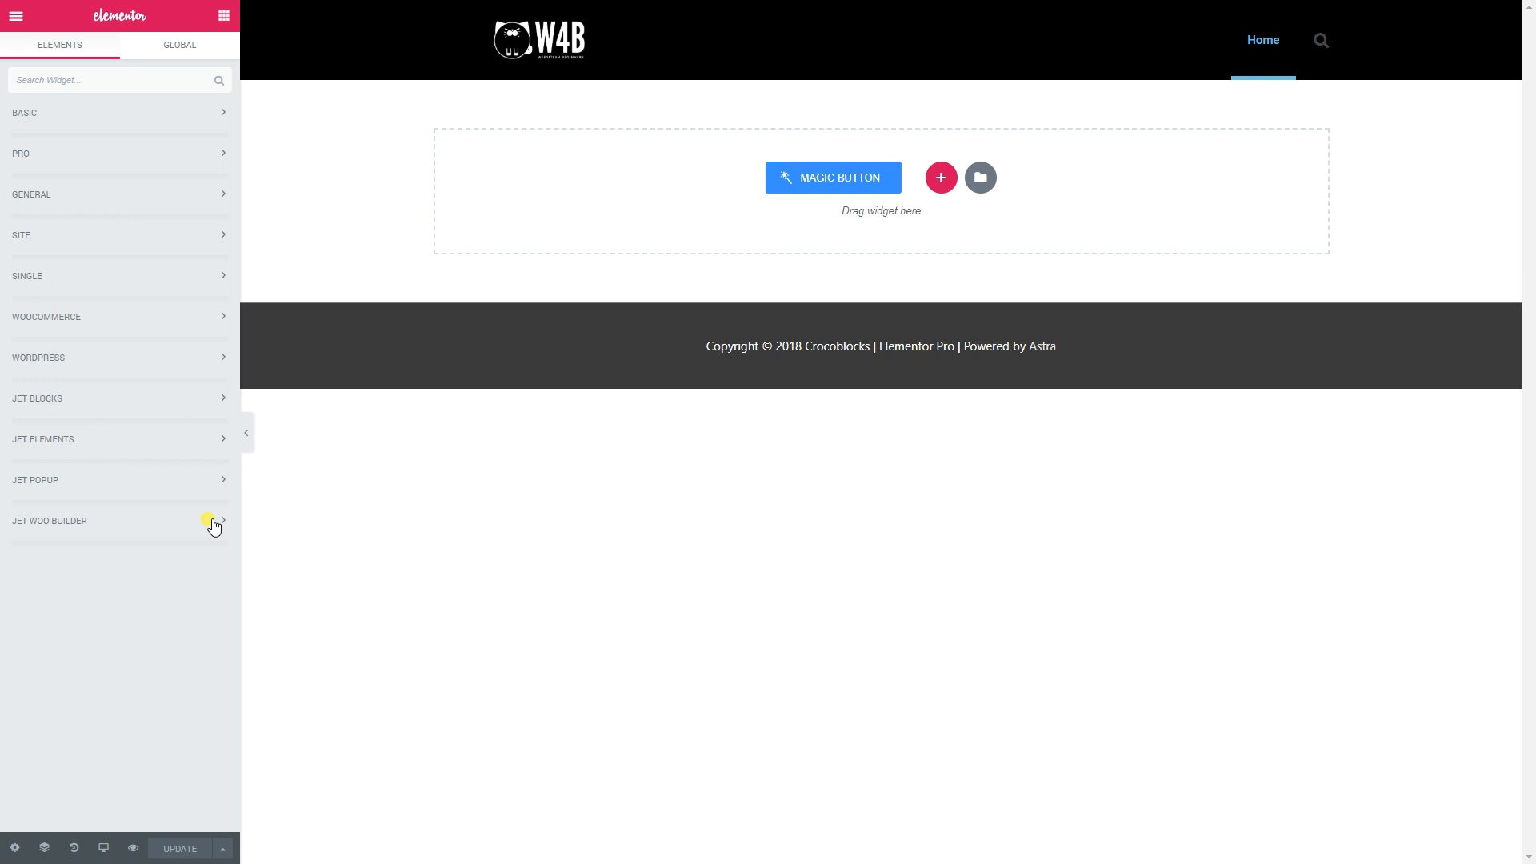
# Step: Expand the Jet Elements category and examine the full range of widgets it offers
pyautogui.click(43, 453)
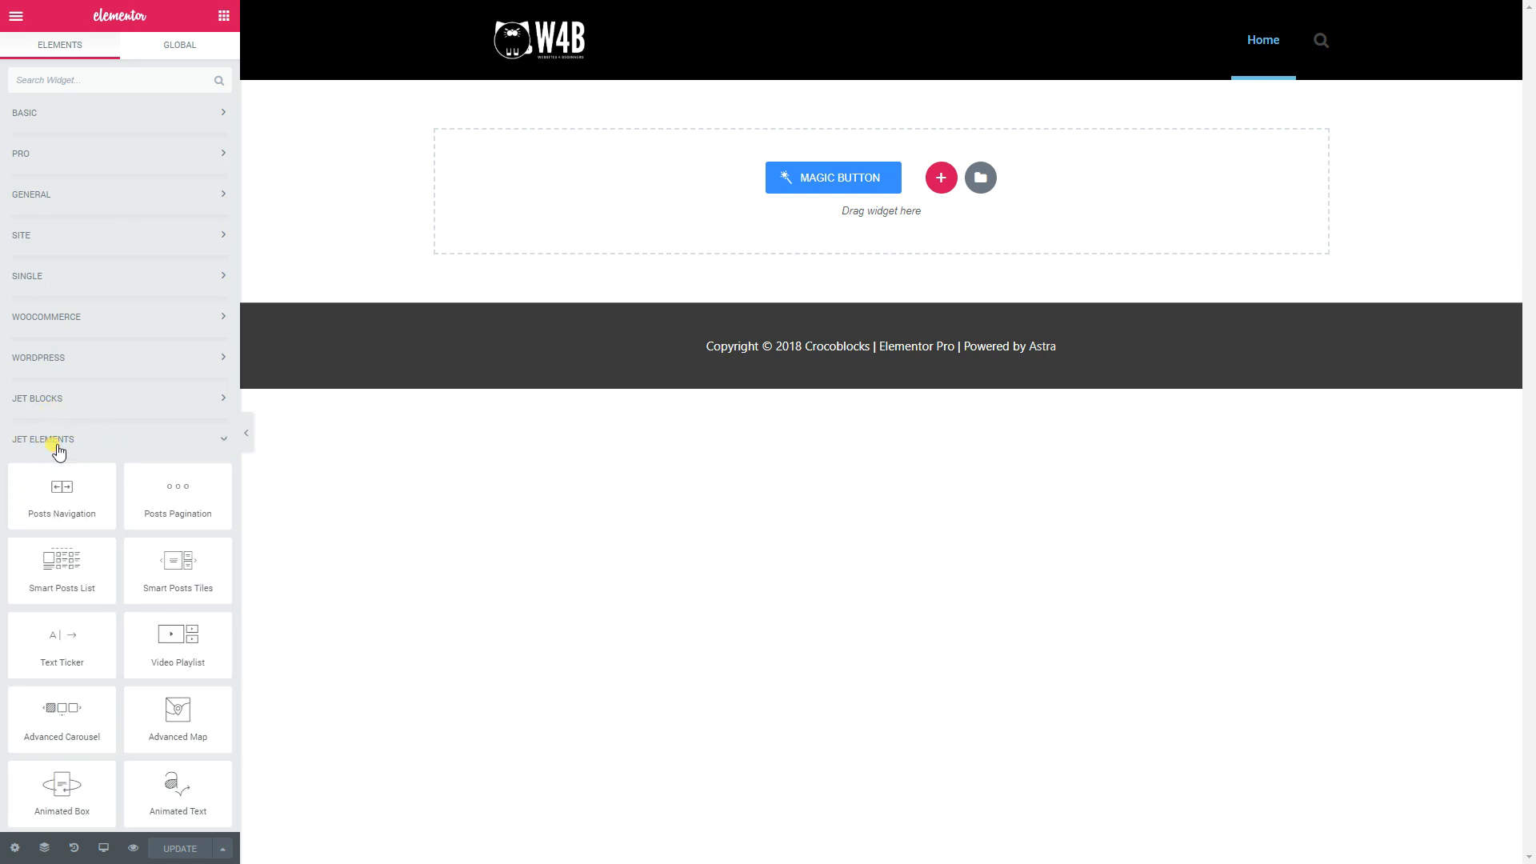
pyautogui.scroll(-3, 104, 452)
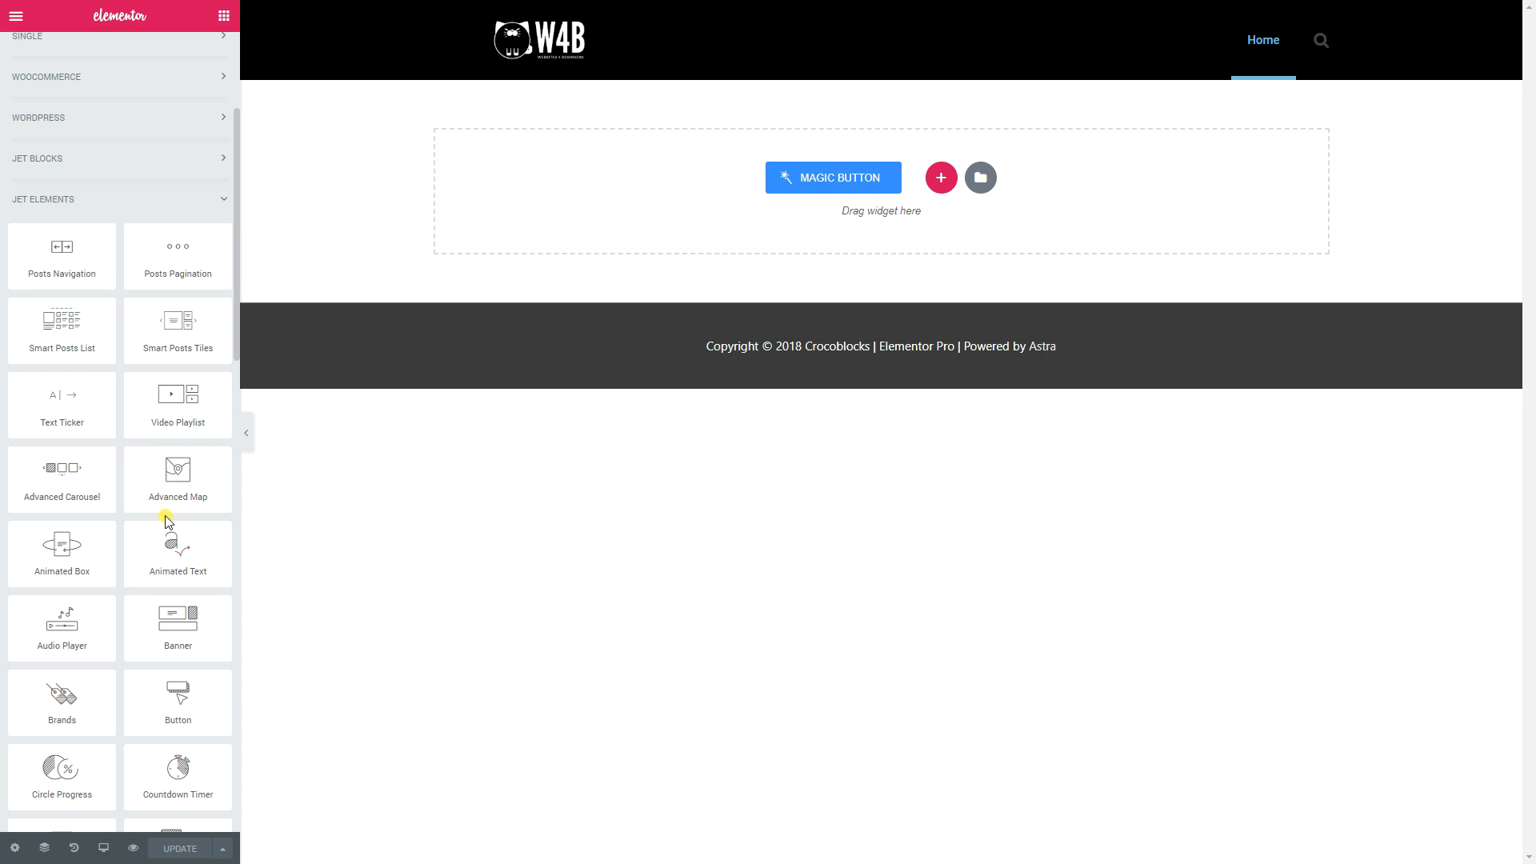
pyautogui.scroll(-2, 145, 672)
pyautogui.scroll(-13, 145, 674)
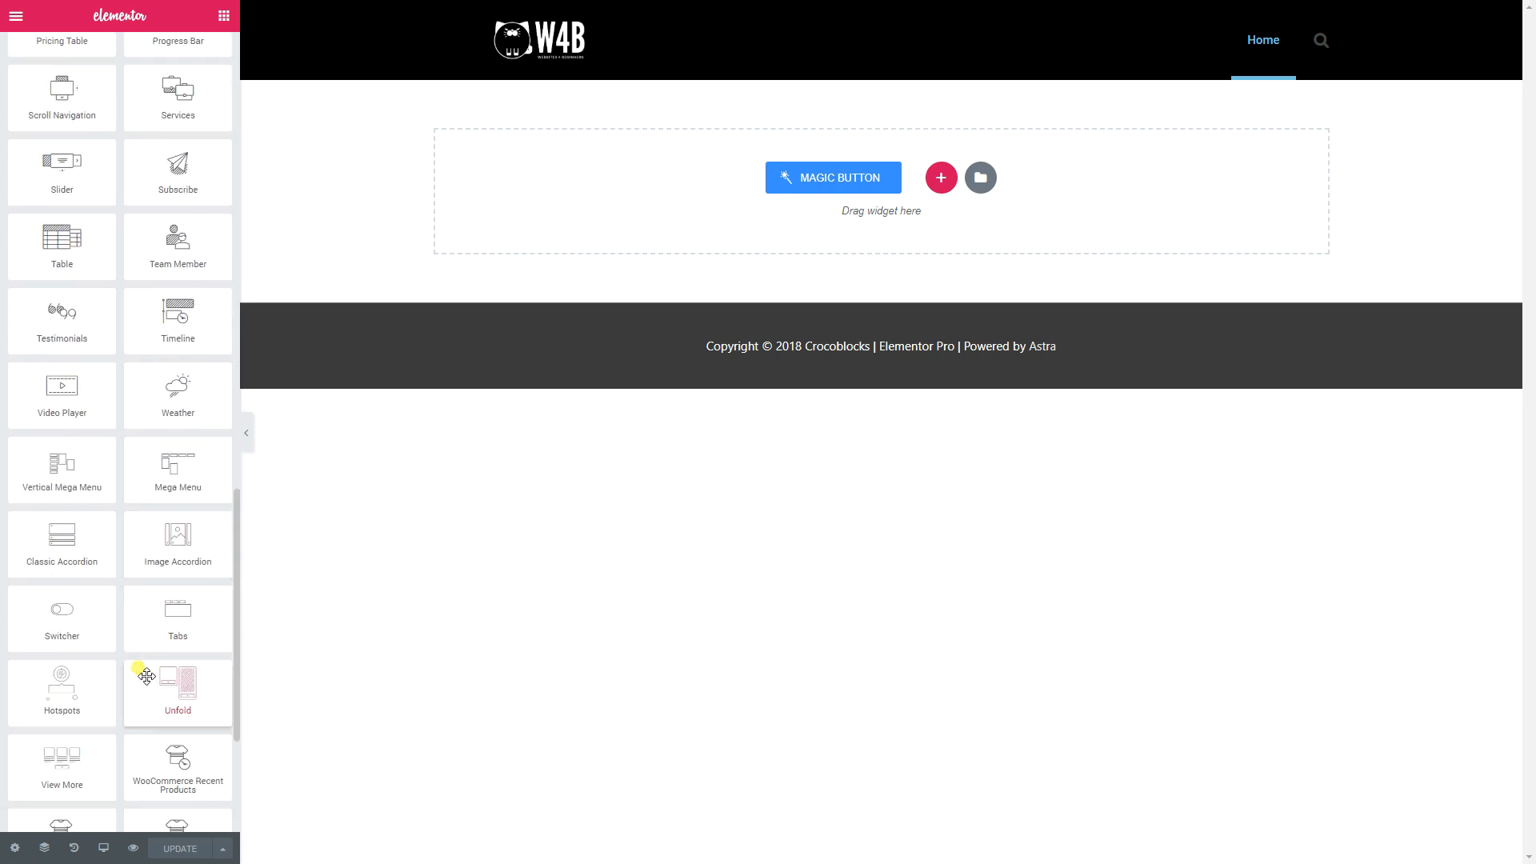
pyautogui.scroll(-3, 146, 676)
pyautogui.scroll(4, 174, 662)
pyautogui.scroll(15, 174, 664)
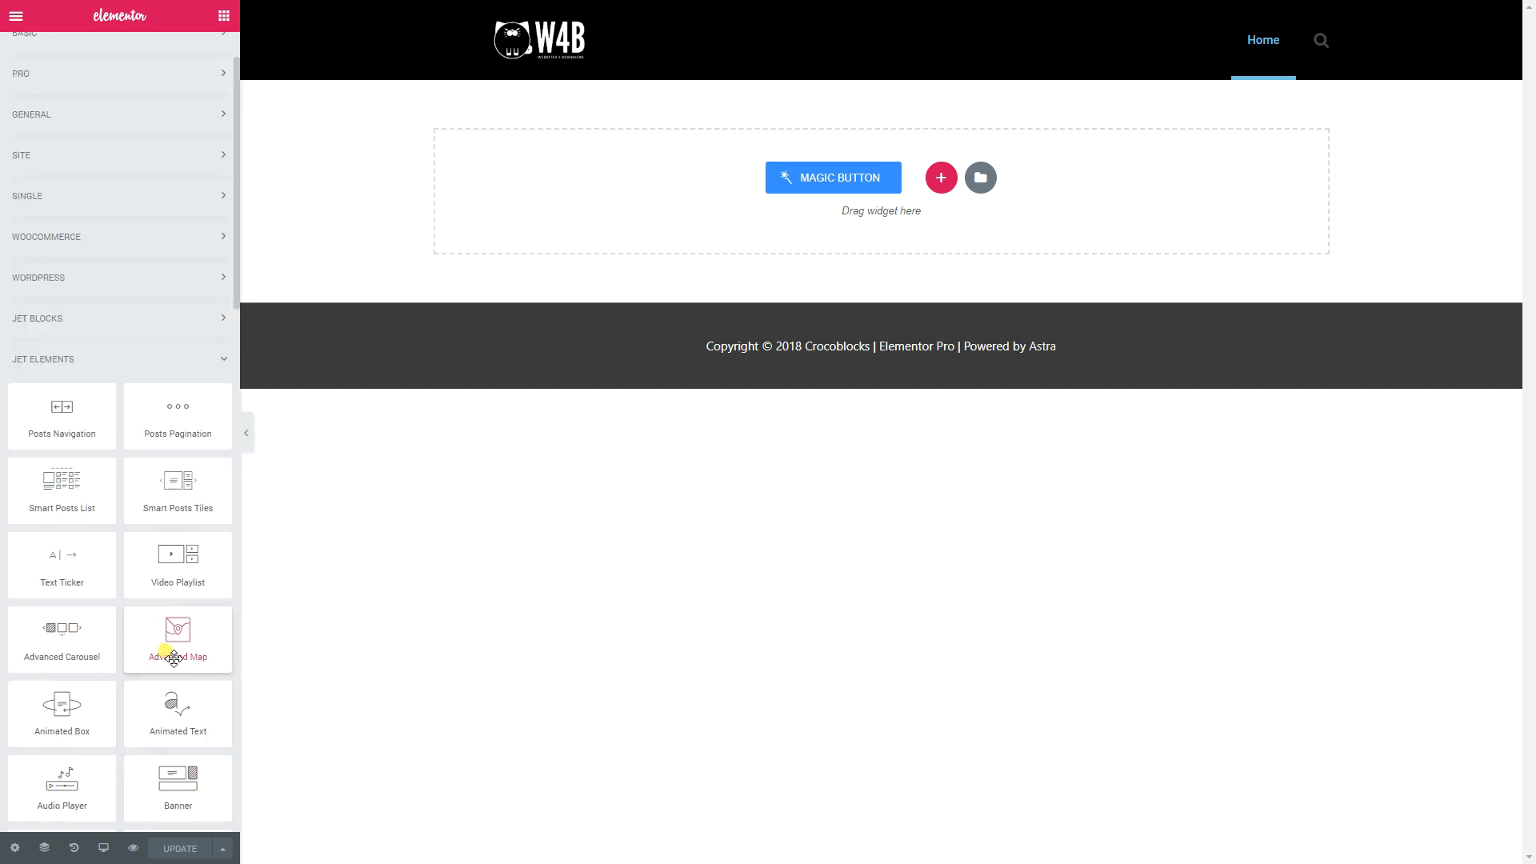
pyautogui.scroll(-1, 175, 658)
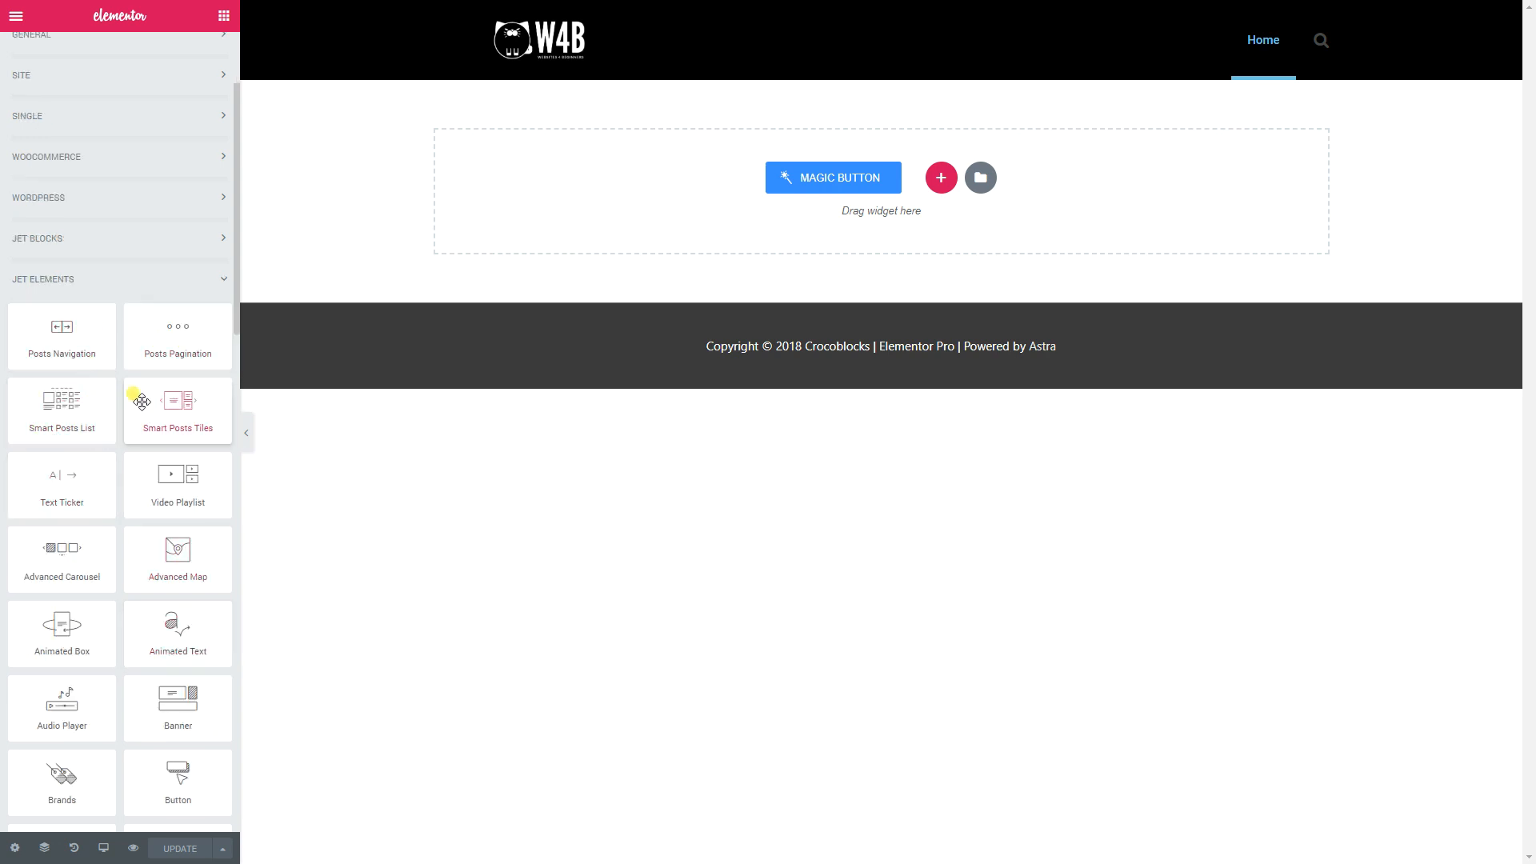
pyautogui.scroll(-3, 138, 456)
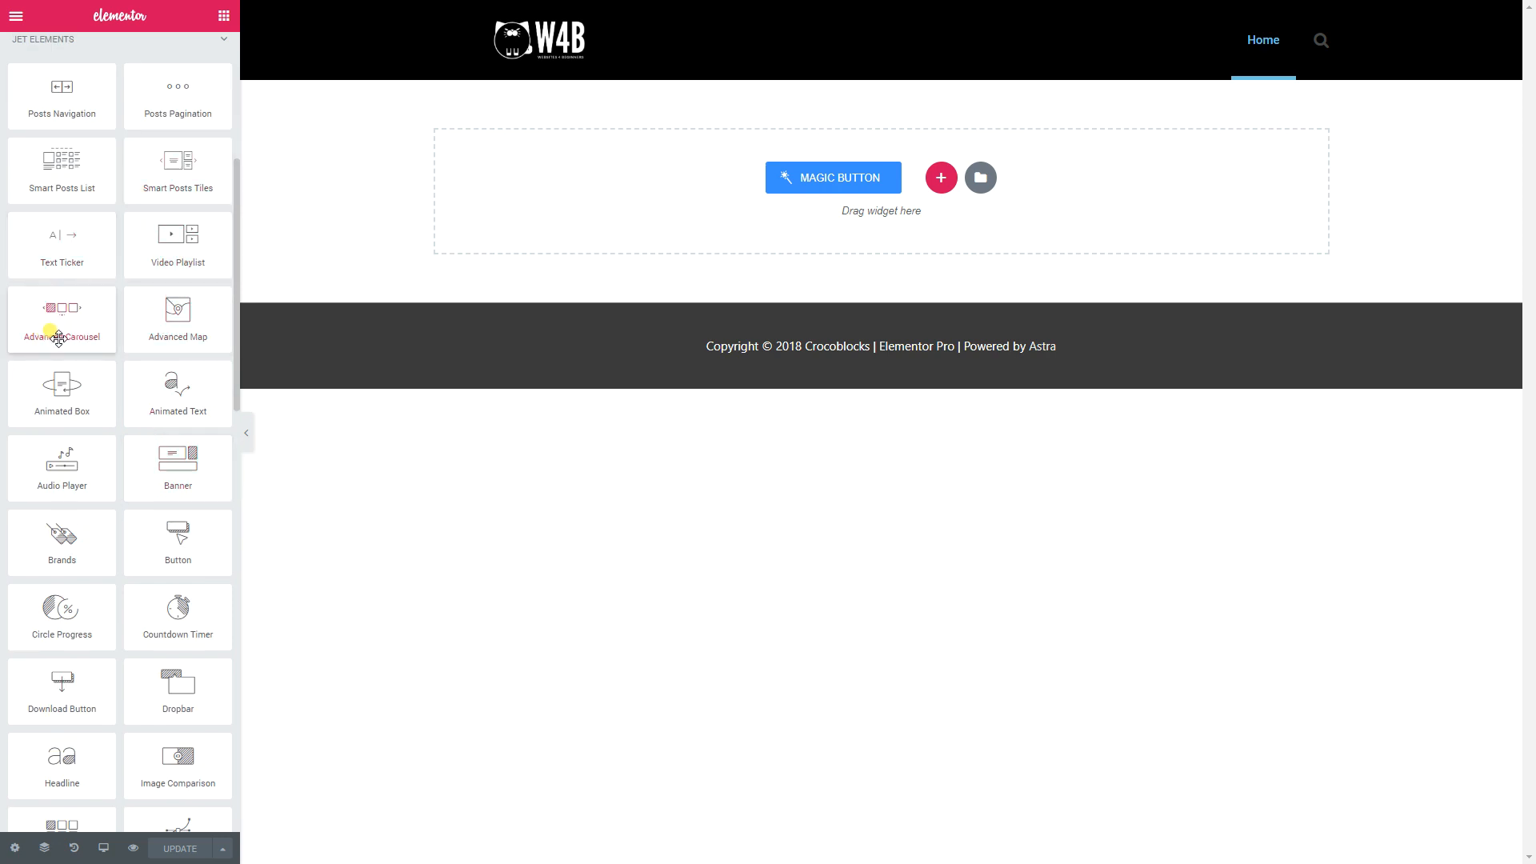
pyautogui.scroll(-1, 64, 342)
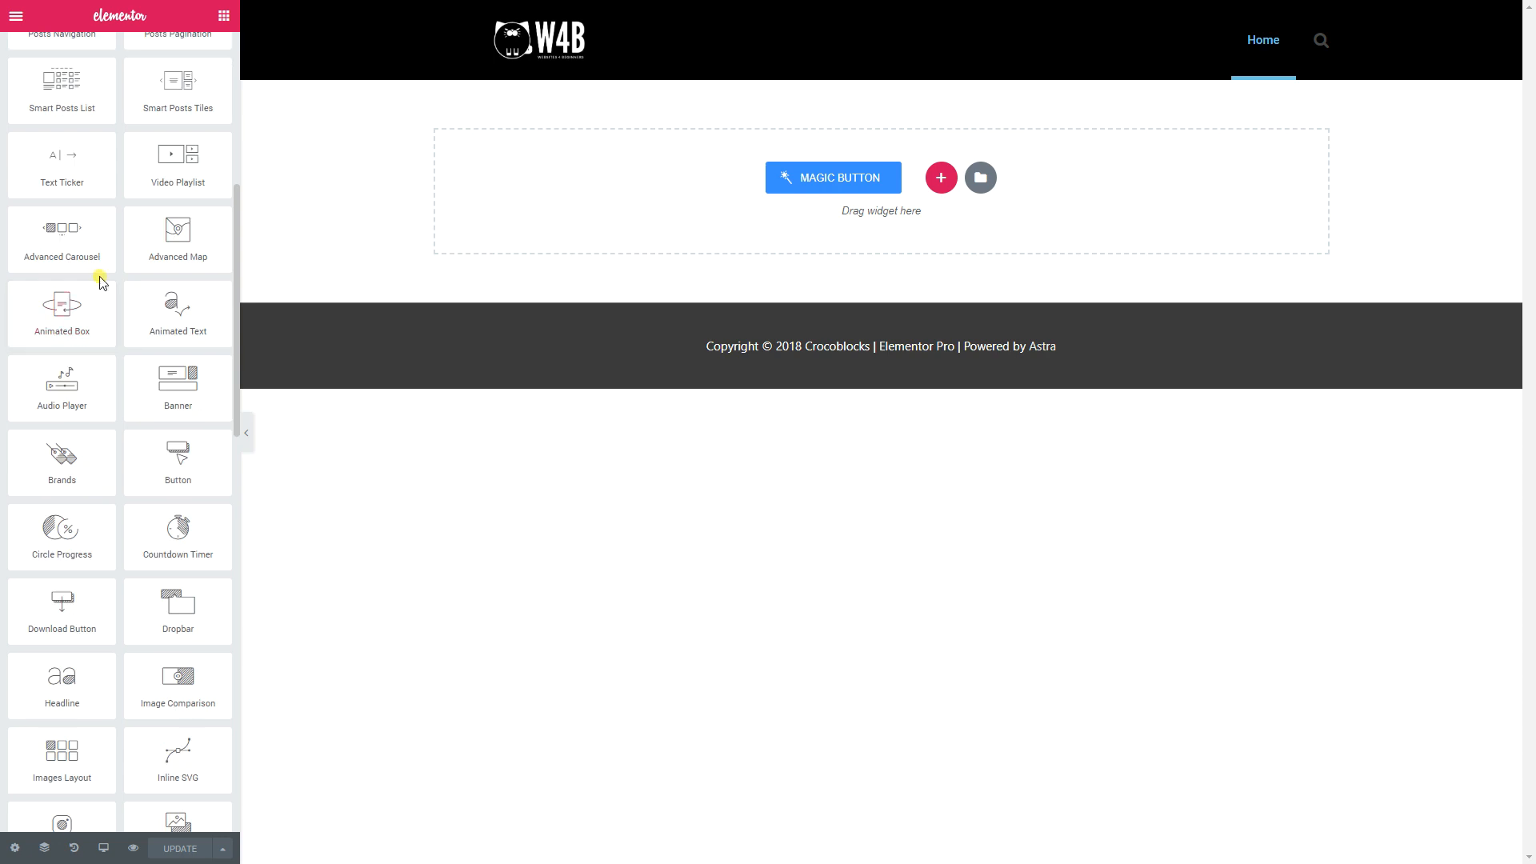
pyautogui.scroll(-10, 132, 506)
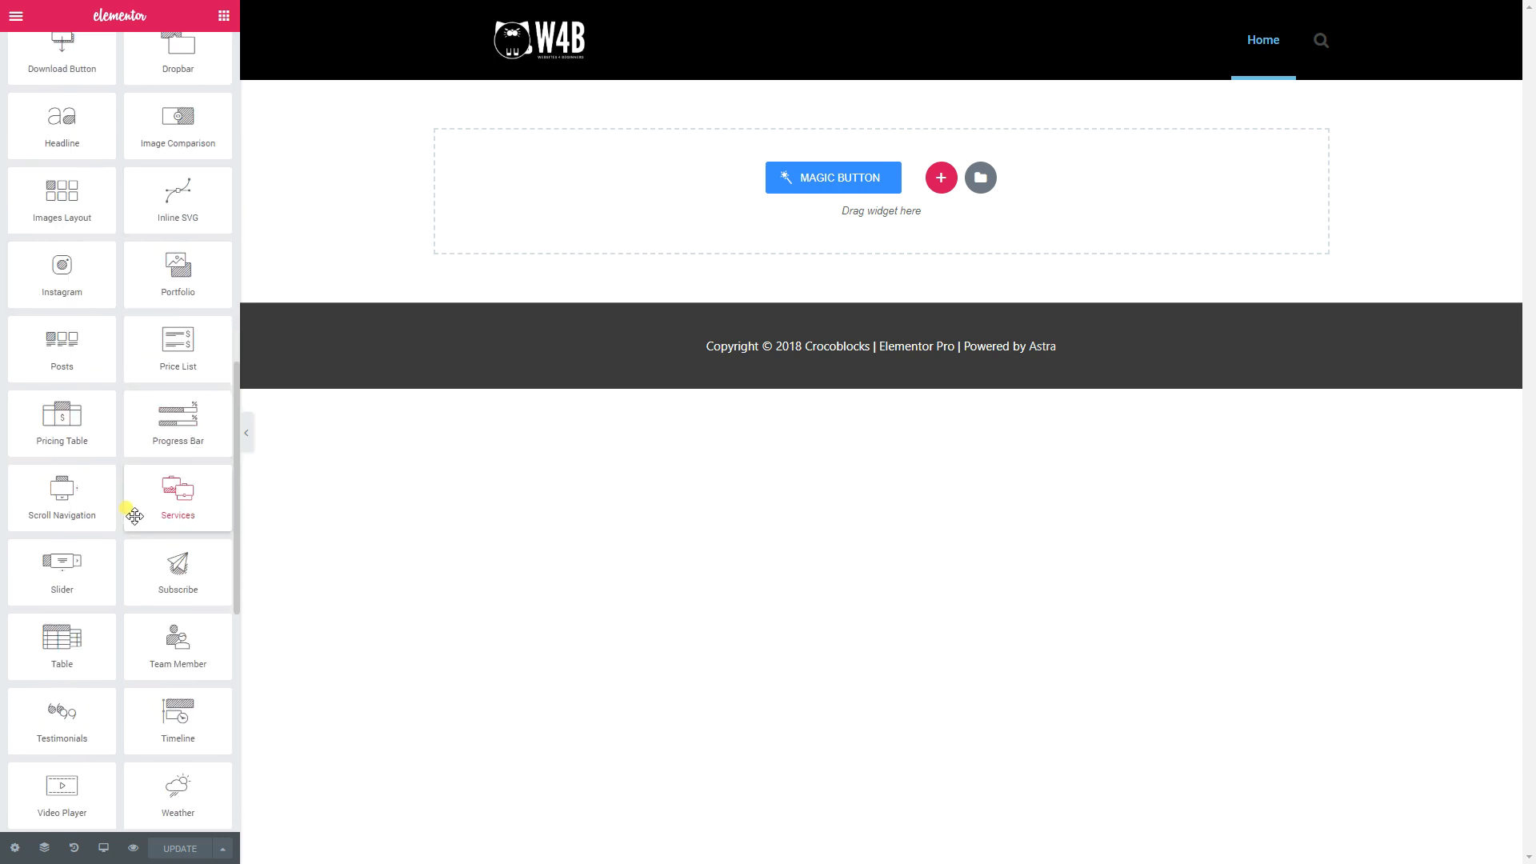
pyautogui.scroll(-5, 136, 522)
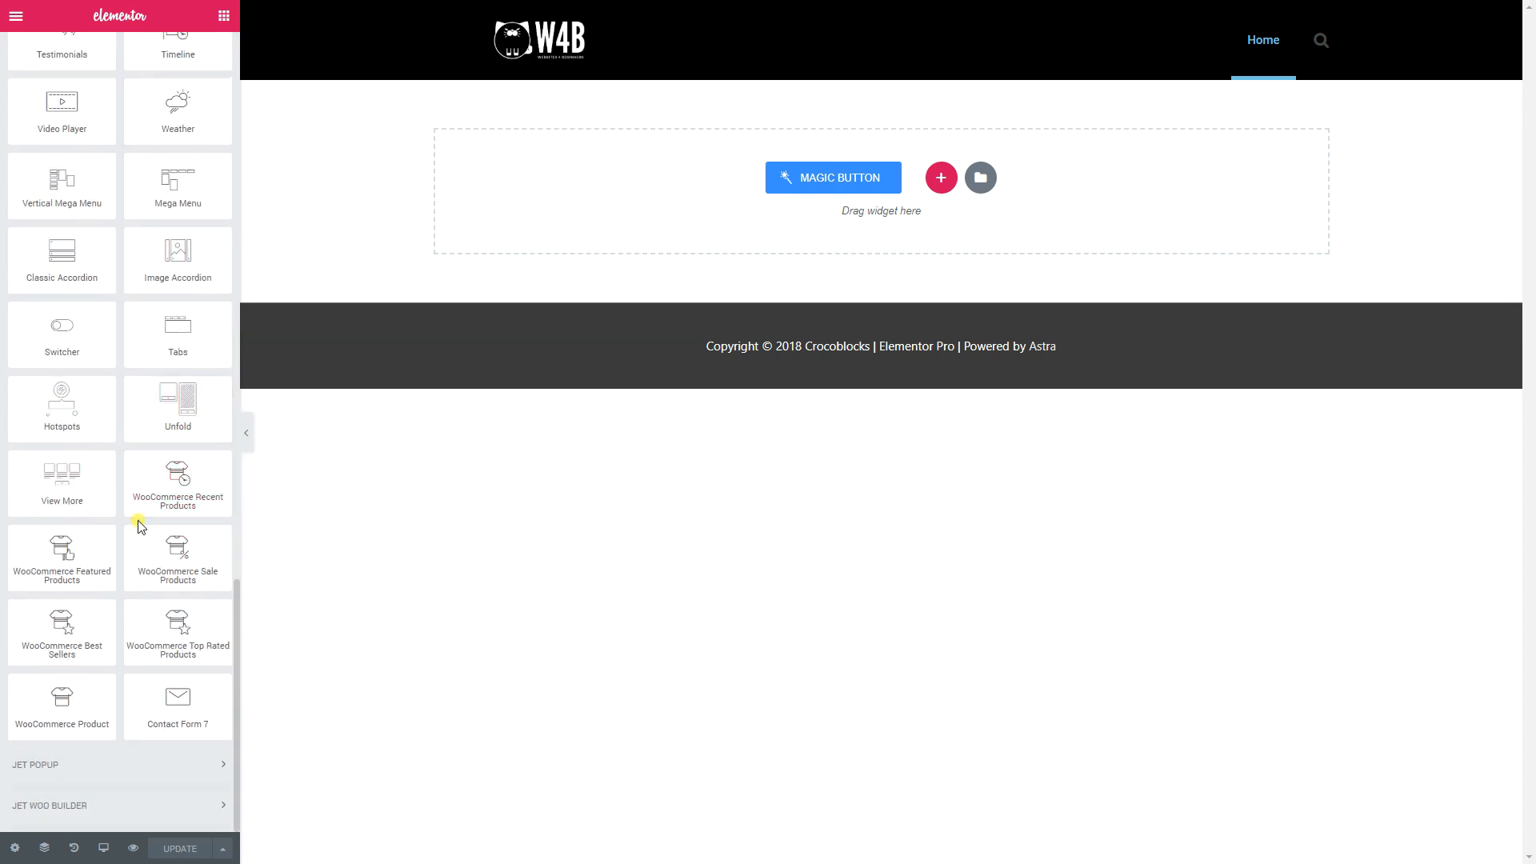
pyautogui.scroll(15, 133, 395)
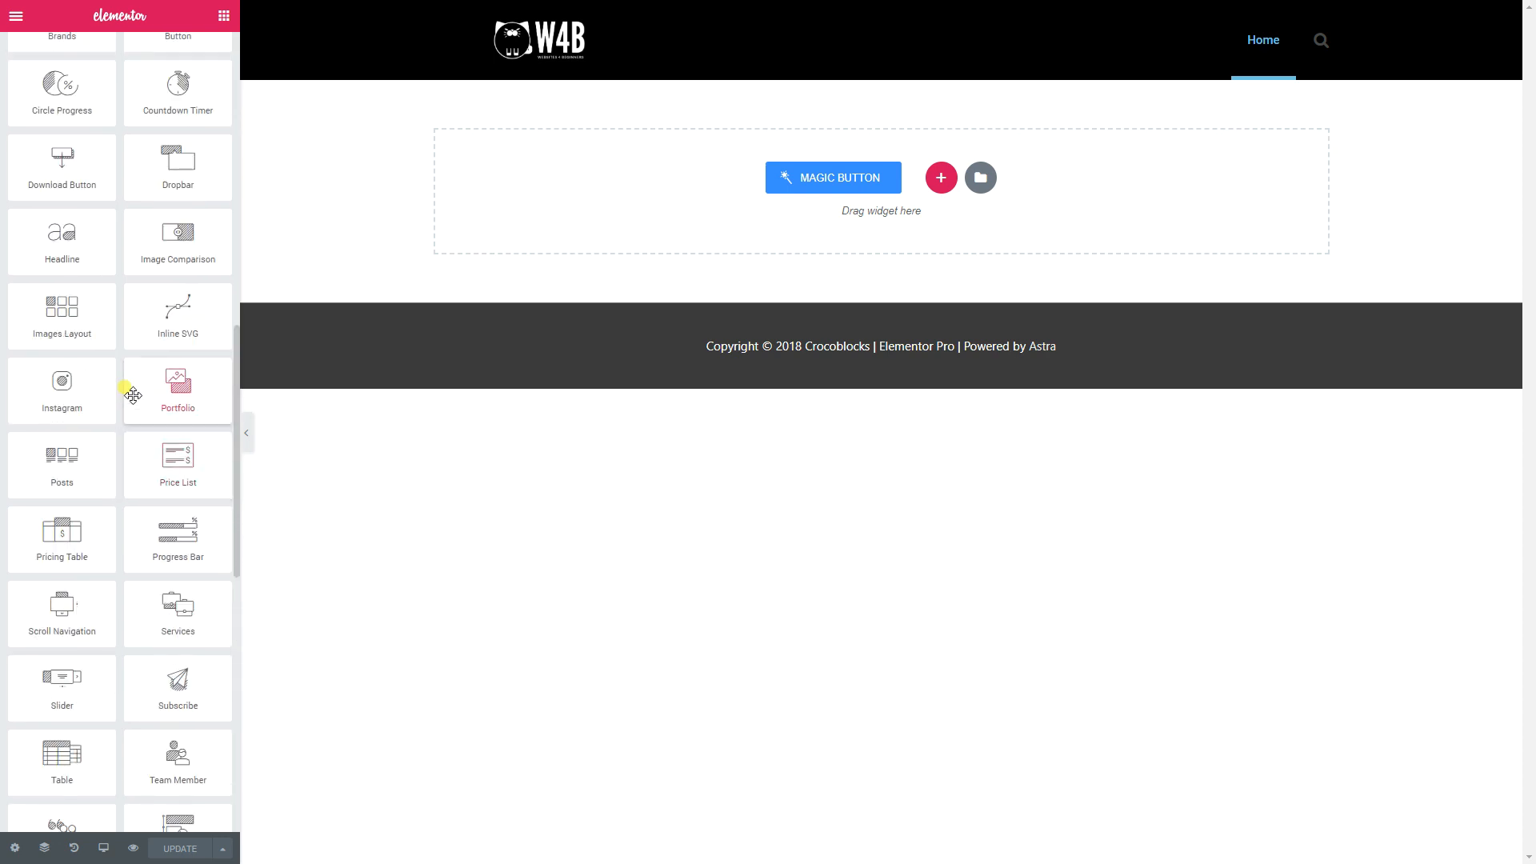
pyautogui.scroll(-3, 141, 486)
pyautogui.scroll(5, 182, 436)
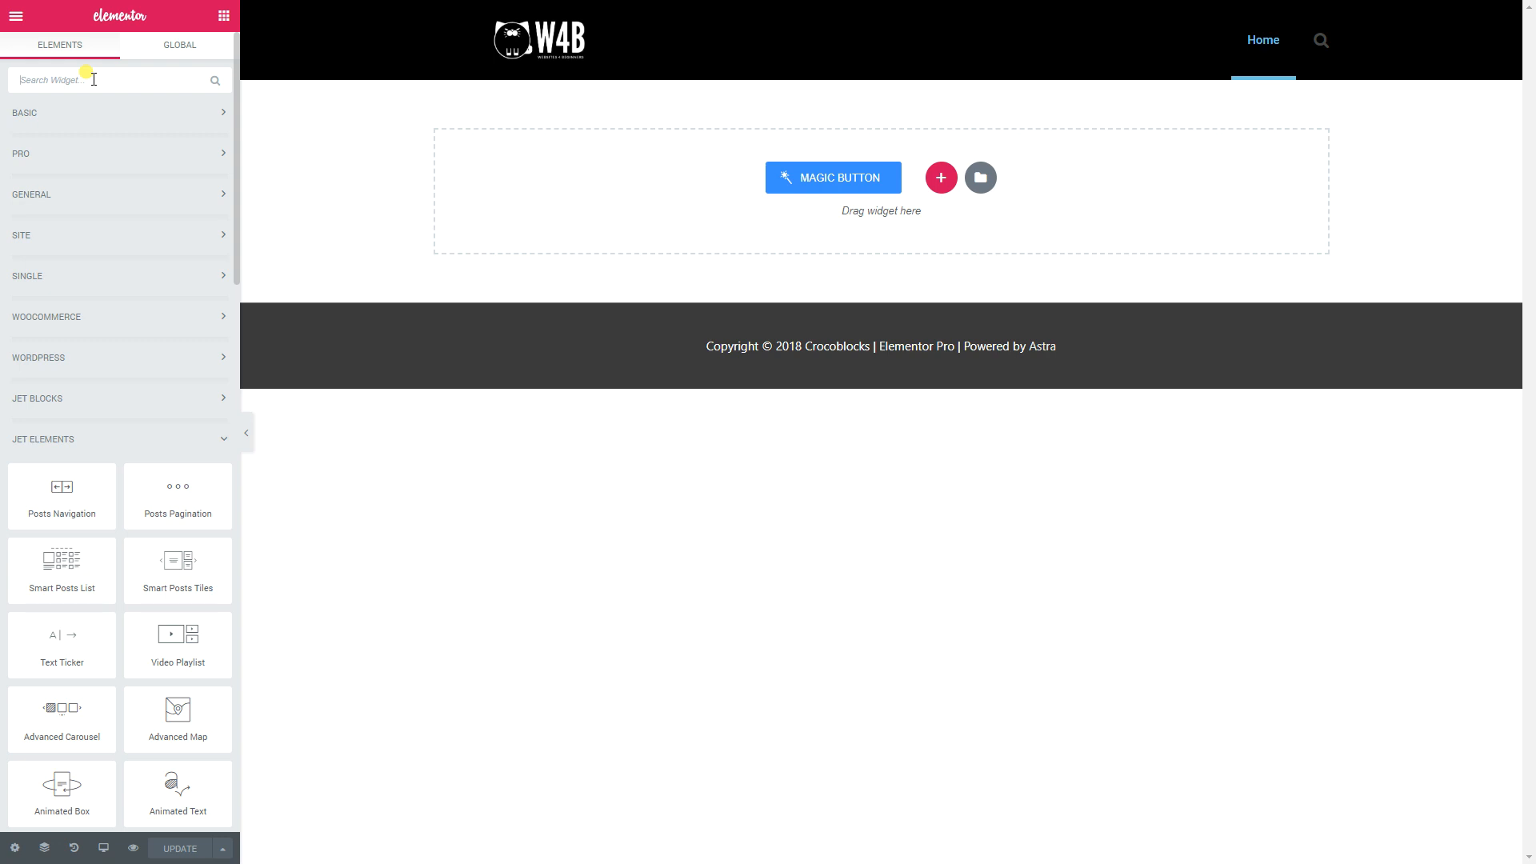
# Step: Search the widget library for "text" and for "animated"
pyautogui.write('text')
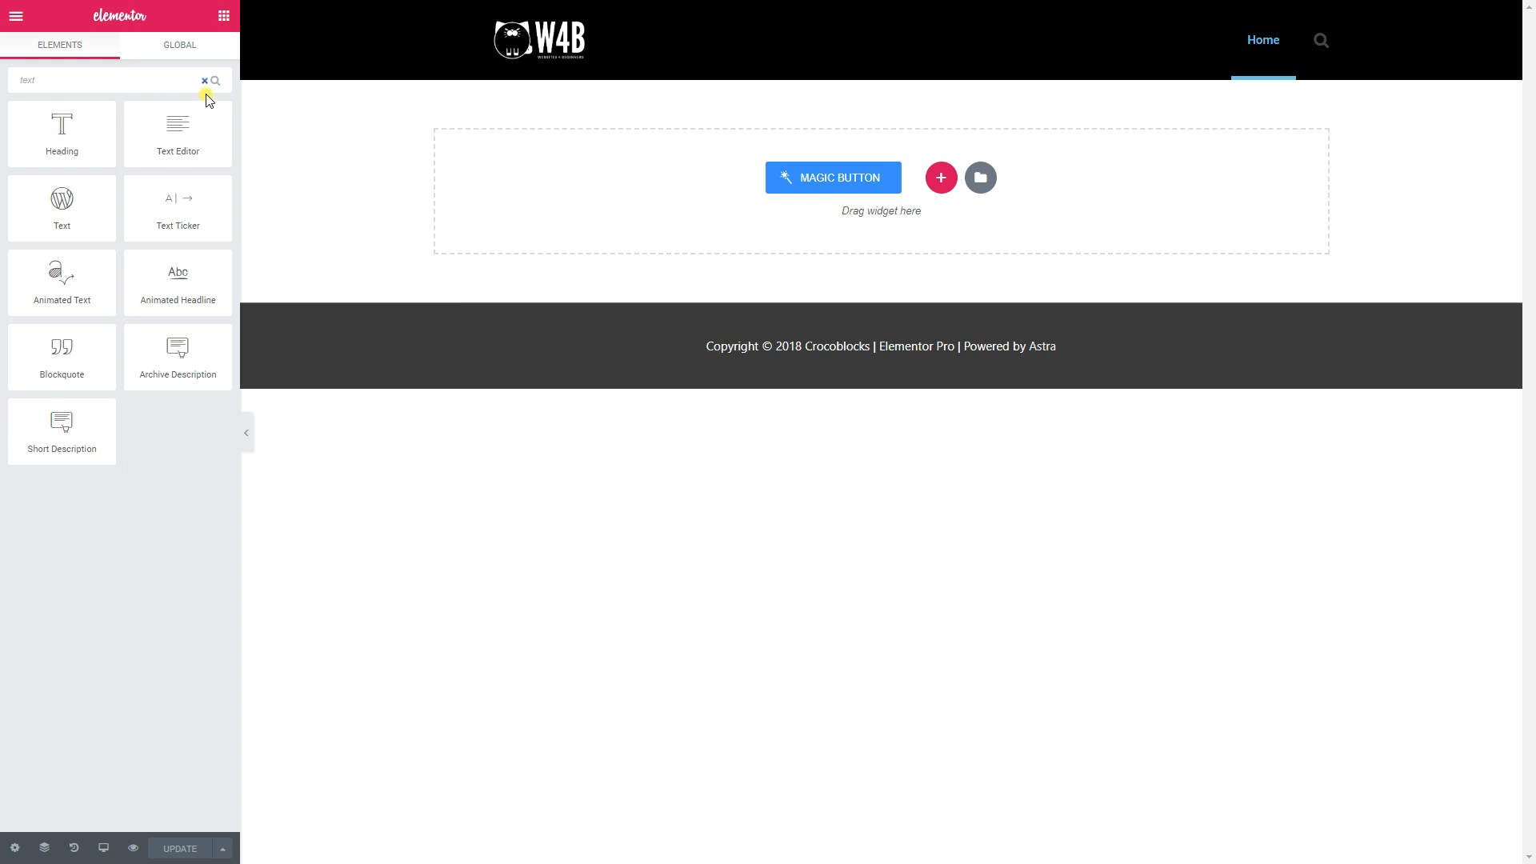
pyautogui.click(40, 86)
pyautogui.moveTo(40, 86); pyautogui.dragTo(3, 93)
pyautogui.write('animated')
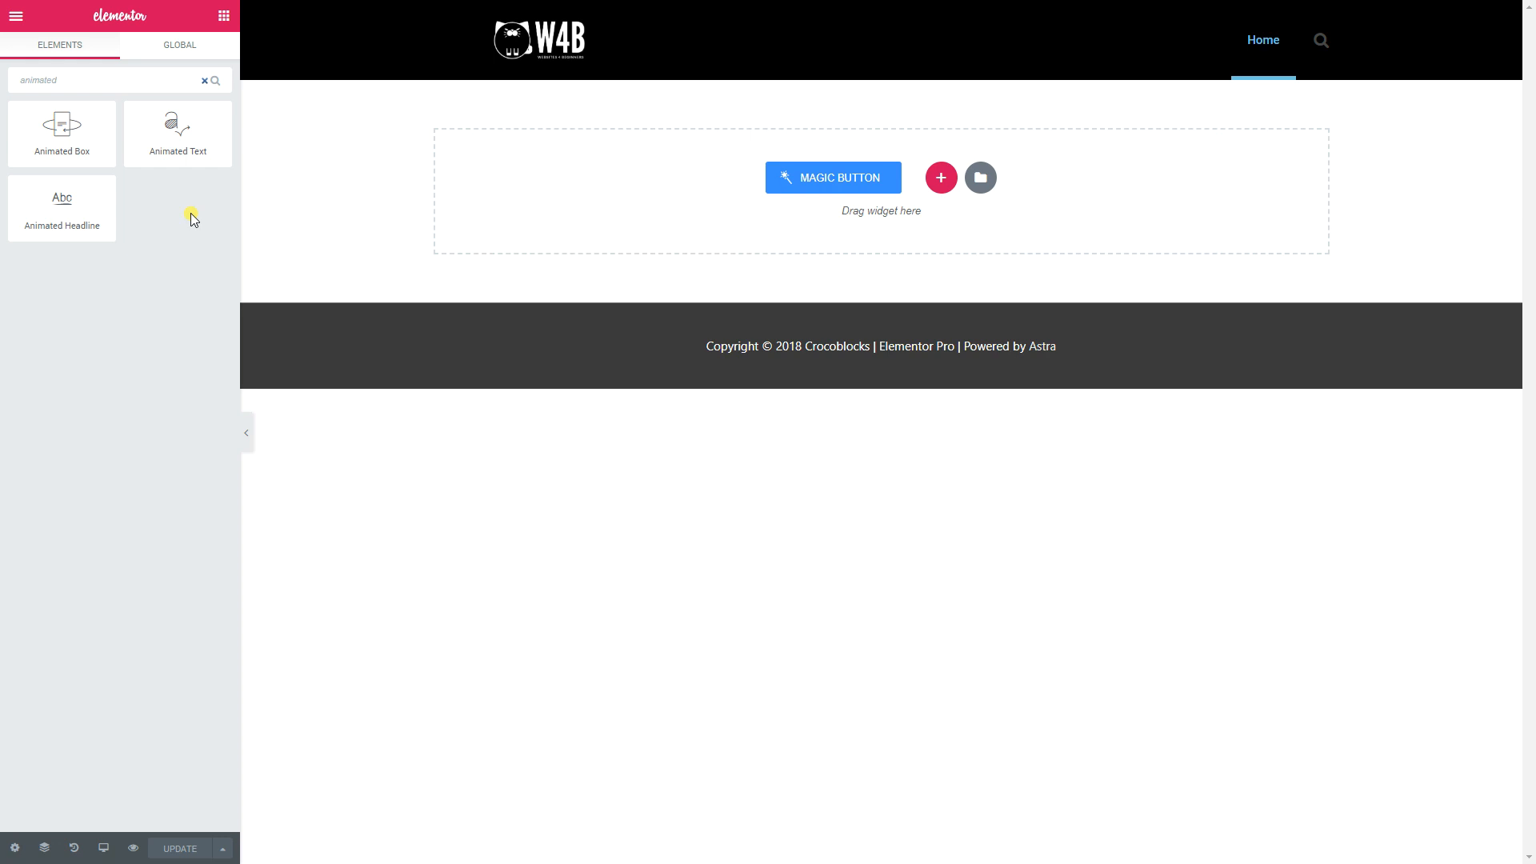
# Step: Add a single-column section and give it a classic background using the image mountaineer-2080138_1920-copy1.jpg
pyautogui.click(942, 177)
pyautogui.click(646, 225)
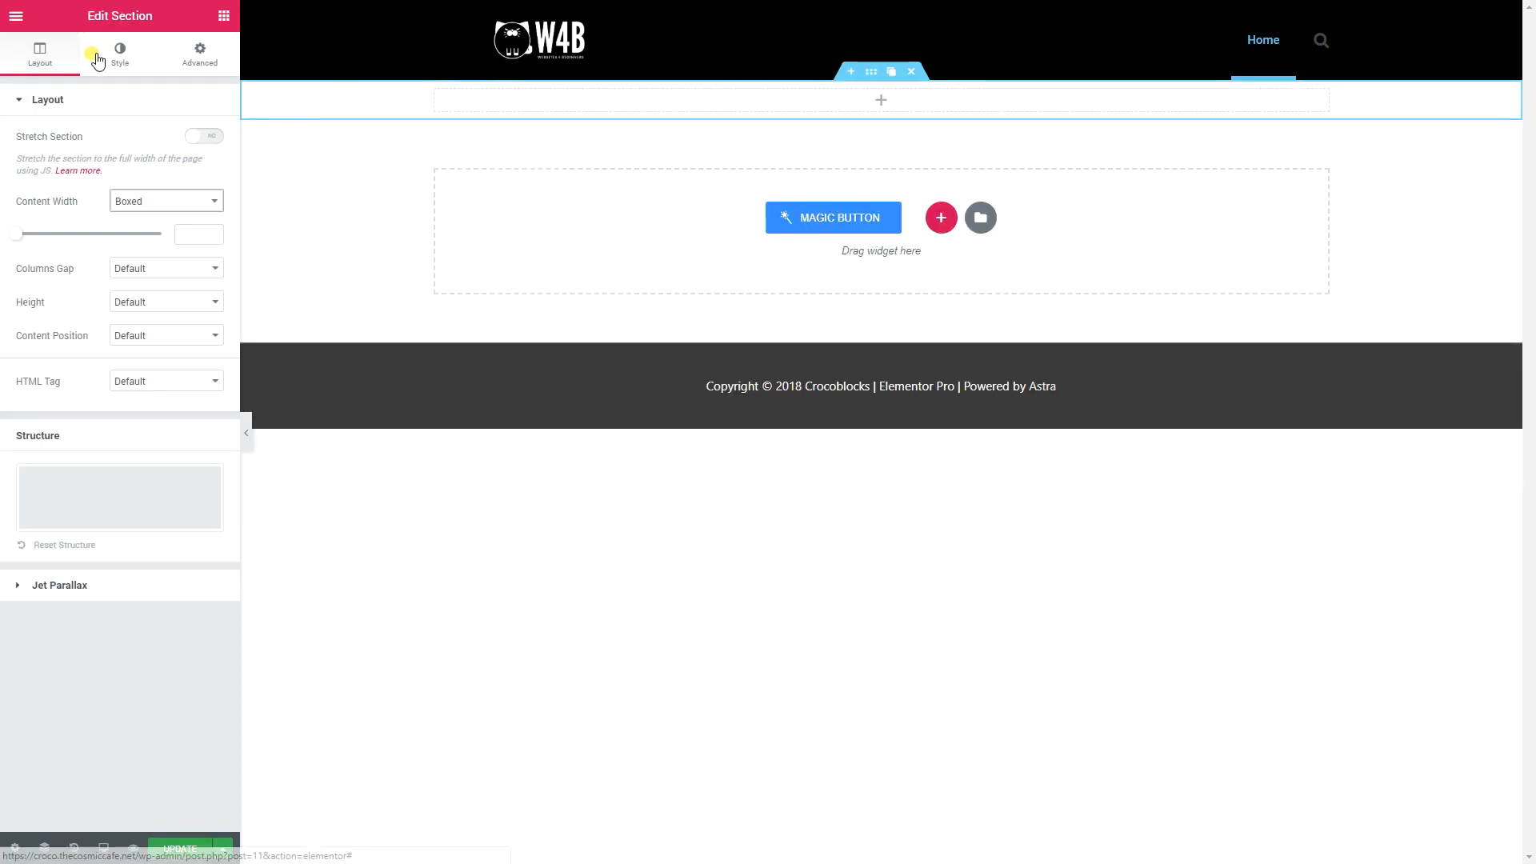
pyautogui.click(124, 64)
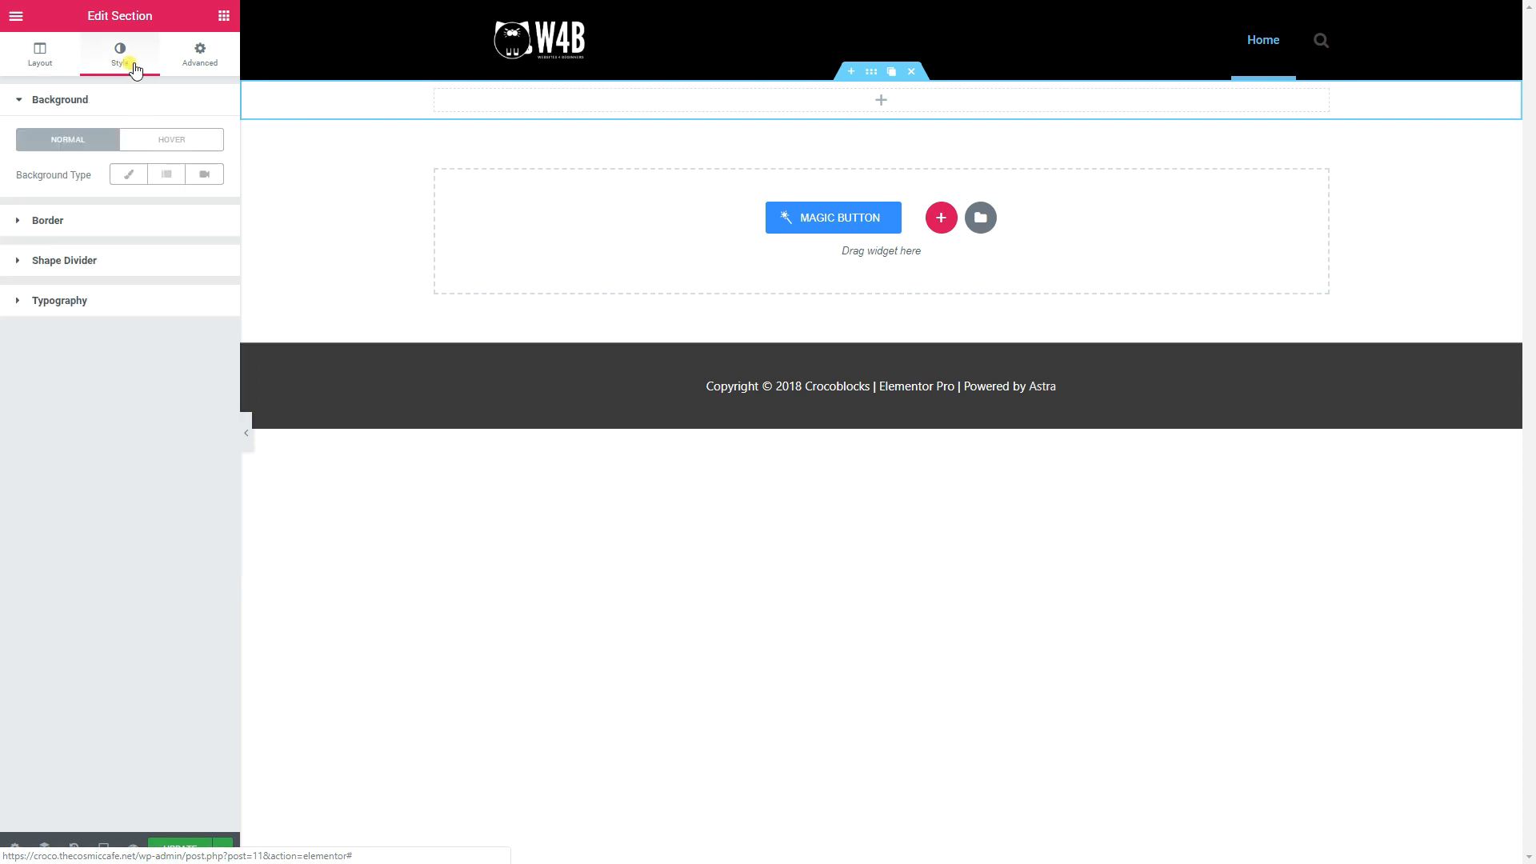
pyautogui.click(132, 173)
pyautogui.click(106, 303)
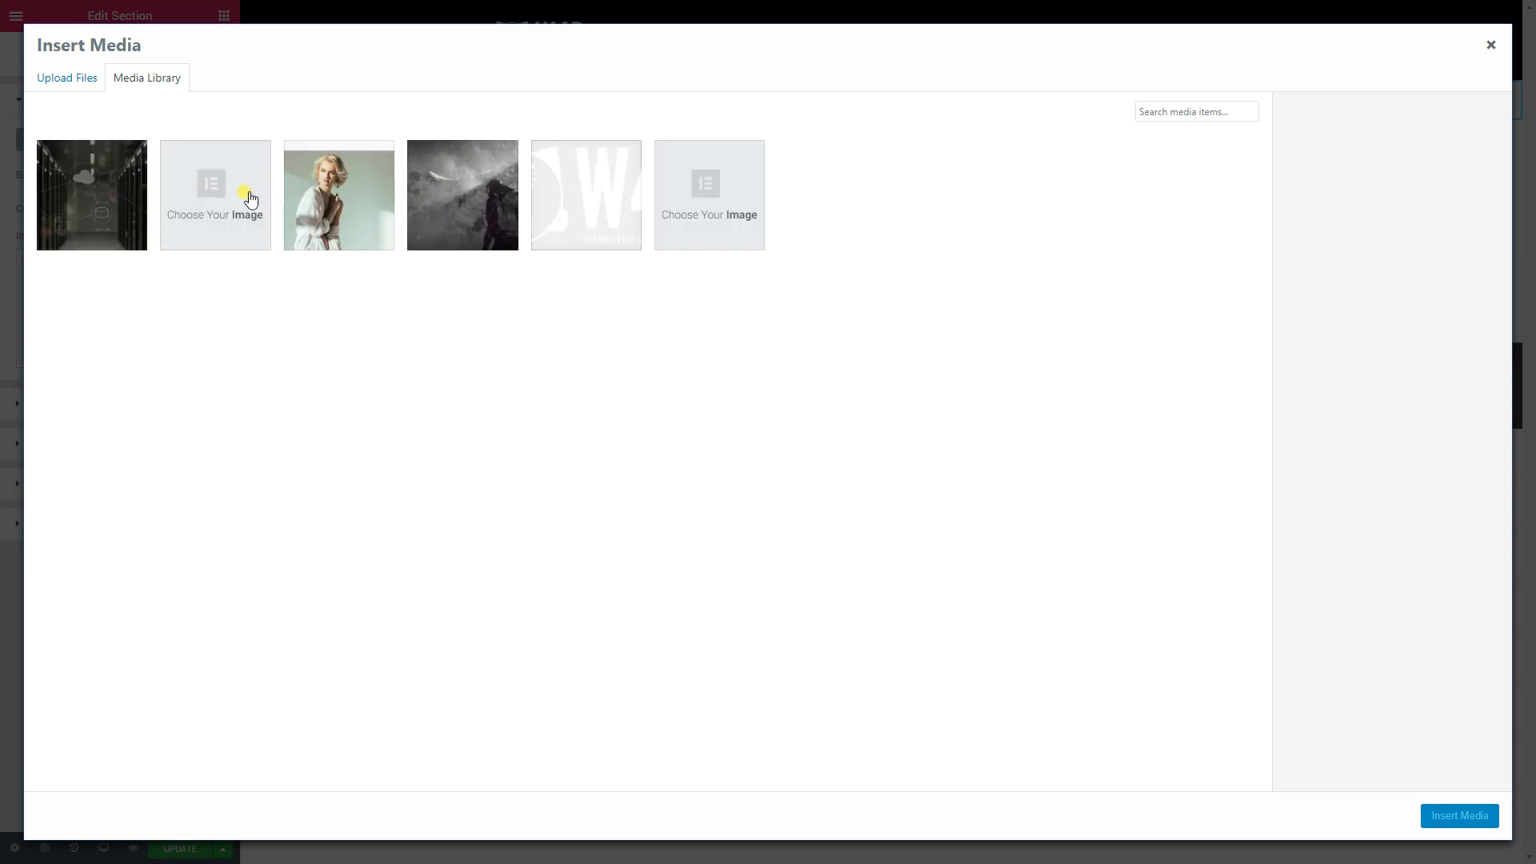
pyautogui.click(448, 215)
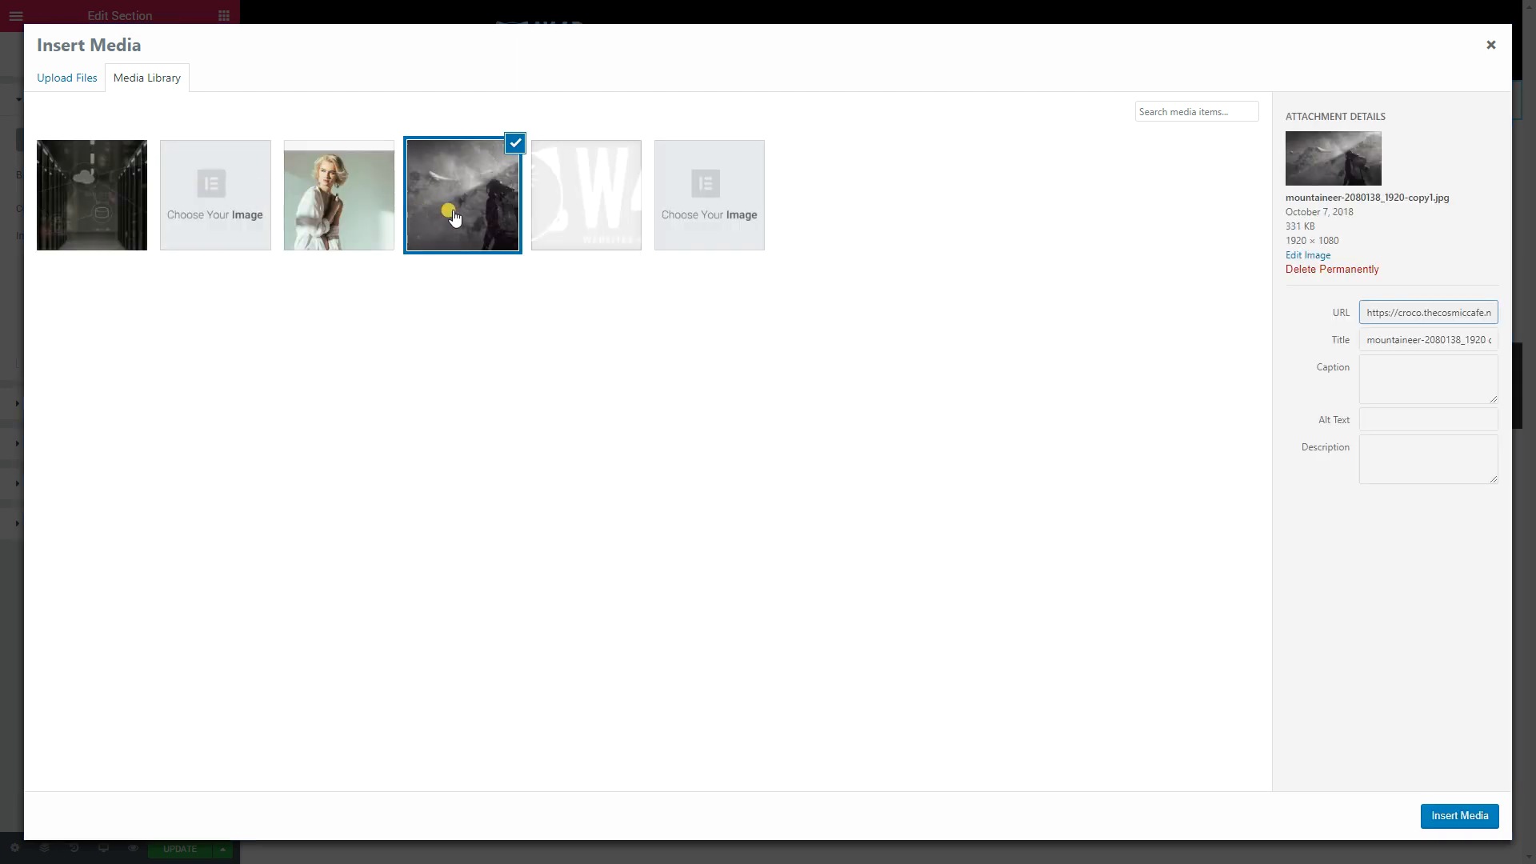
pyautogui.click(1445, 818)
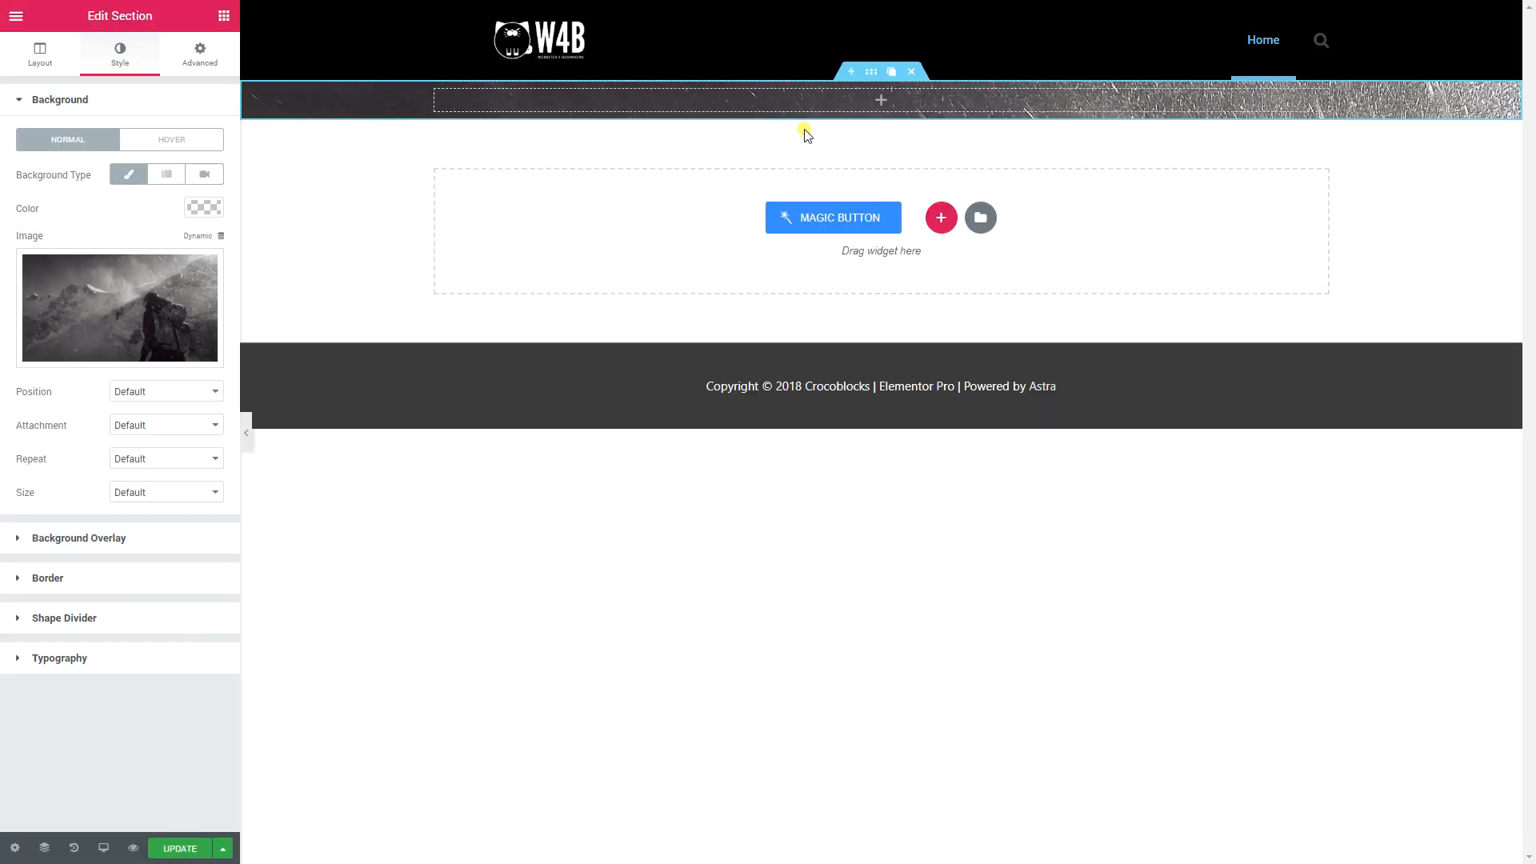
# Step: Change the section's height to Min Height with a minimum height of 100 VH
pyautogui.click(40, 52)
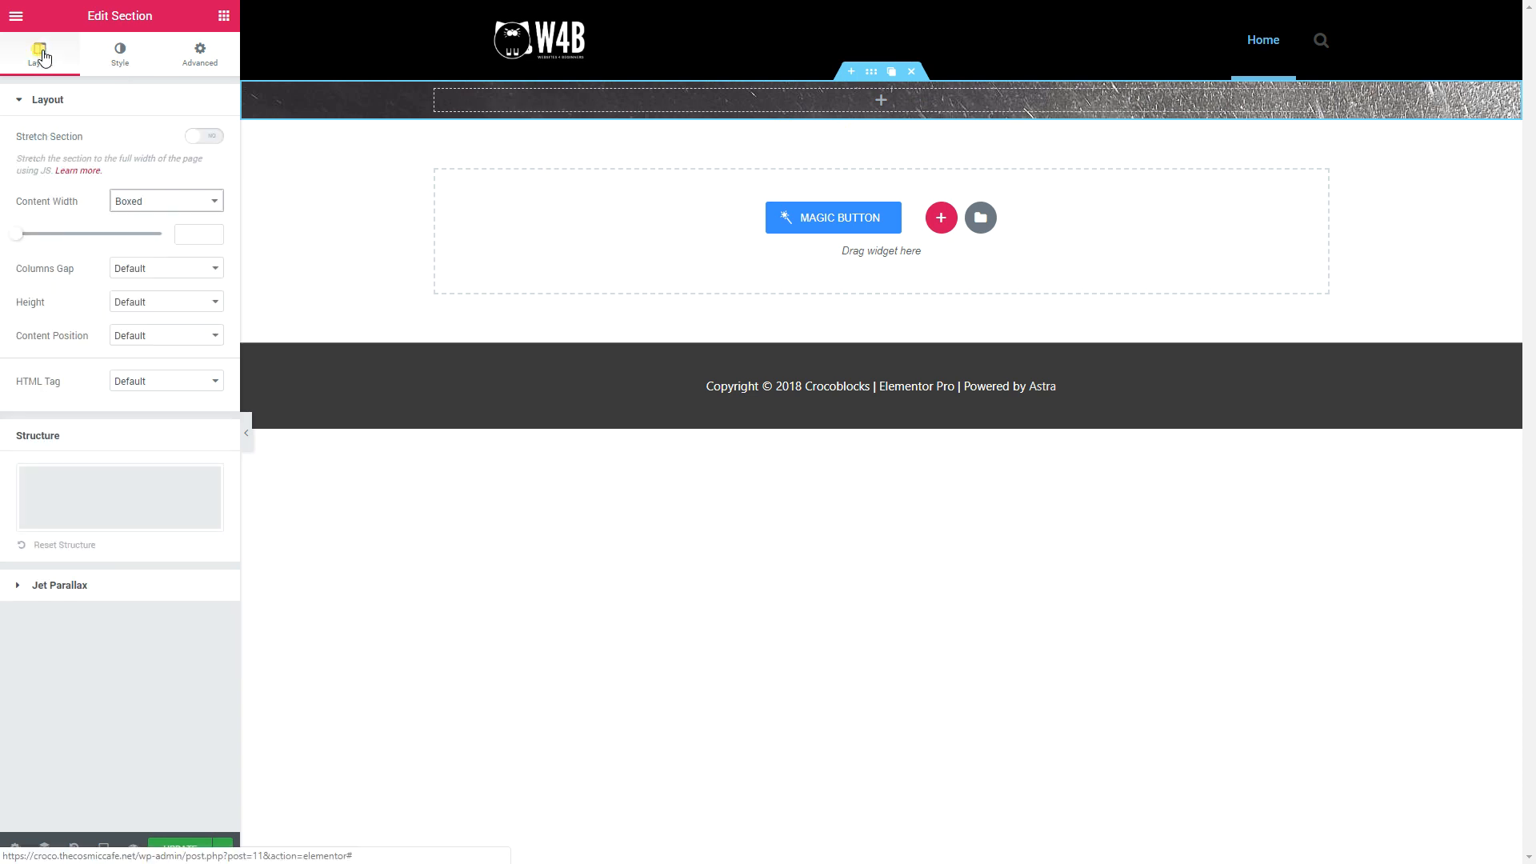
pyautogui.click(138, 302)
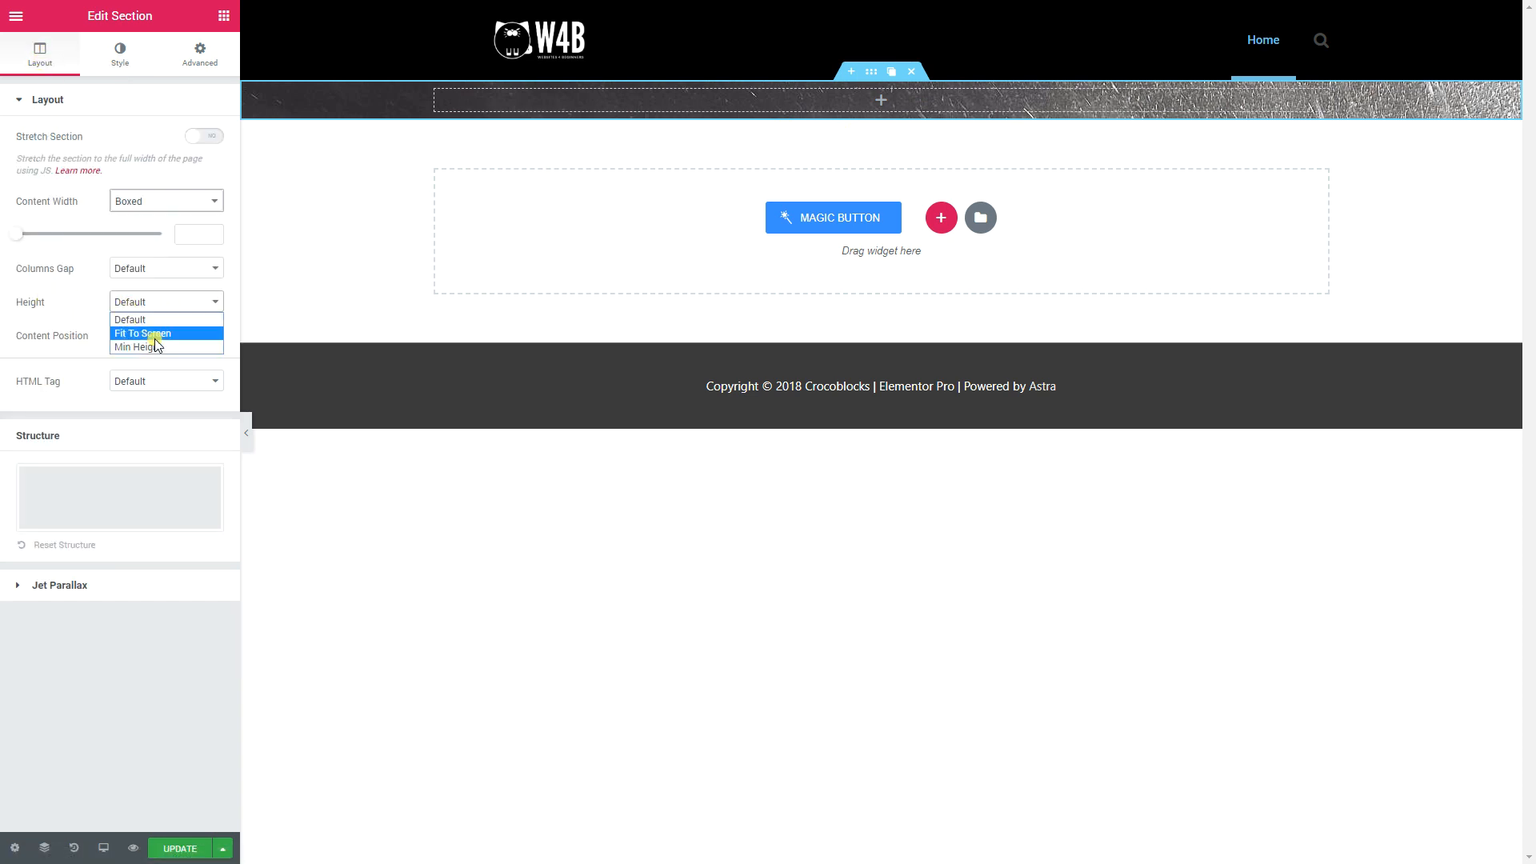
pyautogui.click(152, 347)
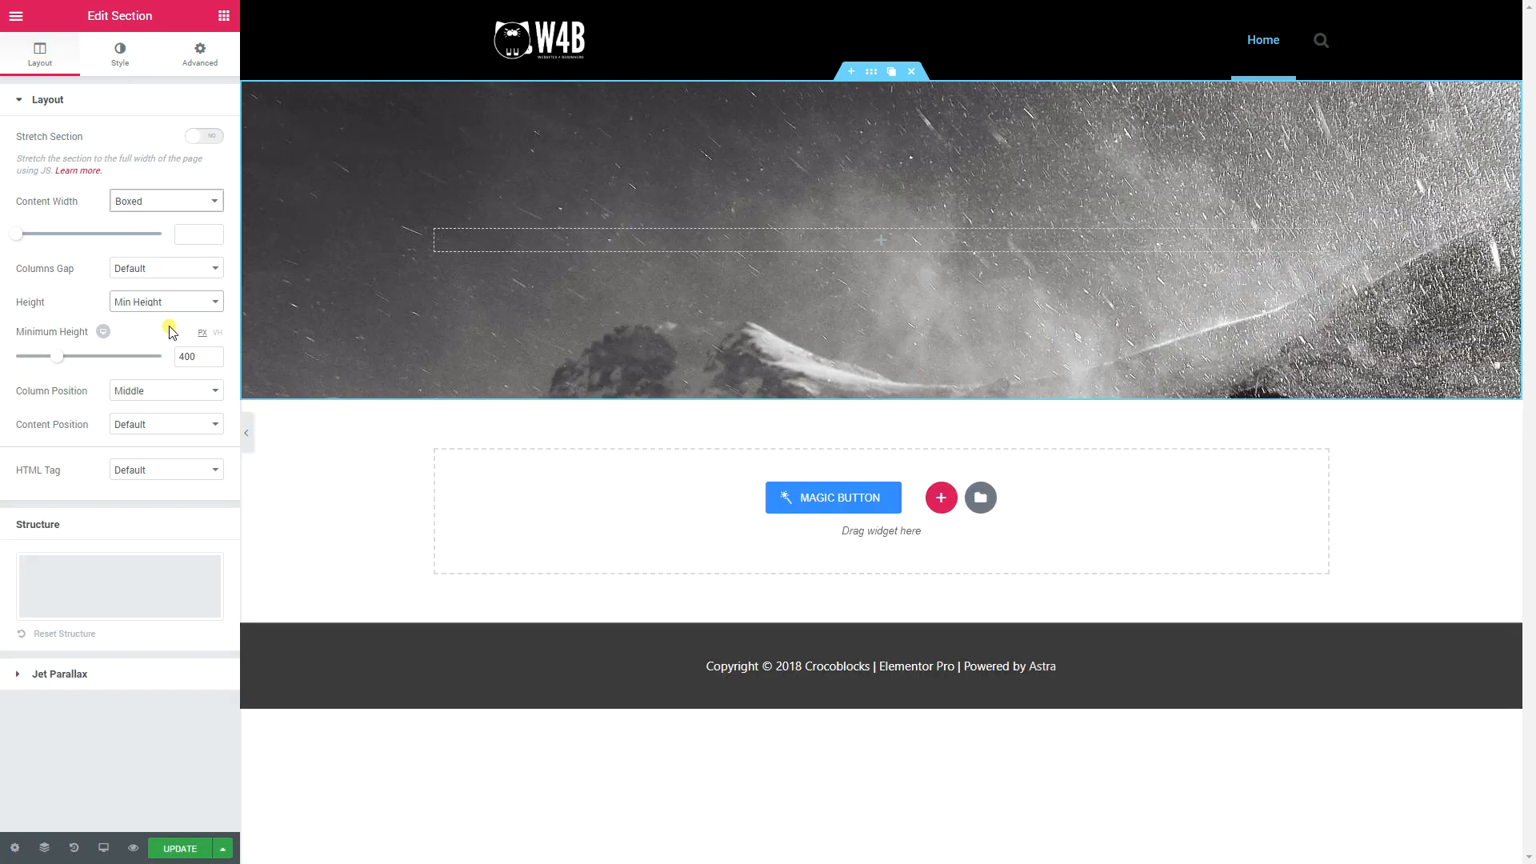
pyautogui.click(217, 333)
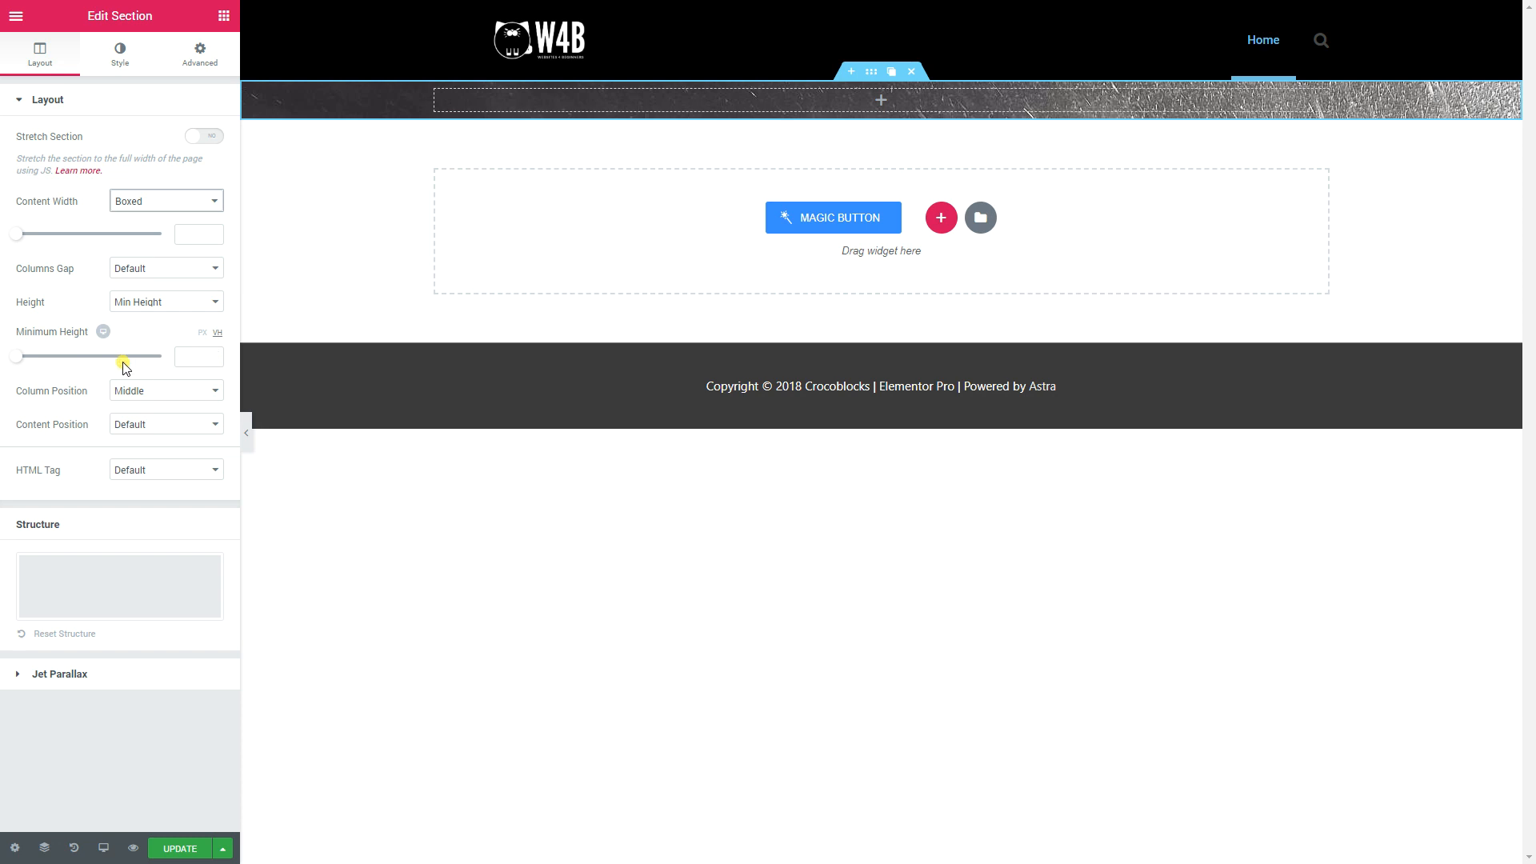
pyautogui.click(186, 355)
pyautogui.write('100')
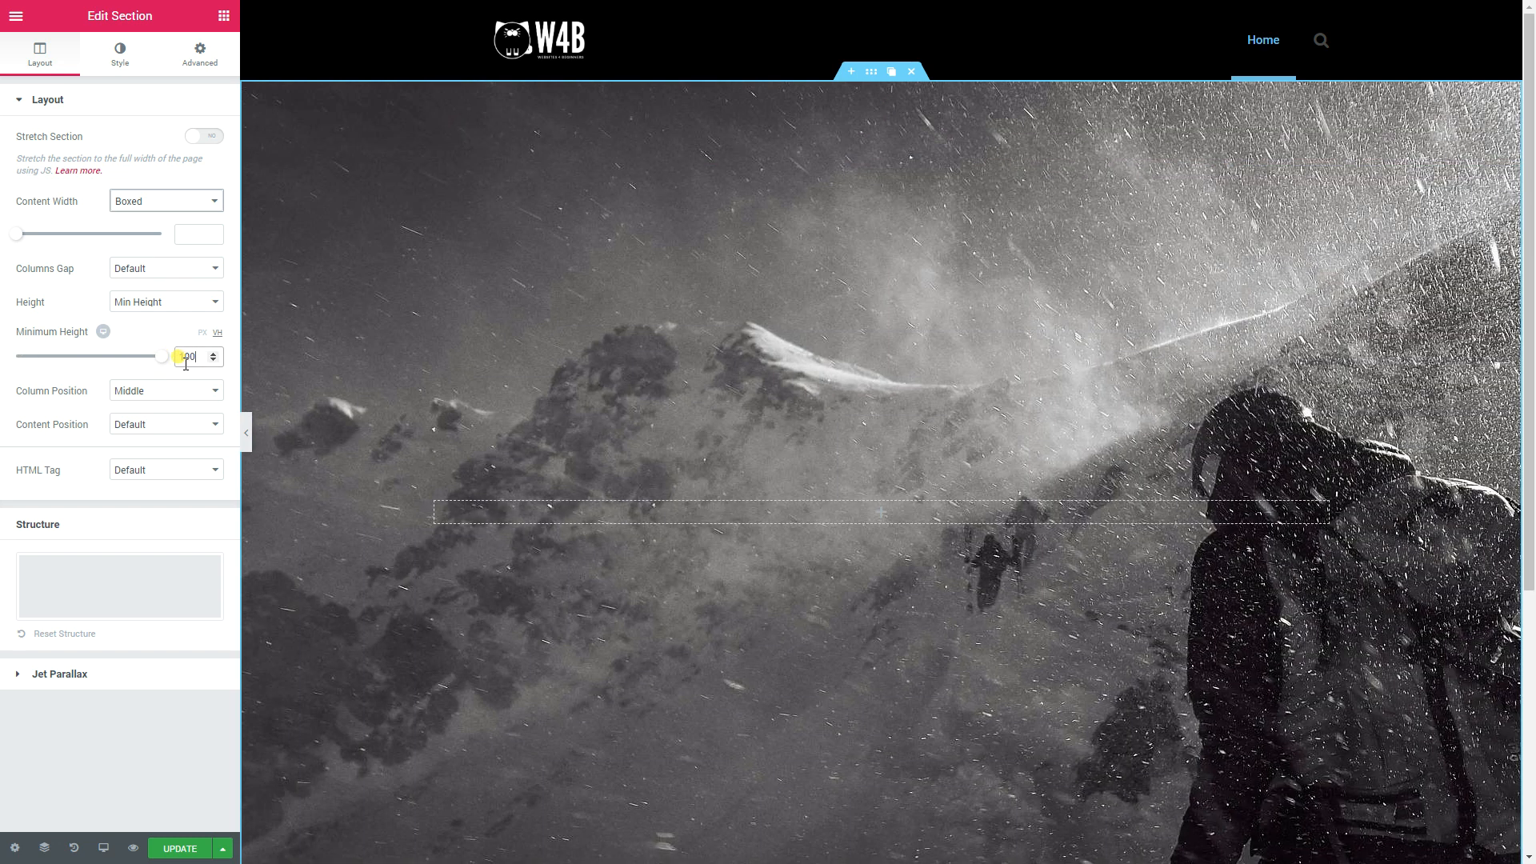
pyautogui.scroll(-1, 337, 483)
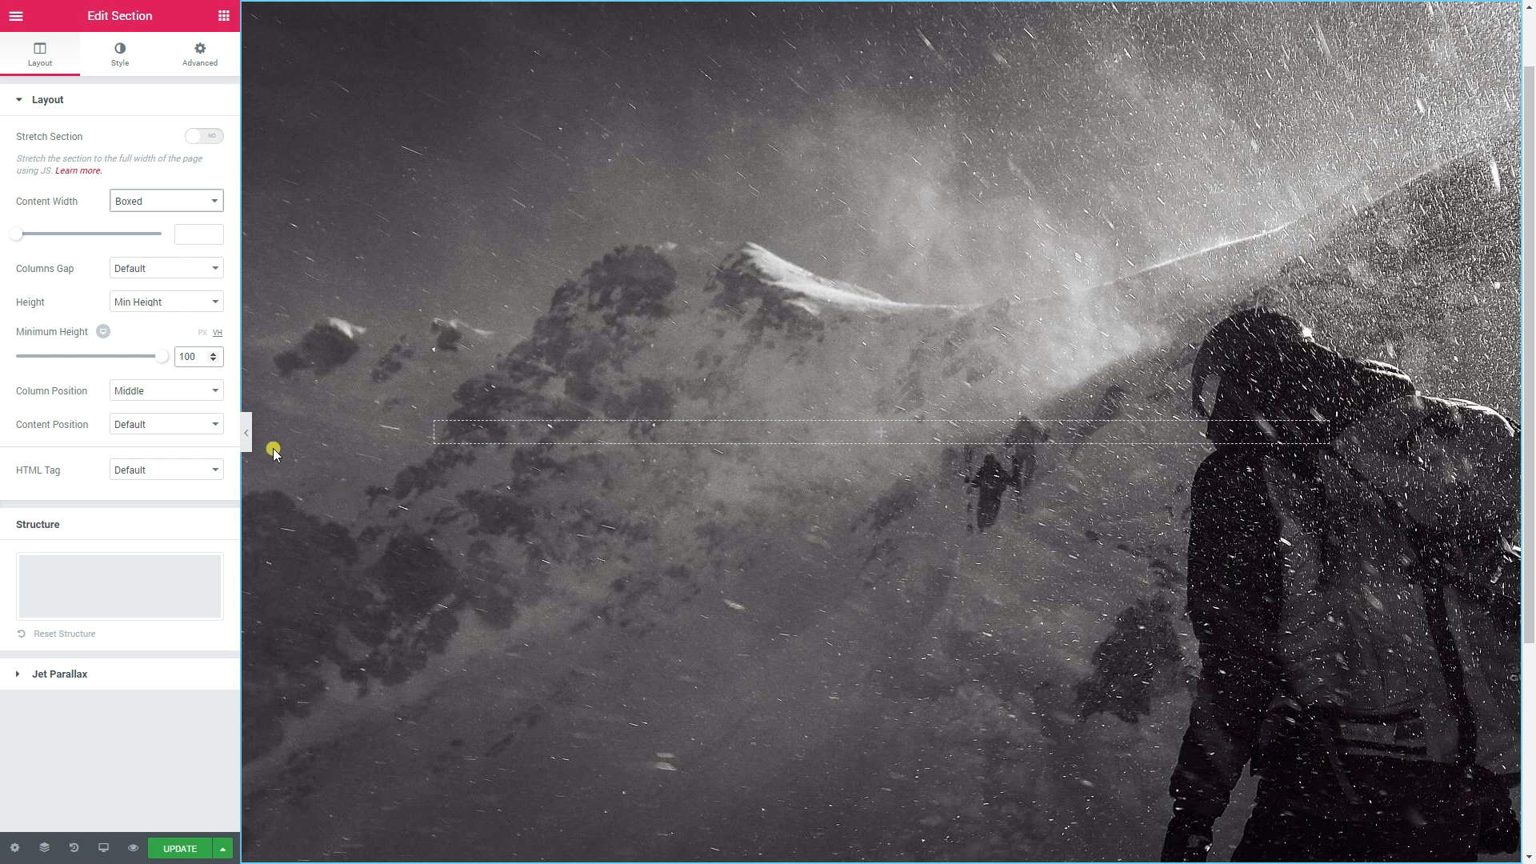
# Step: Reduce the section's minimum height to 94 VH and check how it fits the page
pyautogui.press('BackSpace')
pyautogui.press('BackSpace')
pyautogui.press('BackSpace')
pyautogui.write('94')
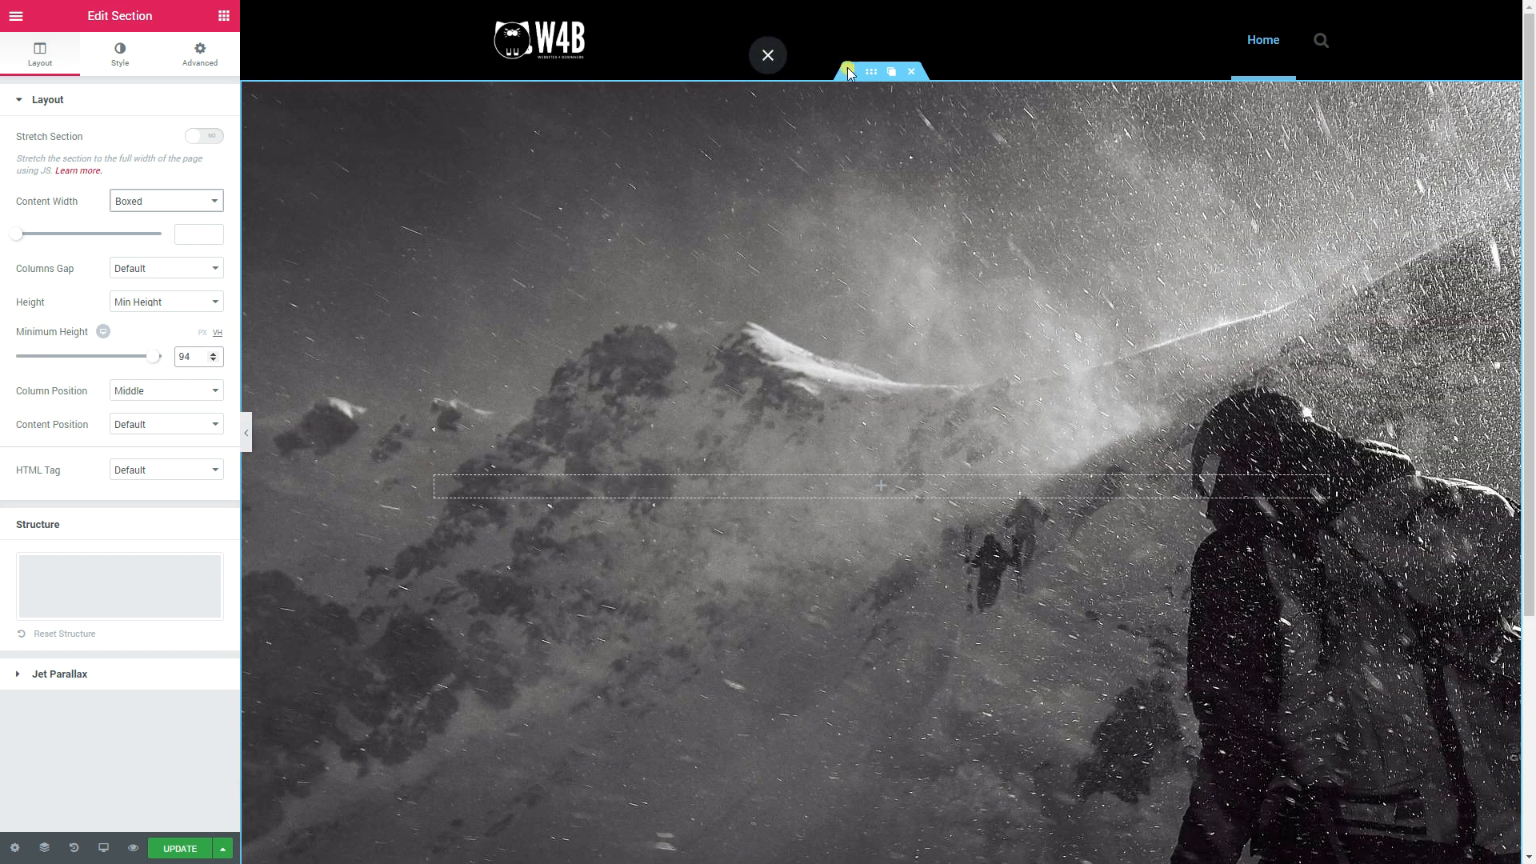
pyautogui.scroll(-1, 1176, 432)
pyautogui.scroll(1, 1187, 452)
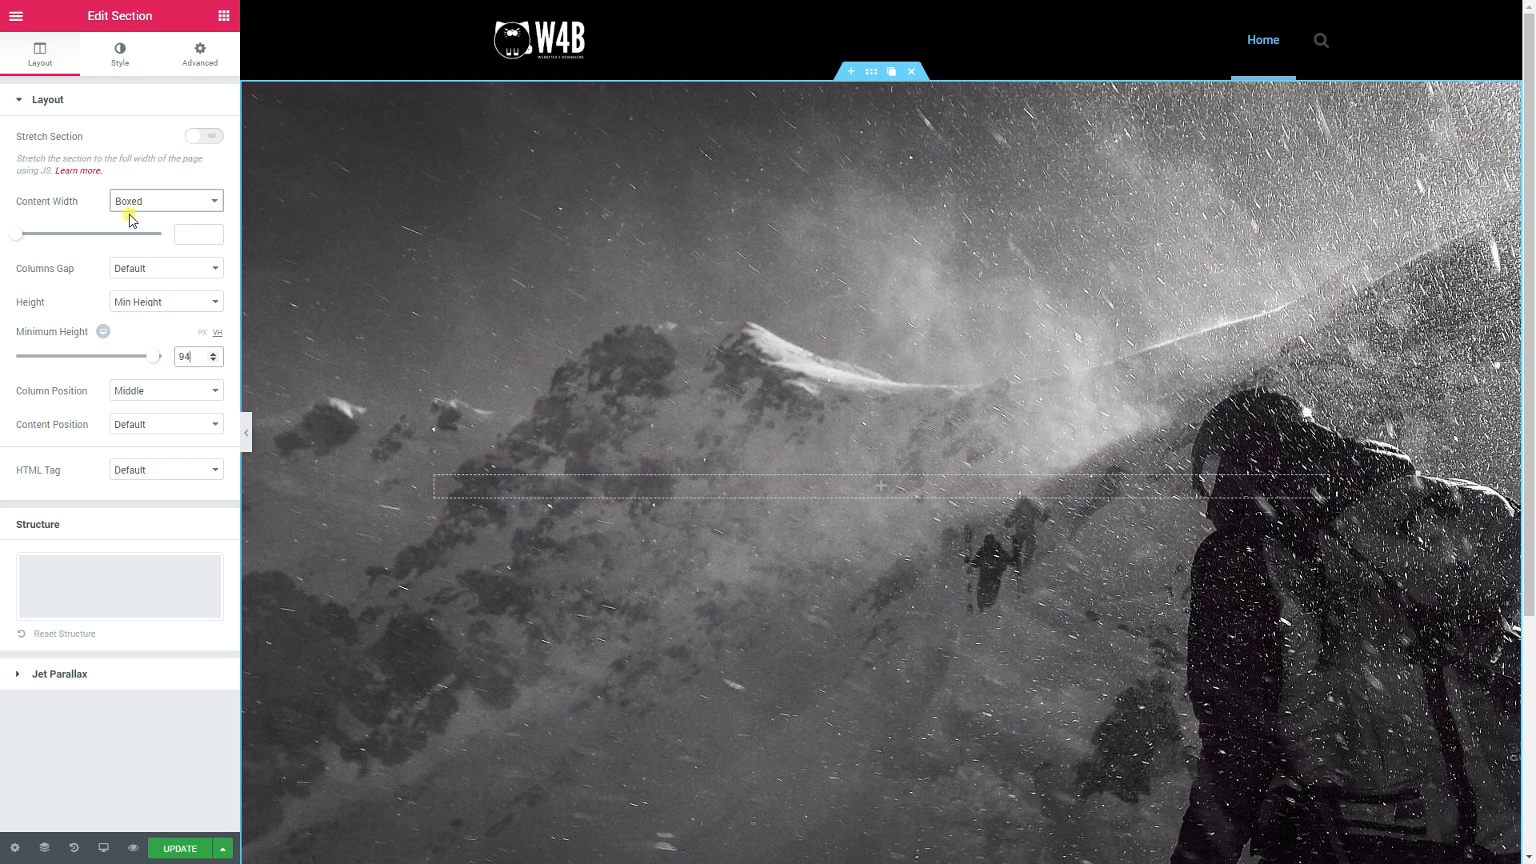
# Step: Set the section's boxed content width to 800
pyautogui.click(199, 232)
pyautogui.write('8')
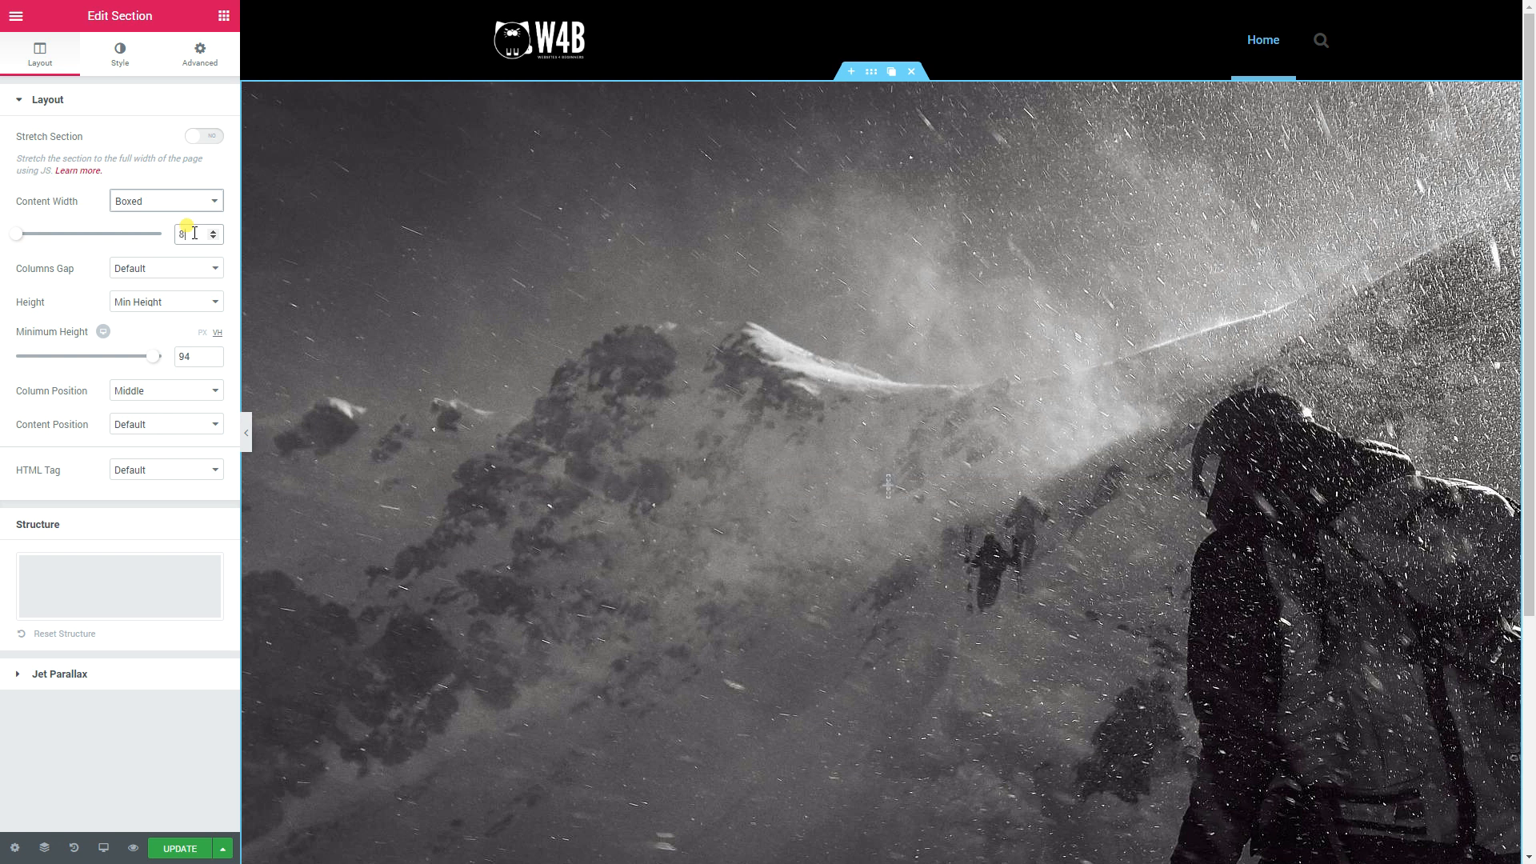
pyautogui.write('00')
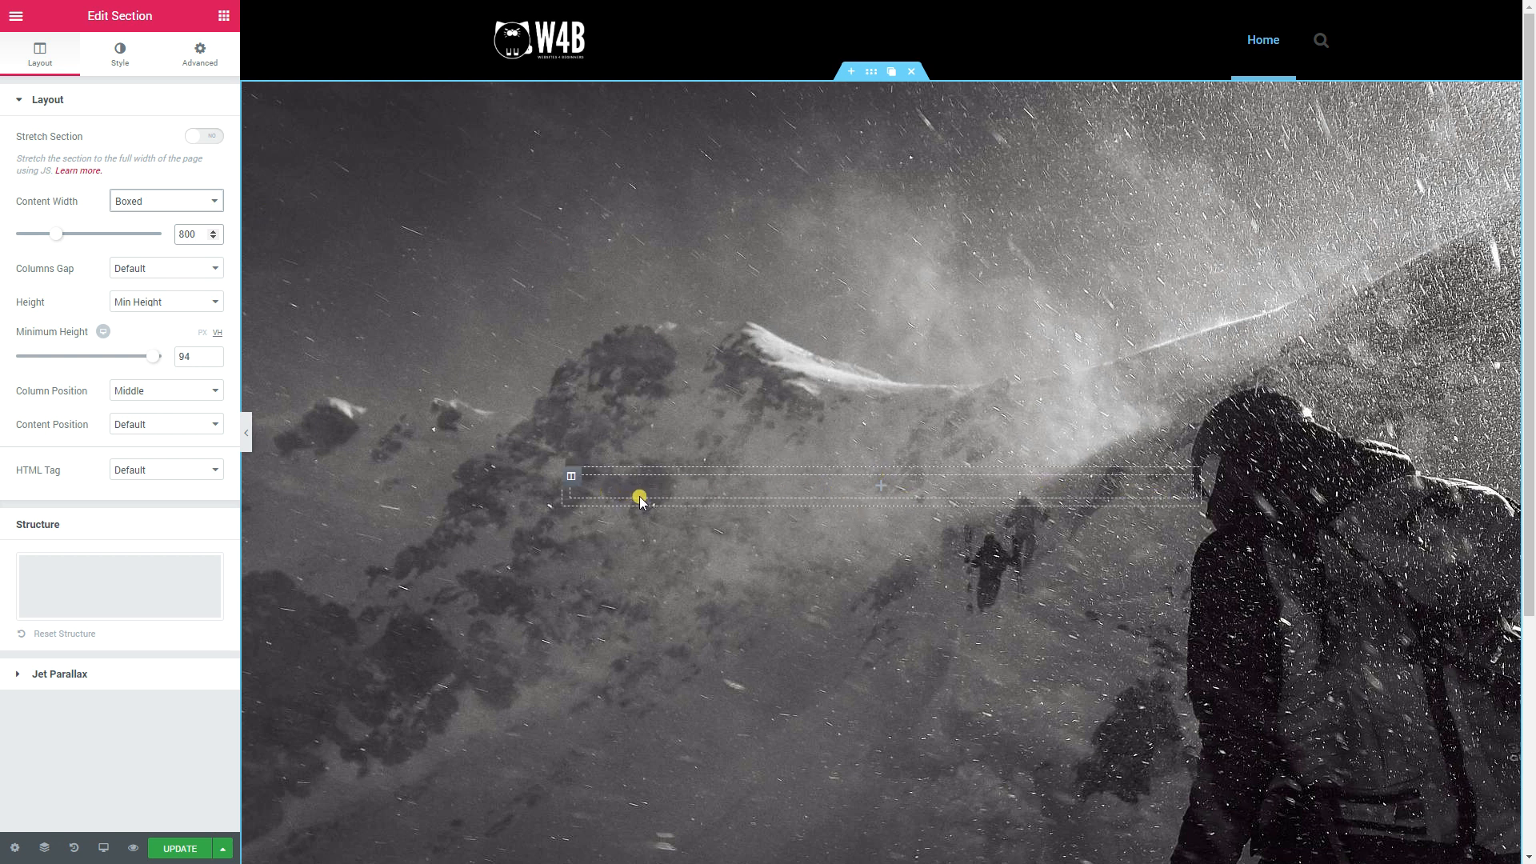
# Step: Set the section background image's size to Cover and its position to Bottom Right
pyautogui.click(112, 72)
pyautogui.moveTo(200, 312)
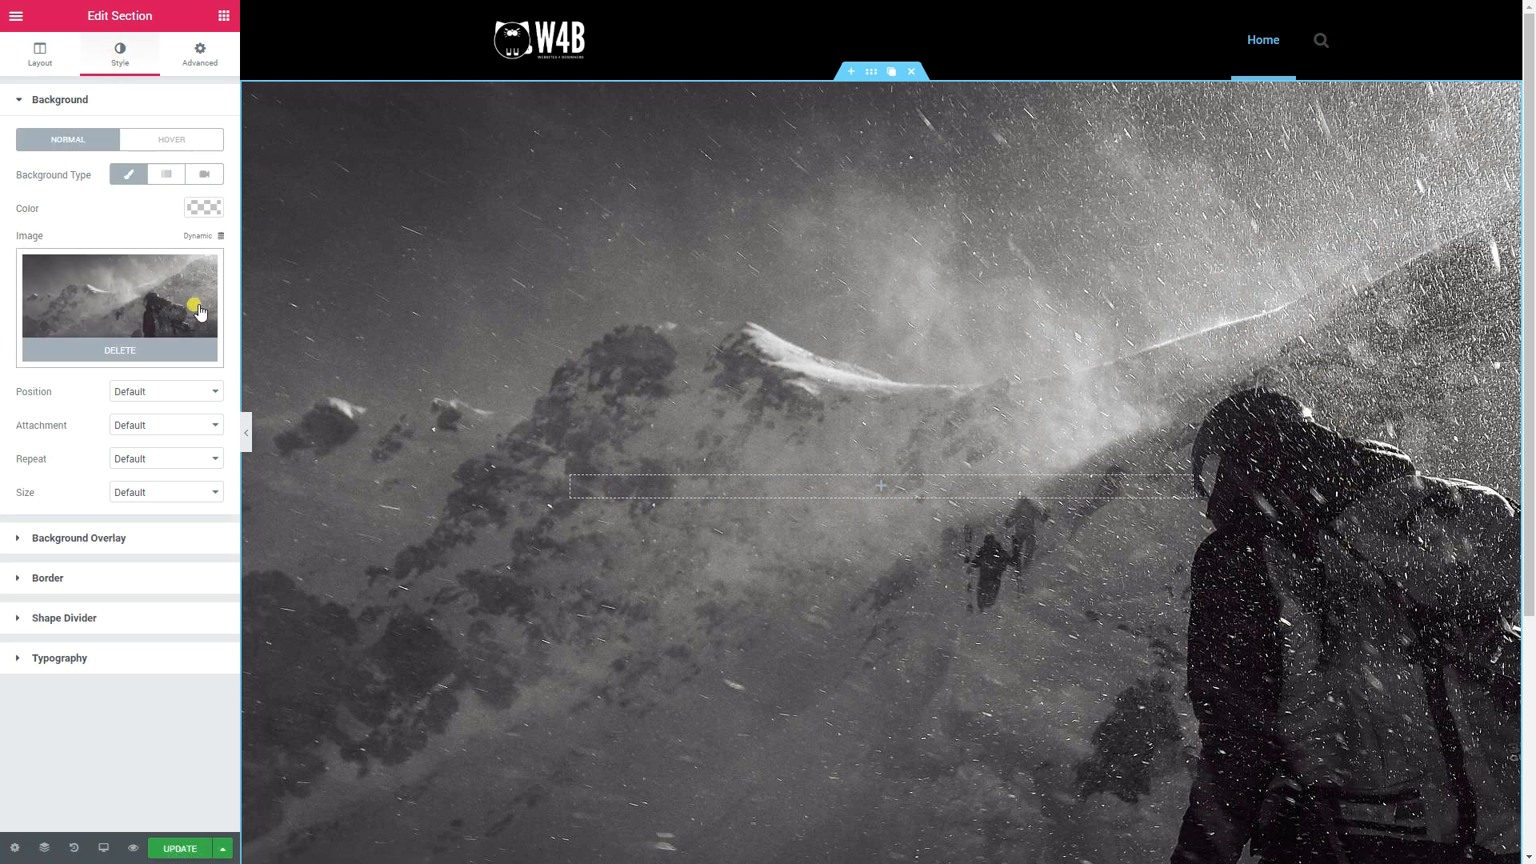
pyautogui.click(154, 492)
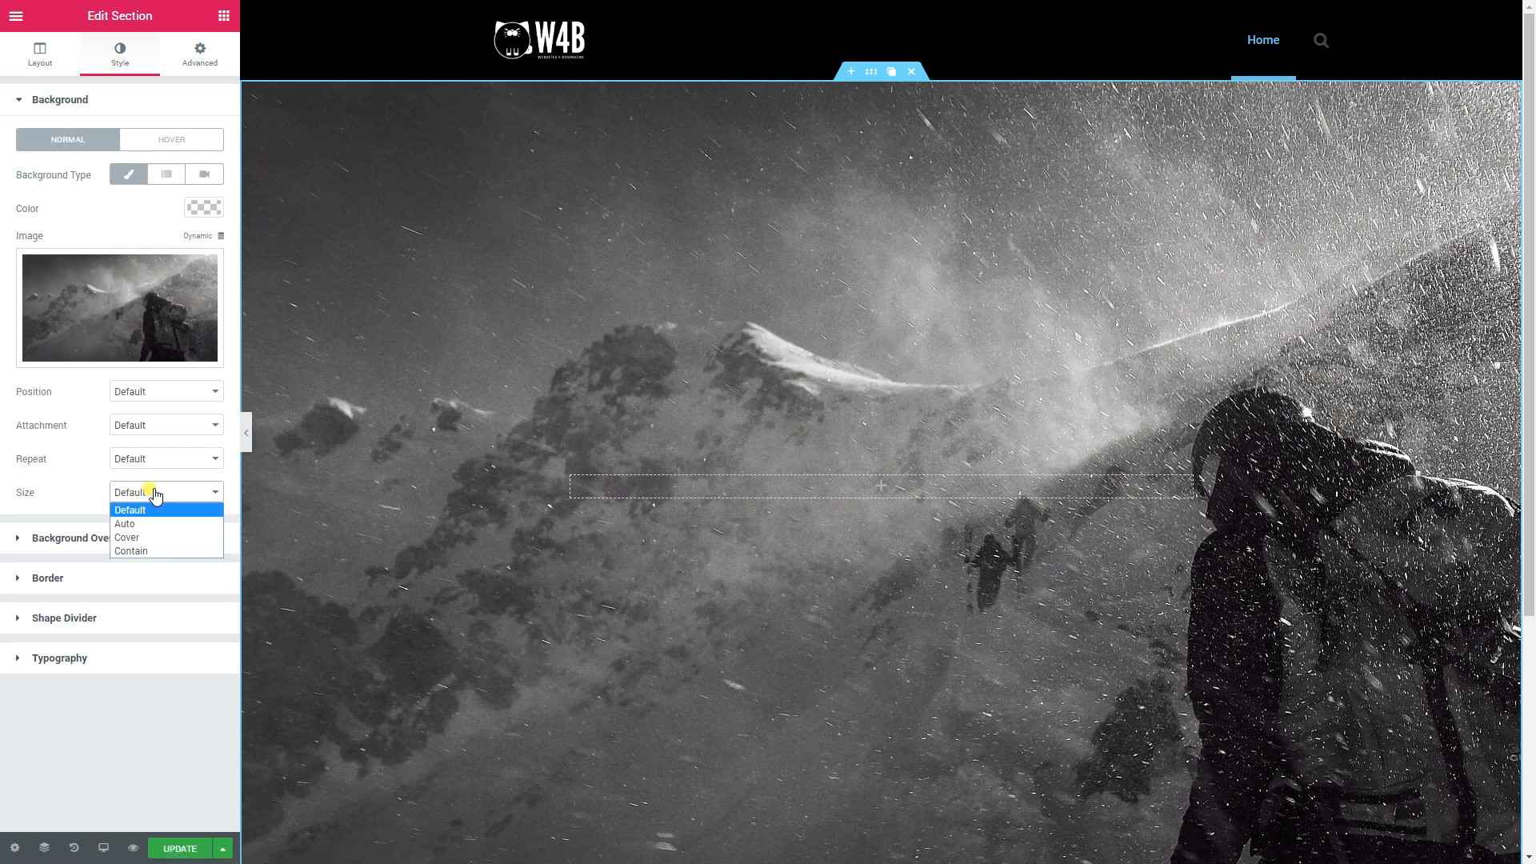
pyautogui.click(128, 538)
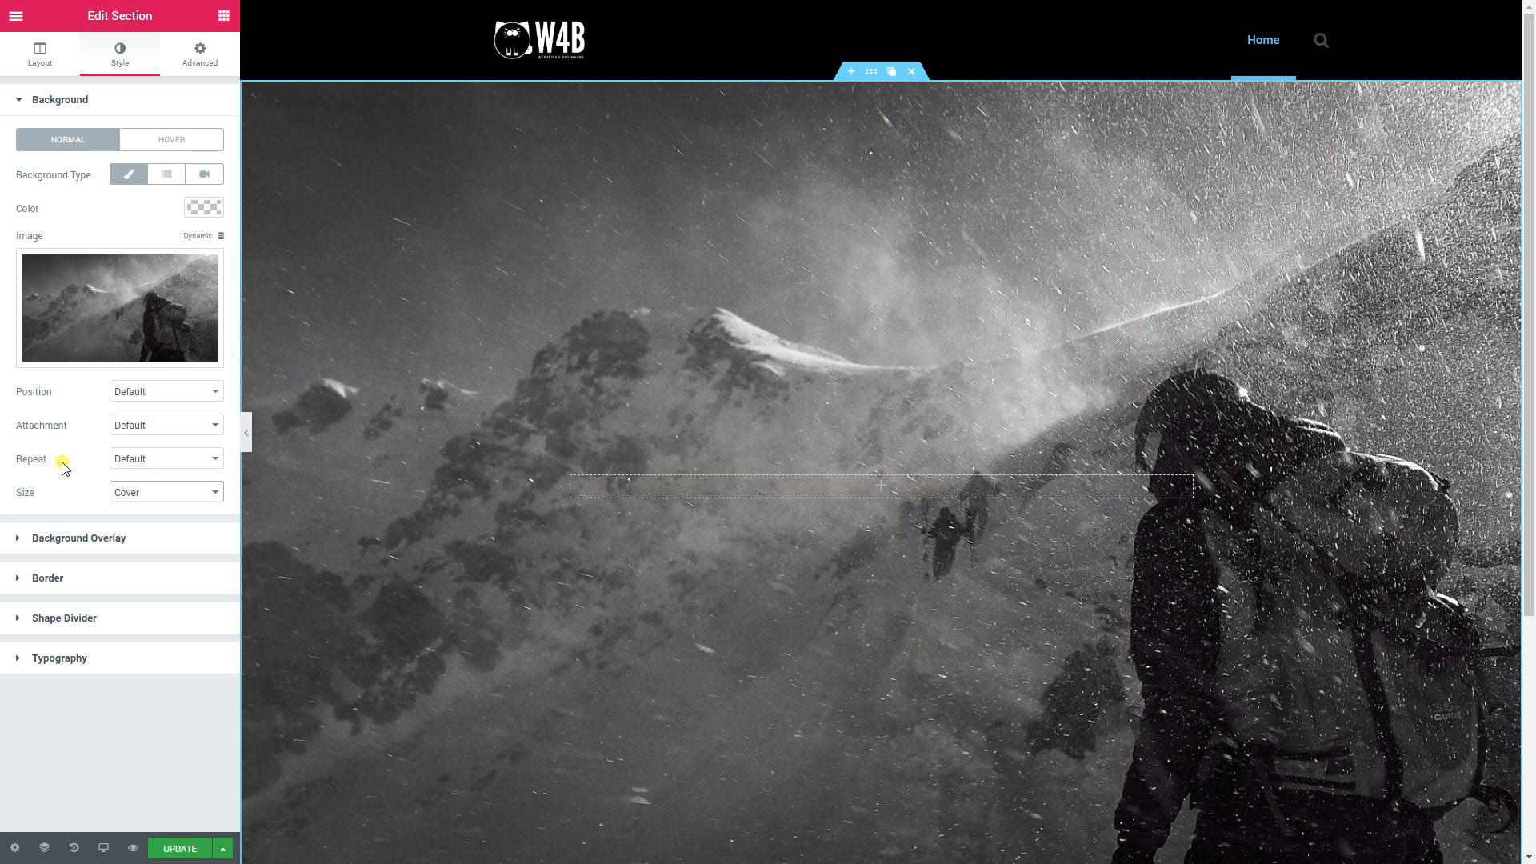
pyautogui.click(140, 394)
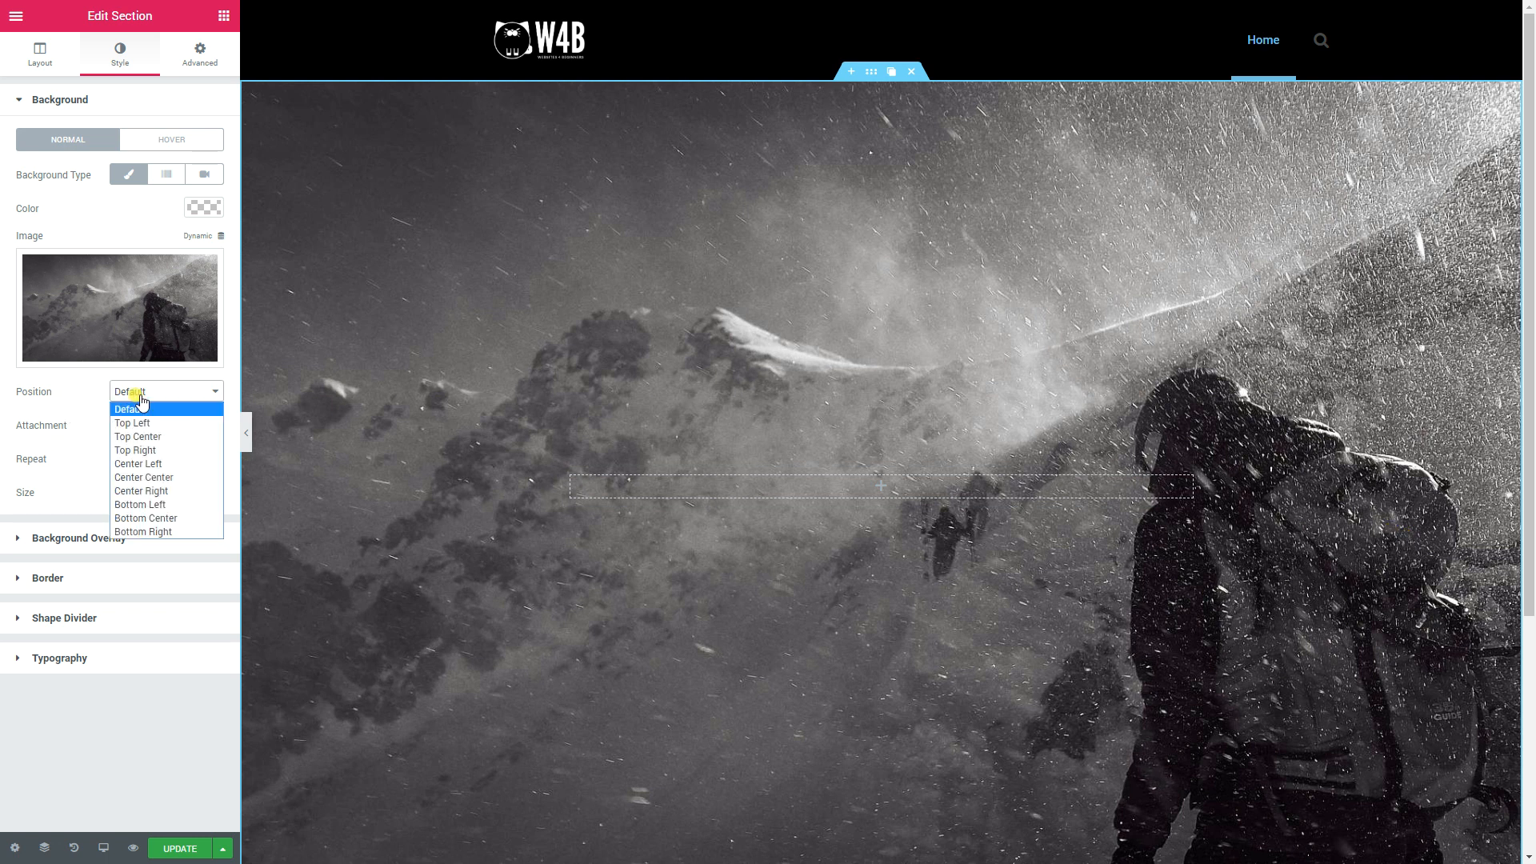
pyautogui.click(140, 532)
pyautogui.scroll(-2, 845, 651)
pyautogui.scroll(2, 845, 651)
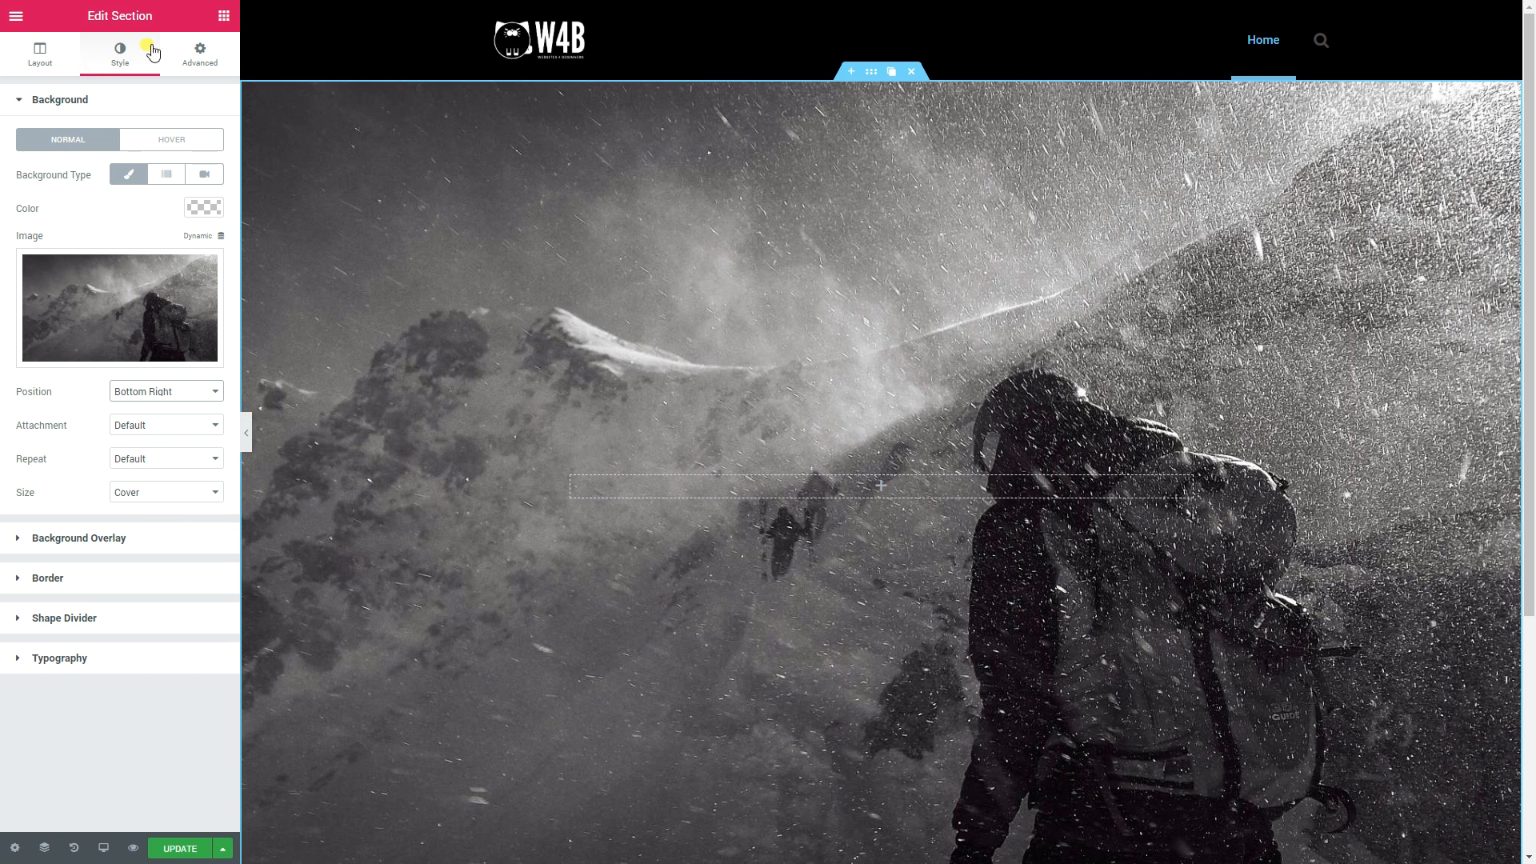
# Step: Search the widgets for "animated" and add an Animated Text widget to the hero section's column
pyautogui.click(224, 17)
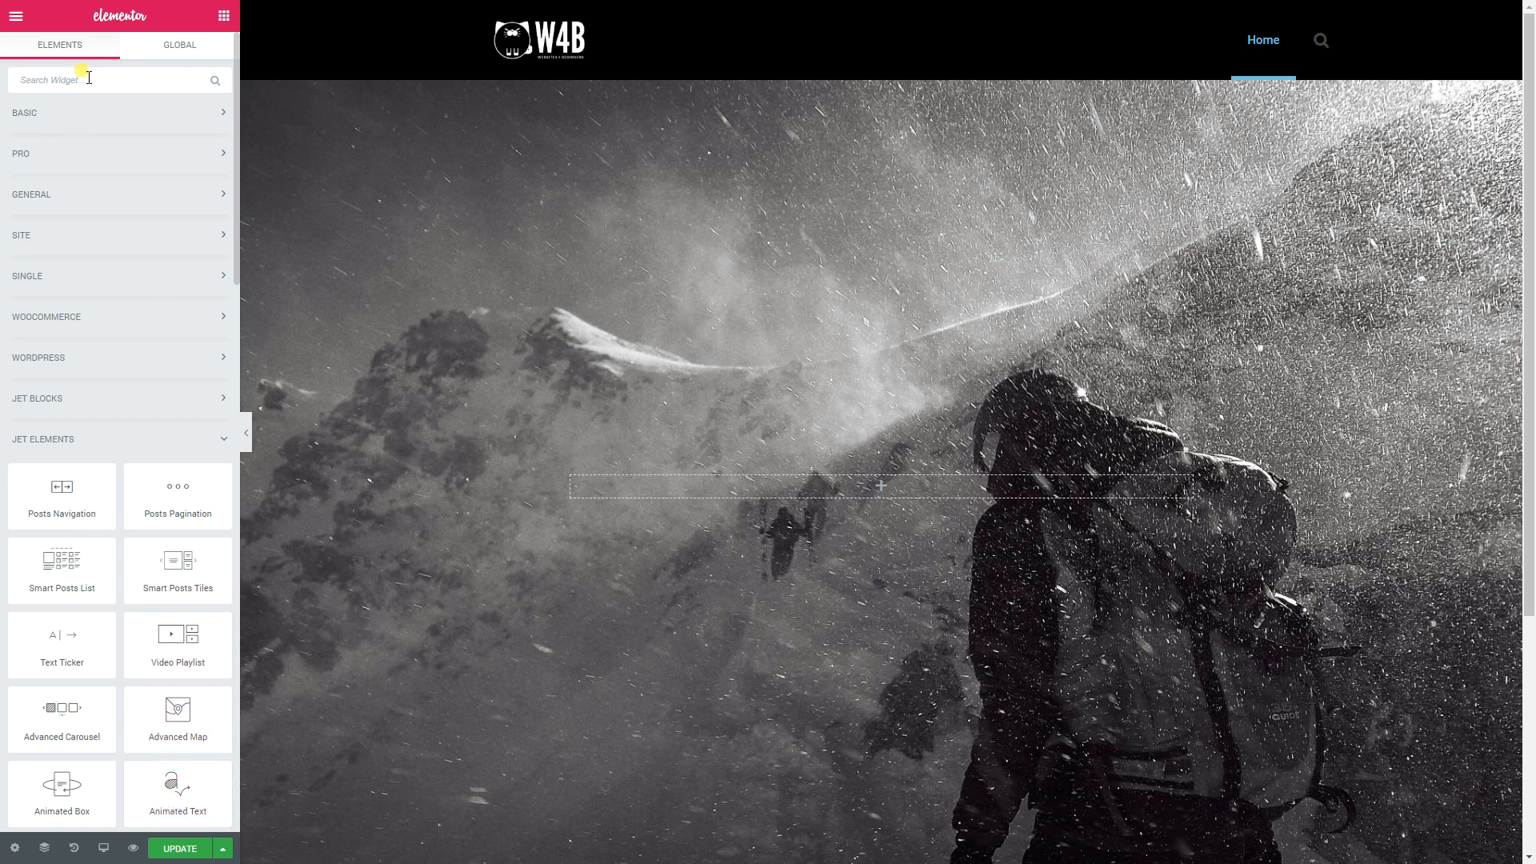
pyautogui.write('animated')
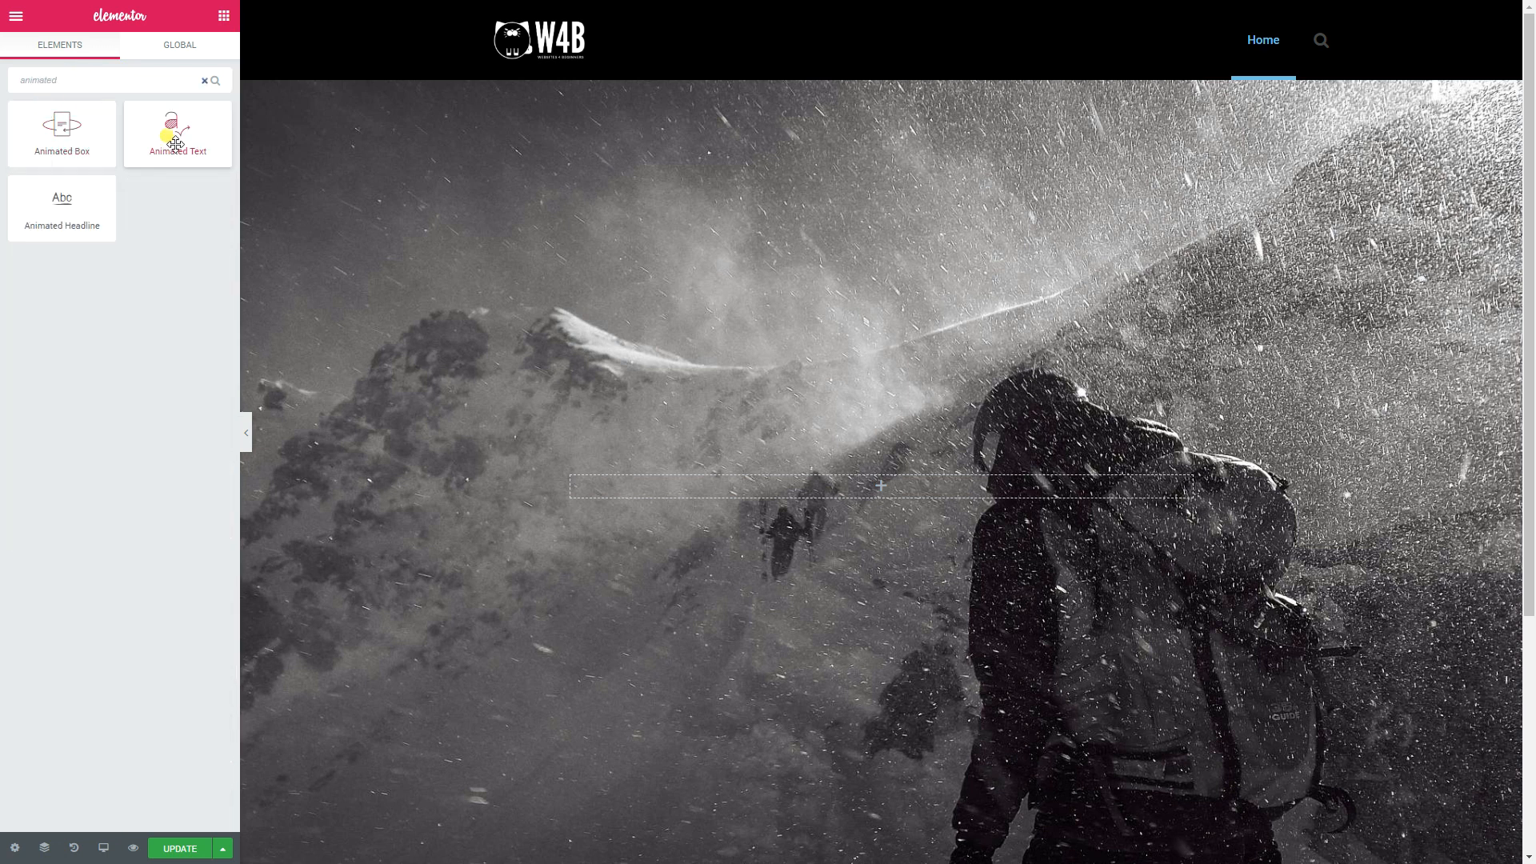
pyautogui.moveTo(178, 128); pyautogui.dragTo(901, 496)
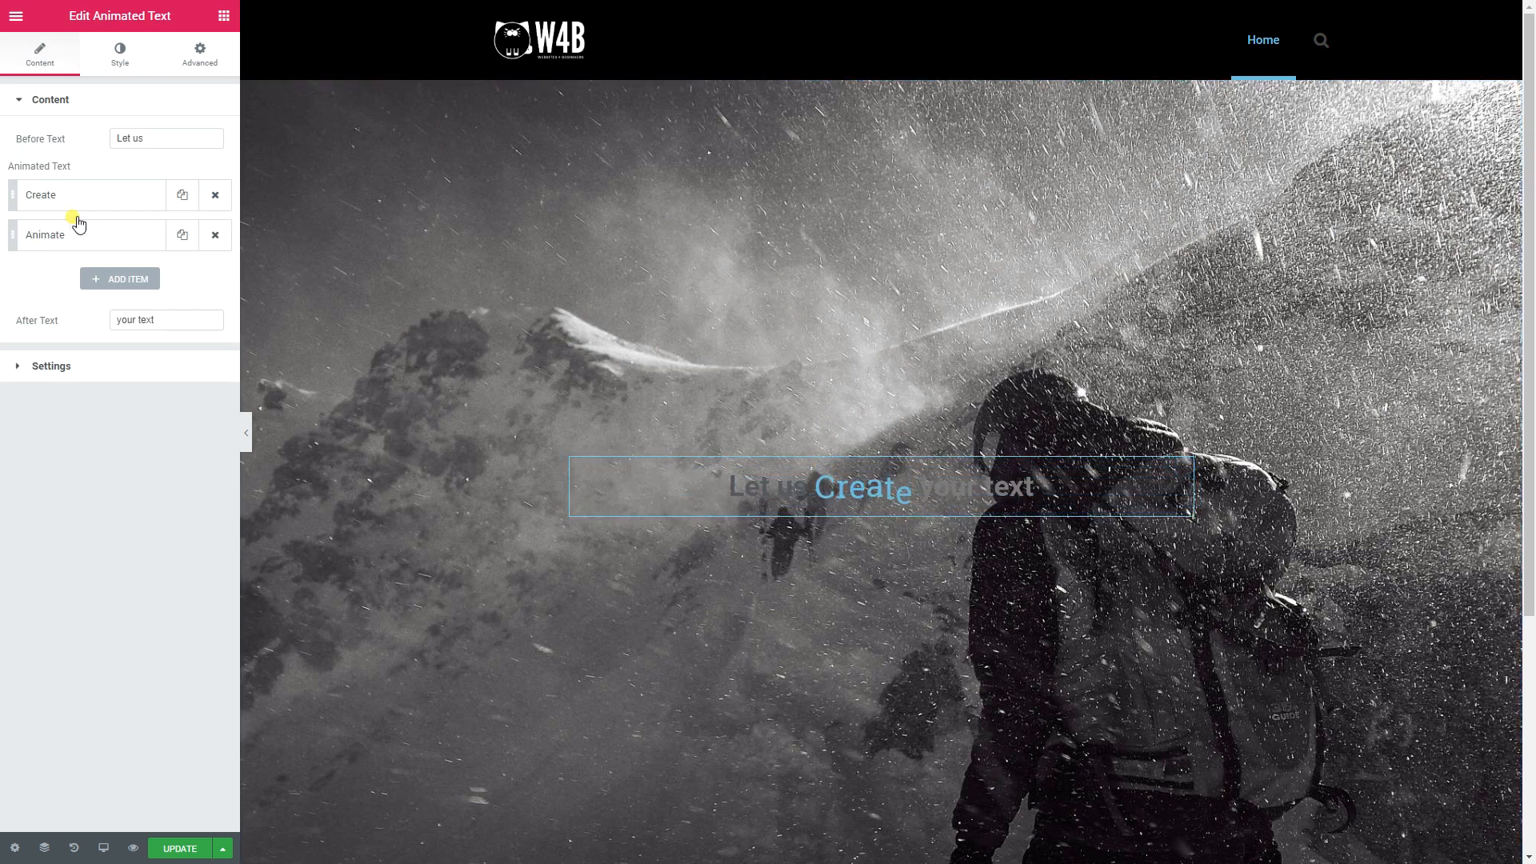
# Step: Add a basic Text Editor widget below the animated text and a Button widget beneath it
pyautogui.click(224, 16)
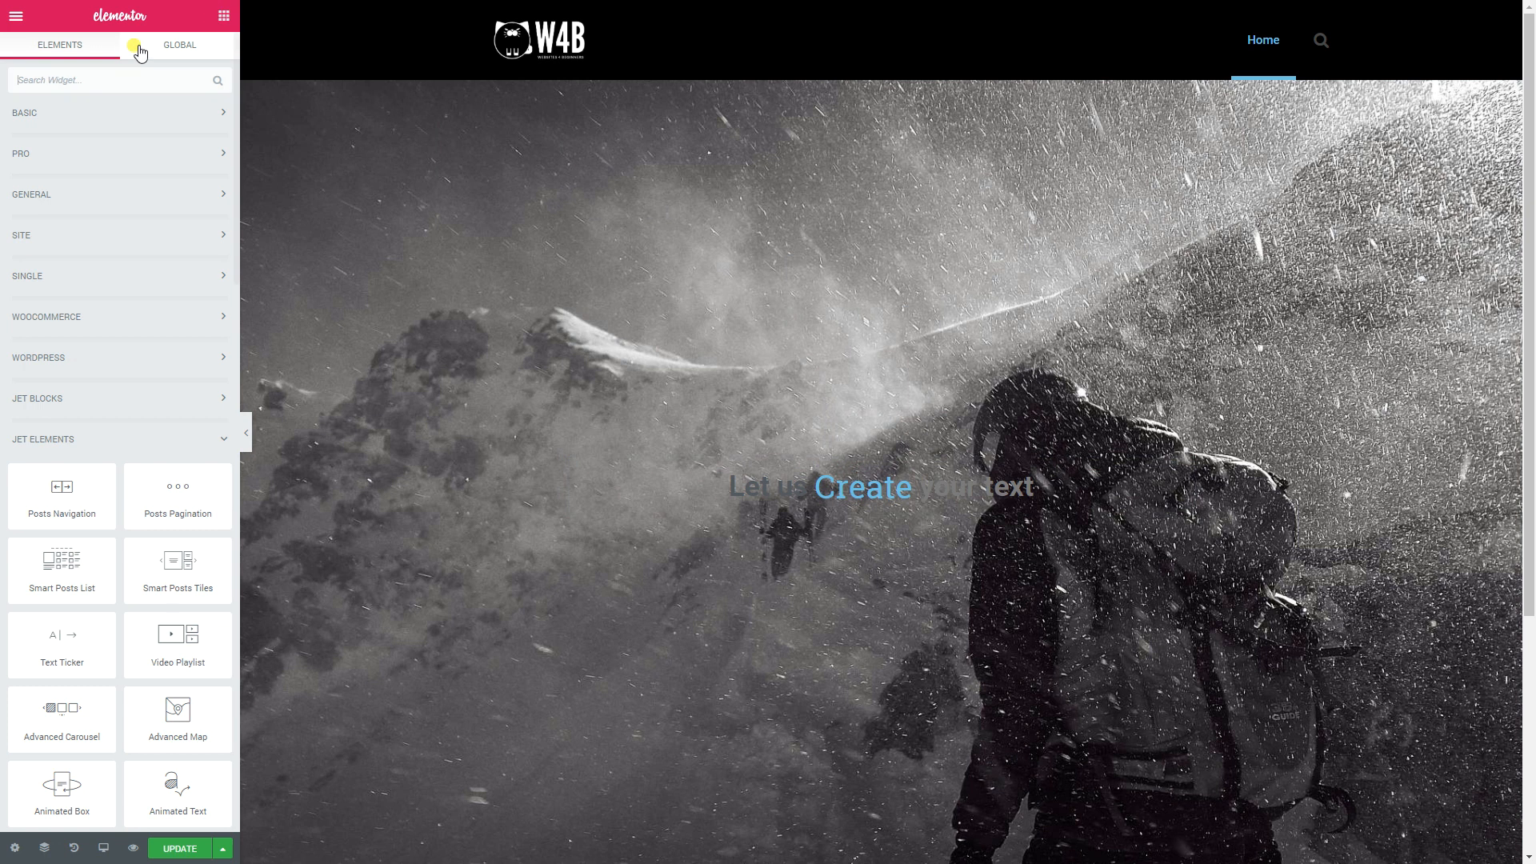
pyautogui.click(51, 113)
pyautogui.moveTo(162, 242); pyautogui.dragTo(851, 513)
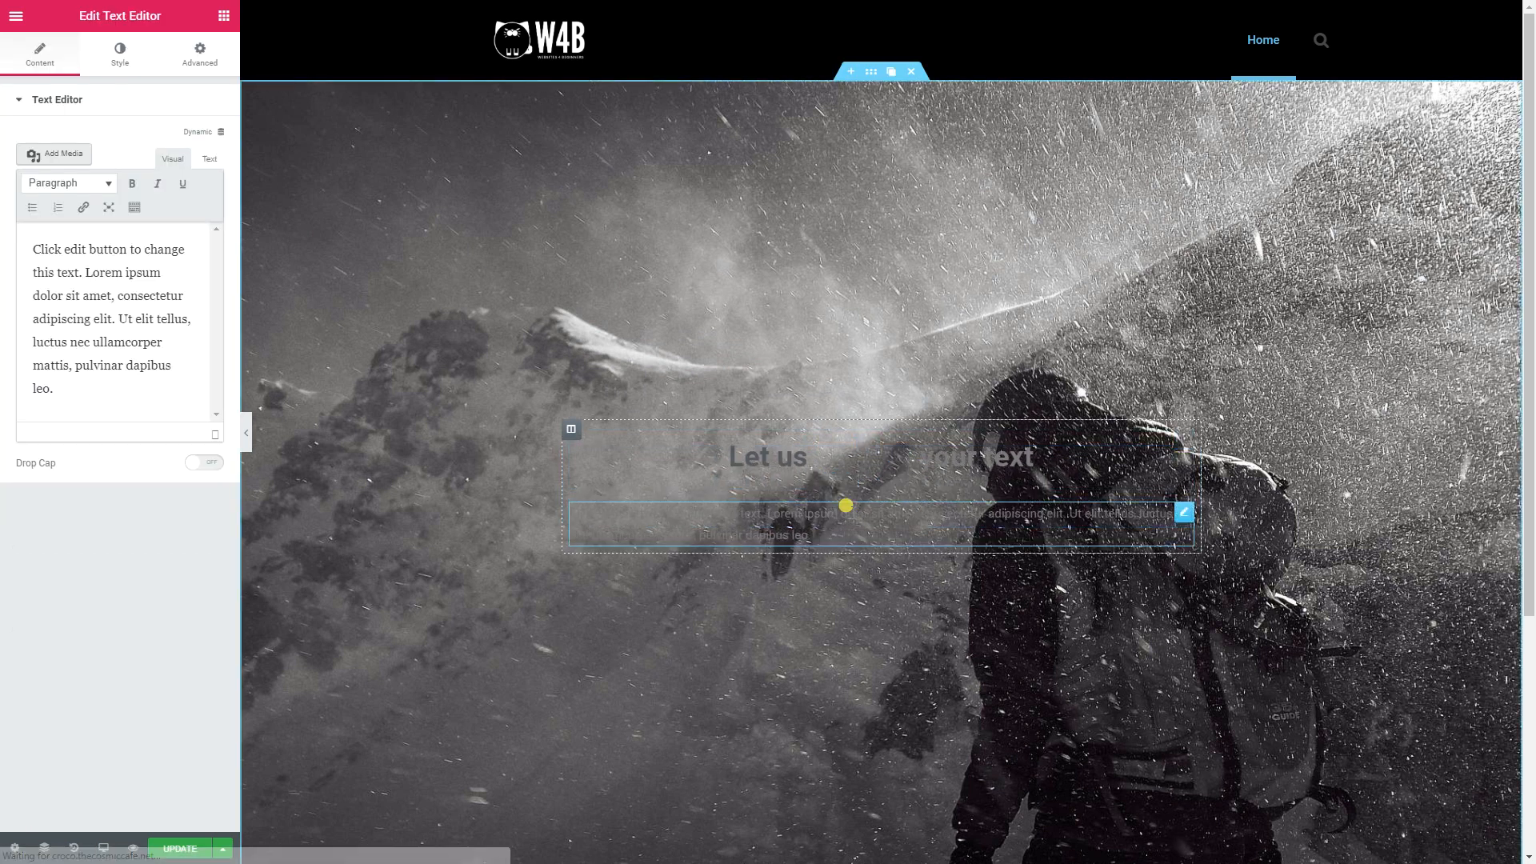
pyautogui.click(226, 17)
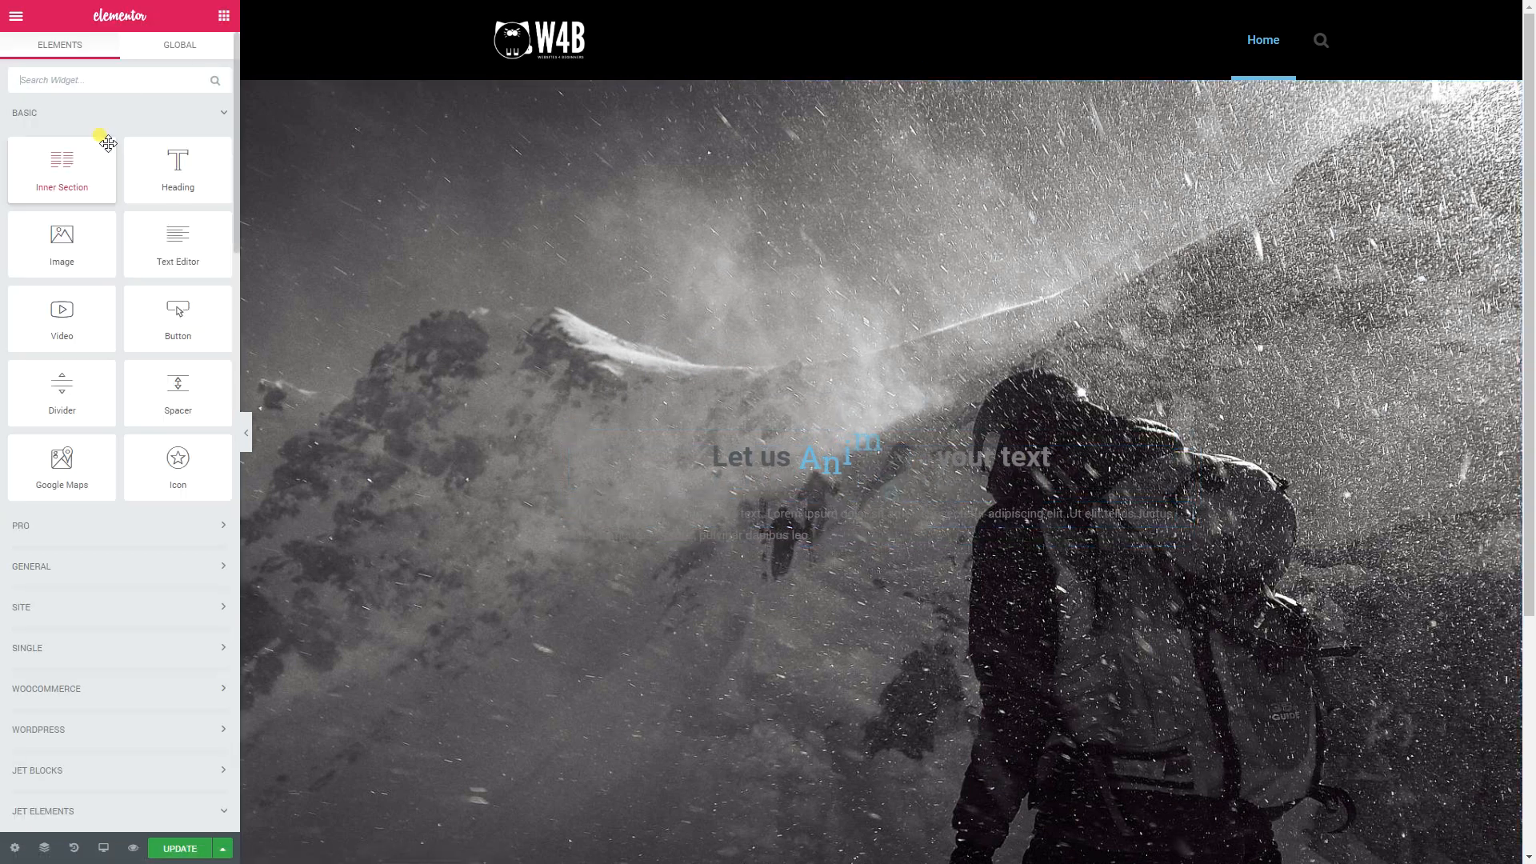
pyautogui.moveTo(172, 310); pyautogui.dragTo(849, 534)
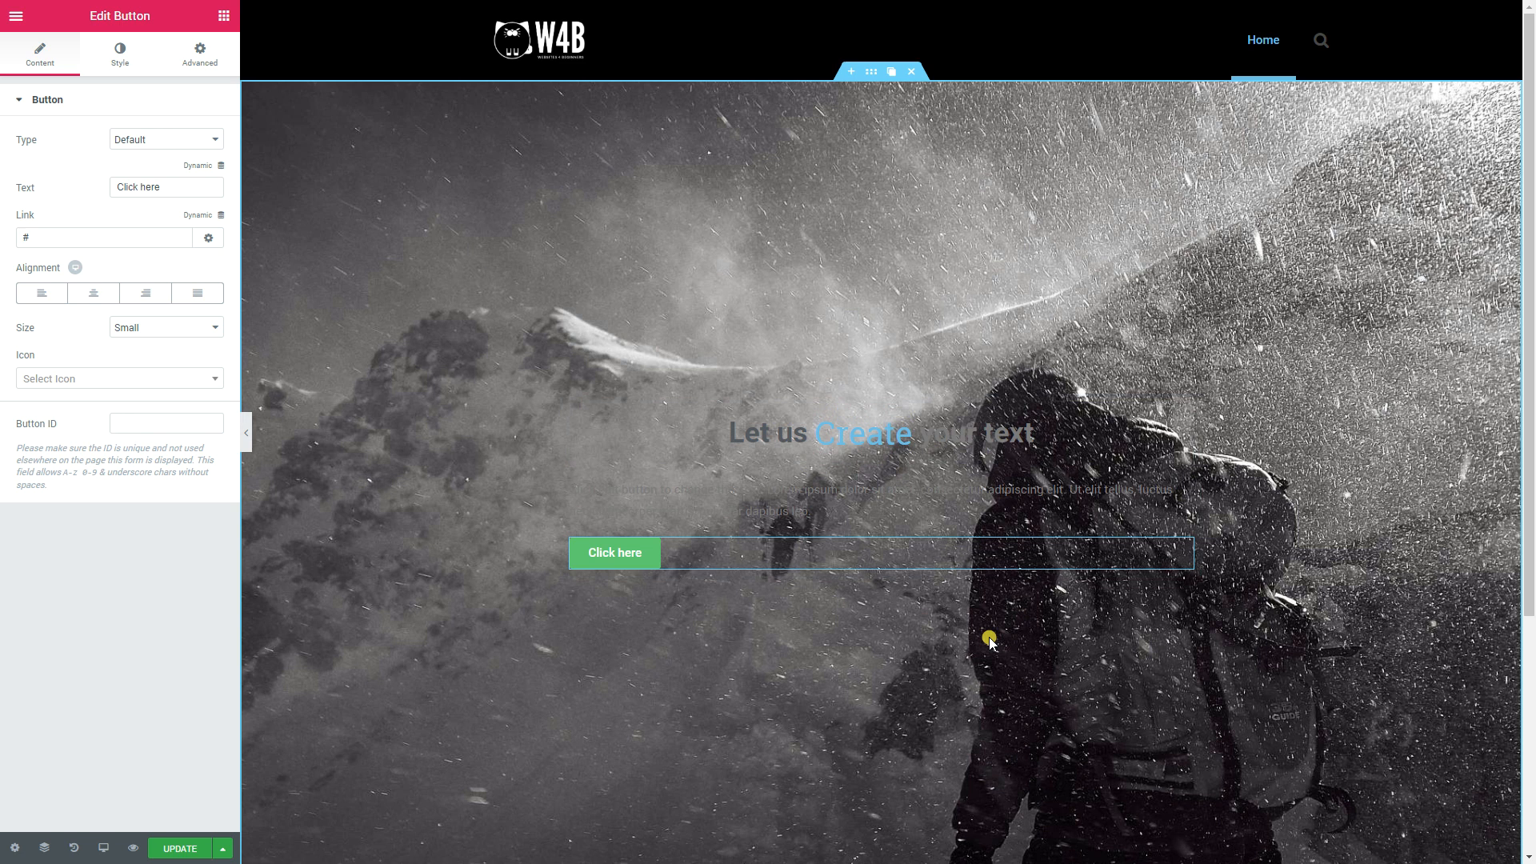
# Step: Center the Text Editor widget's paragraph and set its text color to white
pyautogui.click(814, 494)
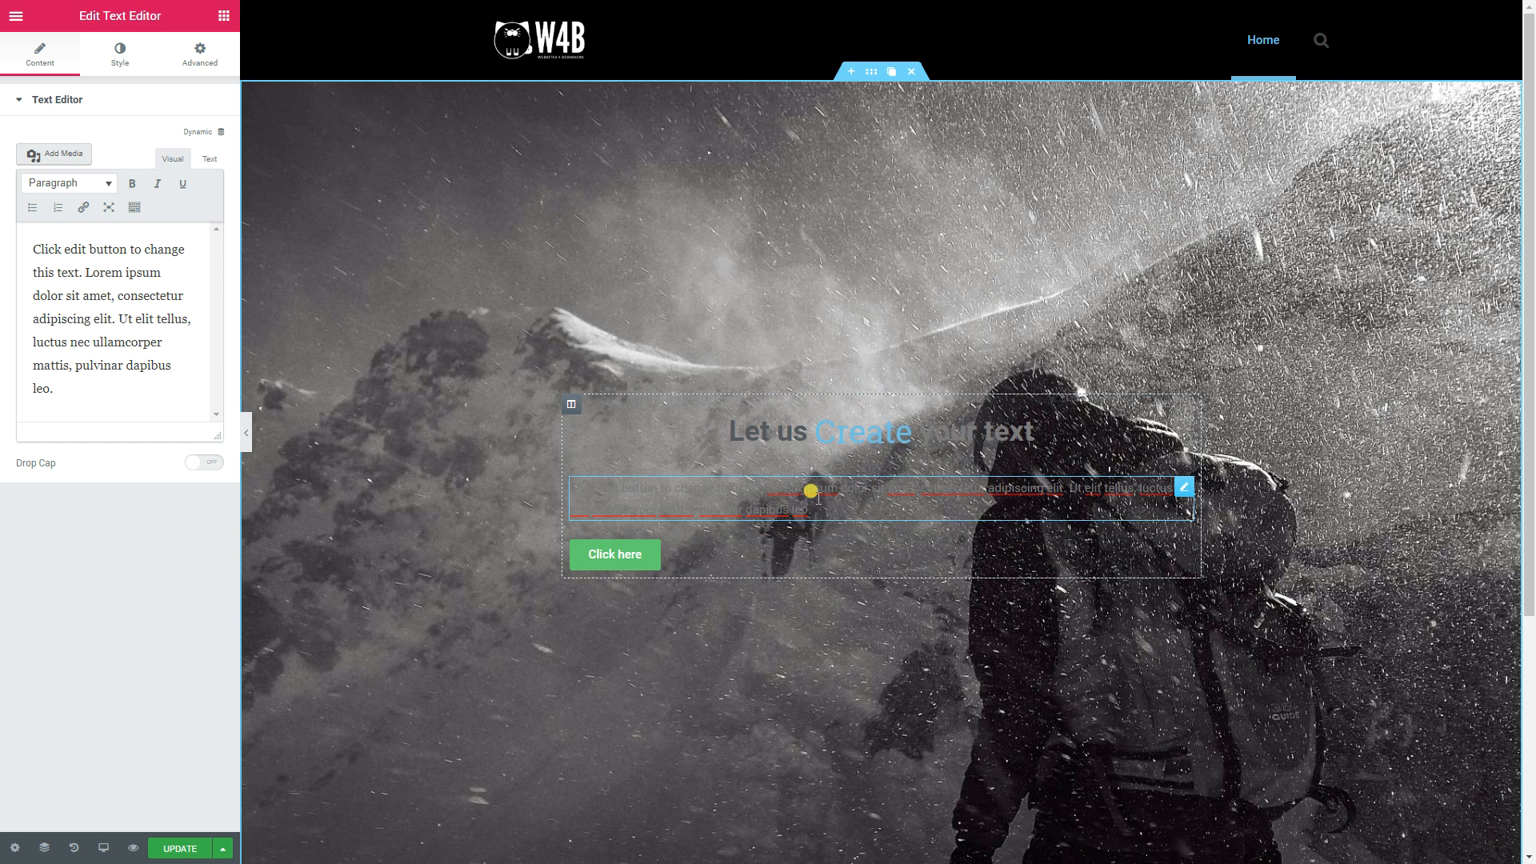
pyautogui.click(119, 58)
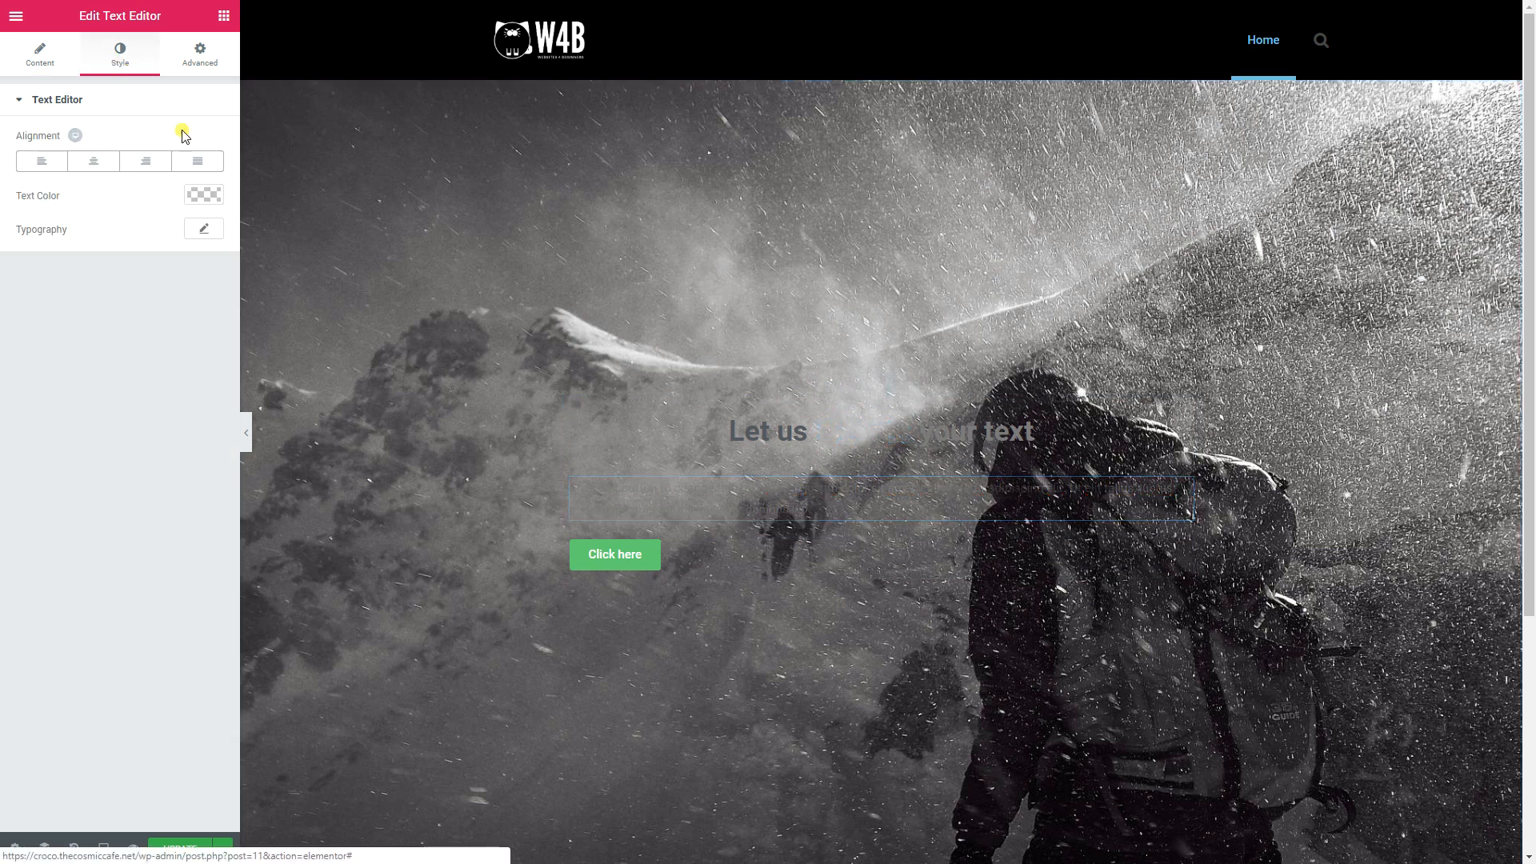
pyautogui.click(85, 169)
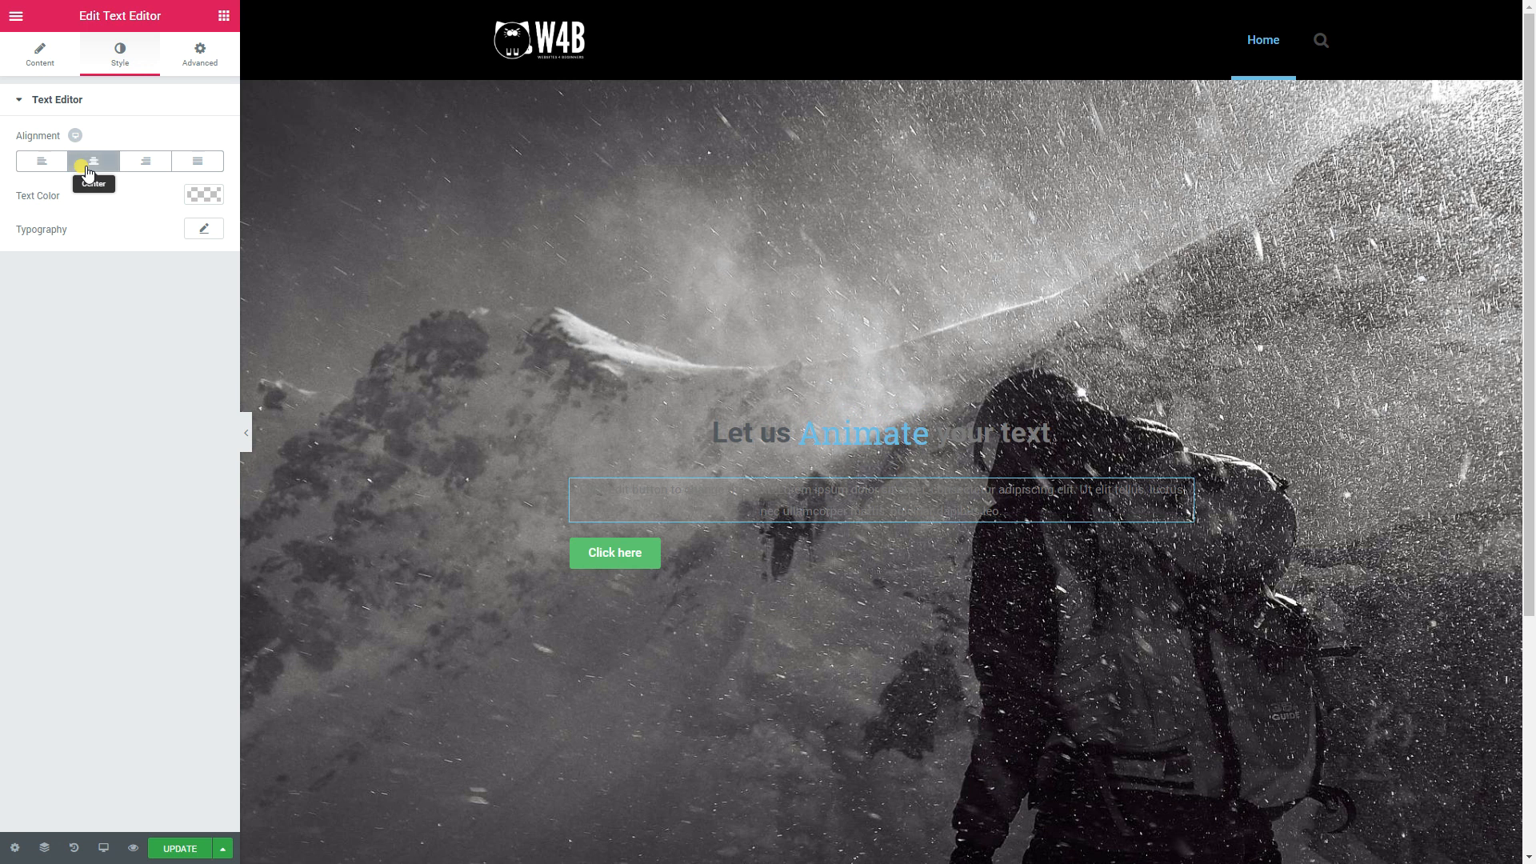
pyautogui.click(197, 200)
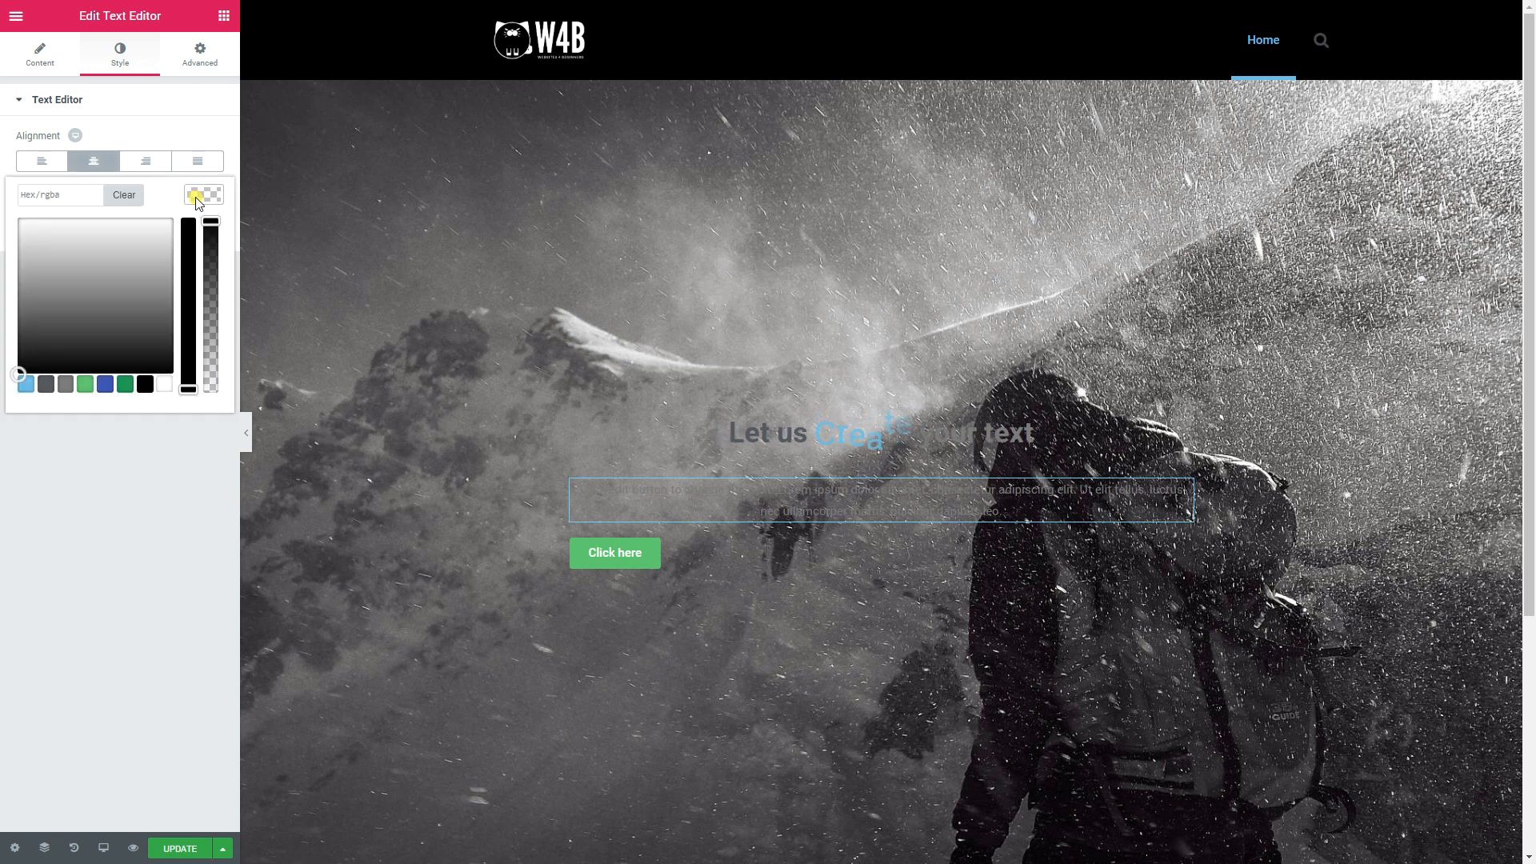
pyautogui.click(160, 386)
pyautogui.click(151, 447)
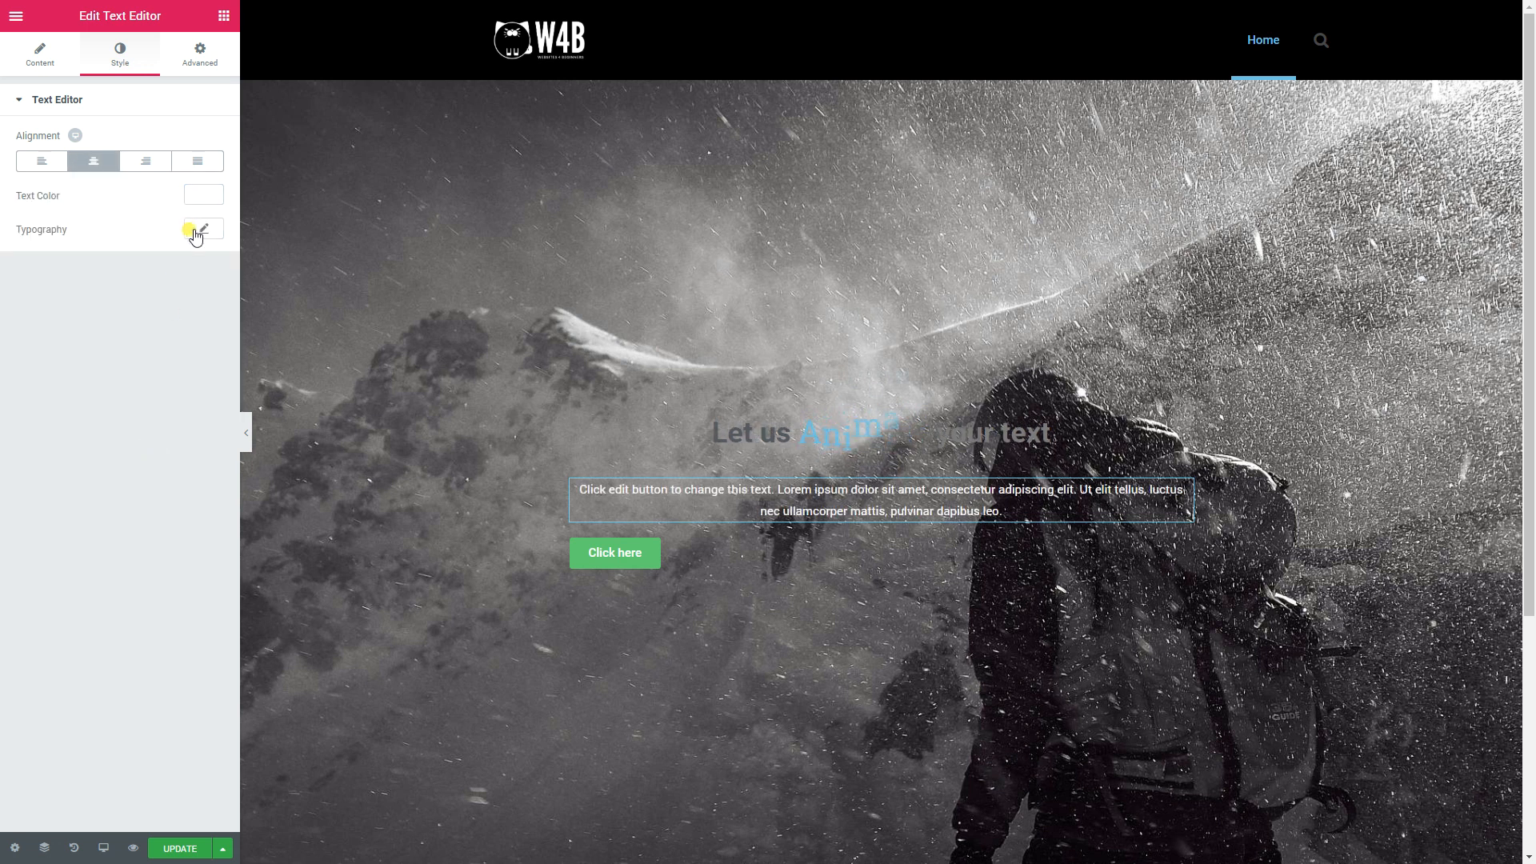
# Step: Set the paragraph's typography to Roboto, size 14 px, with a line height of 1.3 em
pyautogui.click(204, 229)
pyautogui.click(165, 272)
pyautogui.write('roboto')
pyautogui.press('Return')
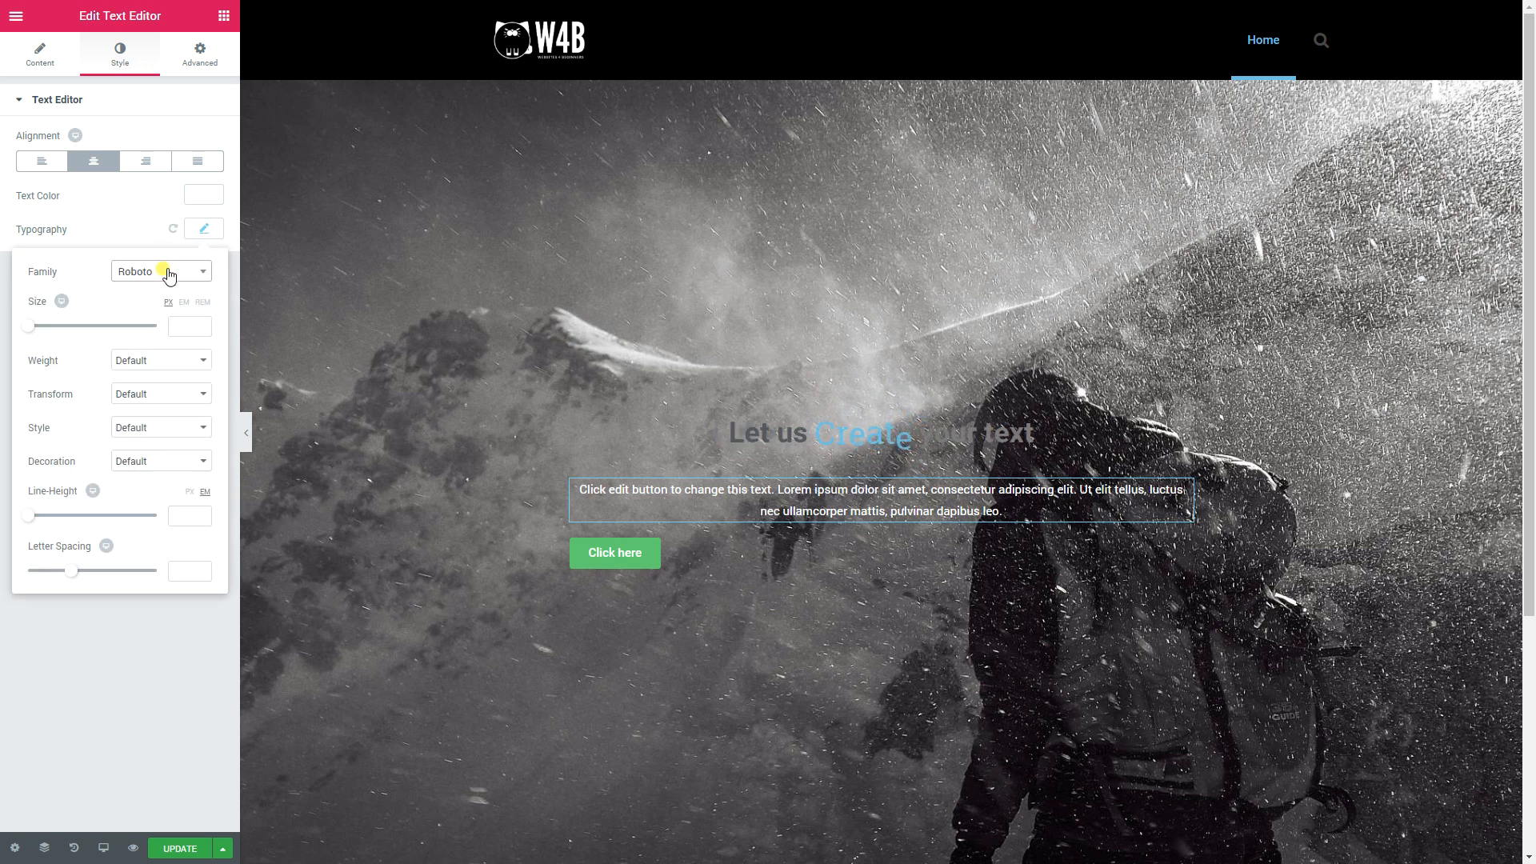
pyautogui.click(178, 325)
pyautogui.write('14')
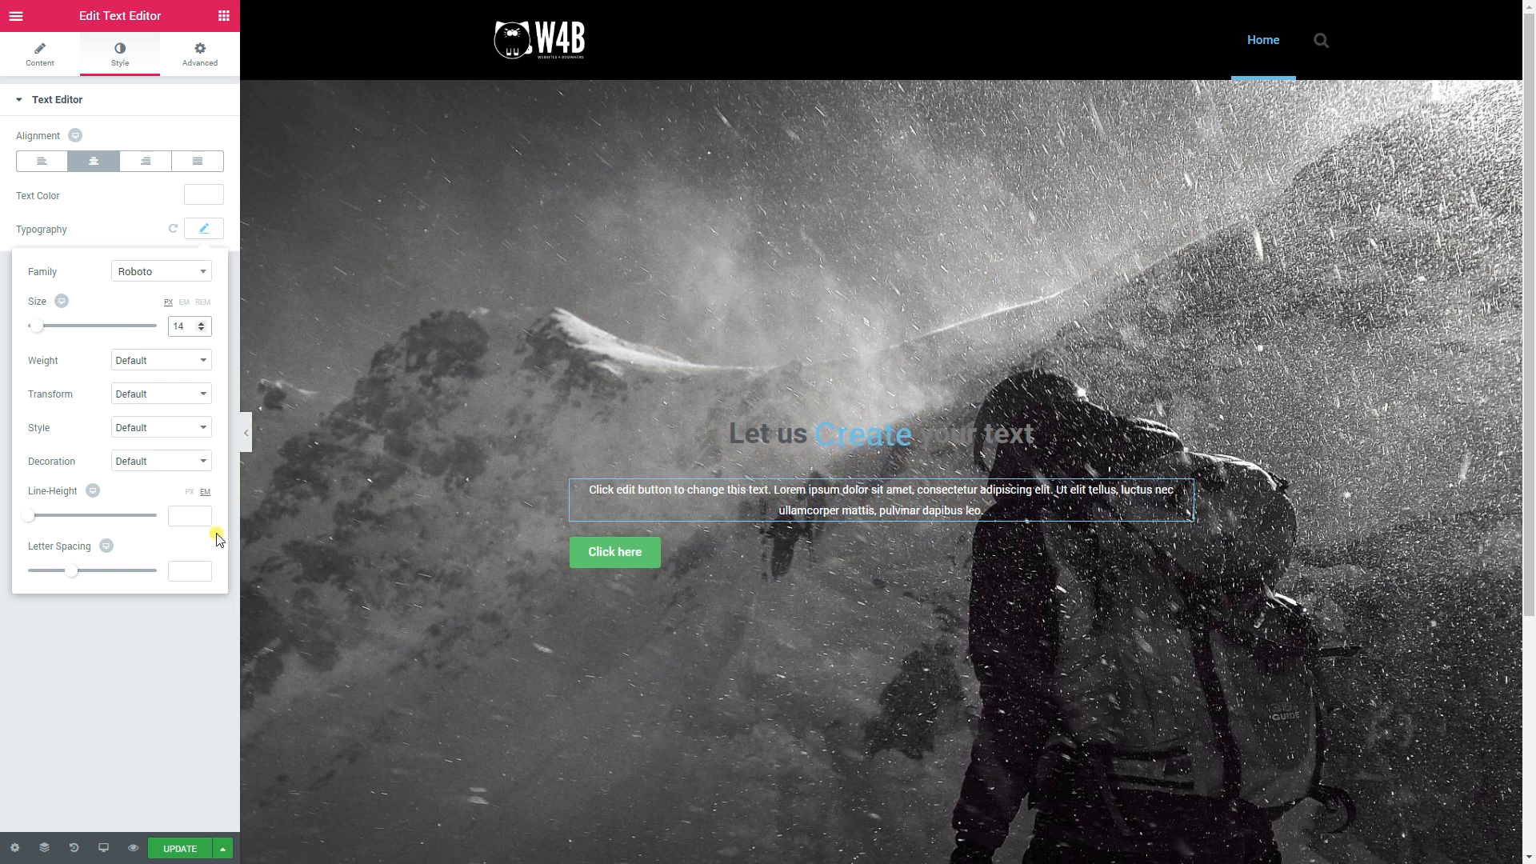
pyautogui.click(187, 516)
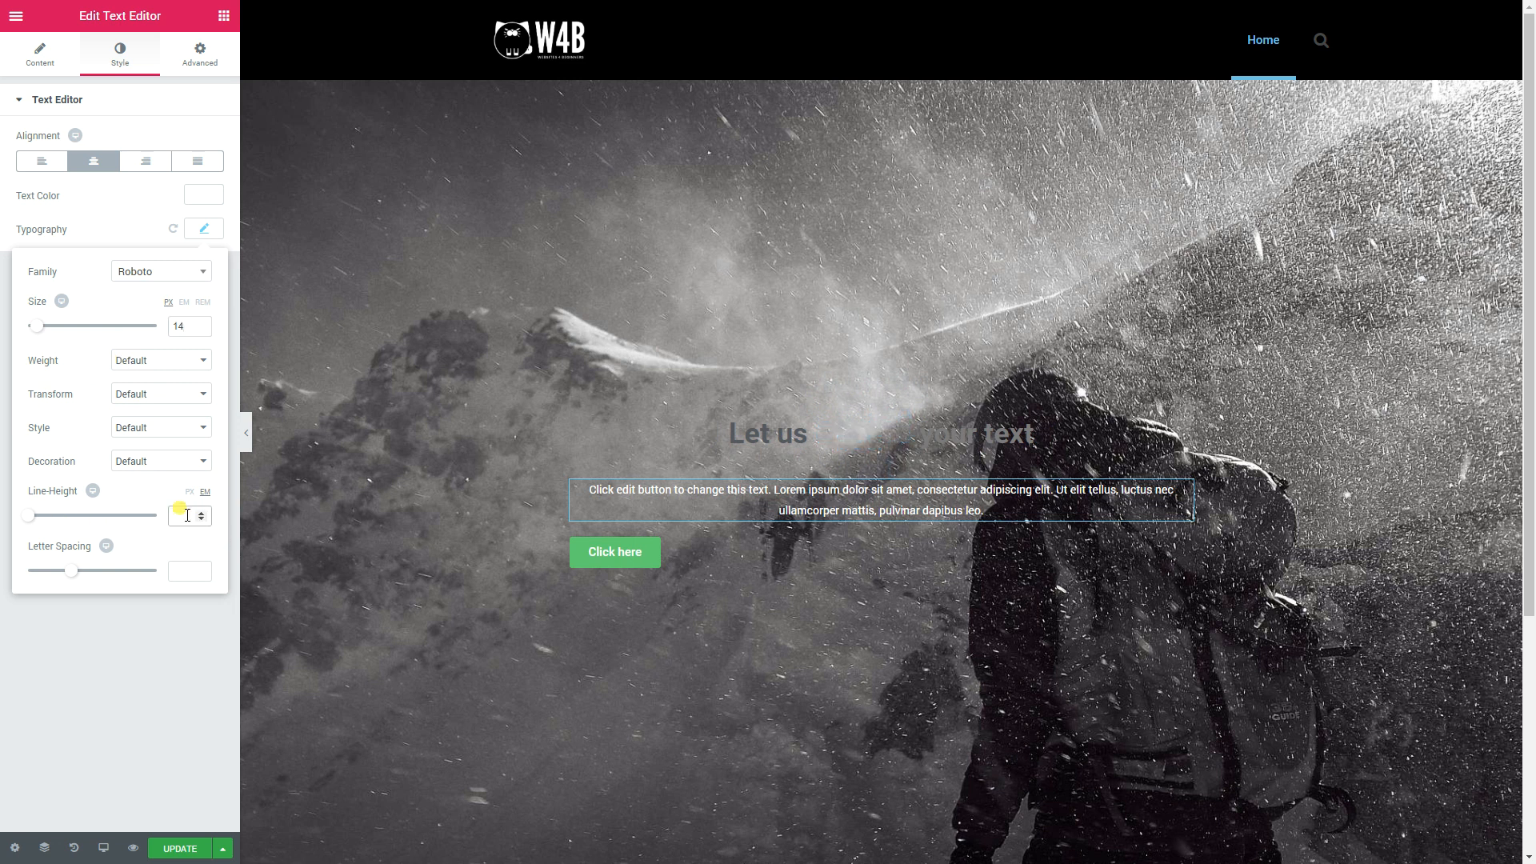
pyautogui.write('1.2')
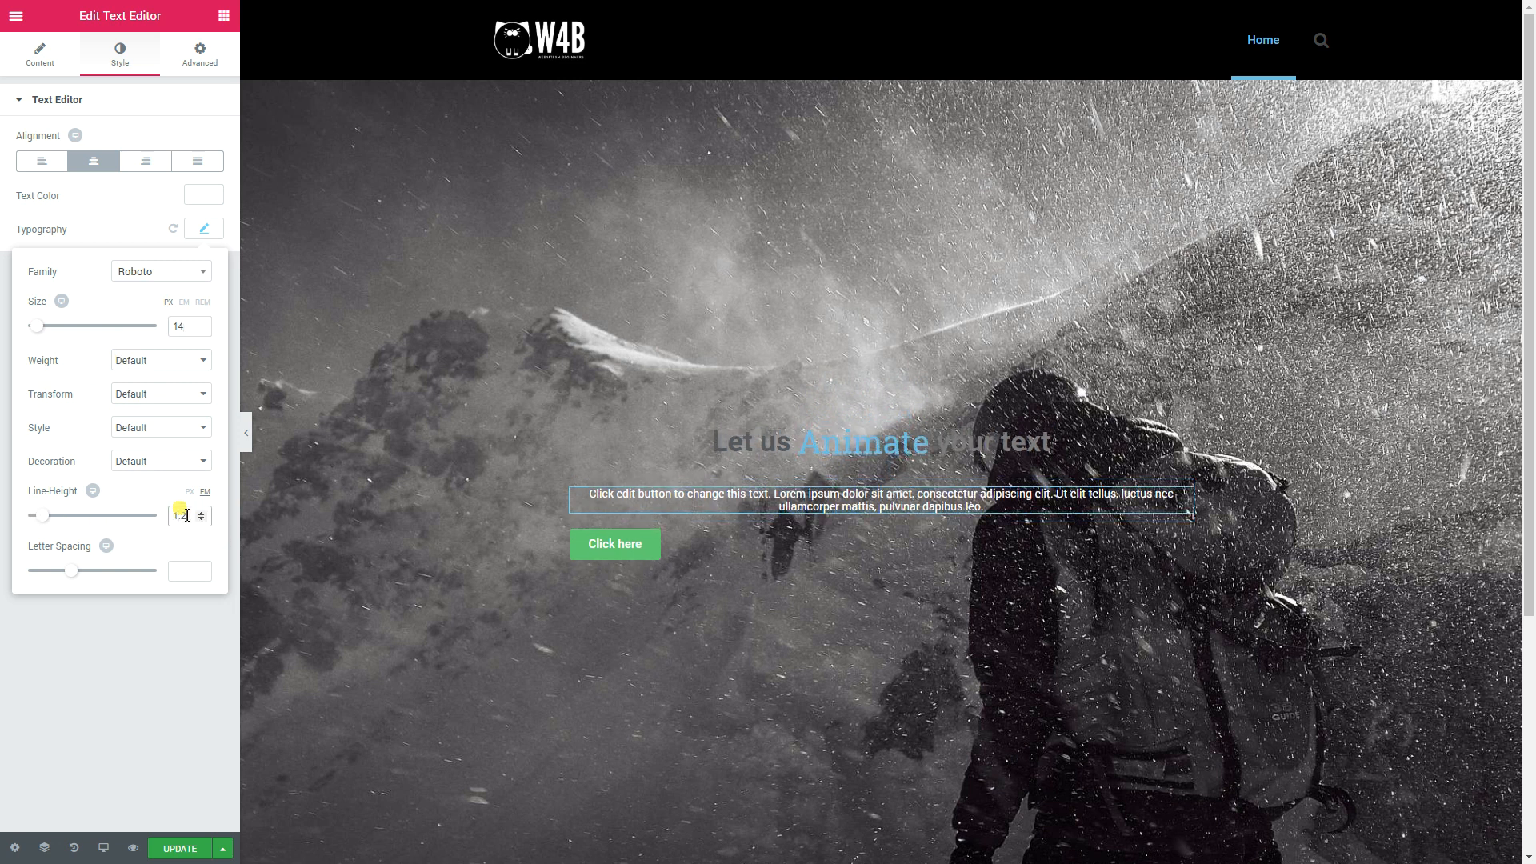
pyautogui.press('BackSpace')
pyautogui.write('3')
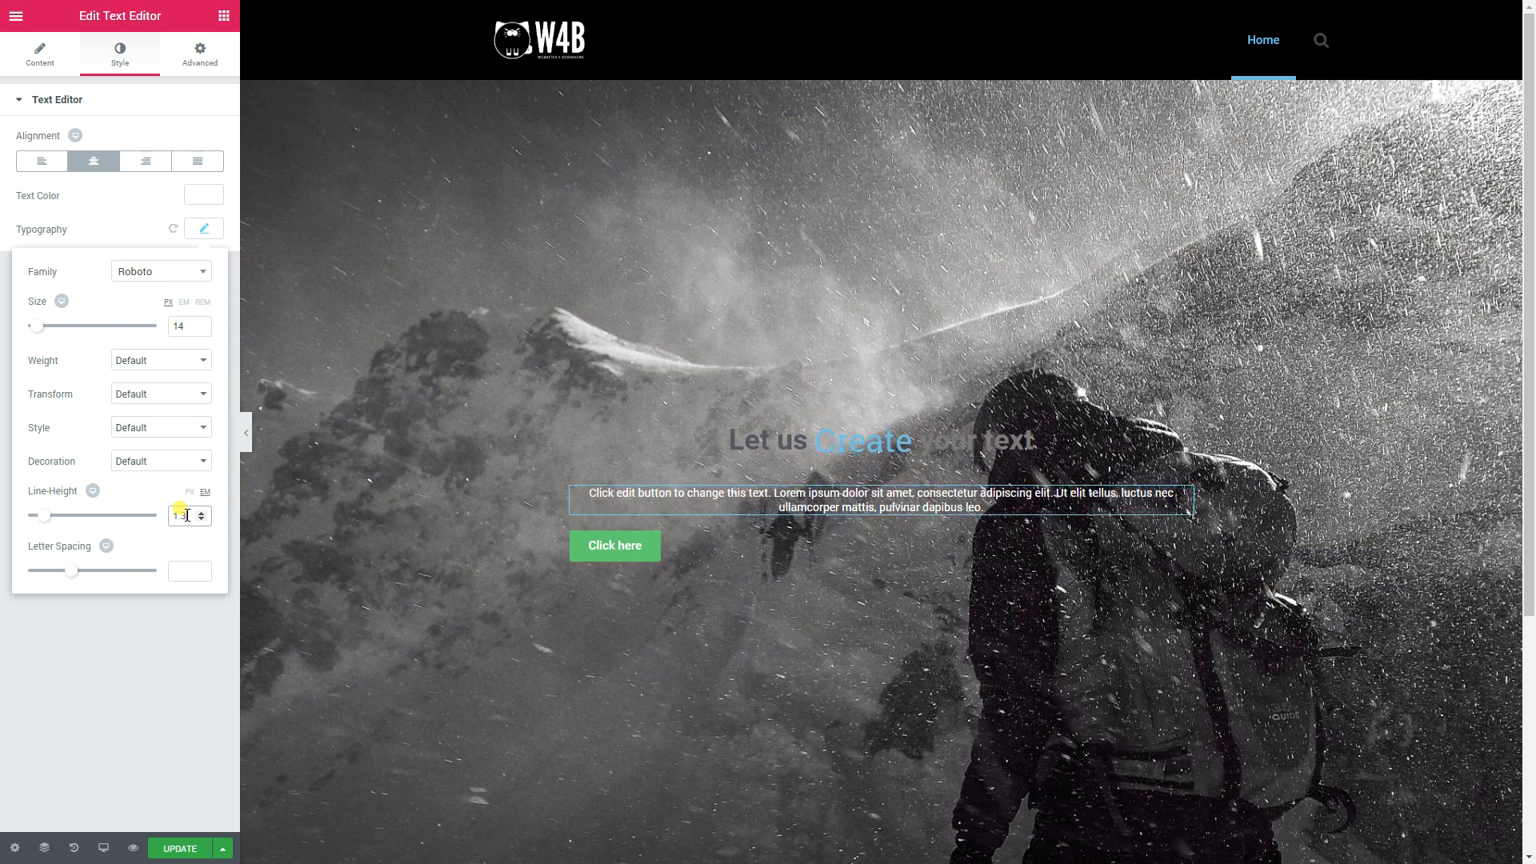
pyautogui.click(106, 645)
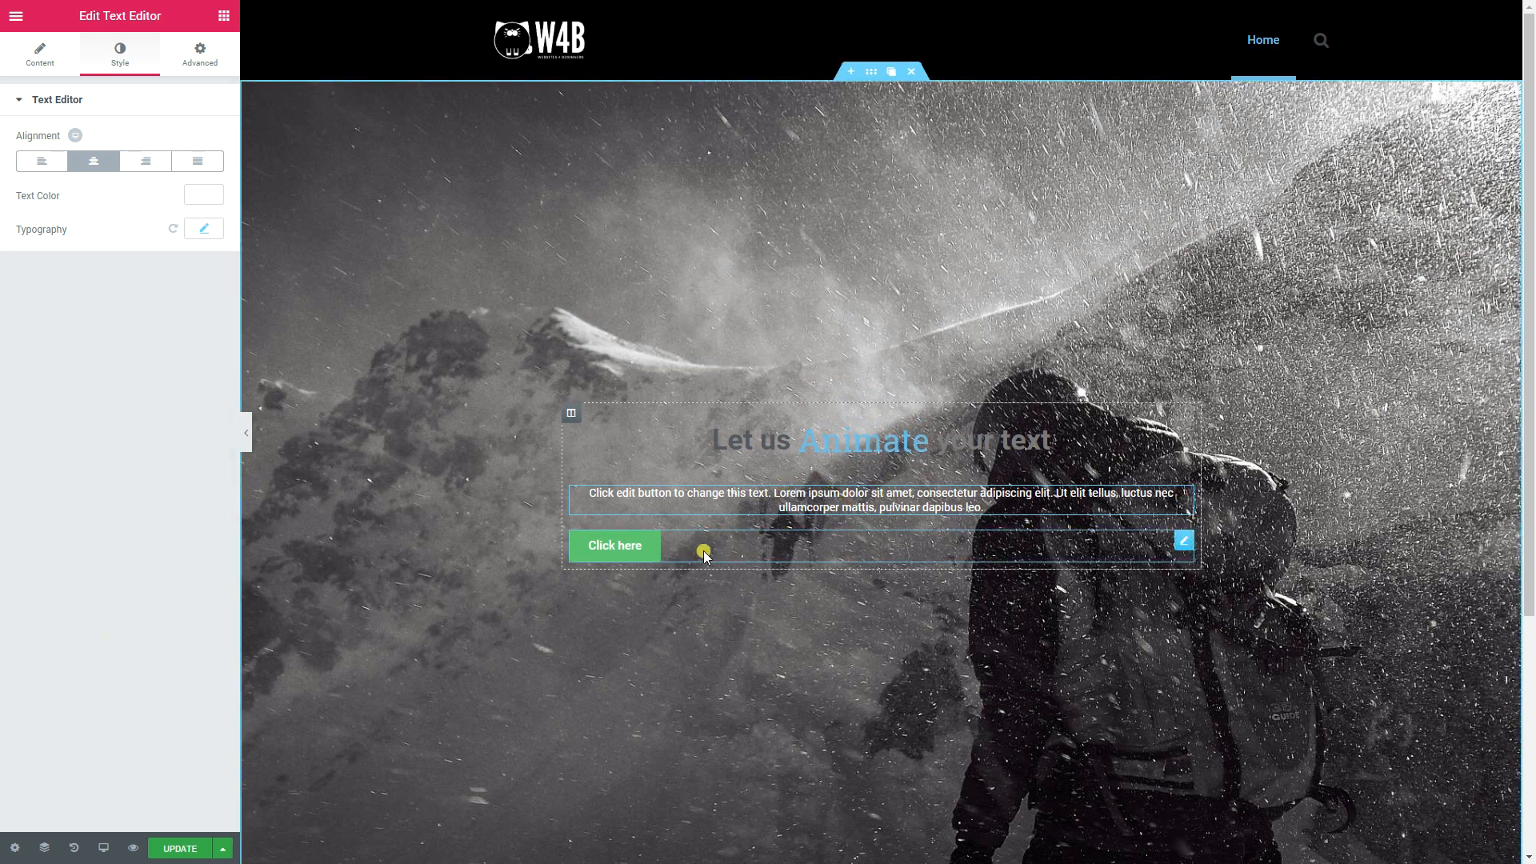
# Step: Configure the button with center alignment, Medium size and the text FIND OUT MORE
pyautogui.click(648, 552)
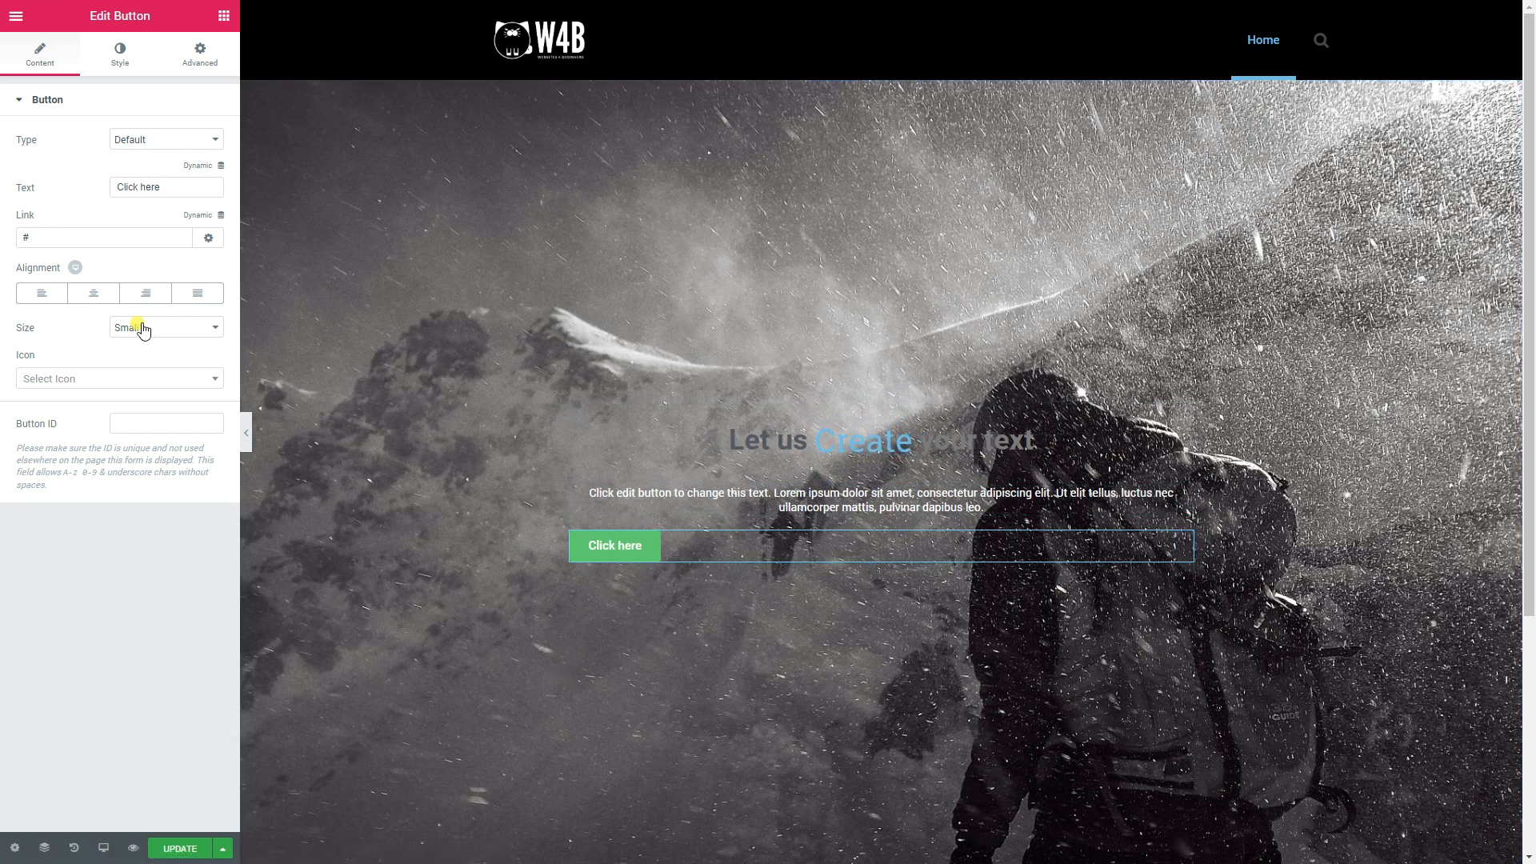
pyautogui.click(89, 297)
pyautogui.click(155, 329)
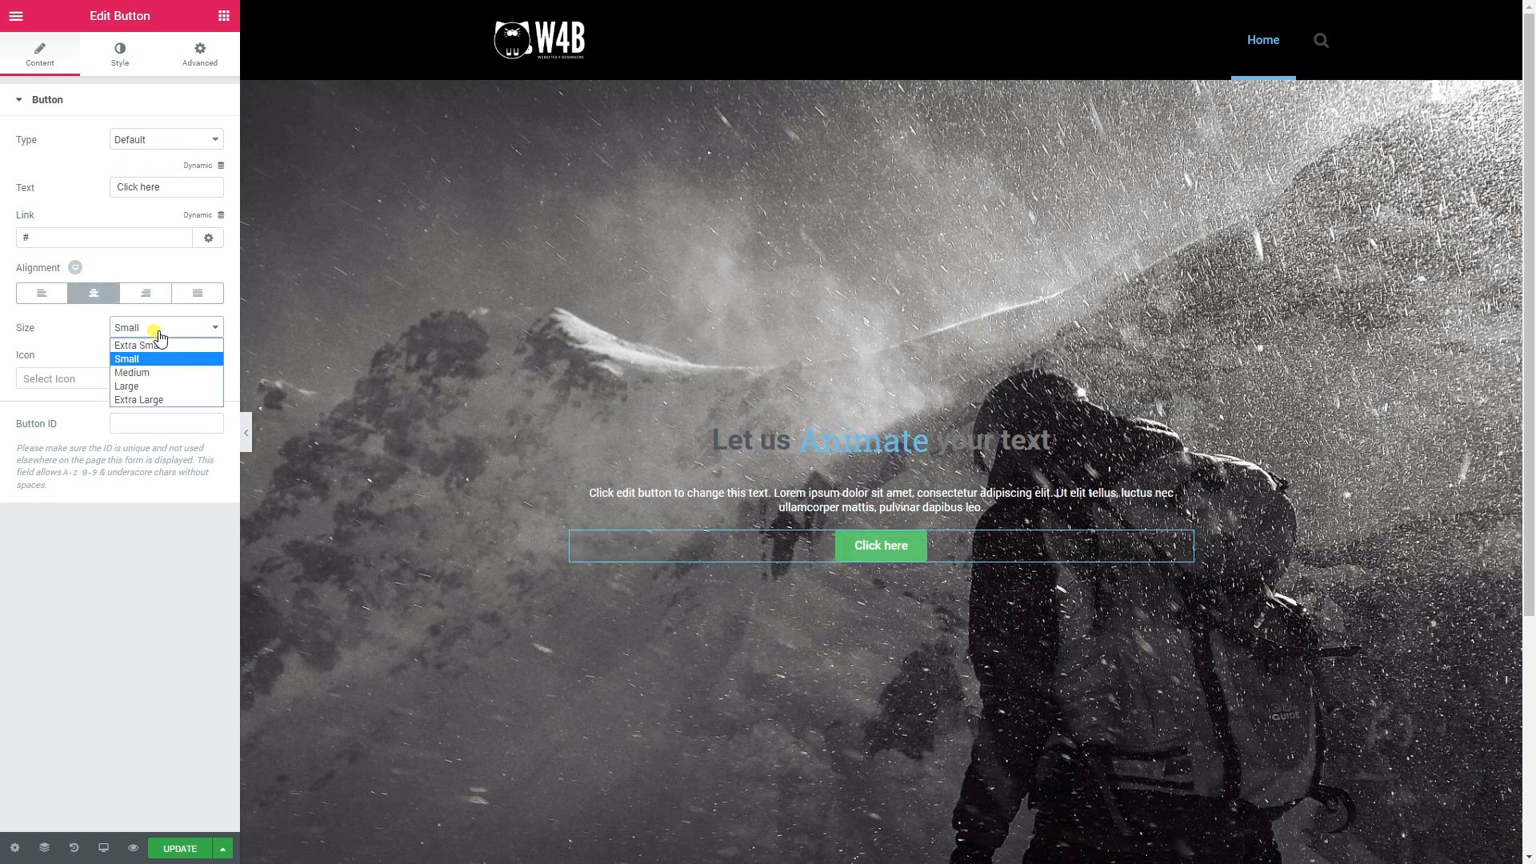
pyautogui.click(131, 373)
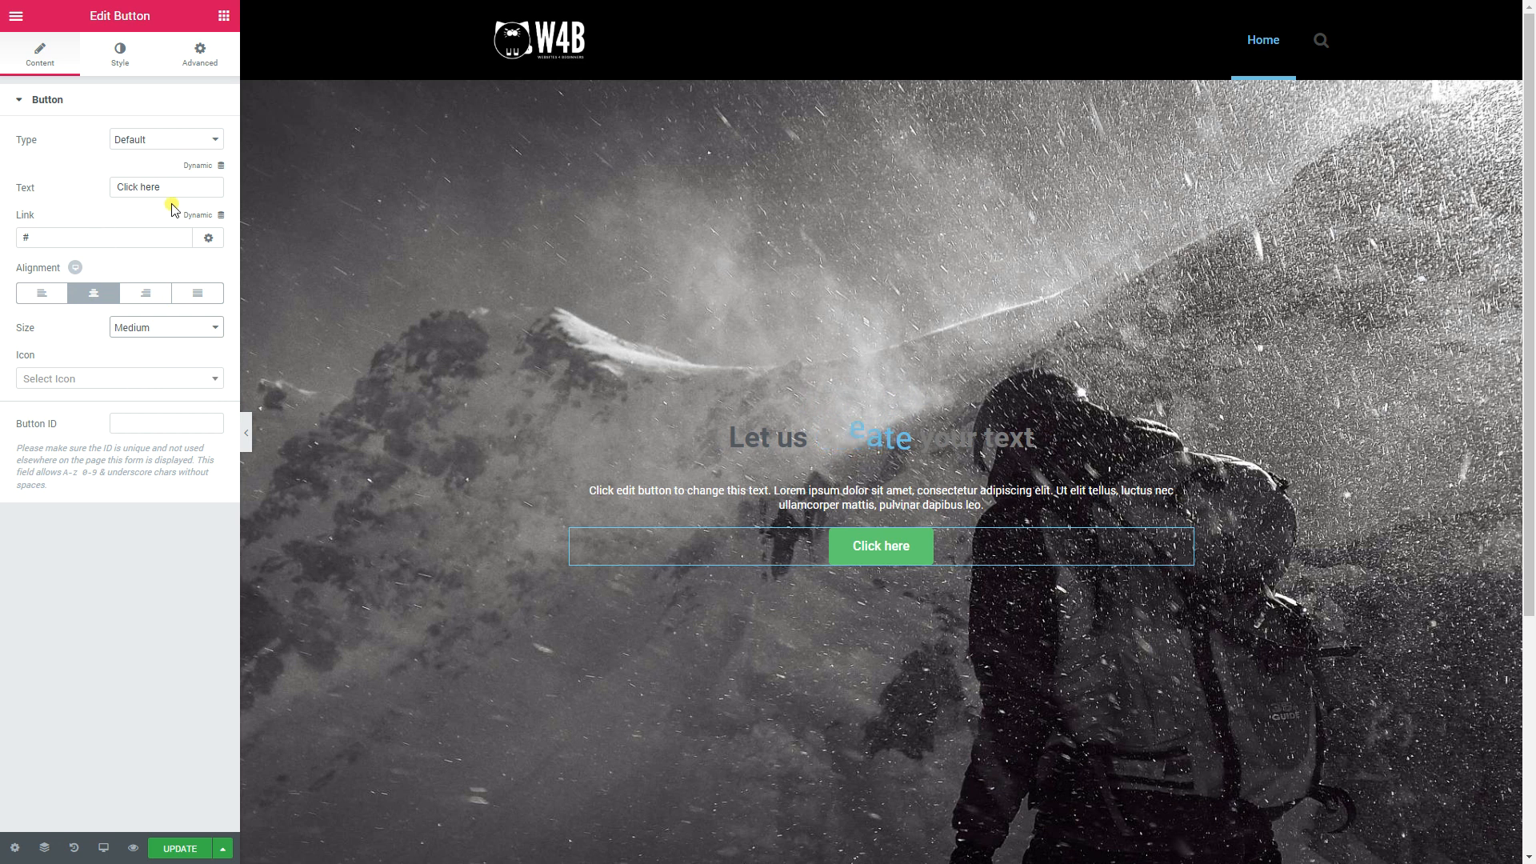
pyautogui.moveTo(171, 189); pyautogui.dragTo(64, 198)
pyautogui.write('FIND OUT MORE')
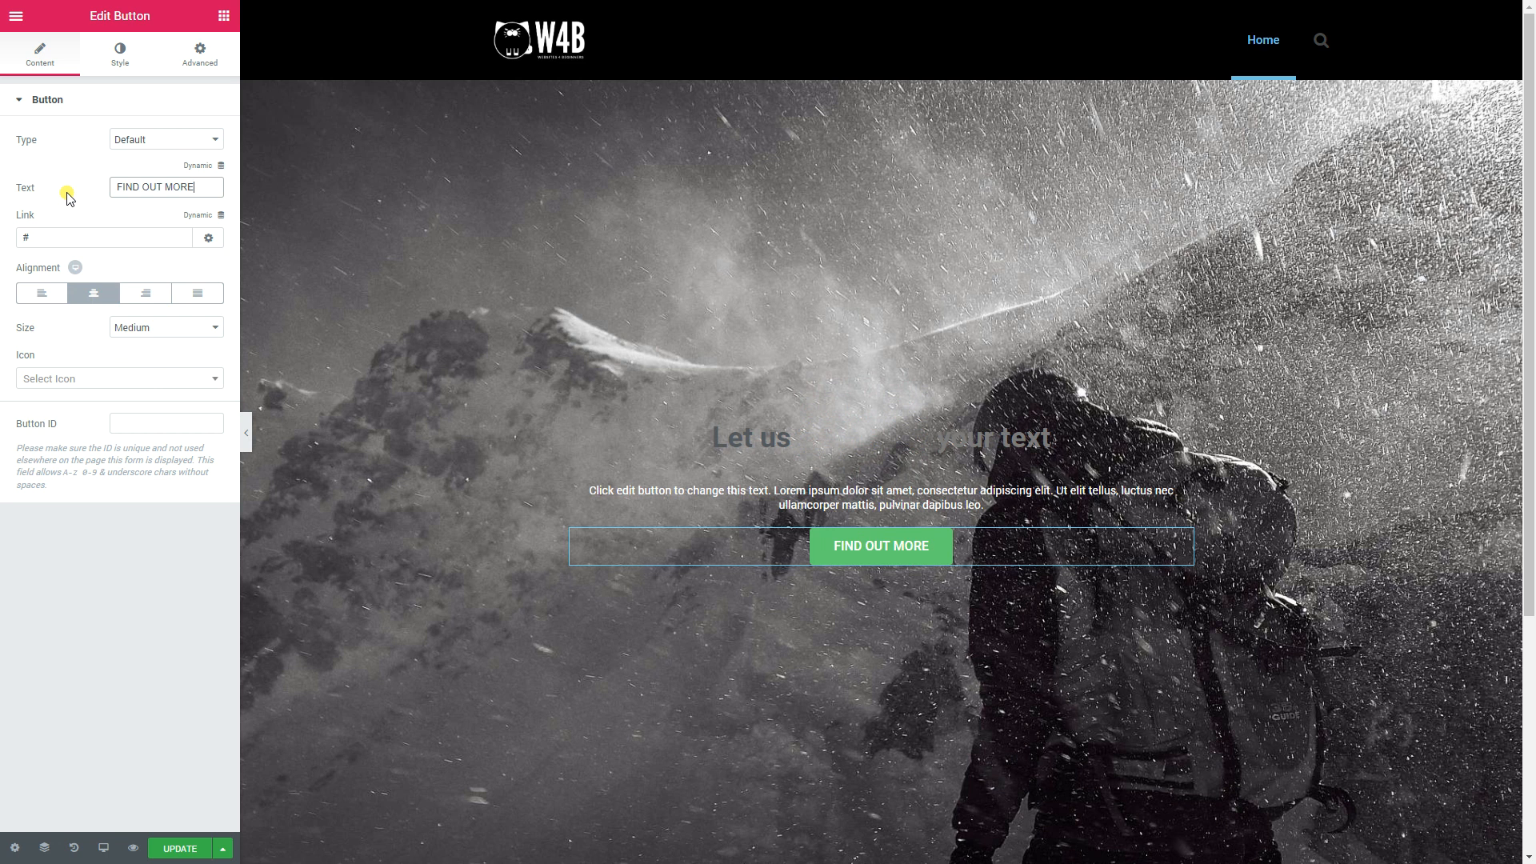
# Step: Set the button's typography to the Poppins font with weight 400 and a letter spacing of 1.1
pyautogui.click(120, 54)
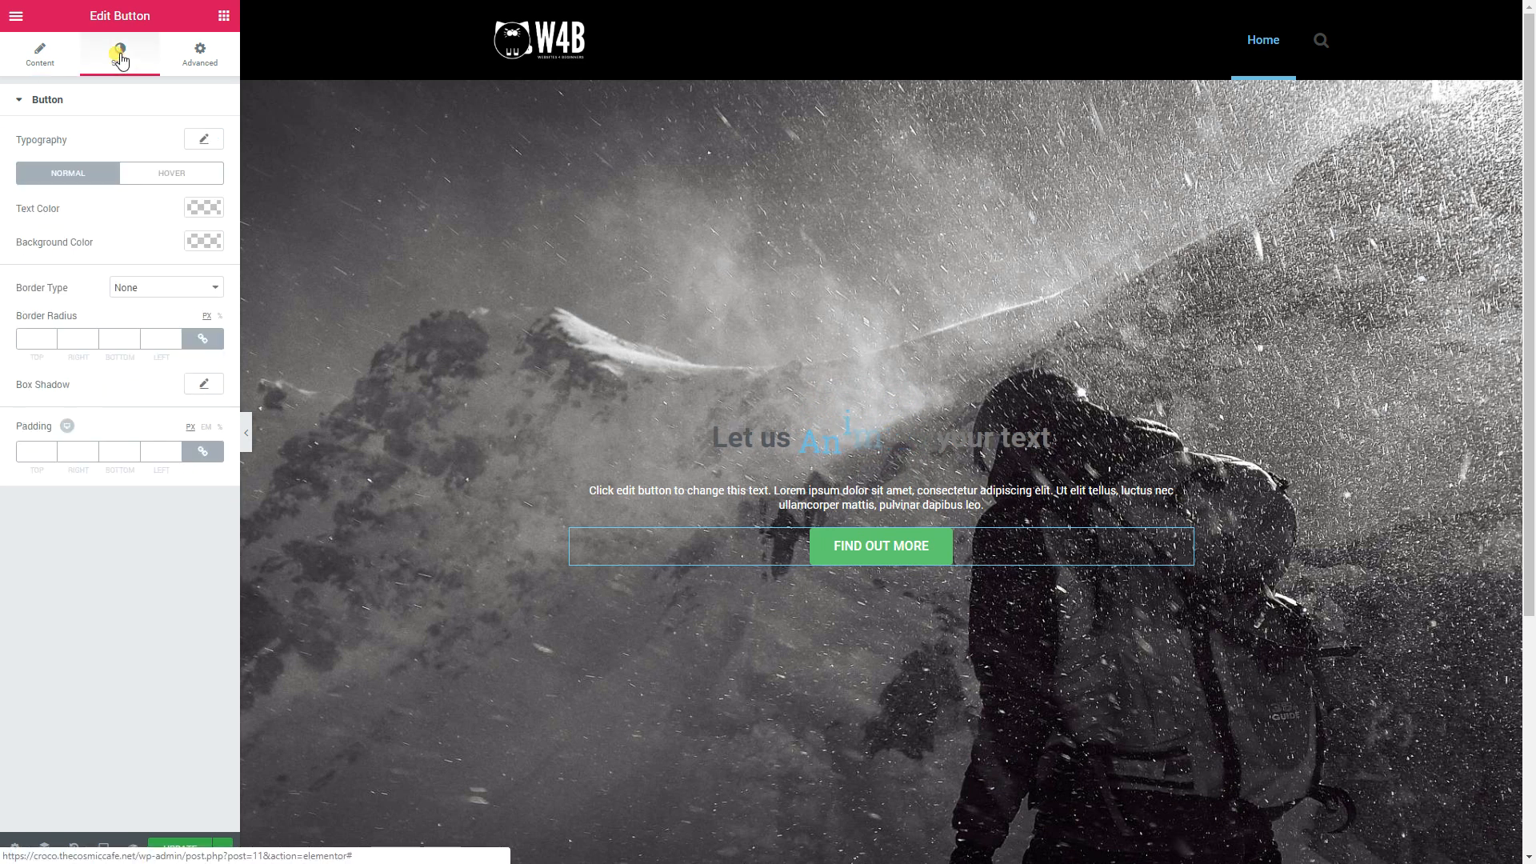
pyautogui.click(204, 141)
pyautogui.click(162, 183)
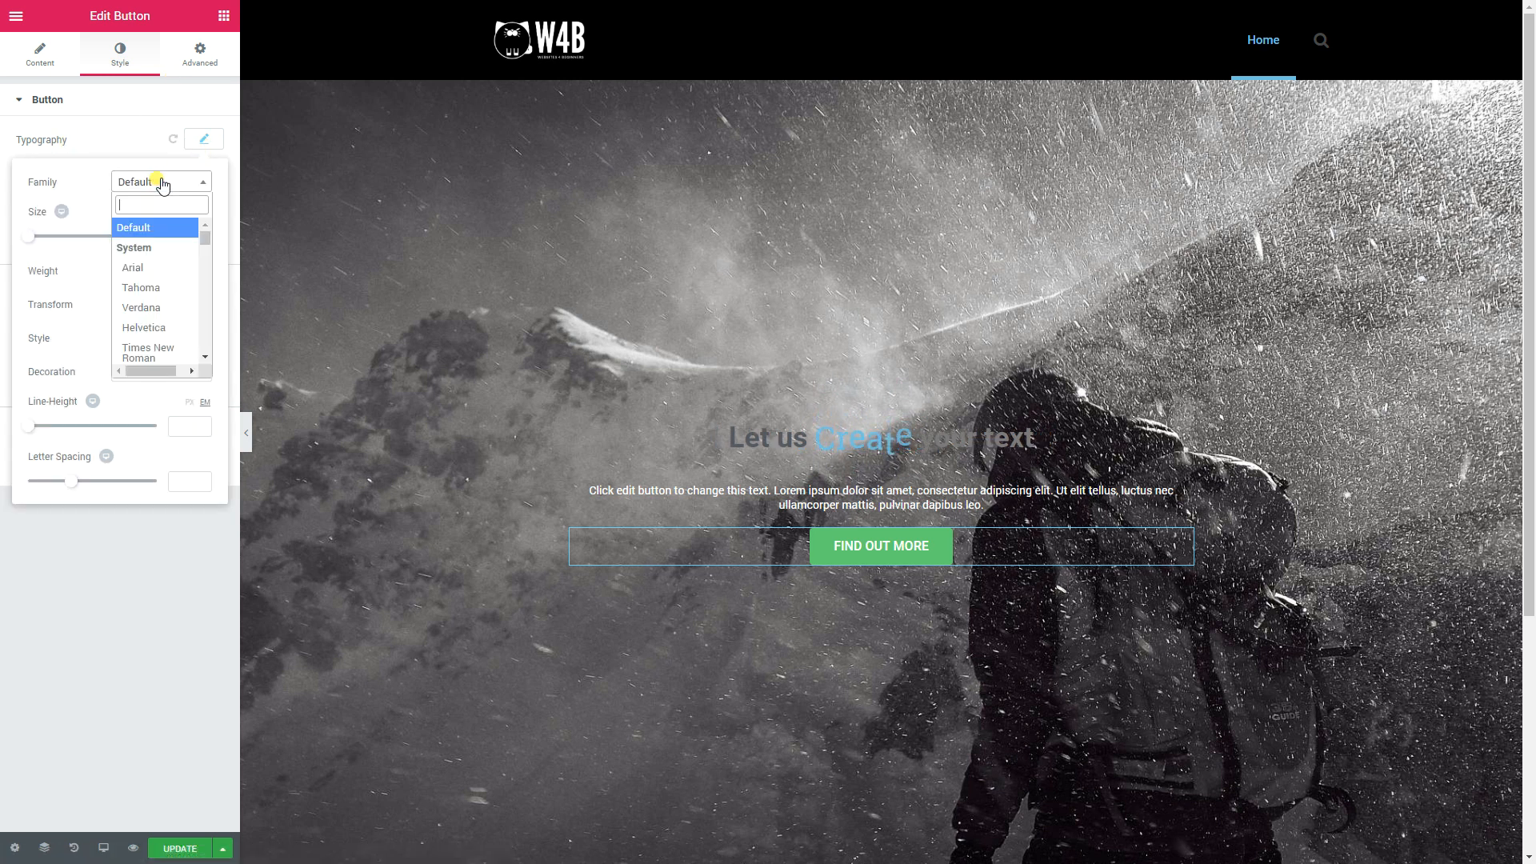
pyautogui.write('poppins')
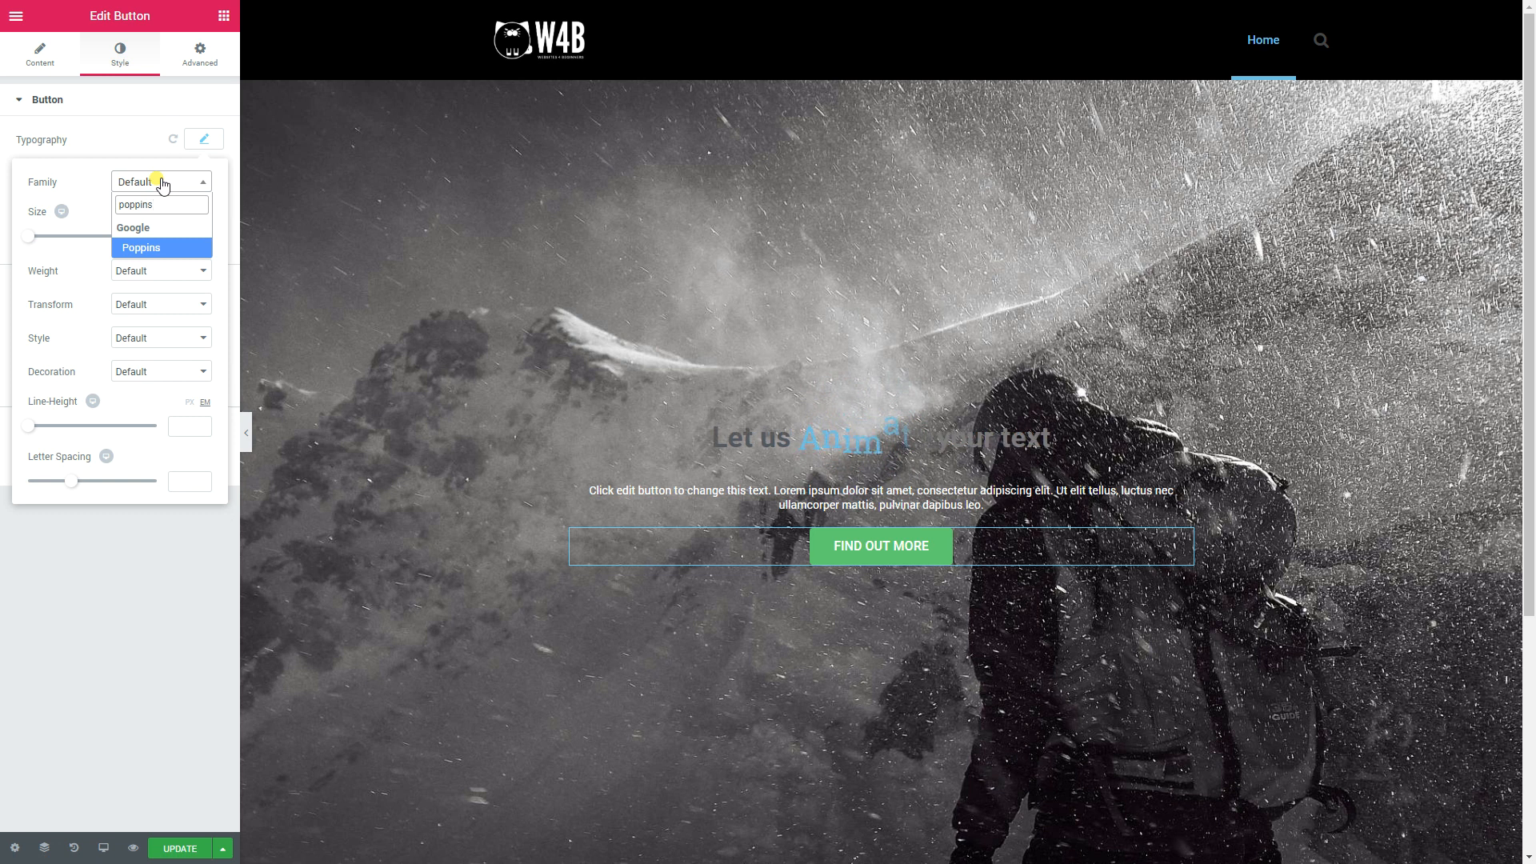
pyautogui.press('Return')
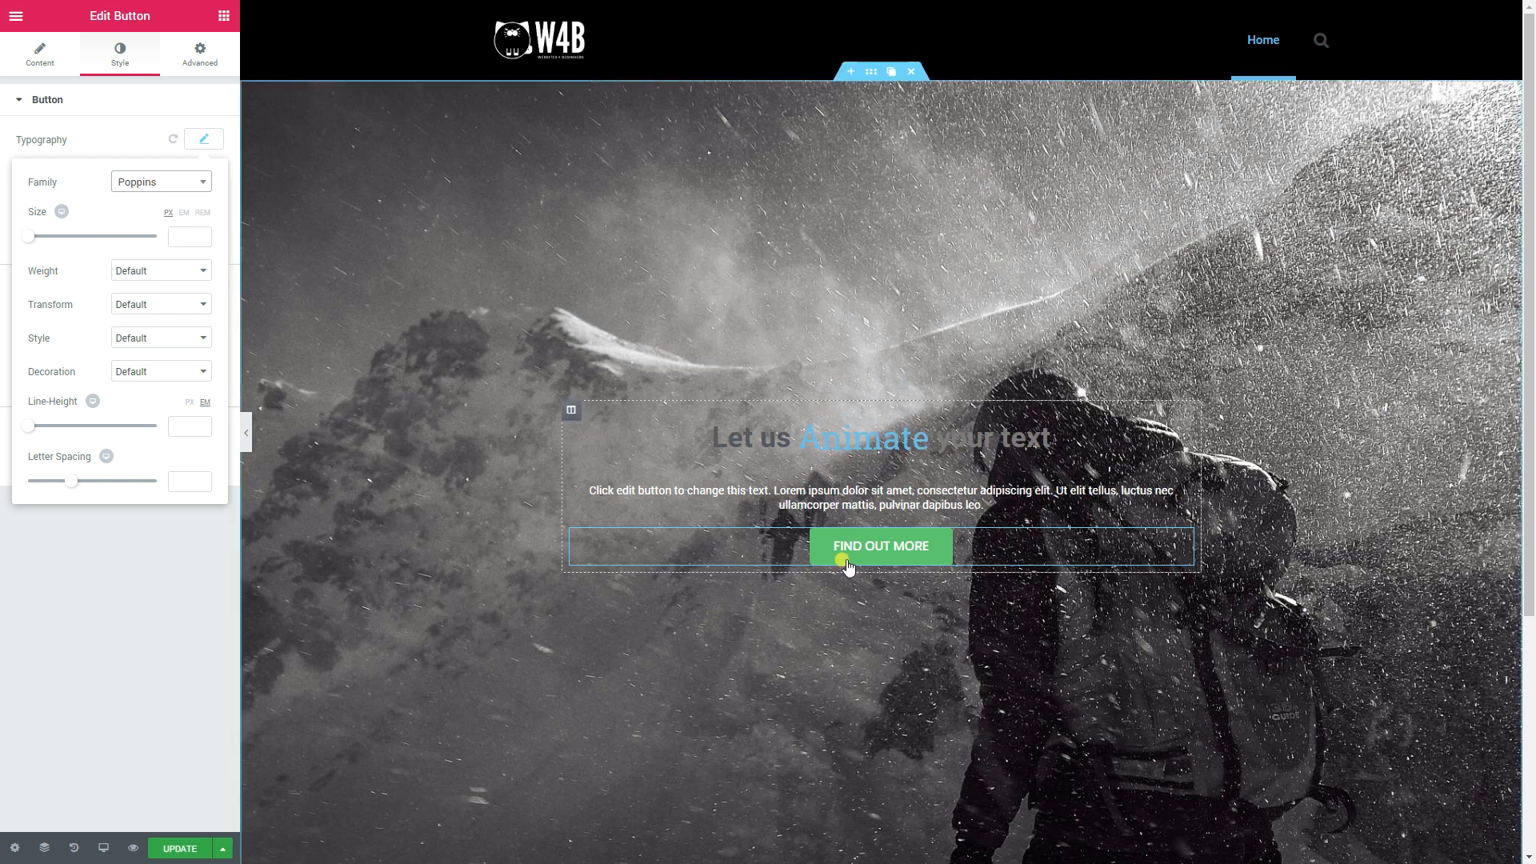
pyautogui.click(134, 271)
pyautogui.click(127, 330)
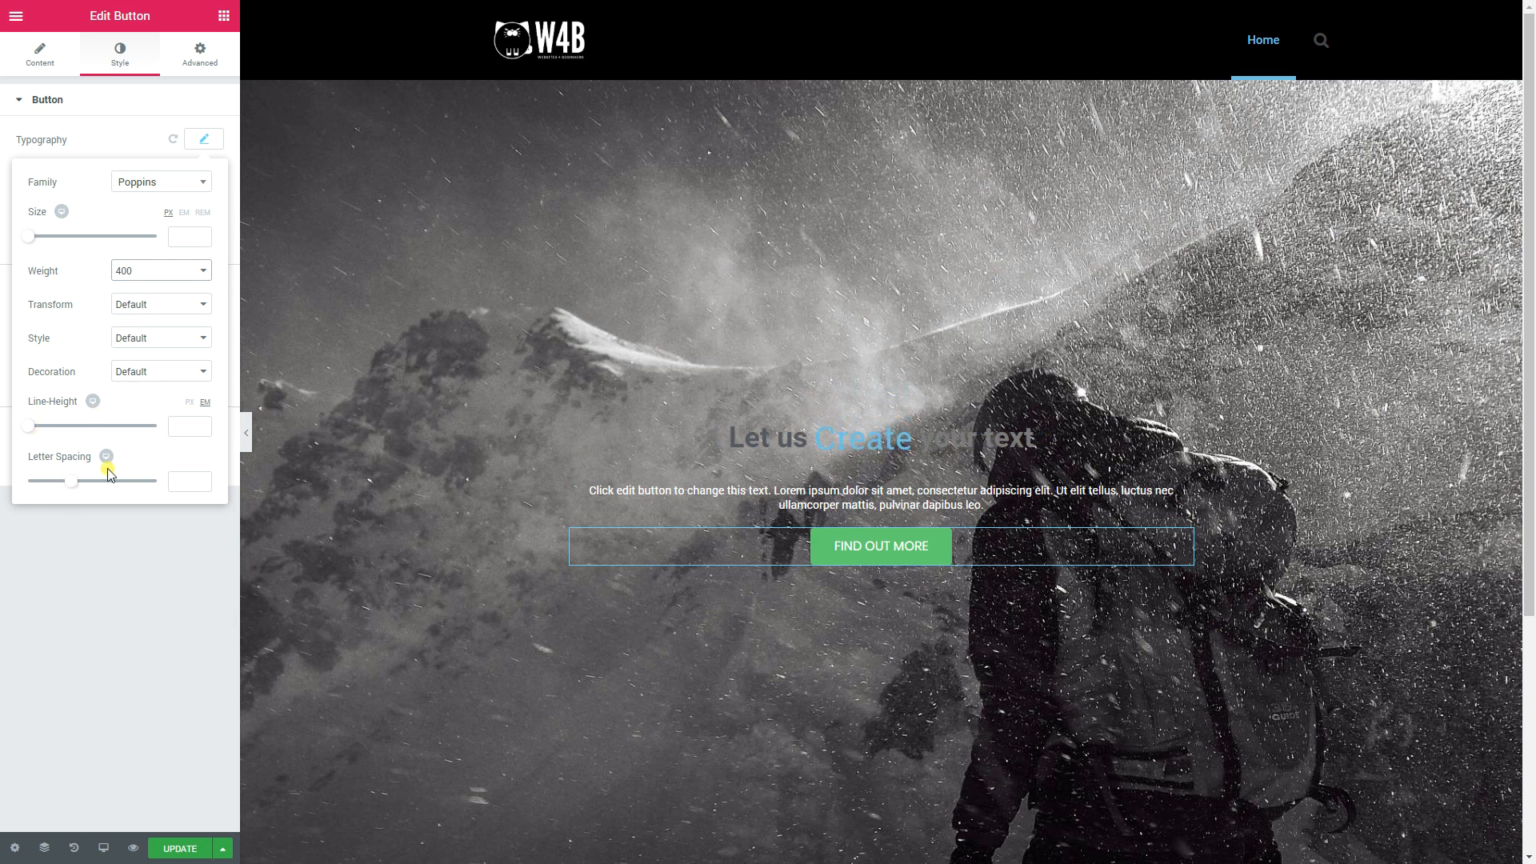
pyautogui.moveTo(74, 488); pyautogui.dragTo(85, 492)
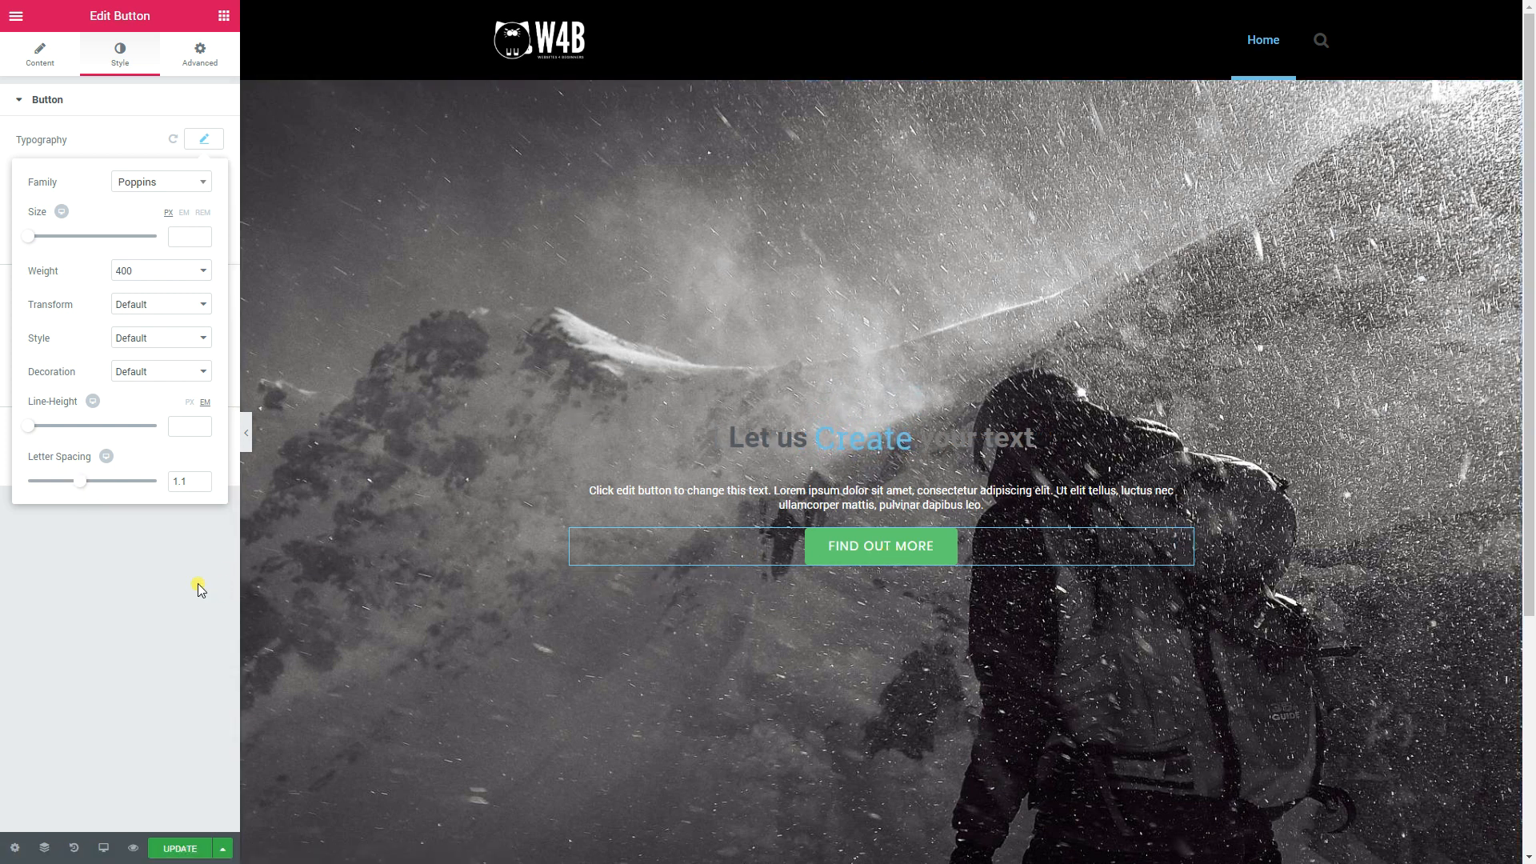
pyautogui.click(205, 141)
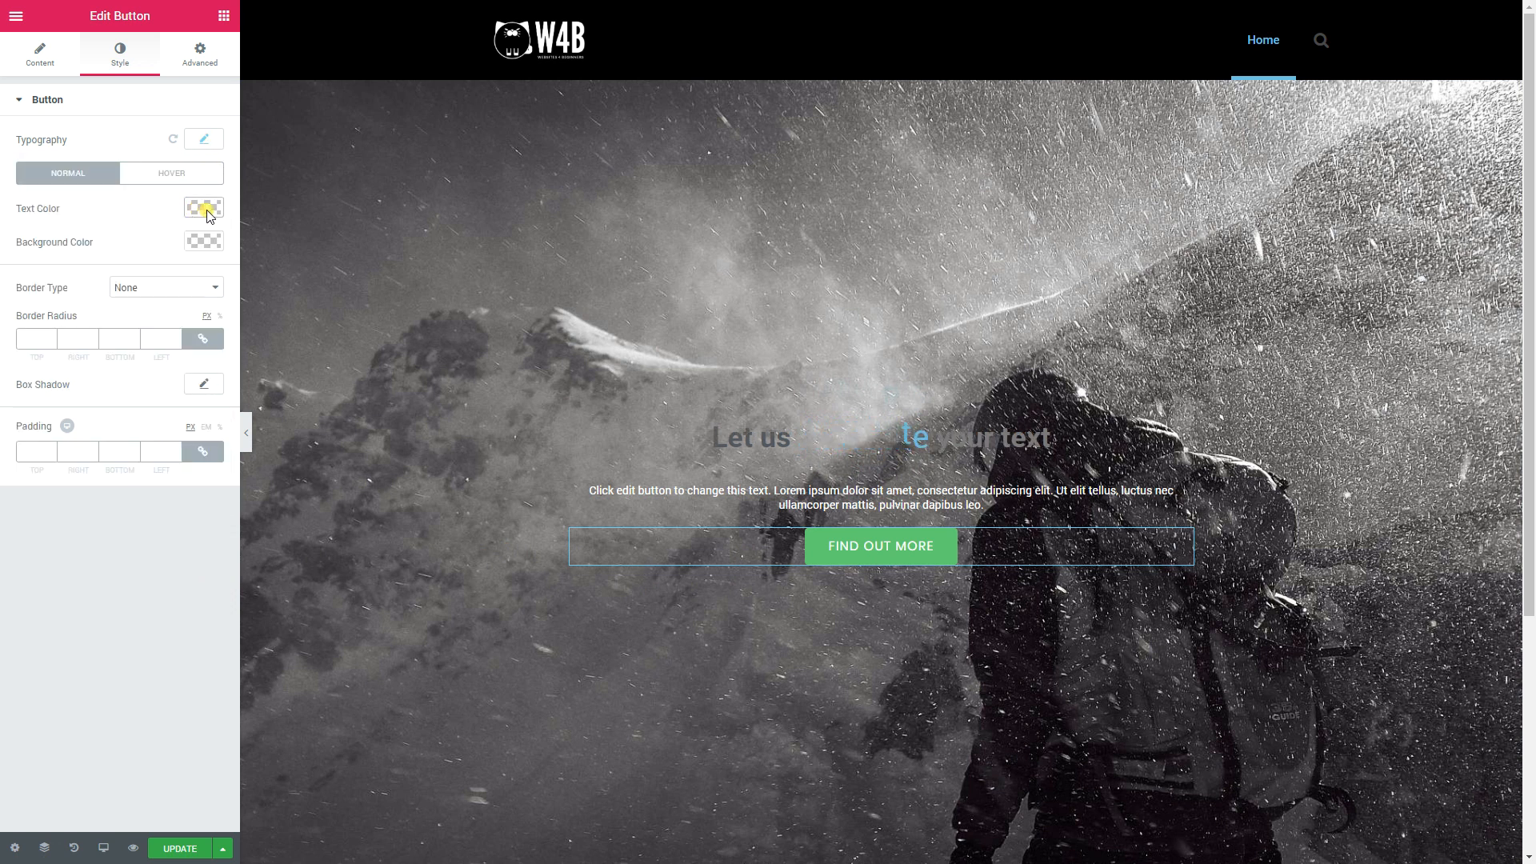
# Step: Set the button's normal background color to semi-transparent black, rgba(0,0,0,0.46)
pyautogui.click(202, 243)
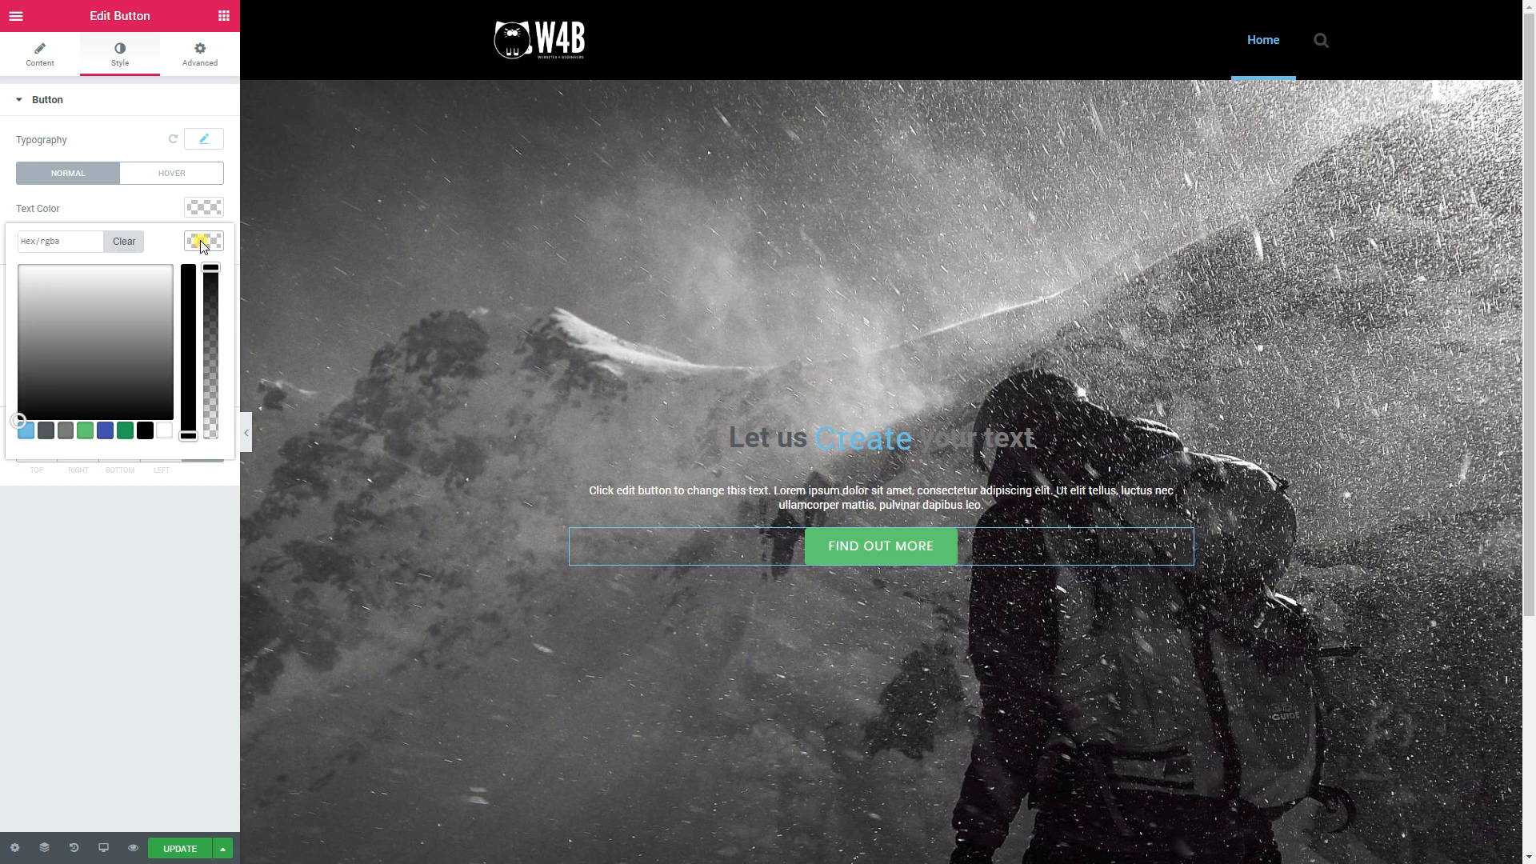
pyautogui.click(142, 431)
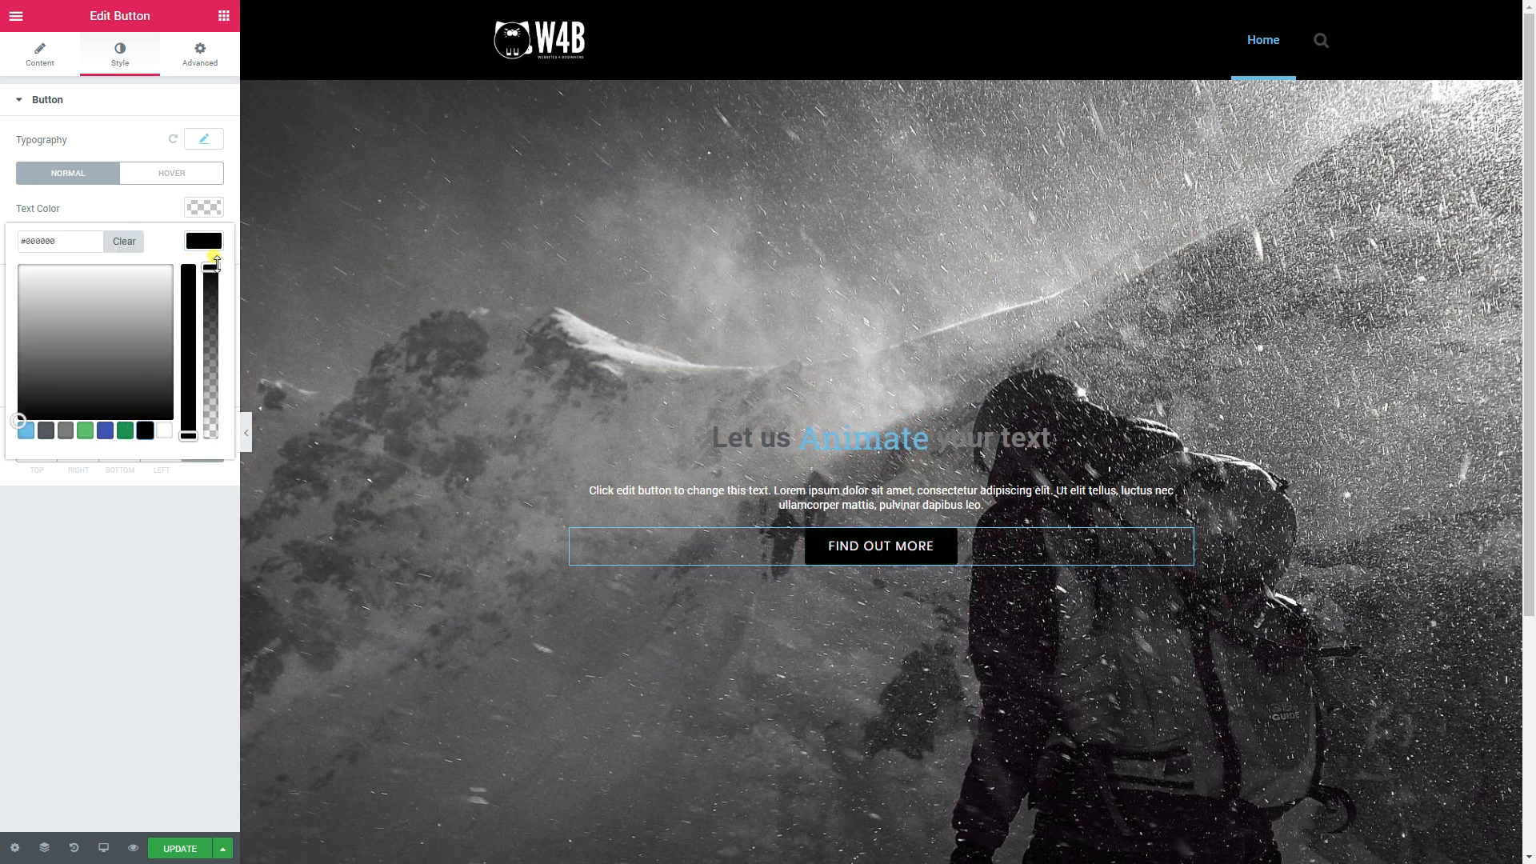
pyautogui.moveTo(215, 266); pyautogui.dragTo(216, 364)
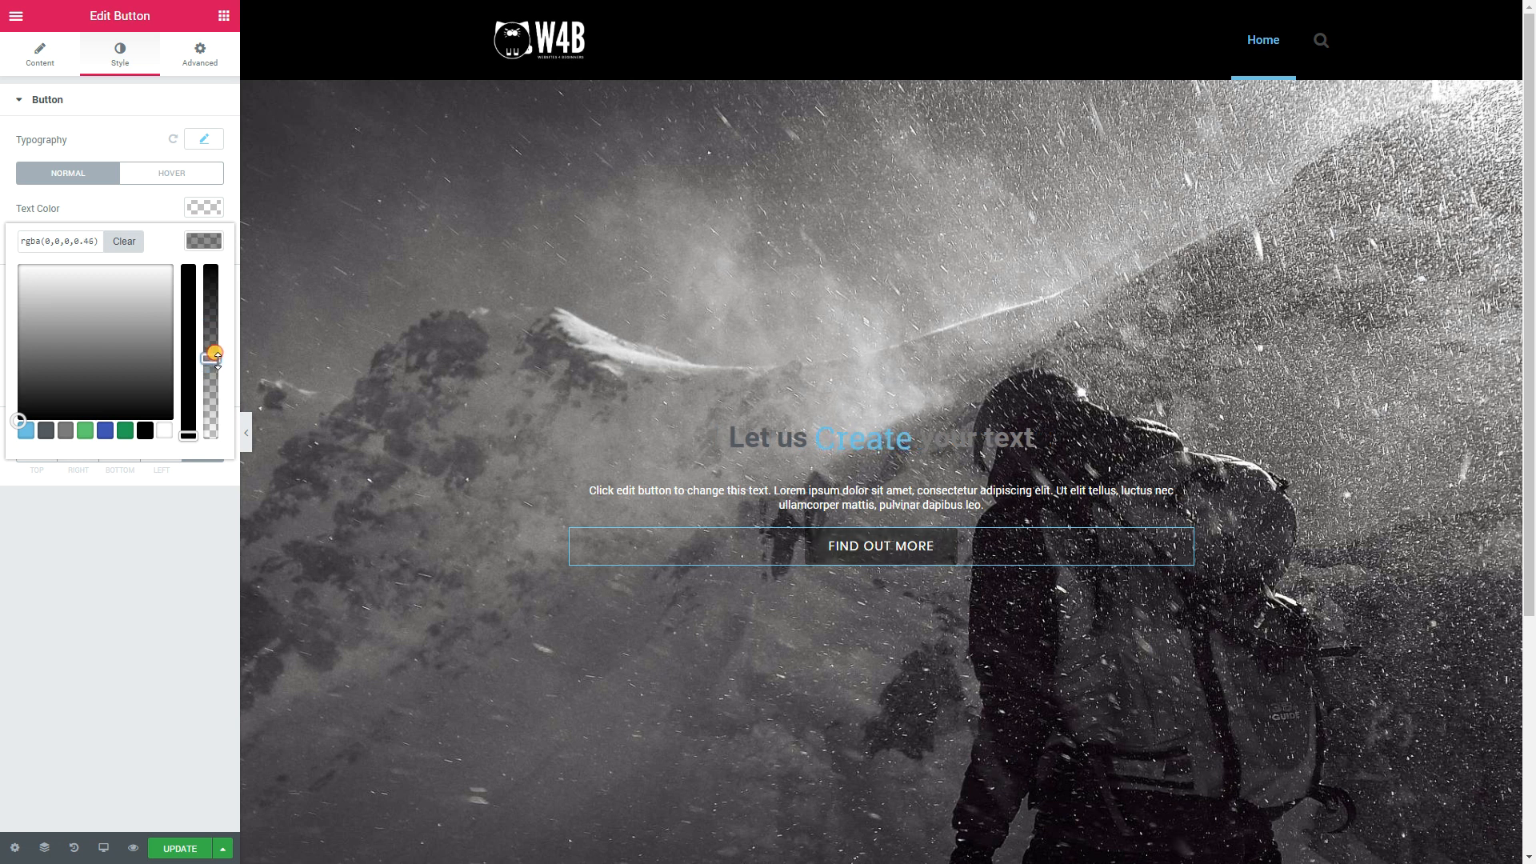
pyautogui.click(204, 241)
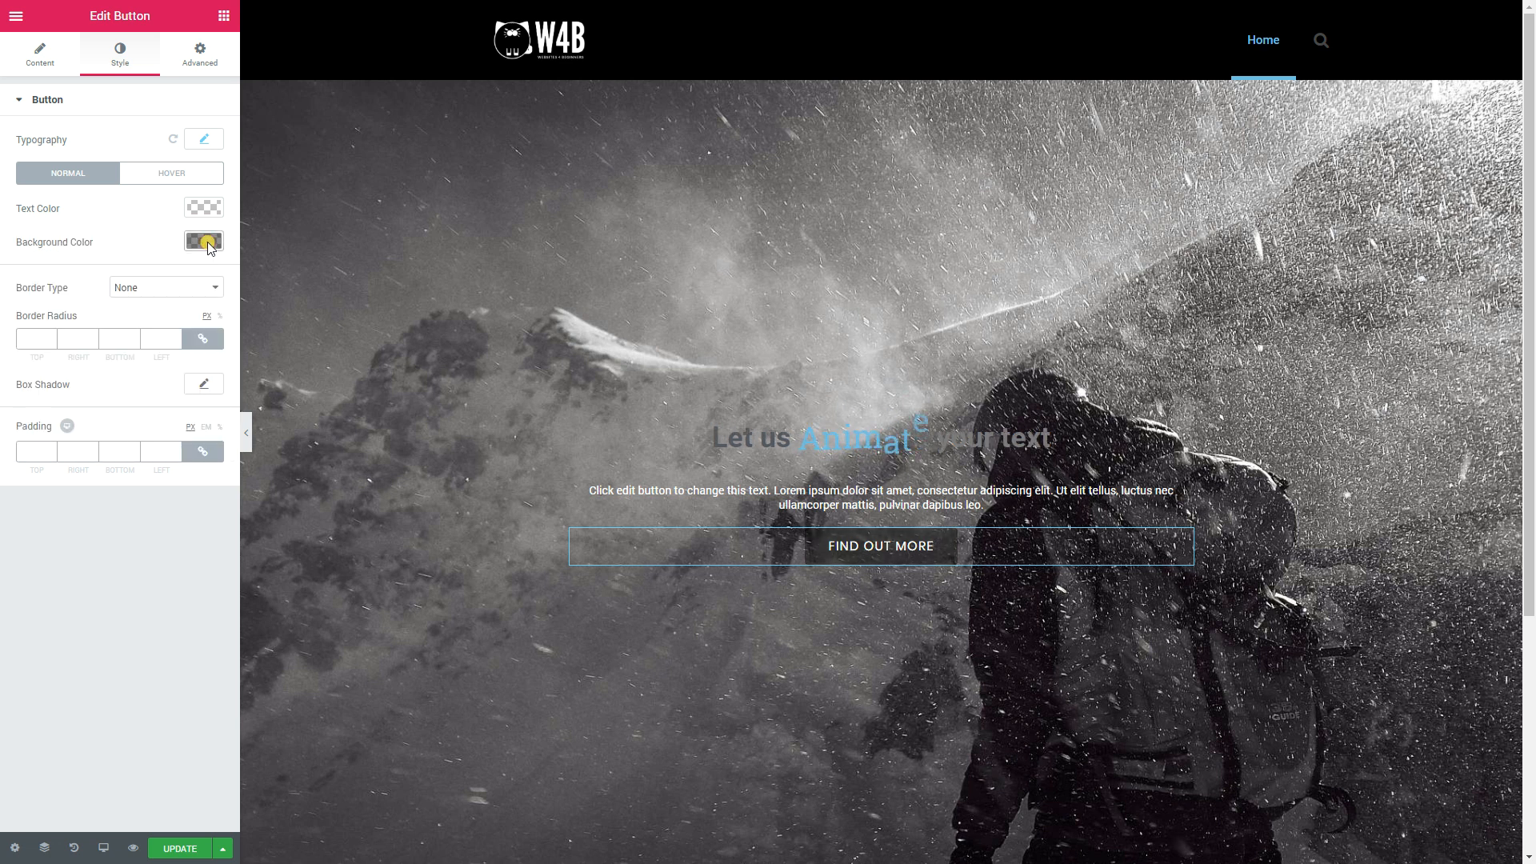
# Step: Give the button a Solid border with a width of 1 on all sides, colored partly transparent white
pyautogui.click(142, 292)
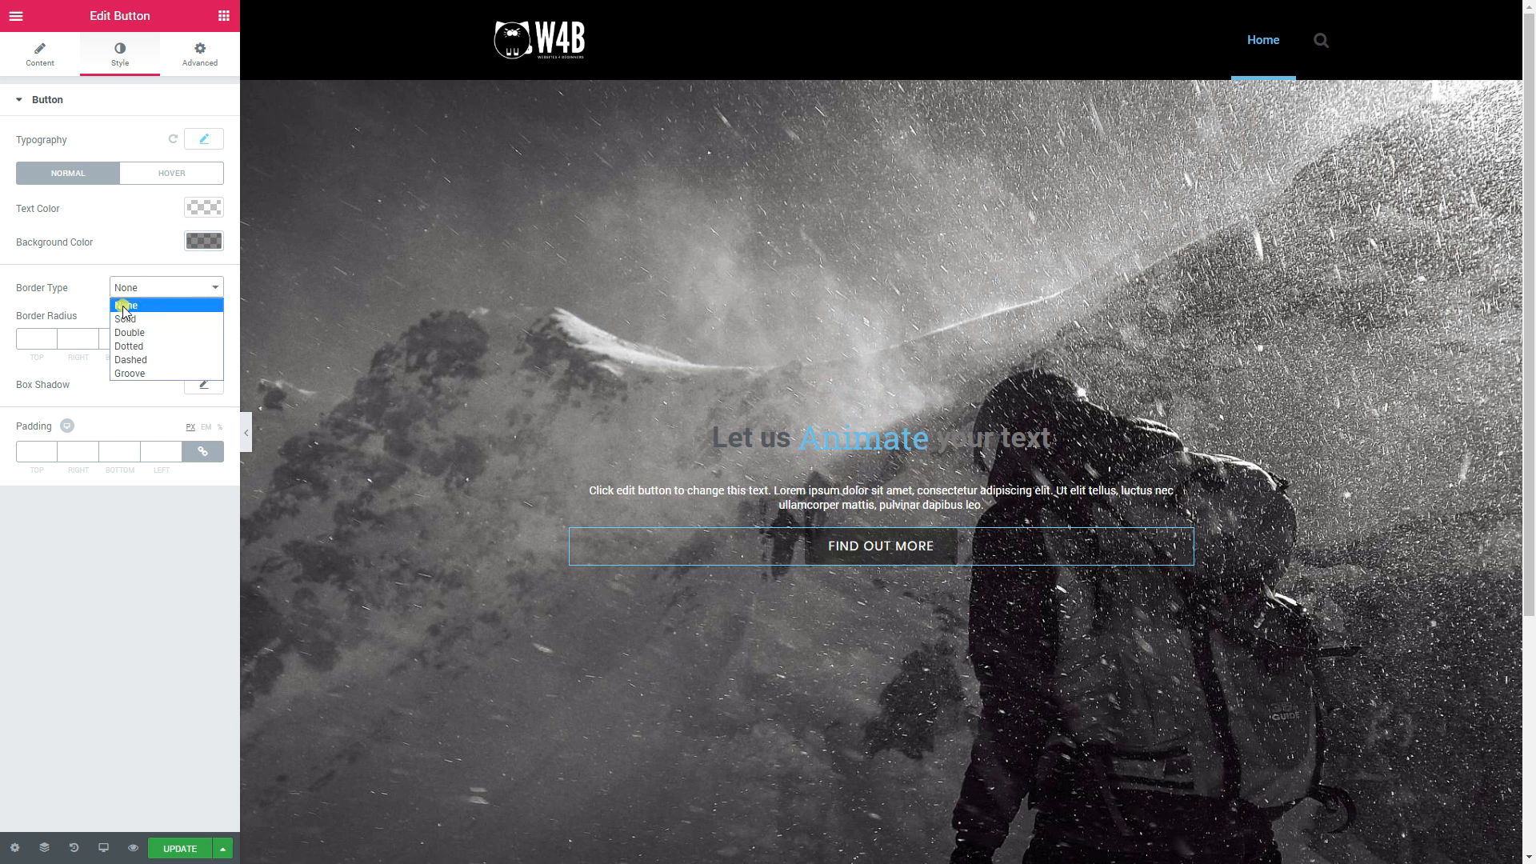
pyautogui.click(126, 318)
pyautogui.click(36, 337)
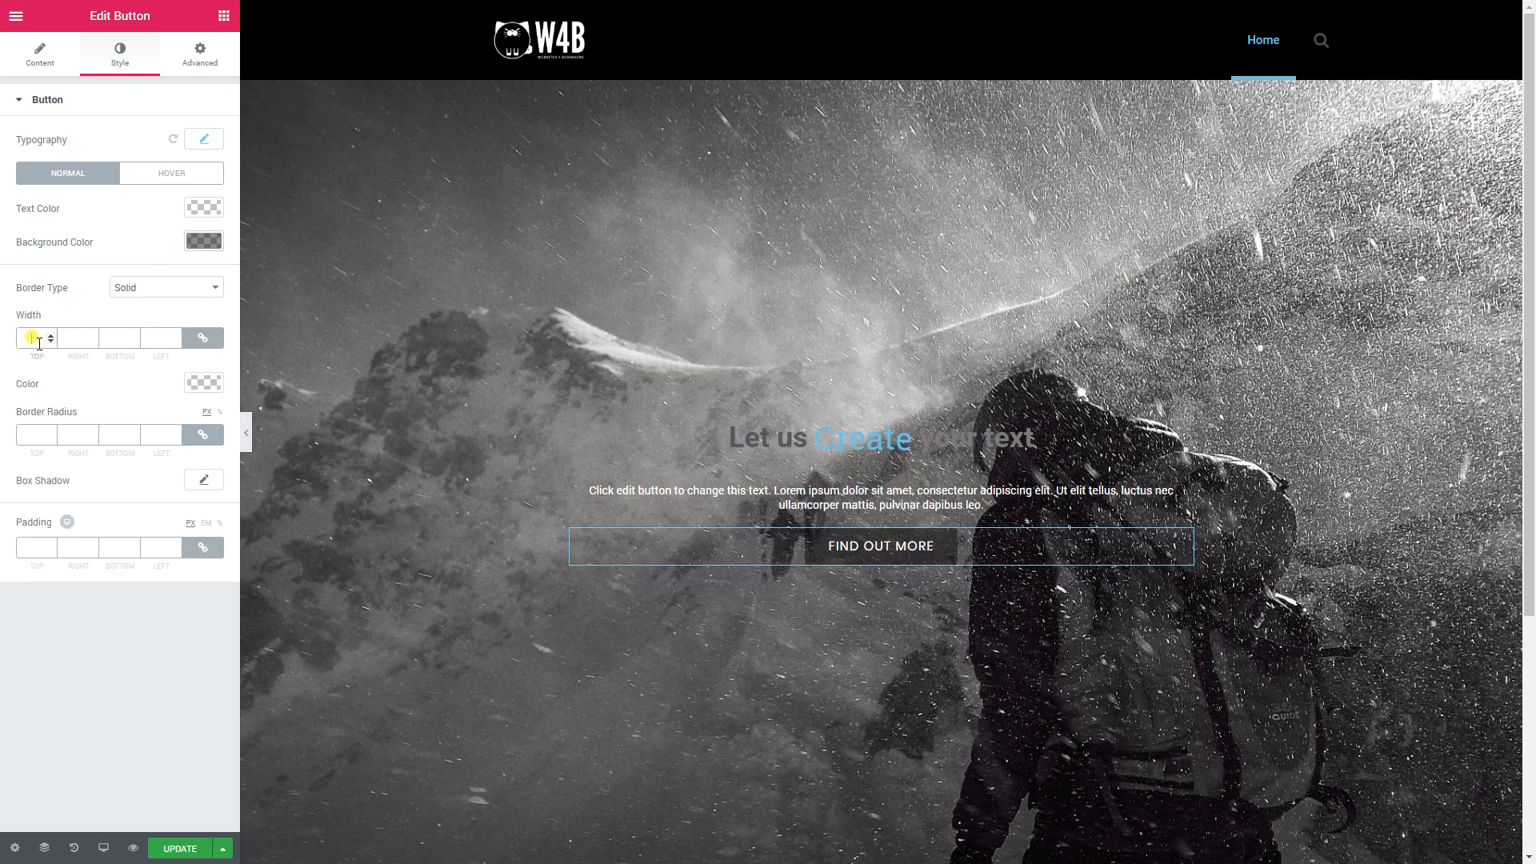
pyautogui.write('1')
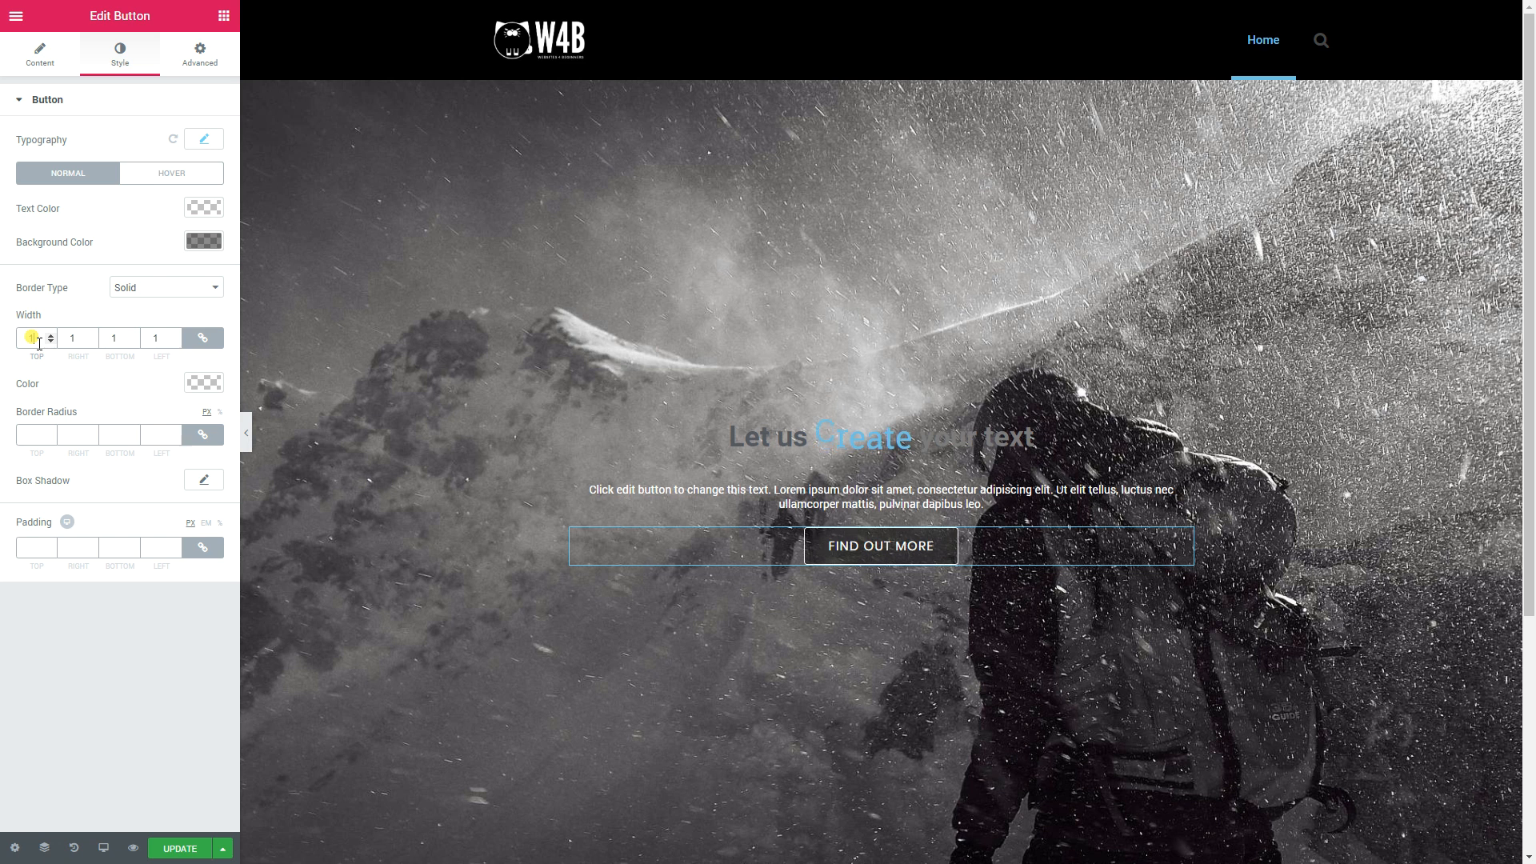
pyautogui.click(205, 383)
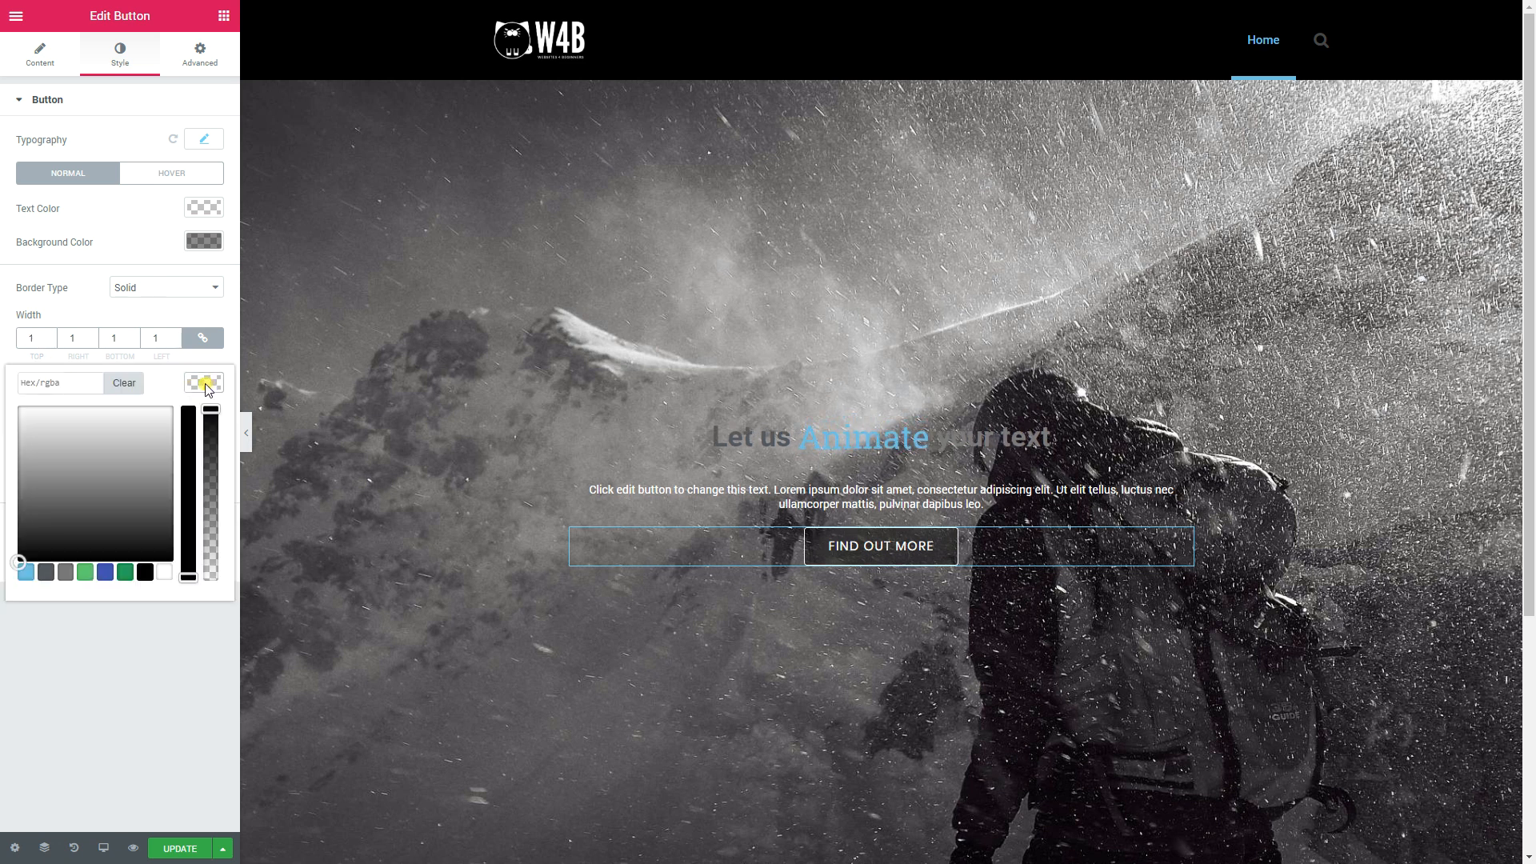
pyautogui.click(161, 578)
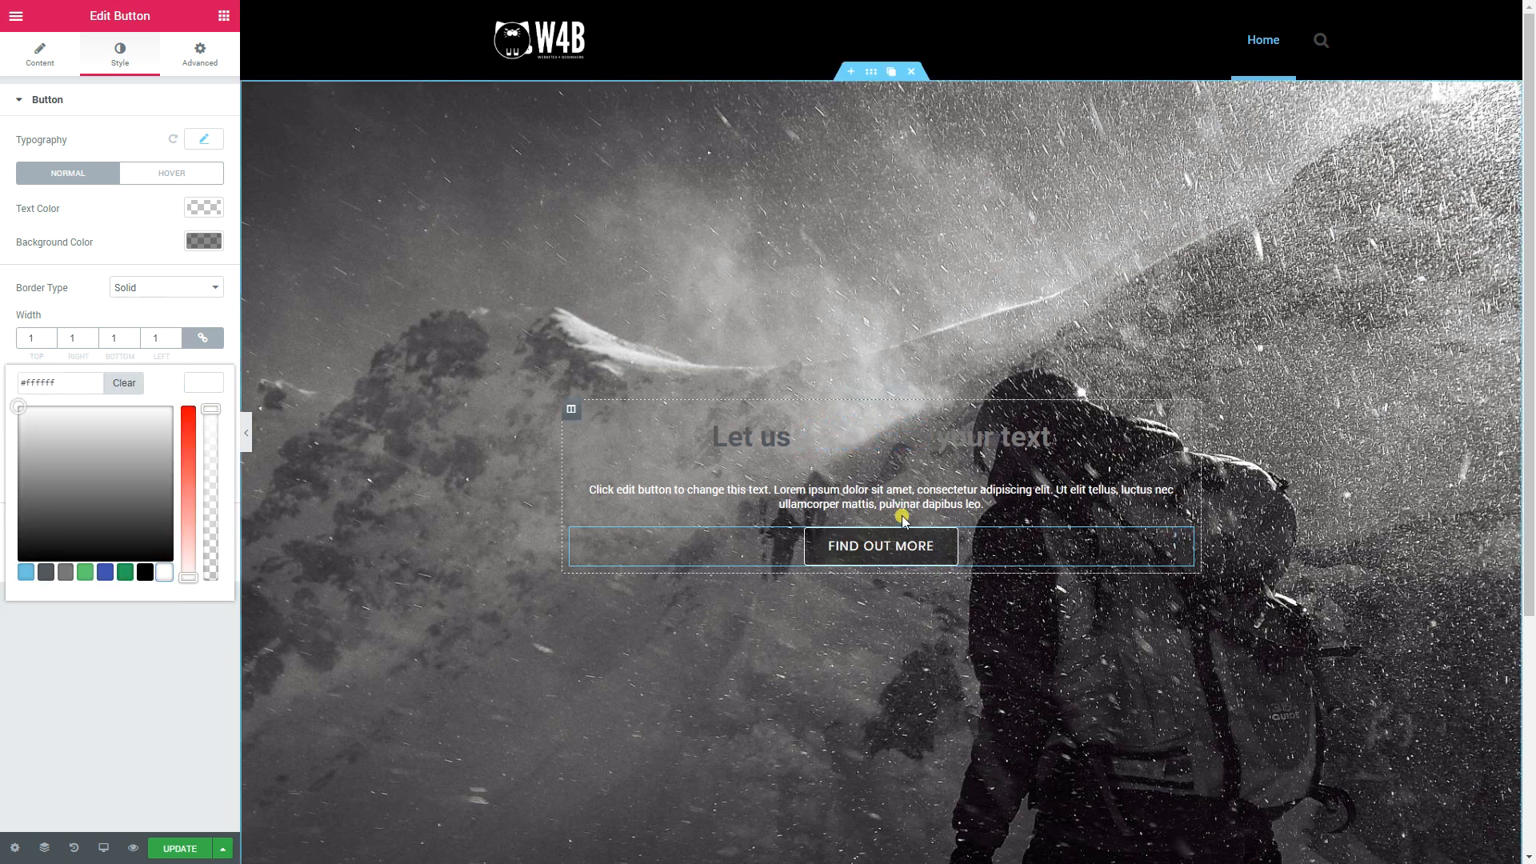
pyautogui.moveTo(210, 409); pyautogui.dragTo(211, 507)
pyautogui.click(191, 655)
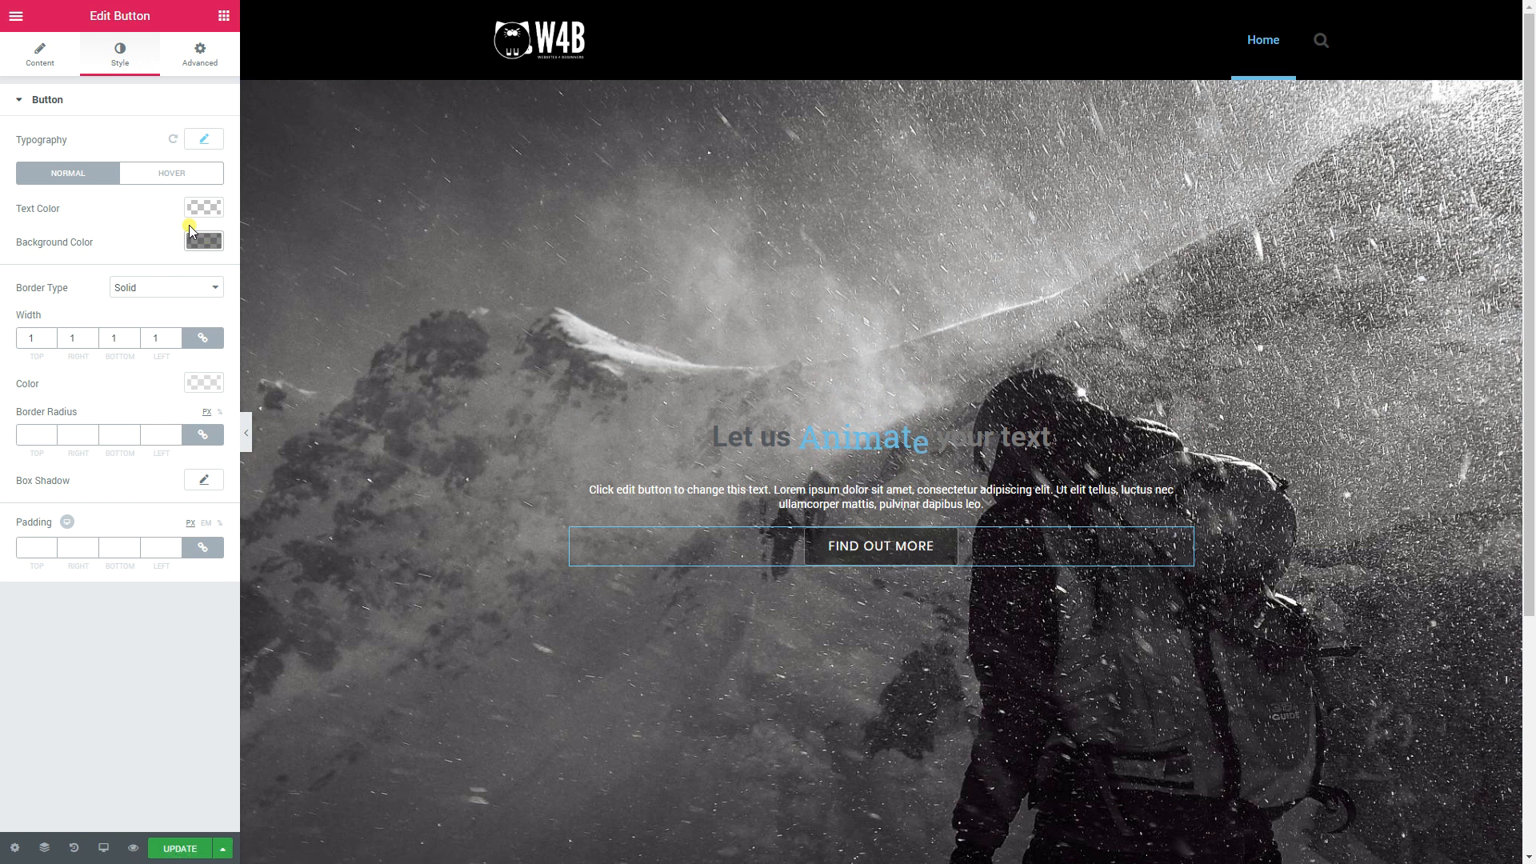
# Step: Set the button's hover background color to semi-transparent black, rgba(0,0,0,0.69)
pyautogui.click(170, 181)
pyautogui.click(206, 243)
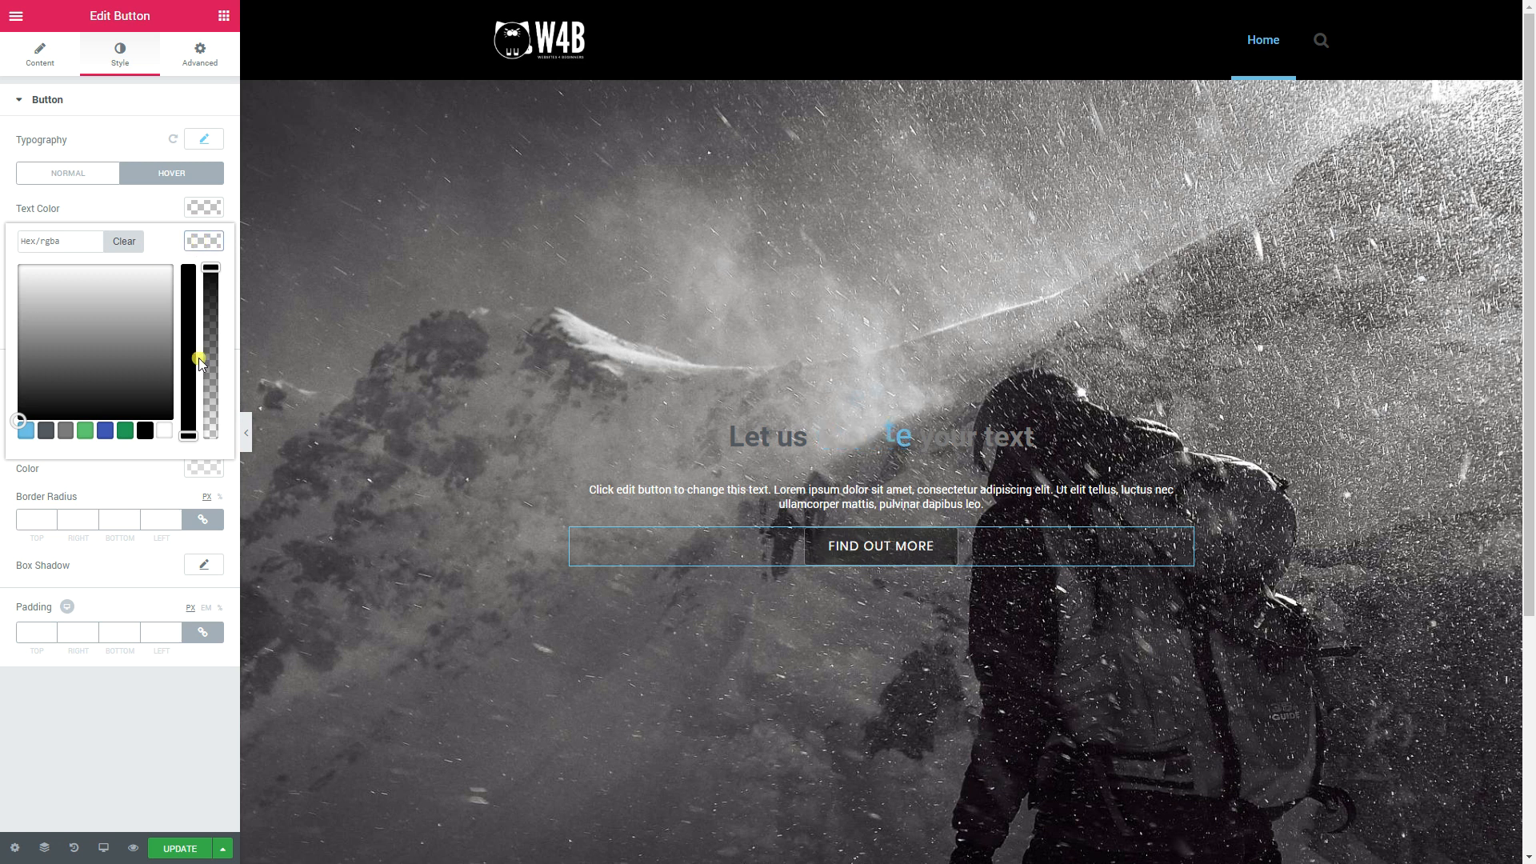
pyautogui.click(144, 431)
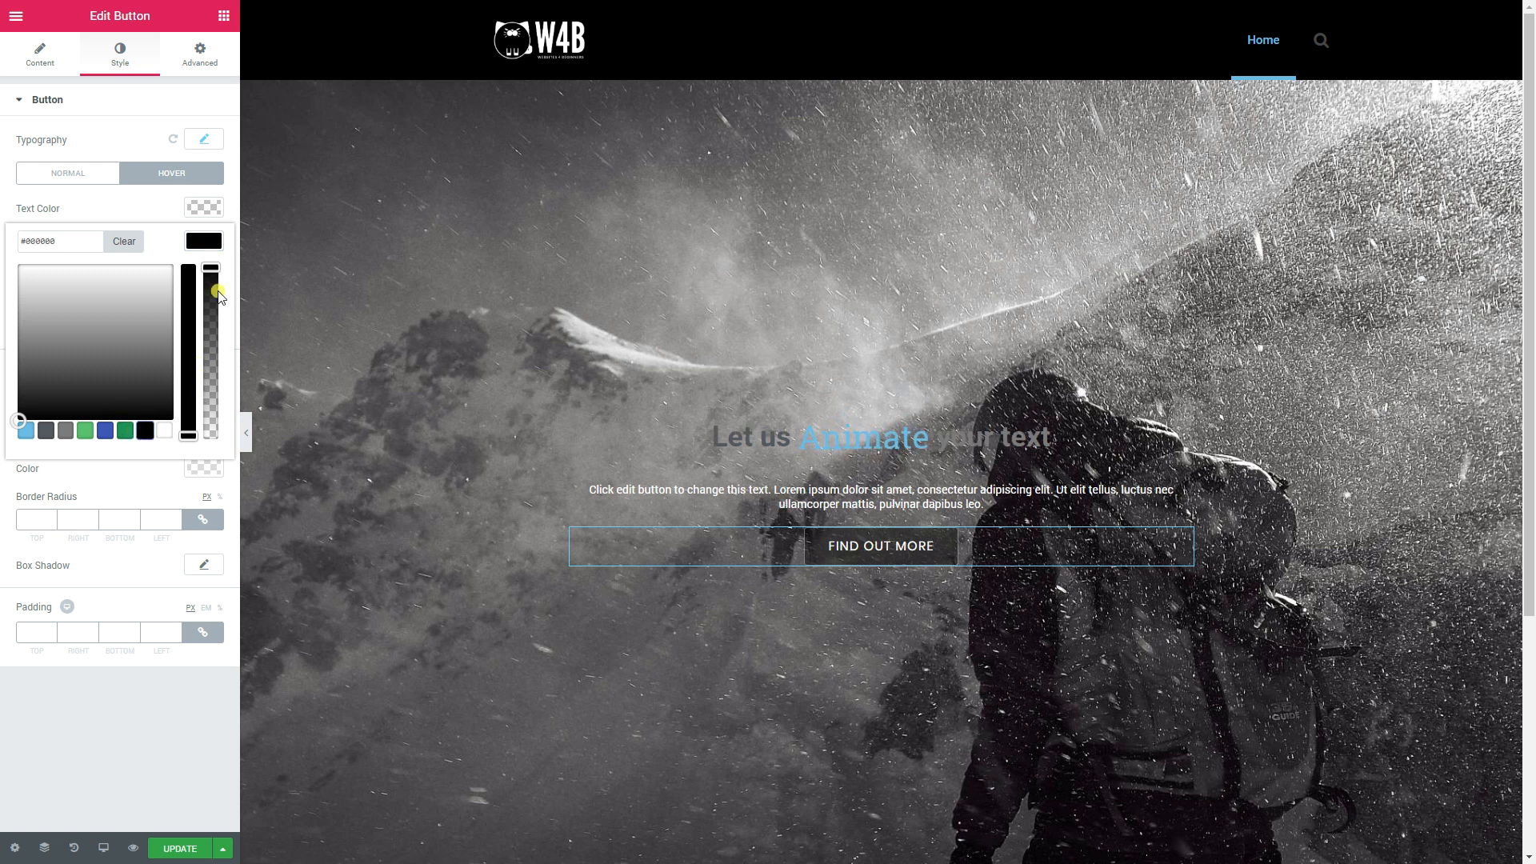
pyautogui.moveTo(211, 266); pyautogui.dragTo(211, 320)
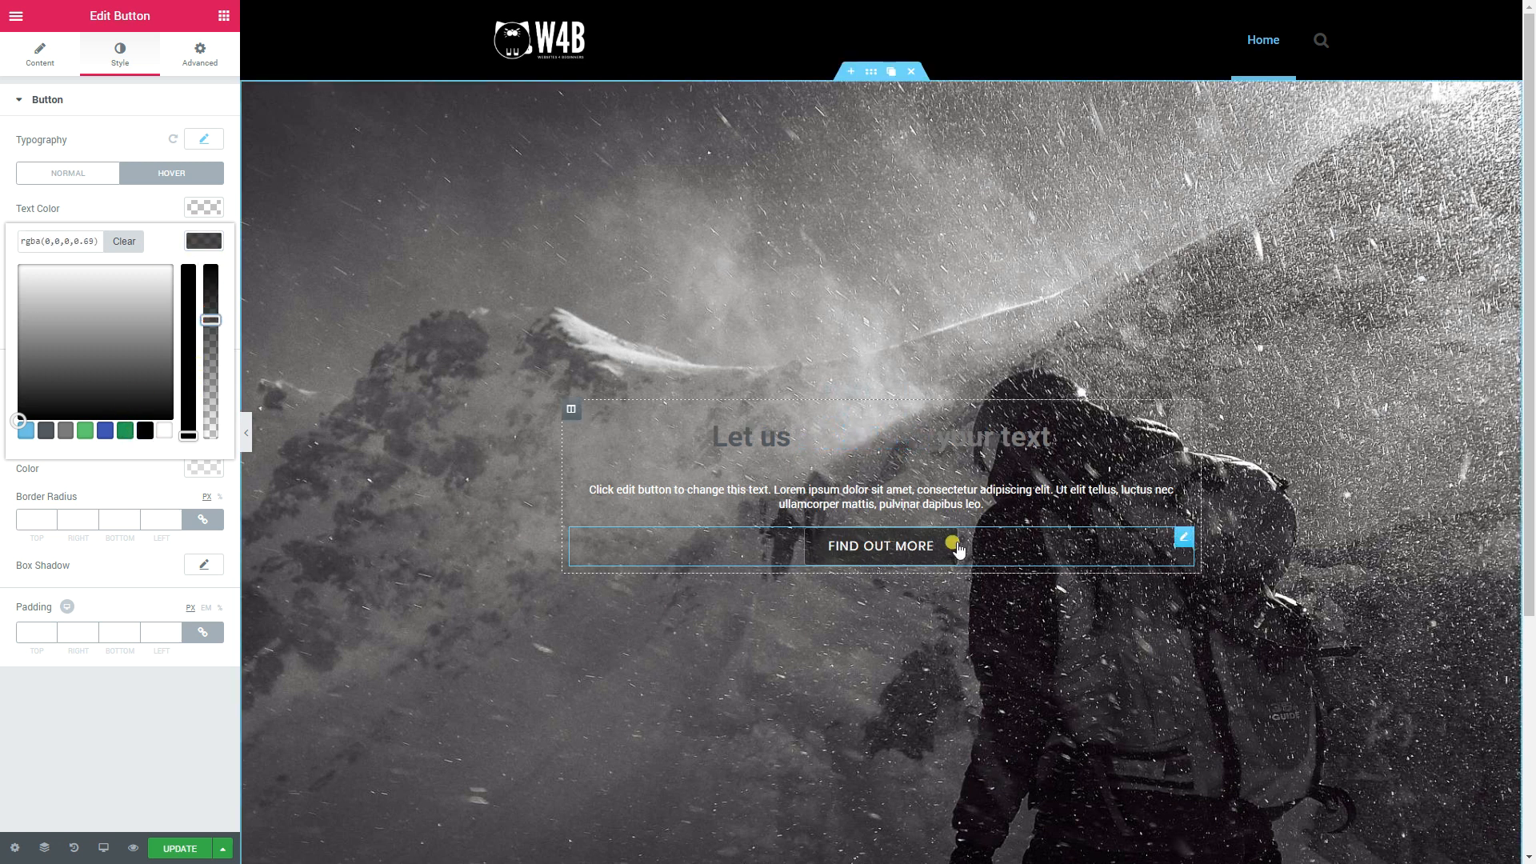
pyautogui.click(212, 250)
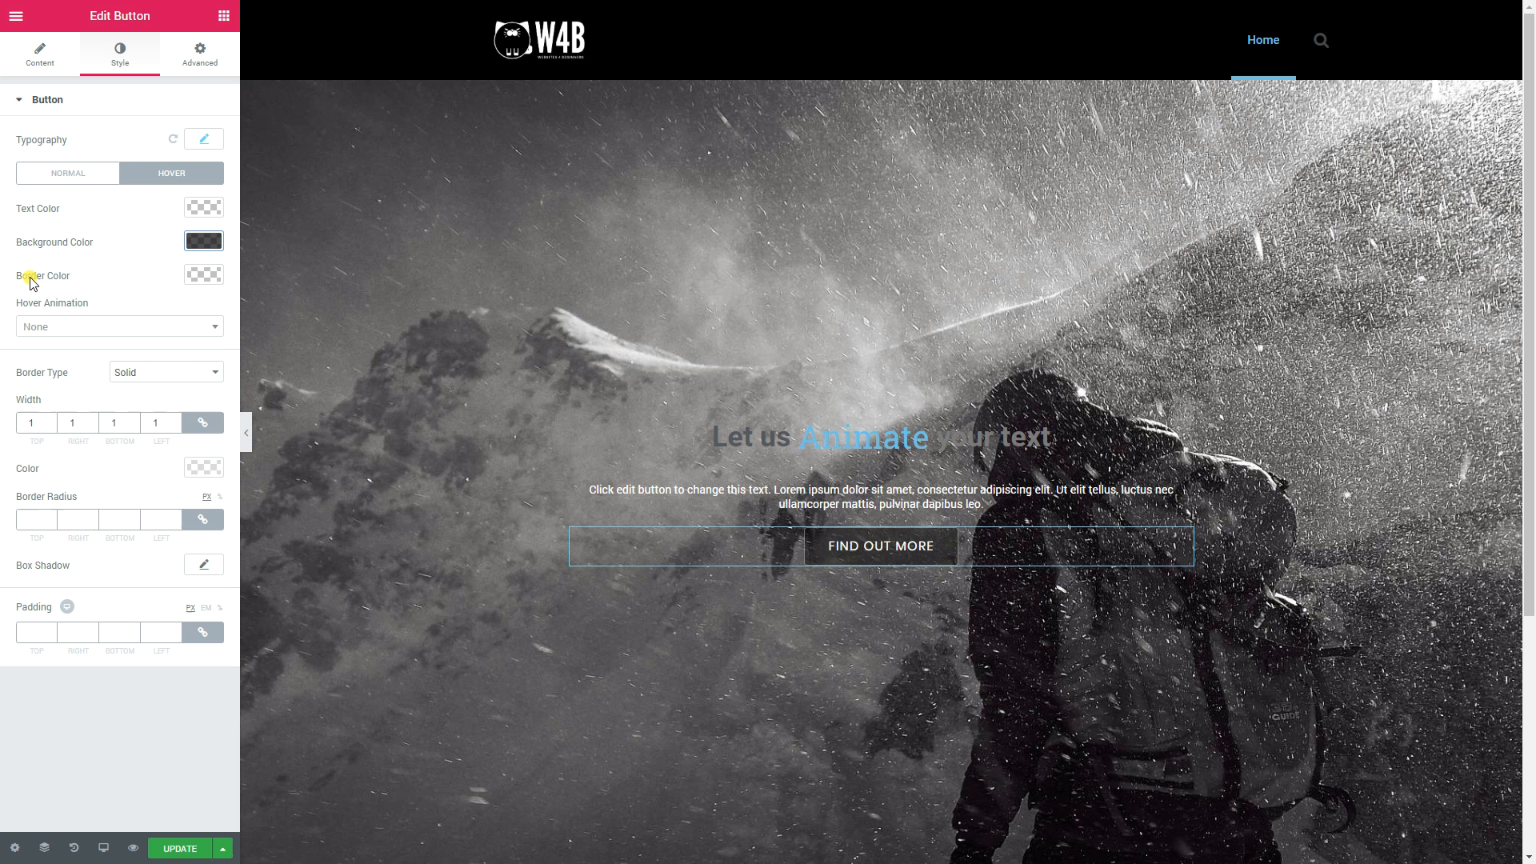
# Step: Make the button's hover border color transparent
pyautogui.click(204, 274)
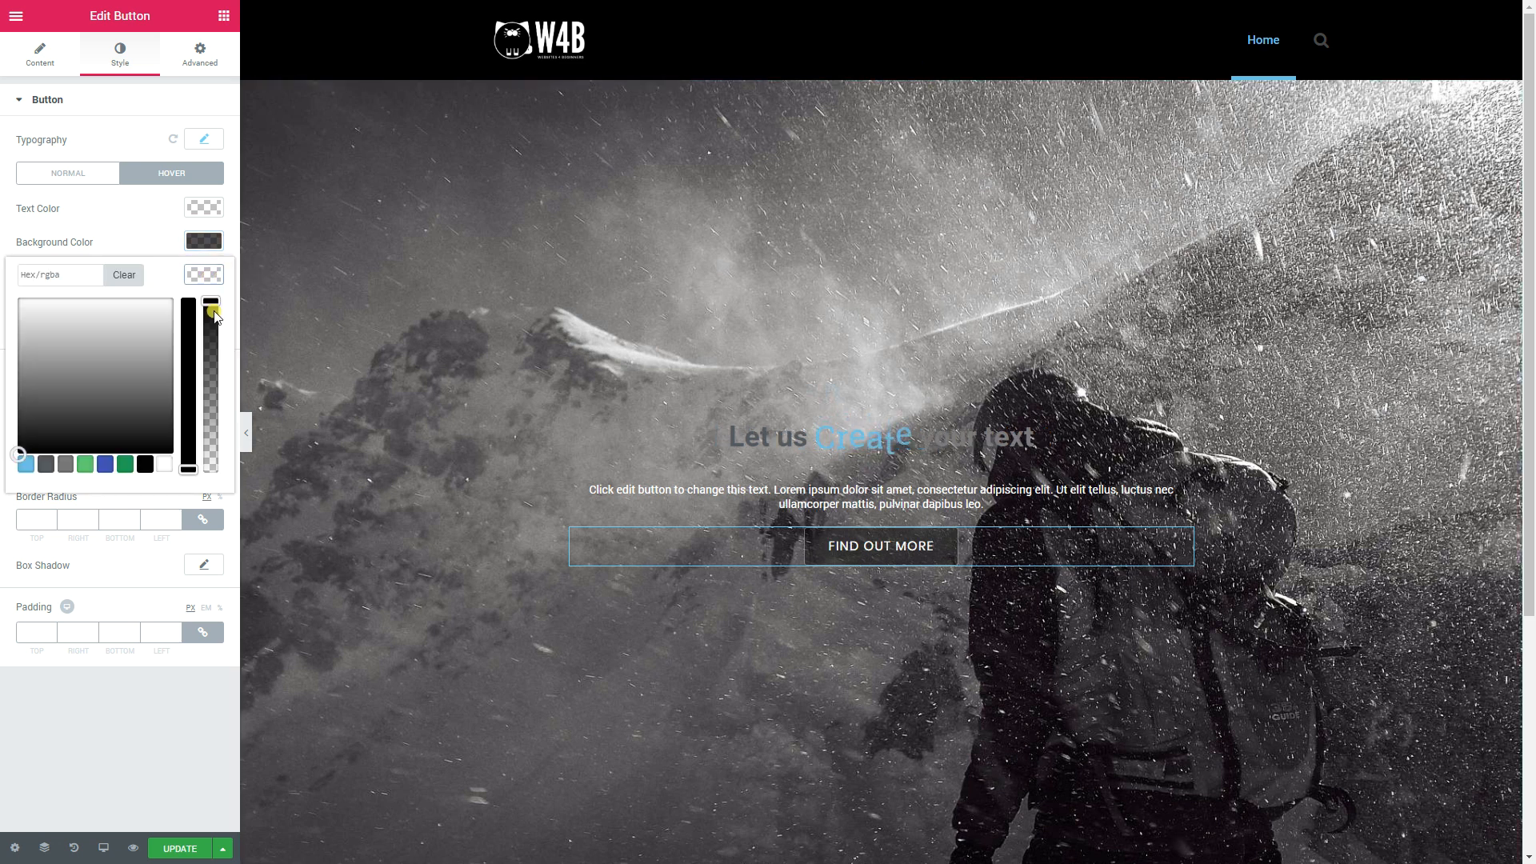
pyautogui.moveTo(212, 301); pyautogui.dragTo(213, 470)
pyautogui.click(248, 498)
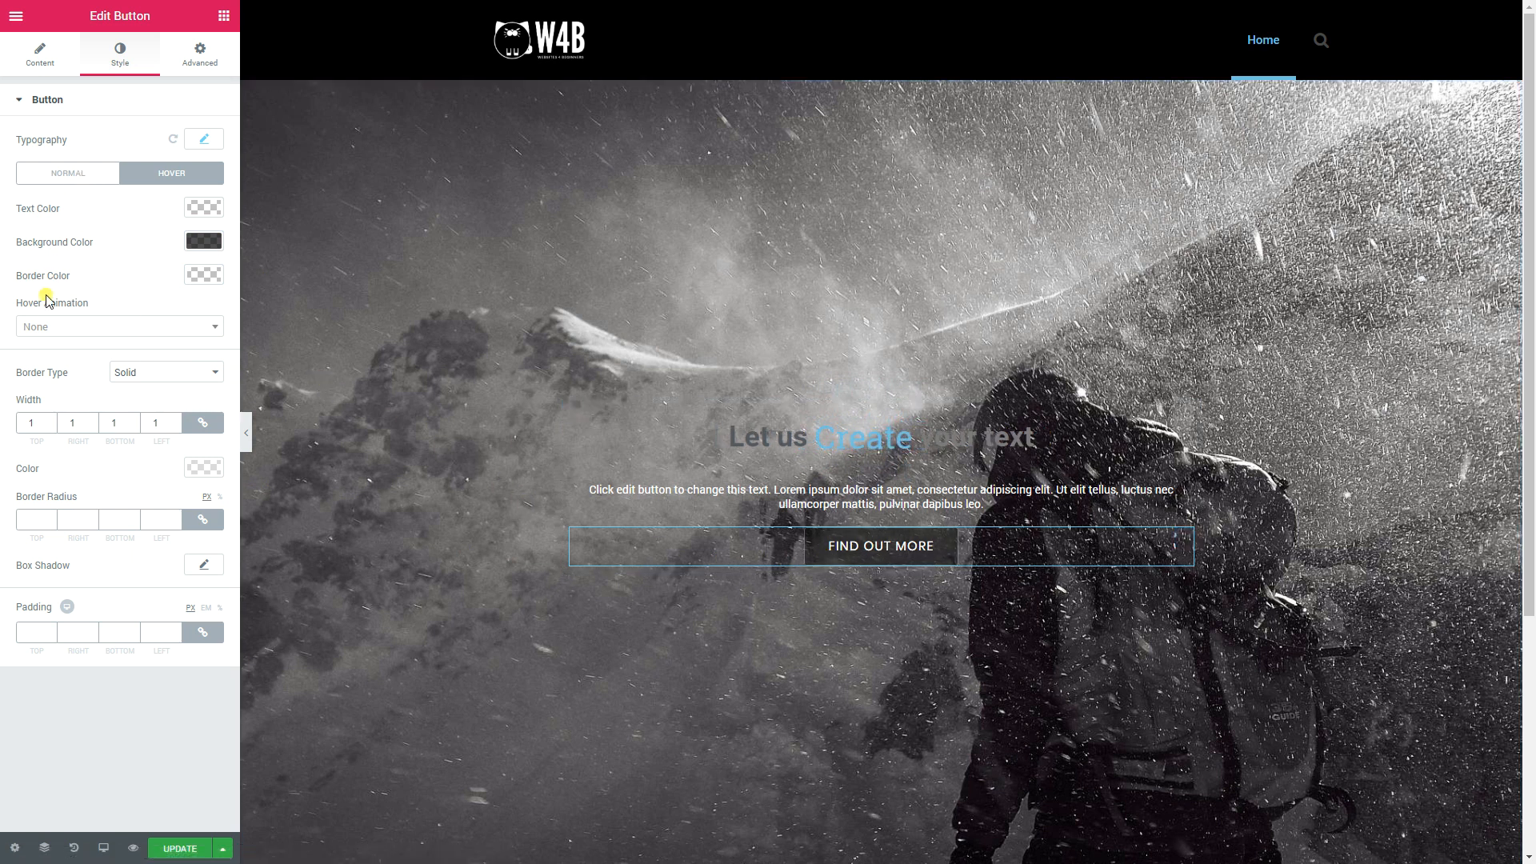
# Step: Try the Pop, Float and Sink hover animations on the FIND OUT MORE button
pyautogui.click(58, 327)
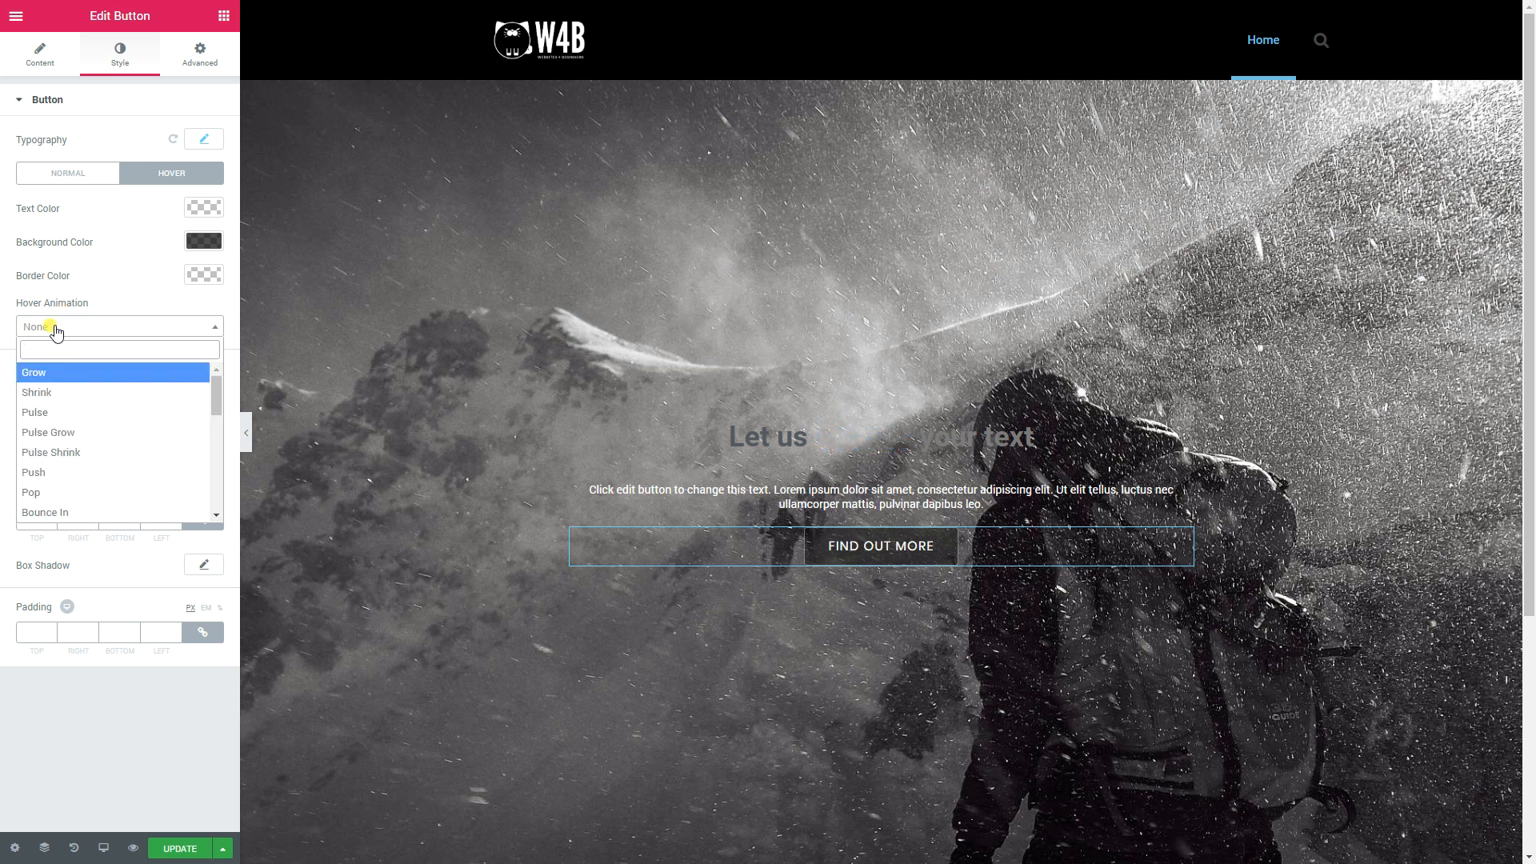
pyautogui.click(40, 492)
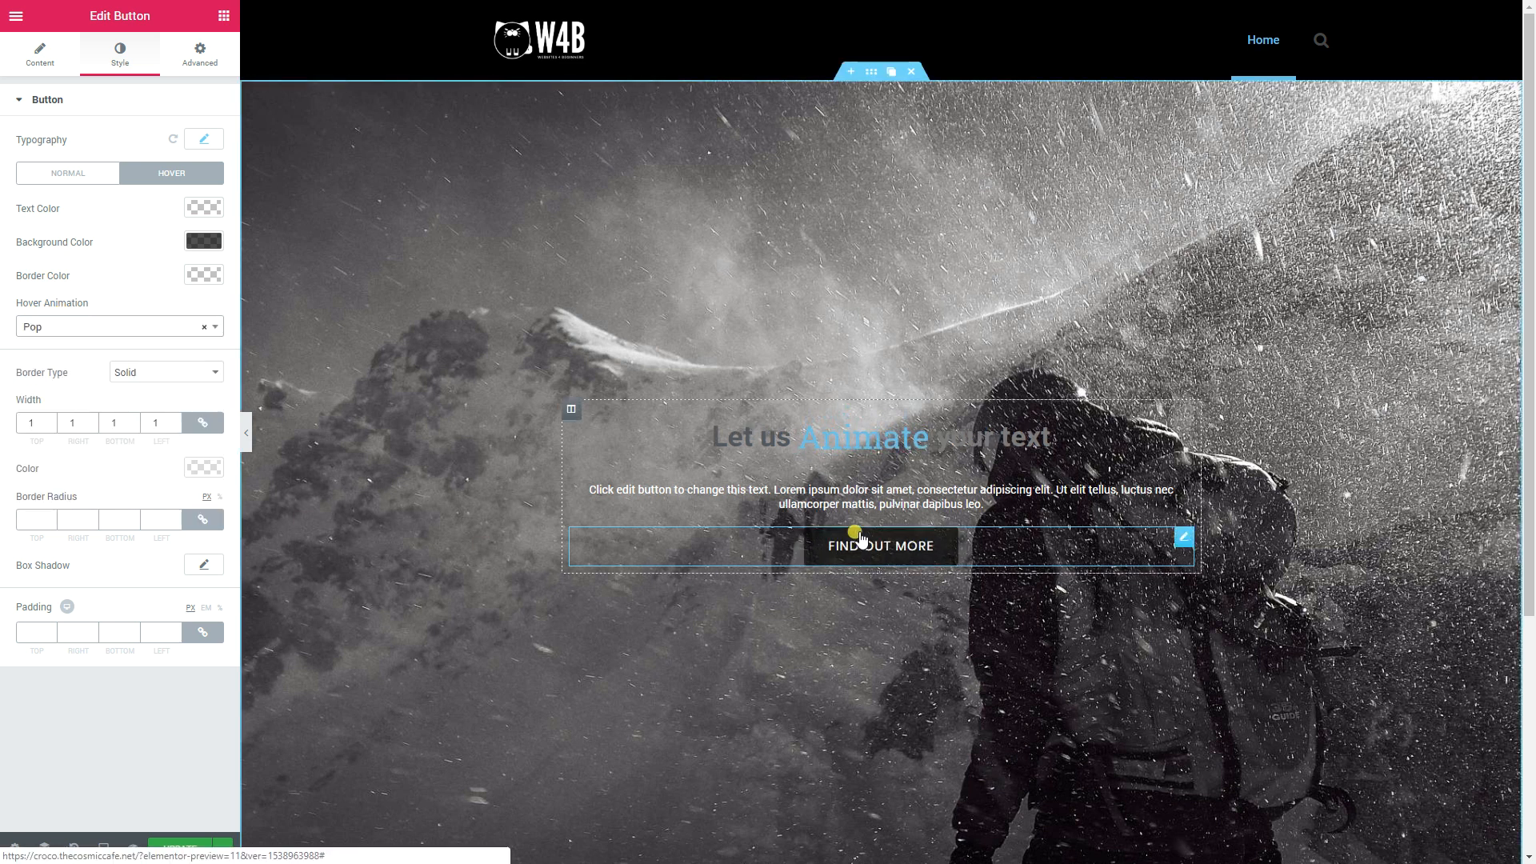
pyautogui.click(212, 329)
pyautogui.scroll(-3, 108, 396)
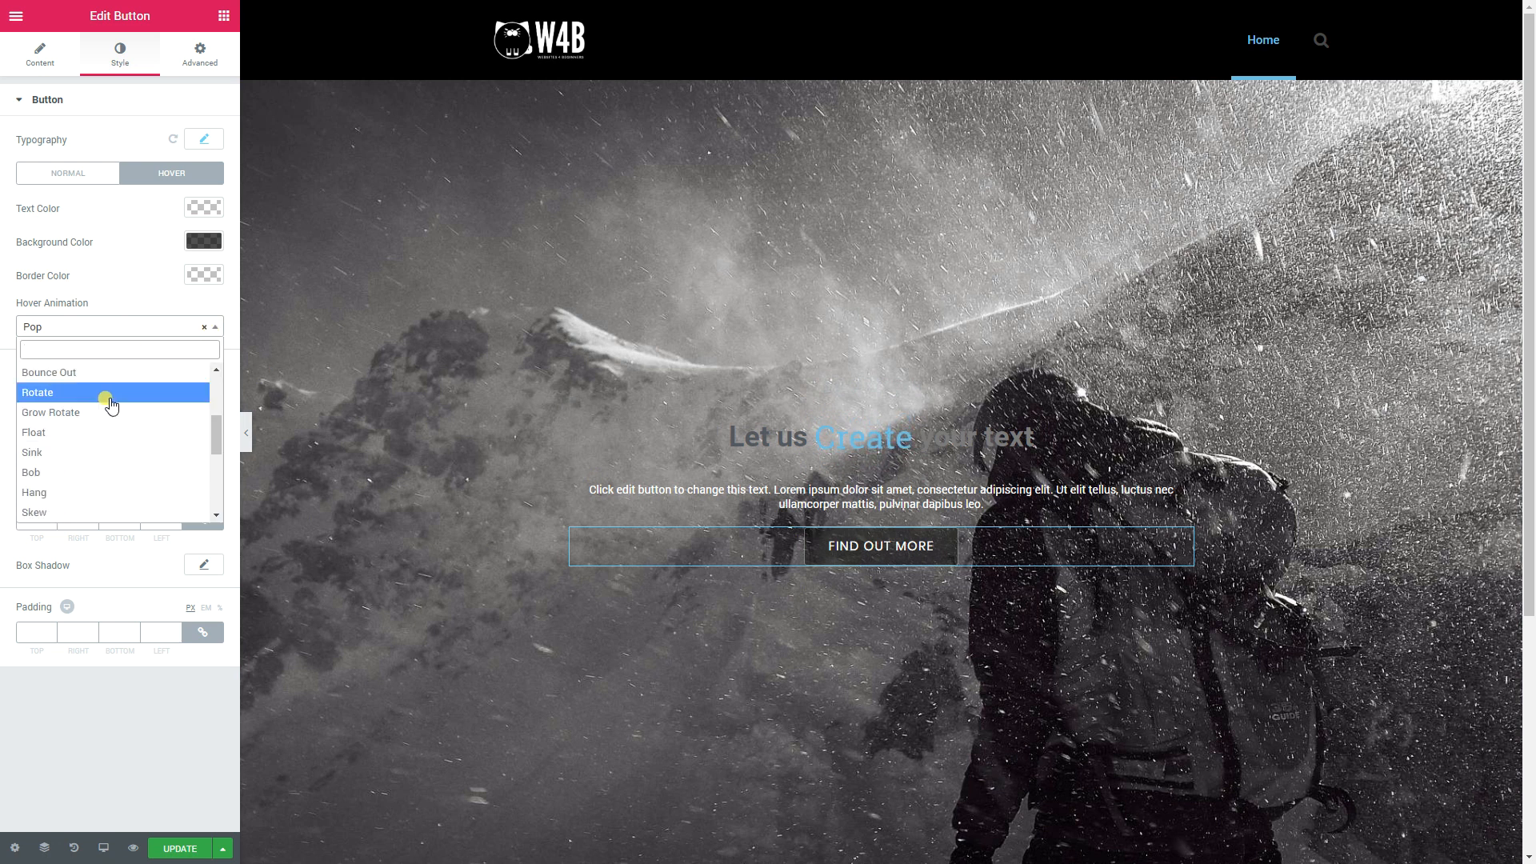
pyautogui.click(32, 433)
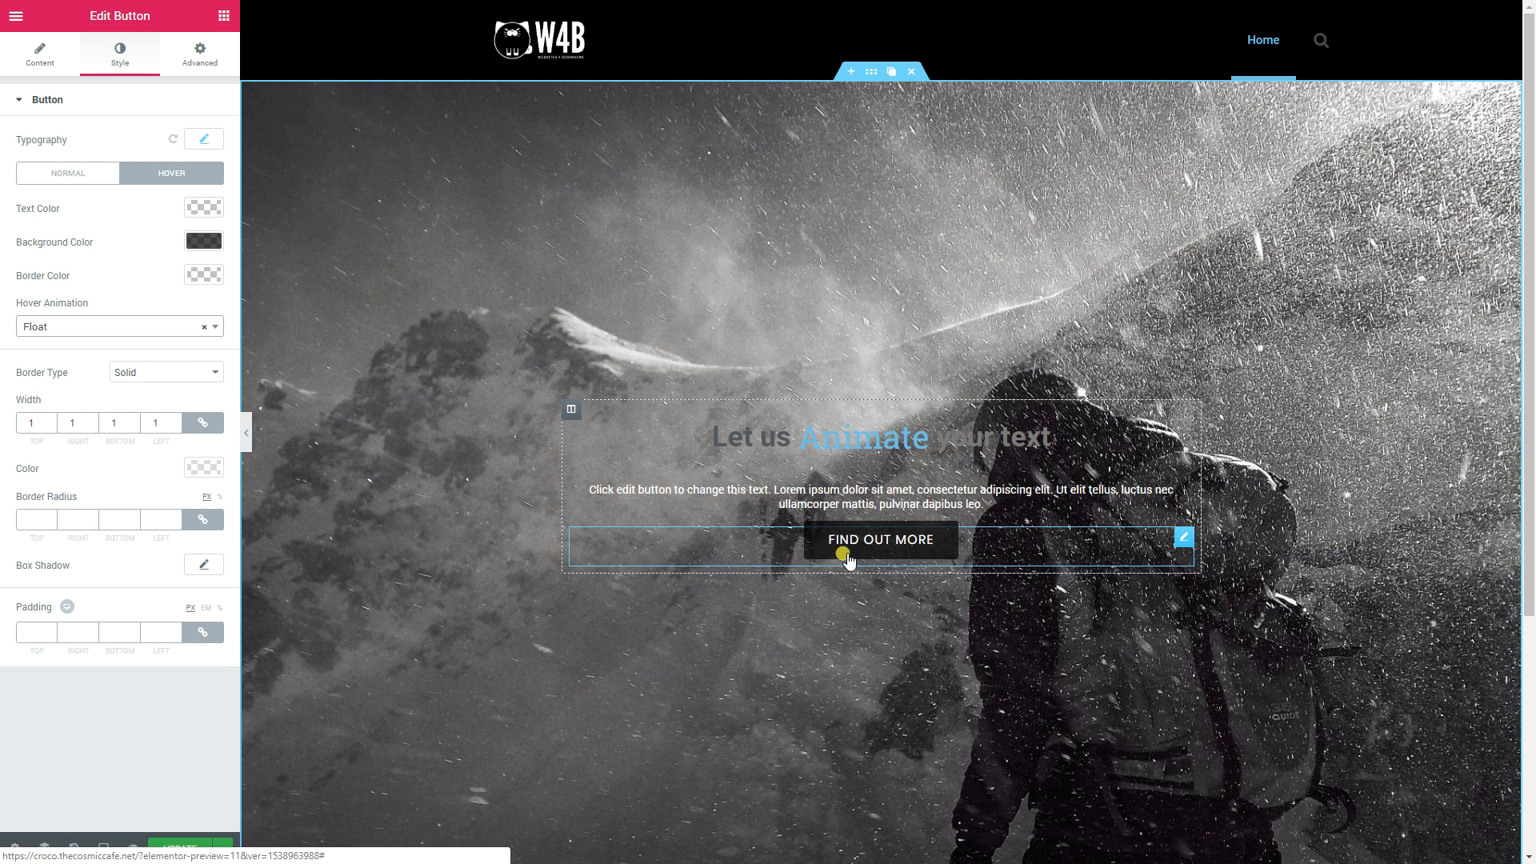
pyautogui.click(211, 328)
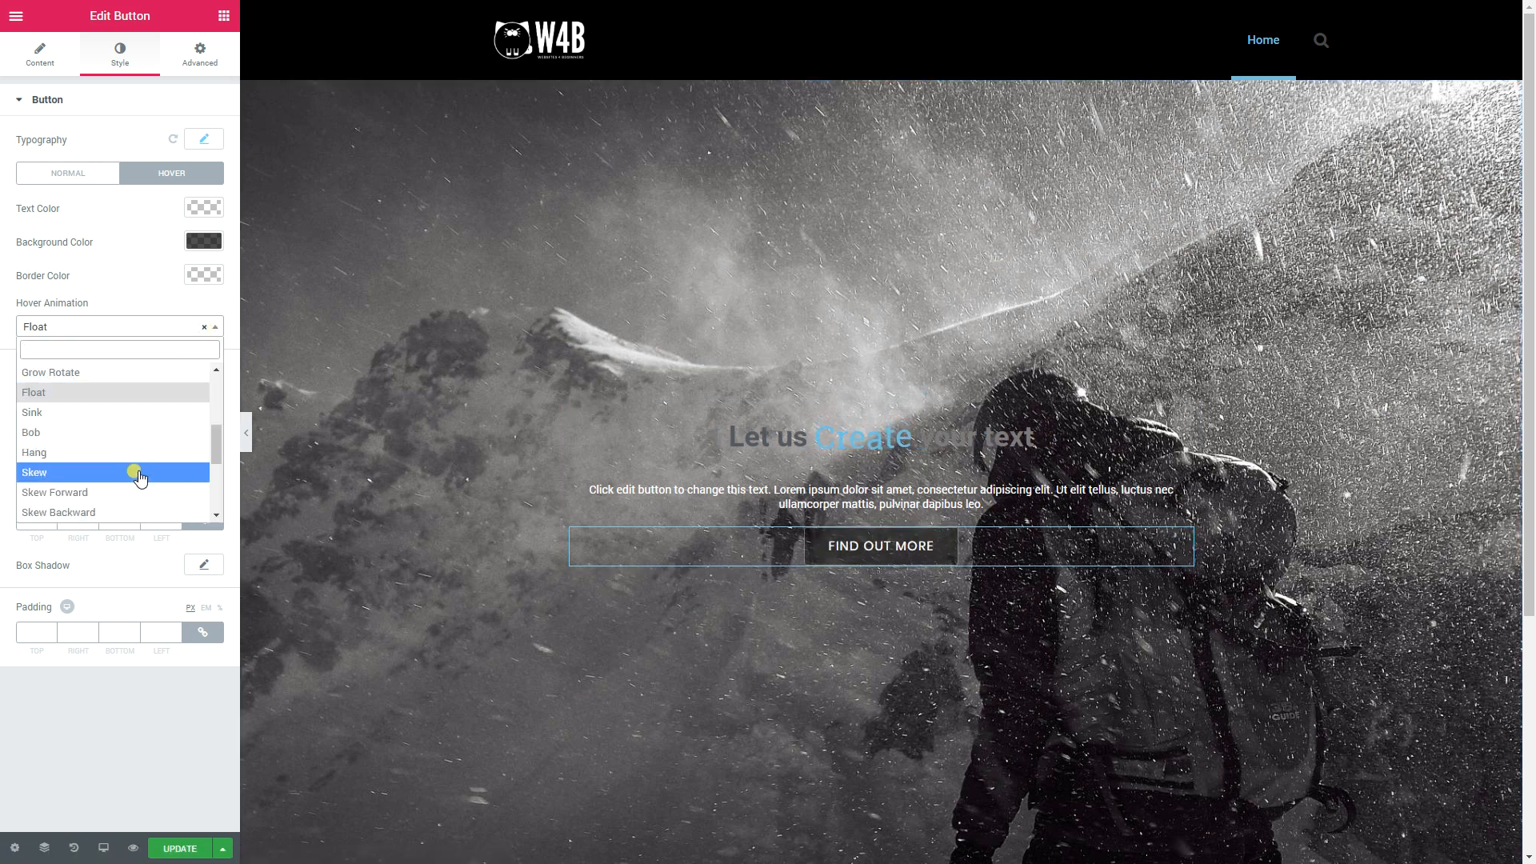
pyautogui.scroll(-5, 142, 471)
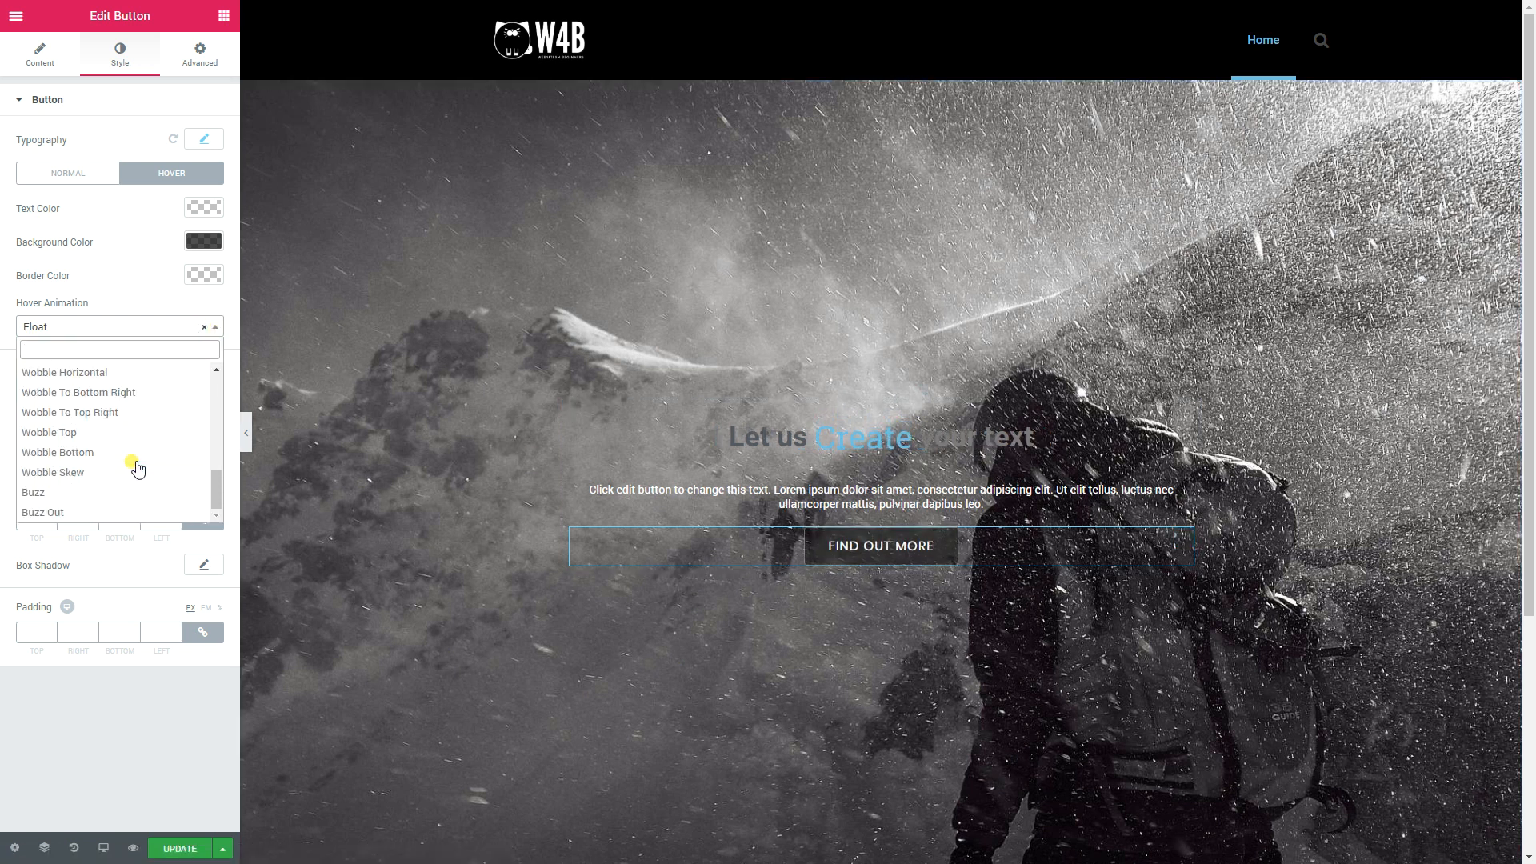
pyautogui.scroll(1, 102, 448)
pyautogui.scroll(5, 102, 448)
pyautogui.click(72, 482)
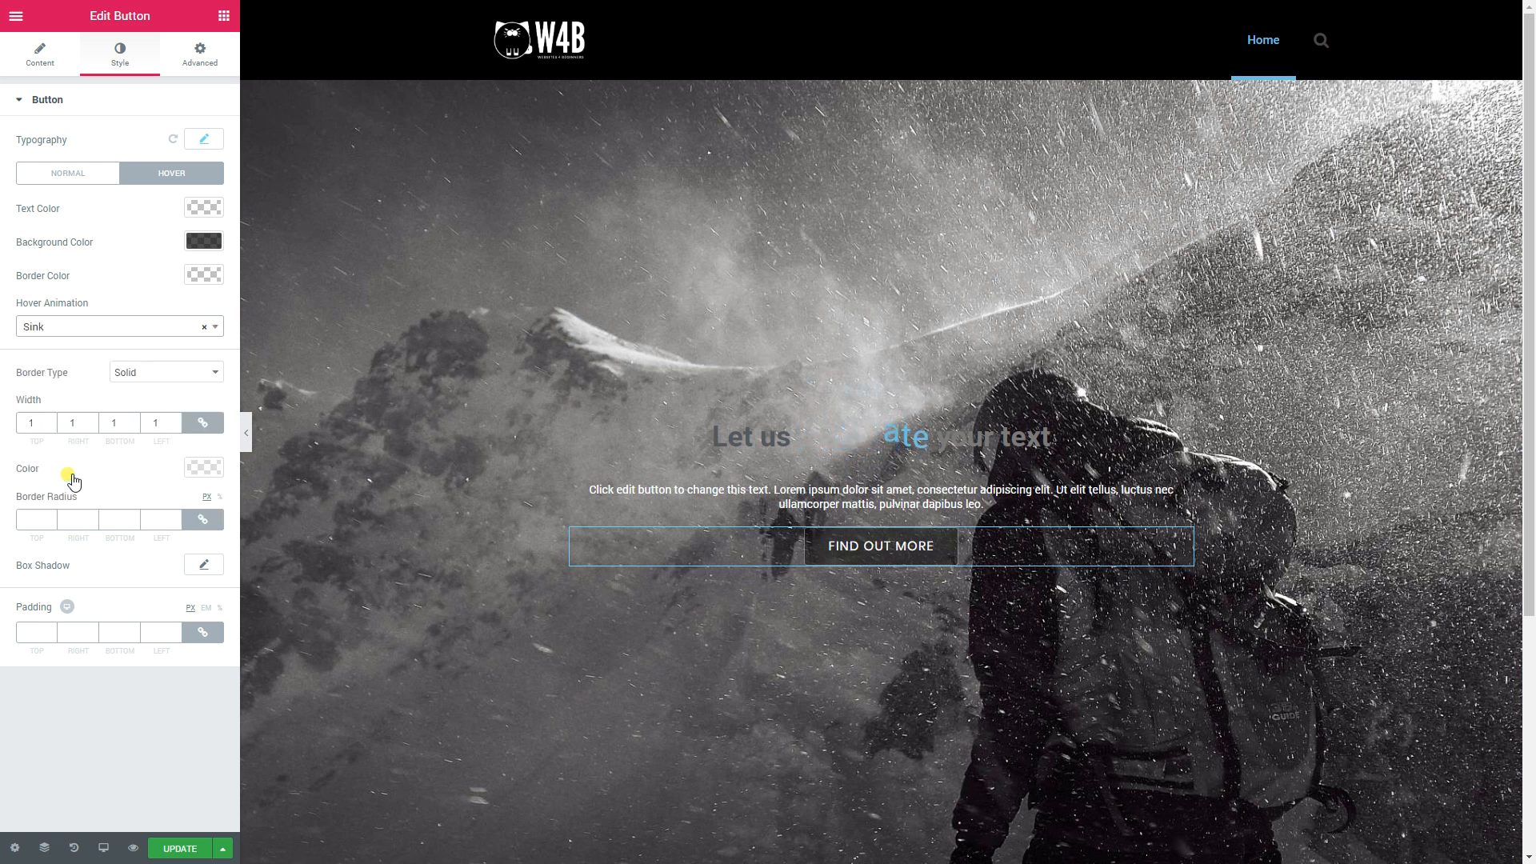
# Step: Set the button's hover animation to Pulse
pyautogui.click(210, 335)
pyautogui.scroll(5, 147, 424)
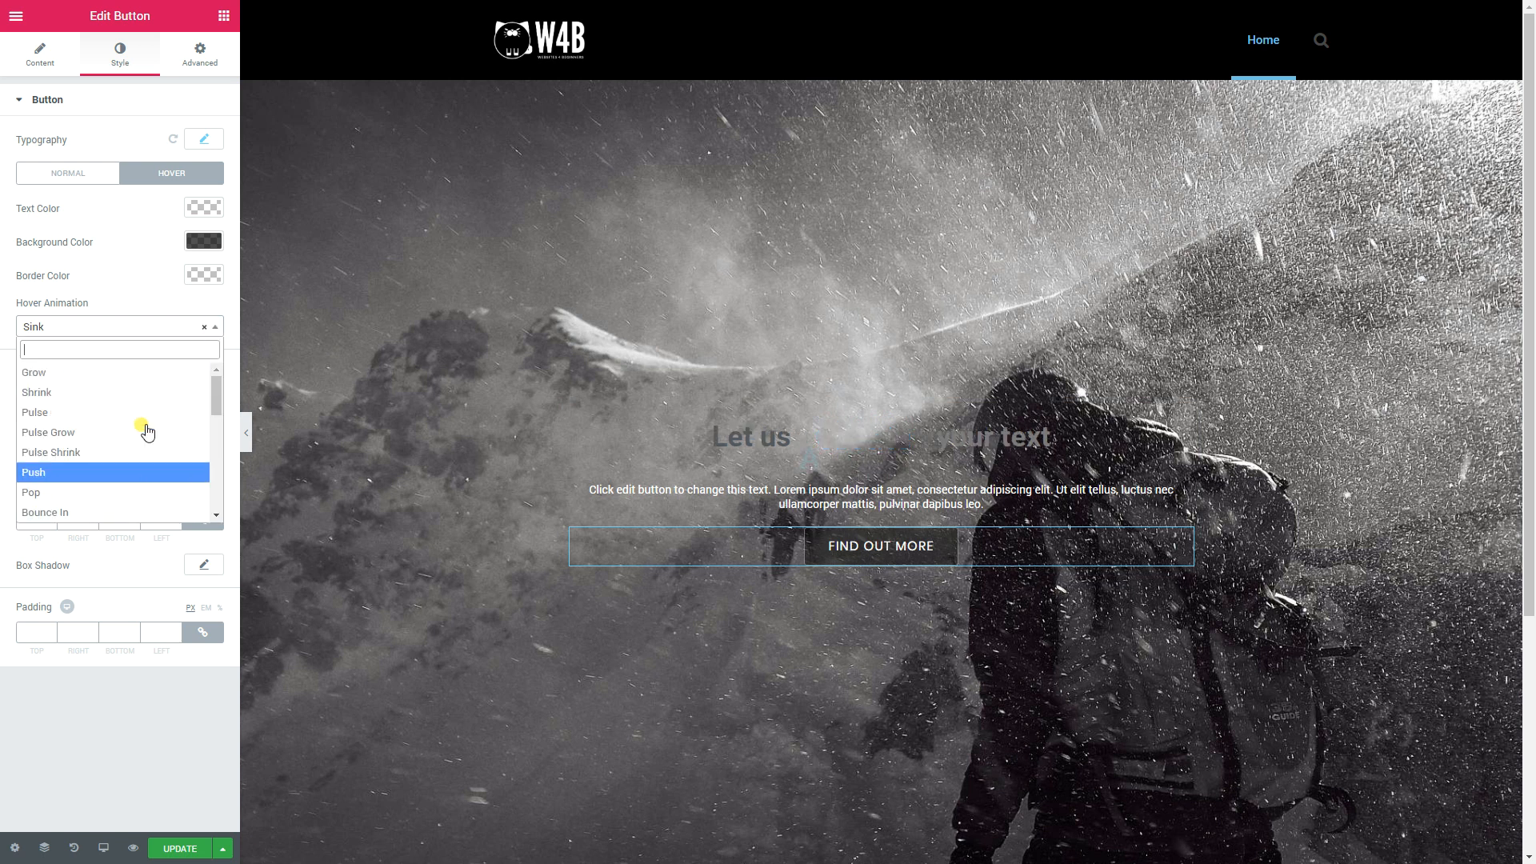
pyautogui.click(126, 411)
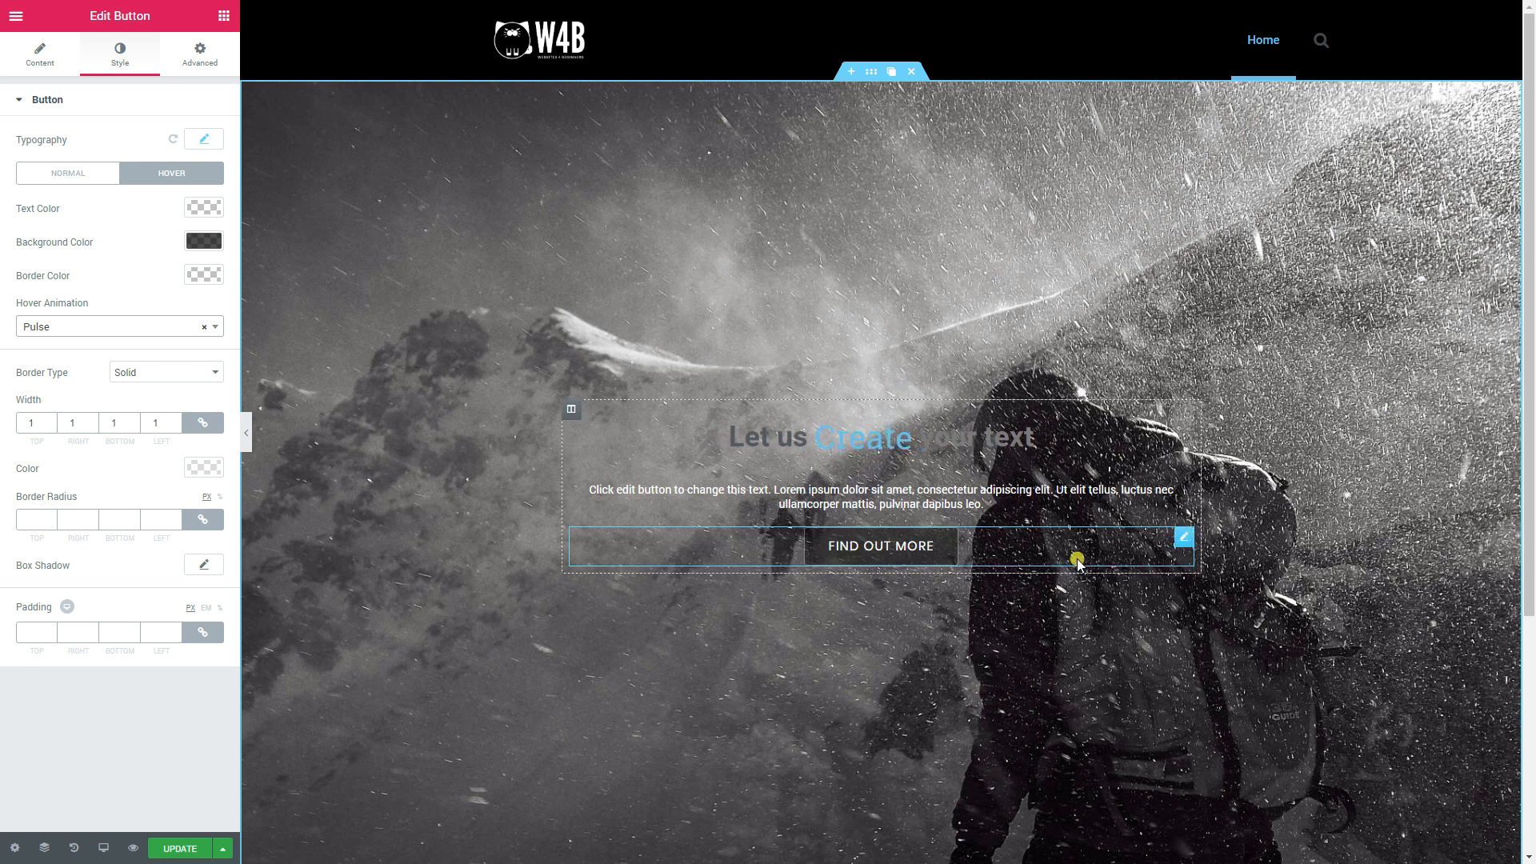
# Step: Clear both the Before Text and the After Text of the Animated Text widget above the paragraph
pyautogui.click(794, 436)
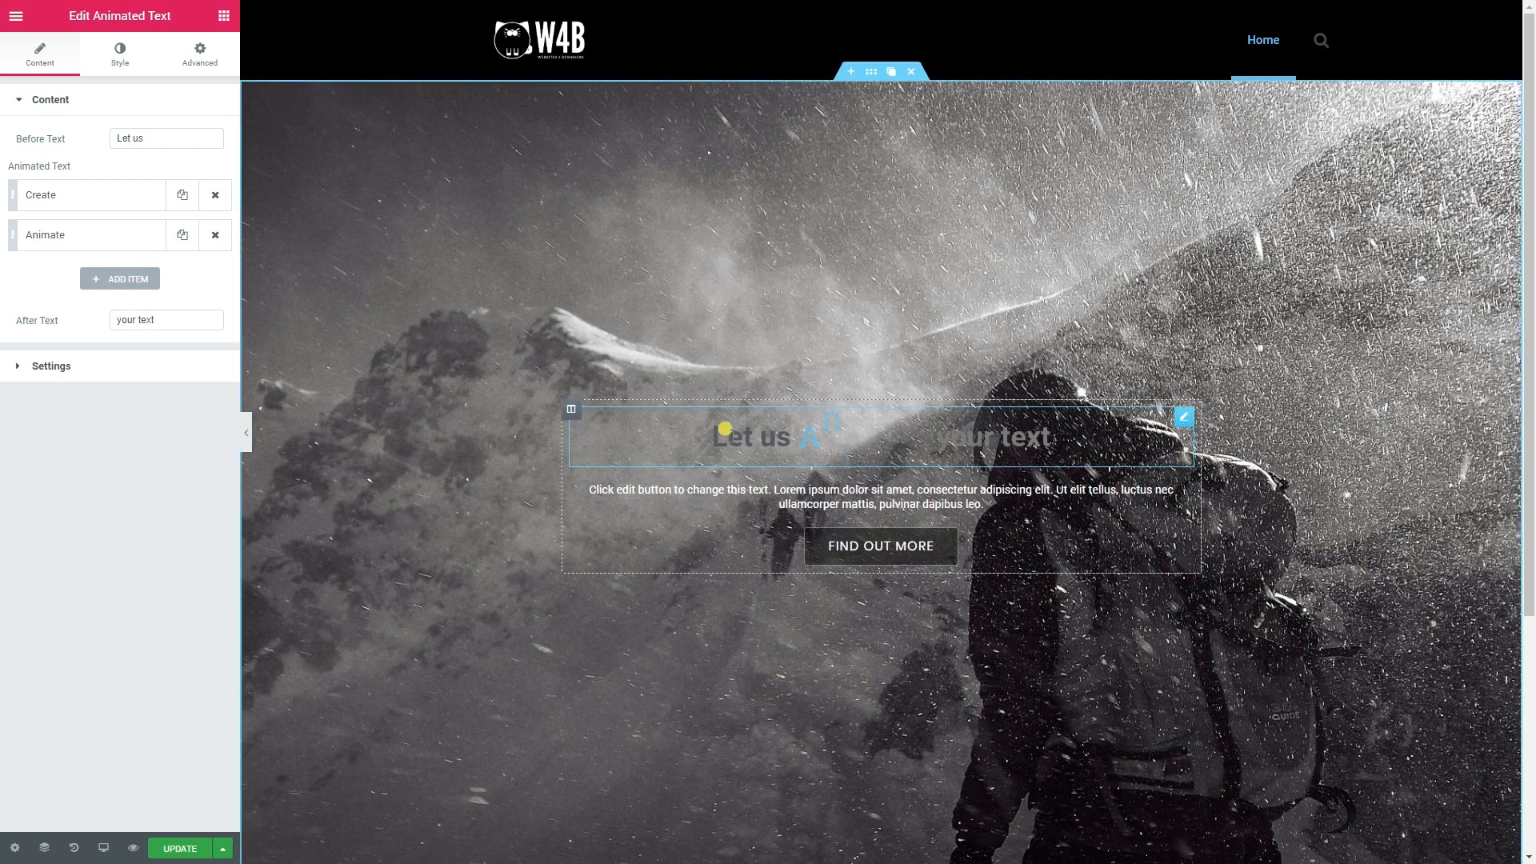
pyautogui.moveTo(718, 429); pyautogui.dragTo(773, 436)
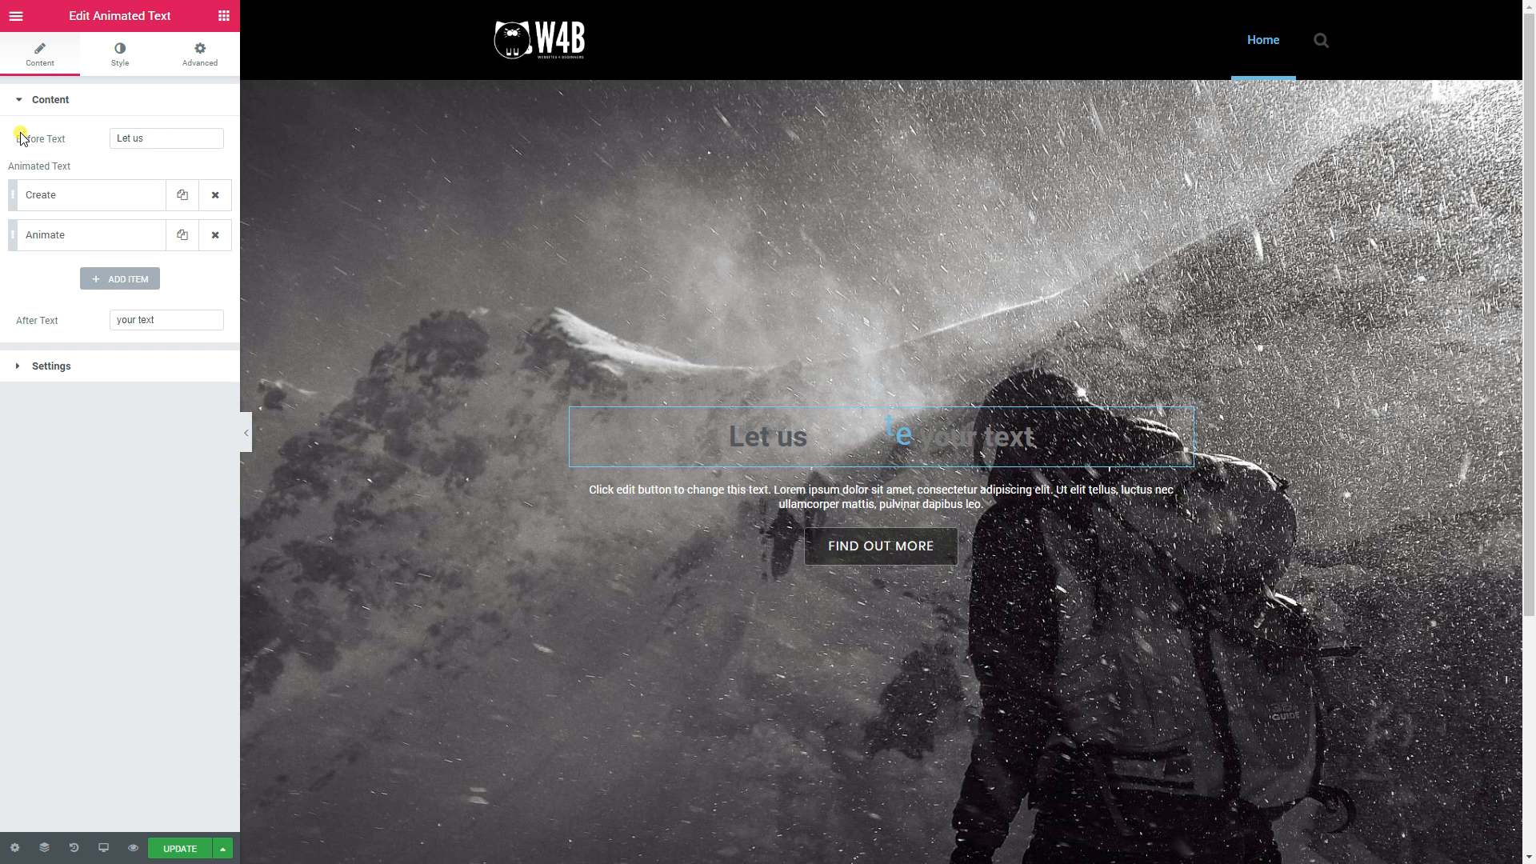
pyautogui.moveTo(66, 138); pyautogui.dragTo(52, 138)
pyautogui.moveTo(16, 320); pyautogui.dragTo(58, 320)
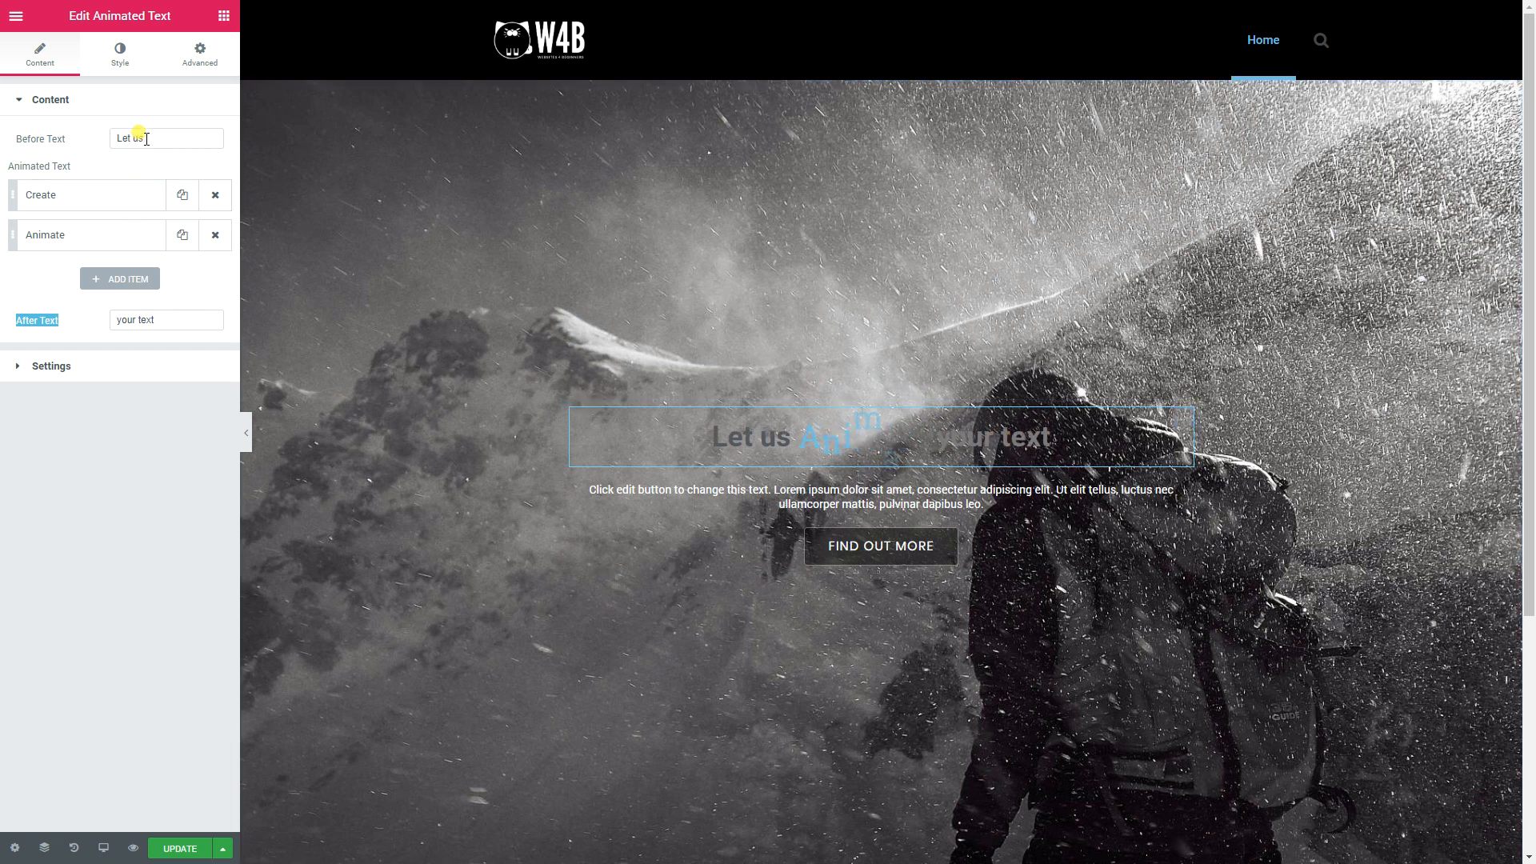
pyautogui.moveTo(132, 138); pyautogui.dragTo(94, 141)
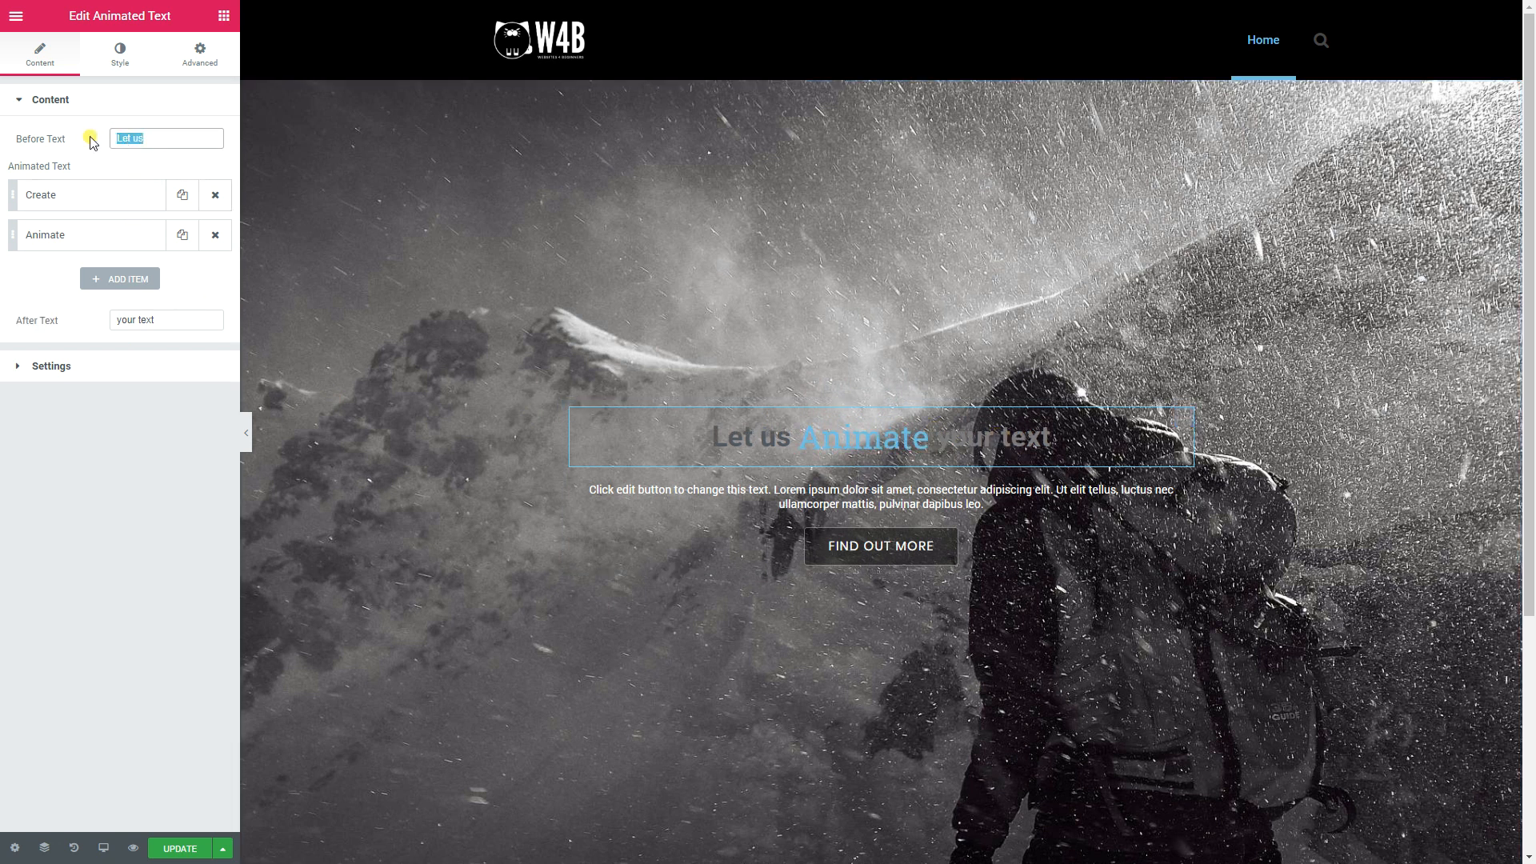
pyautogui.press('BackSpace')
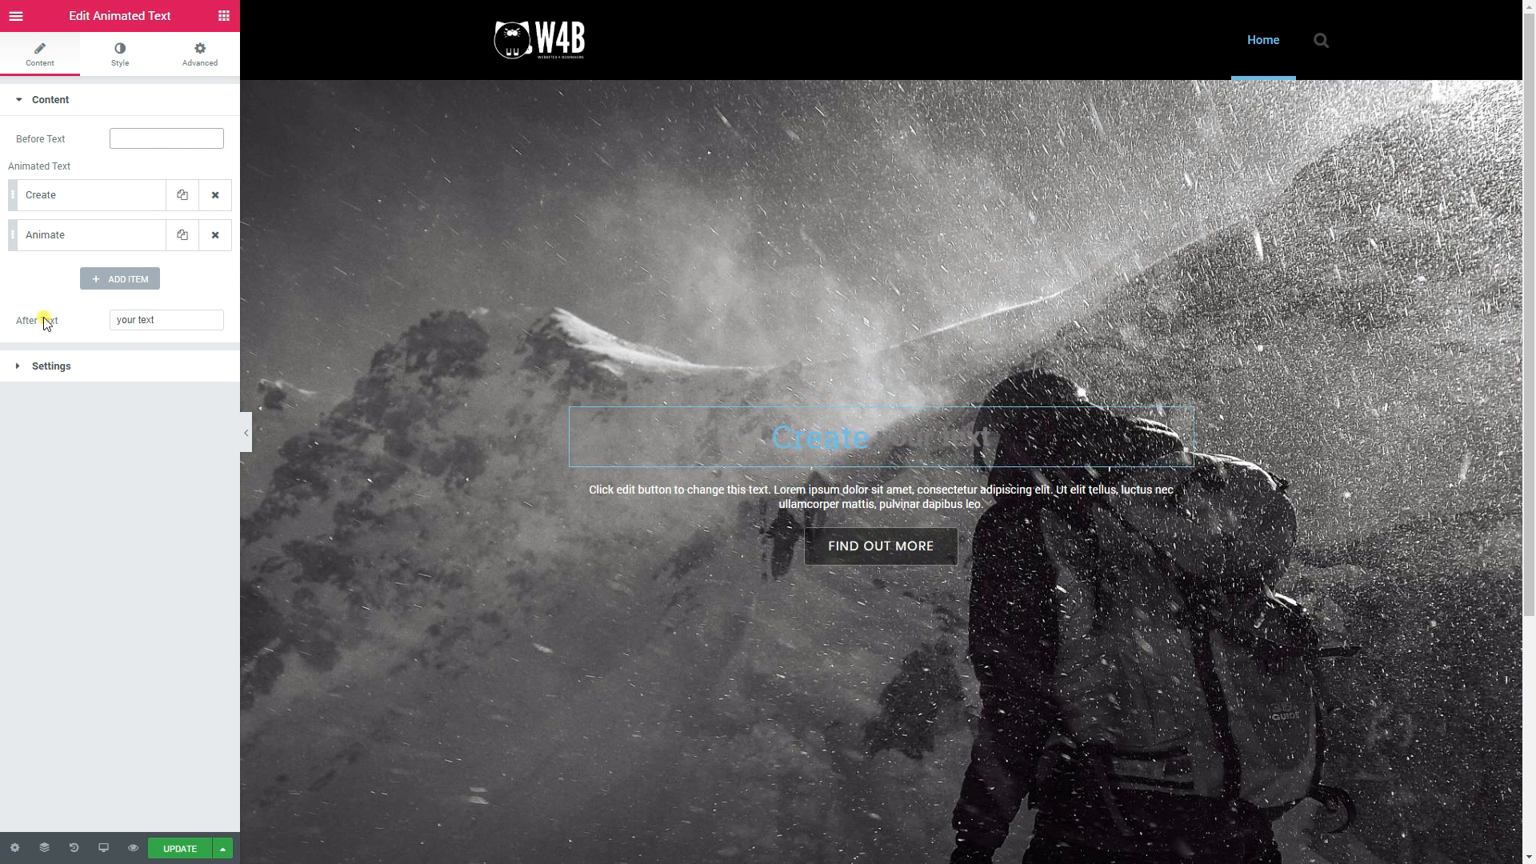
pyautogui.moveTo(158, 320); pyautogui.dragTo(65, 319)
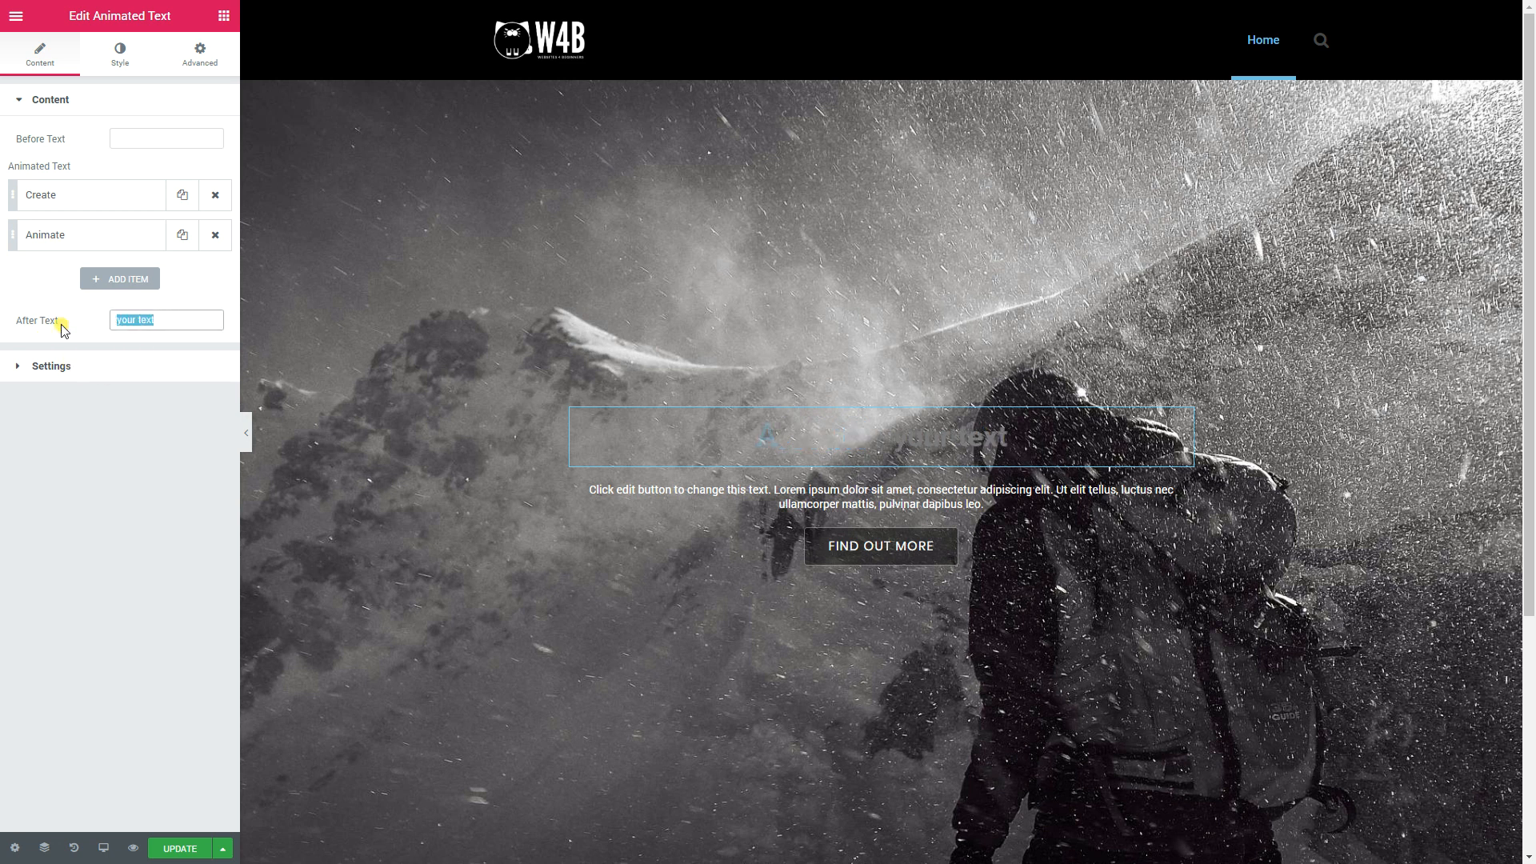
pyautogui.press('BackSpace')
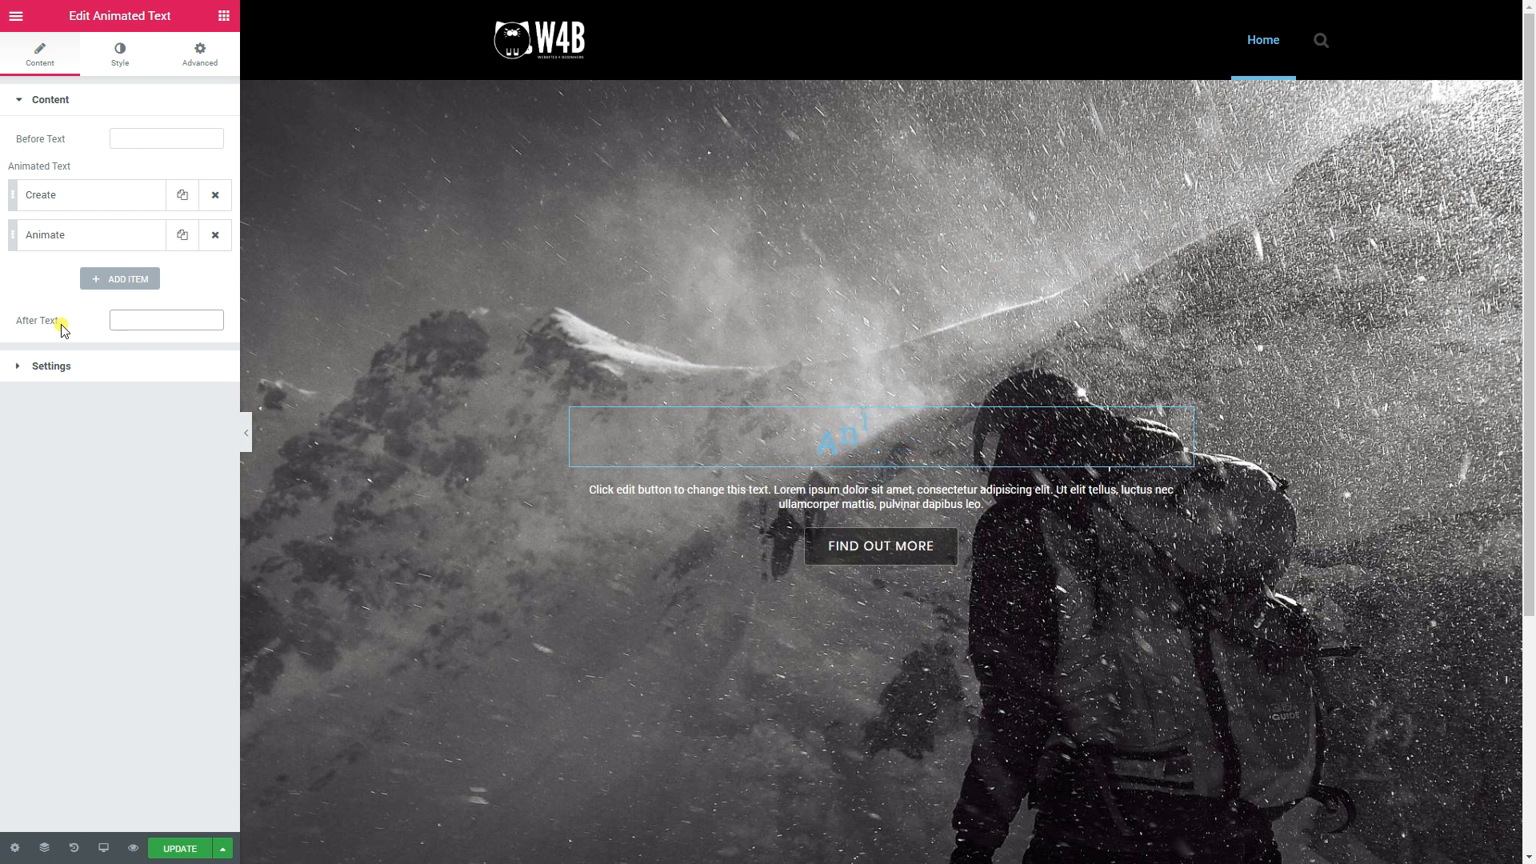
# Step: Set the color of the animated text itself to white
pyautogui.click(132, 71)
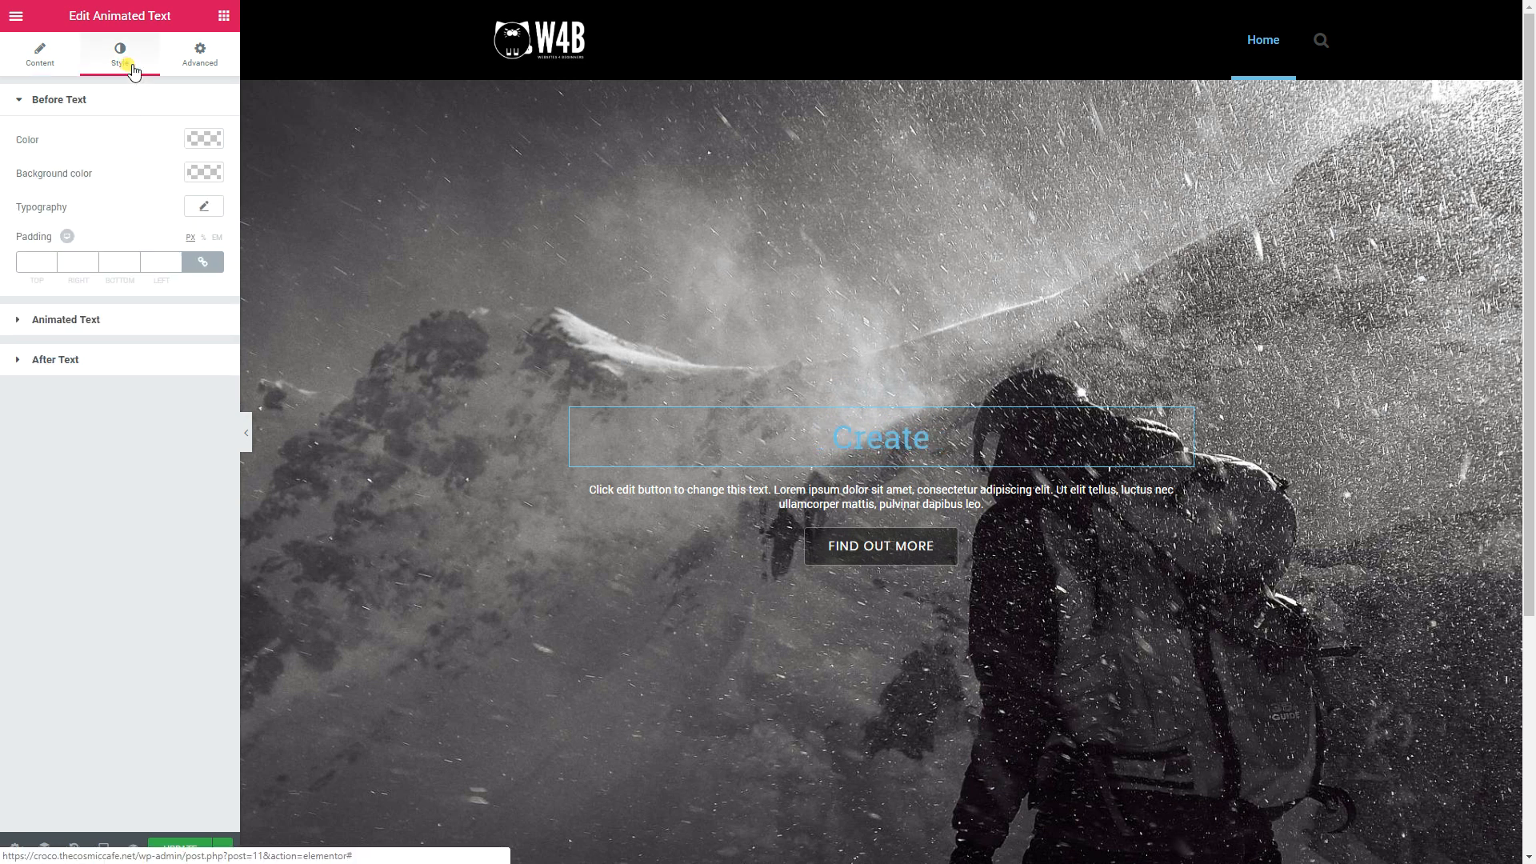
pyautogui.click(29, 102)
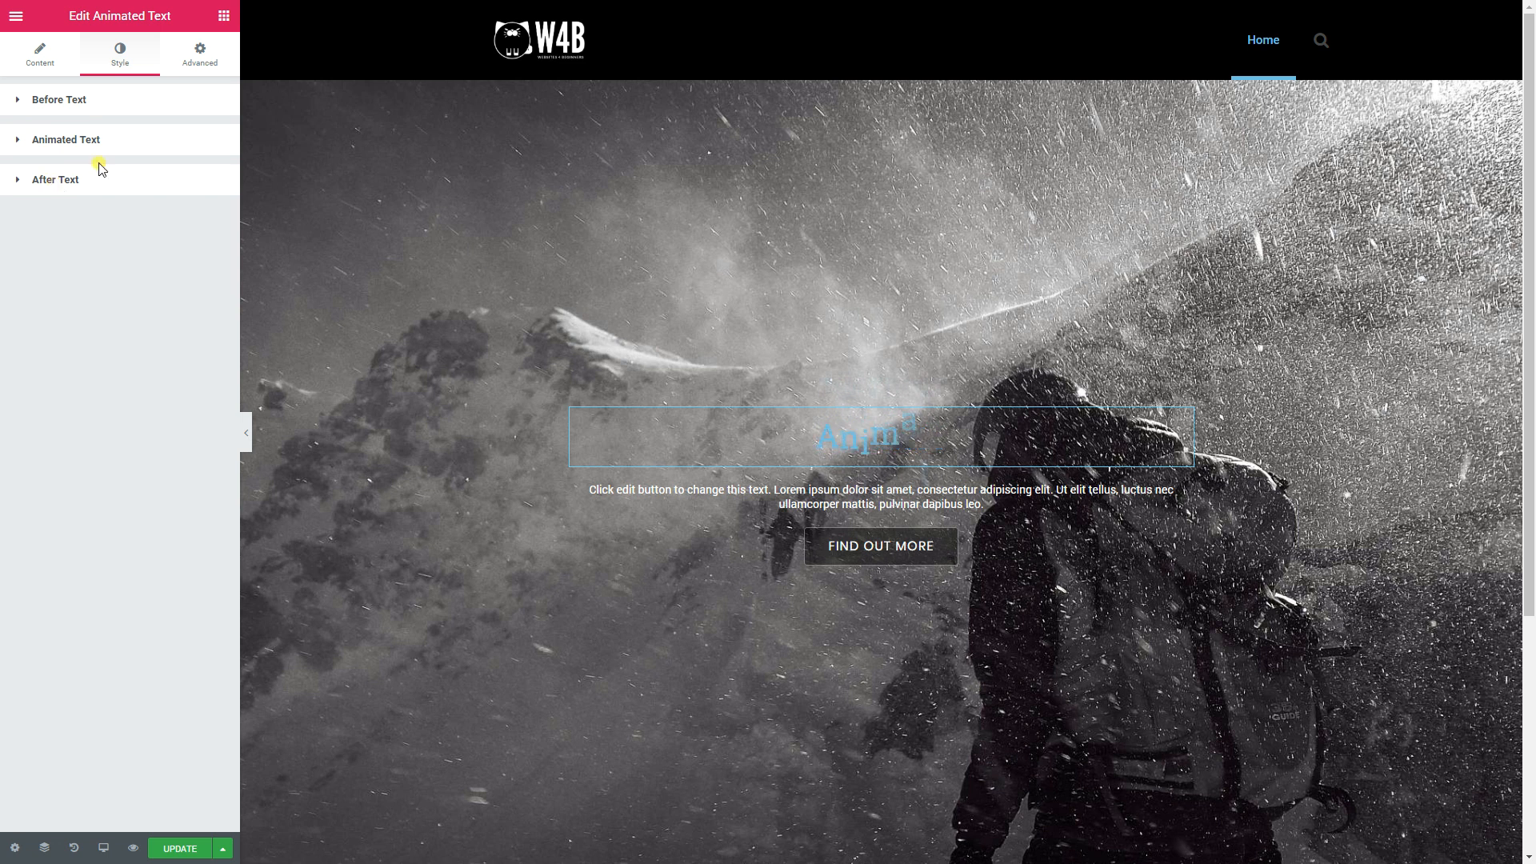
pyautogui.click(42, 152)
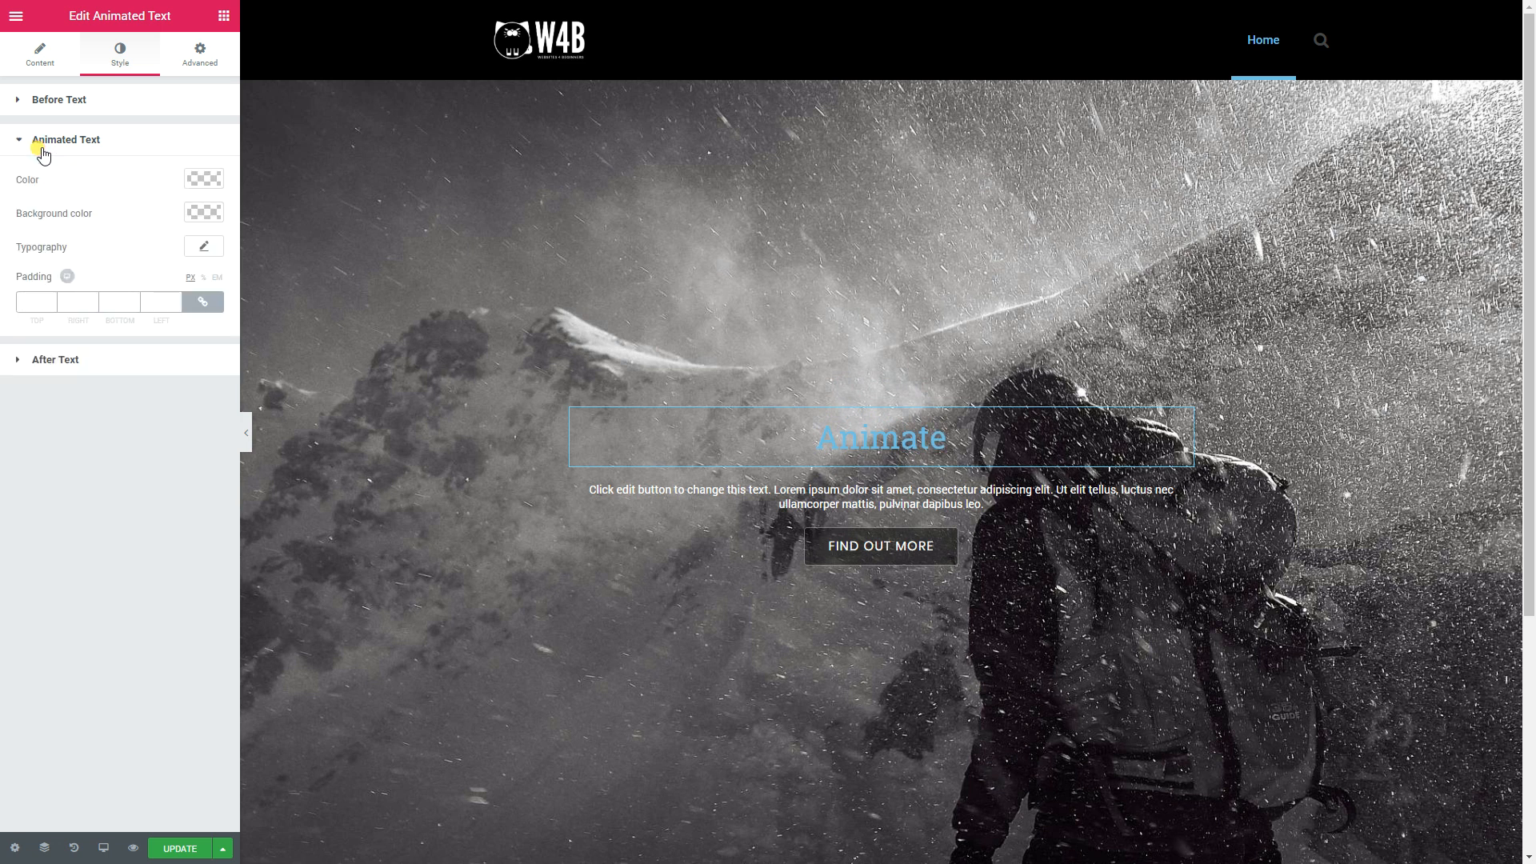
pyautogui.click(216, 179)
pyautogui.click(164, 368)
pyautogui.click(198, 183)
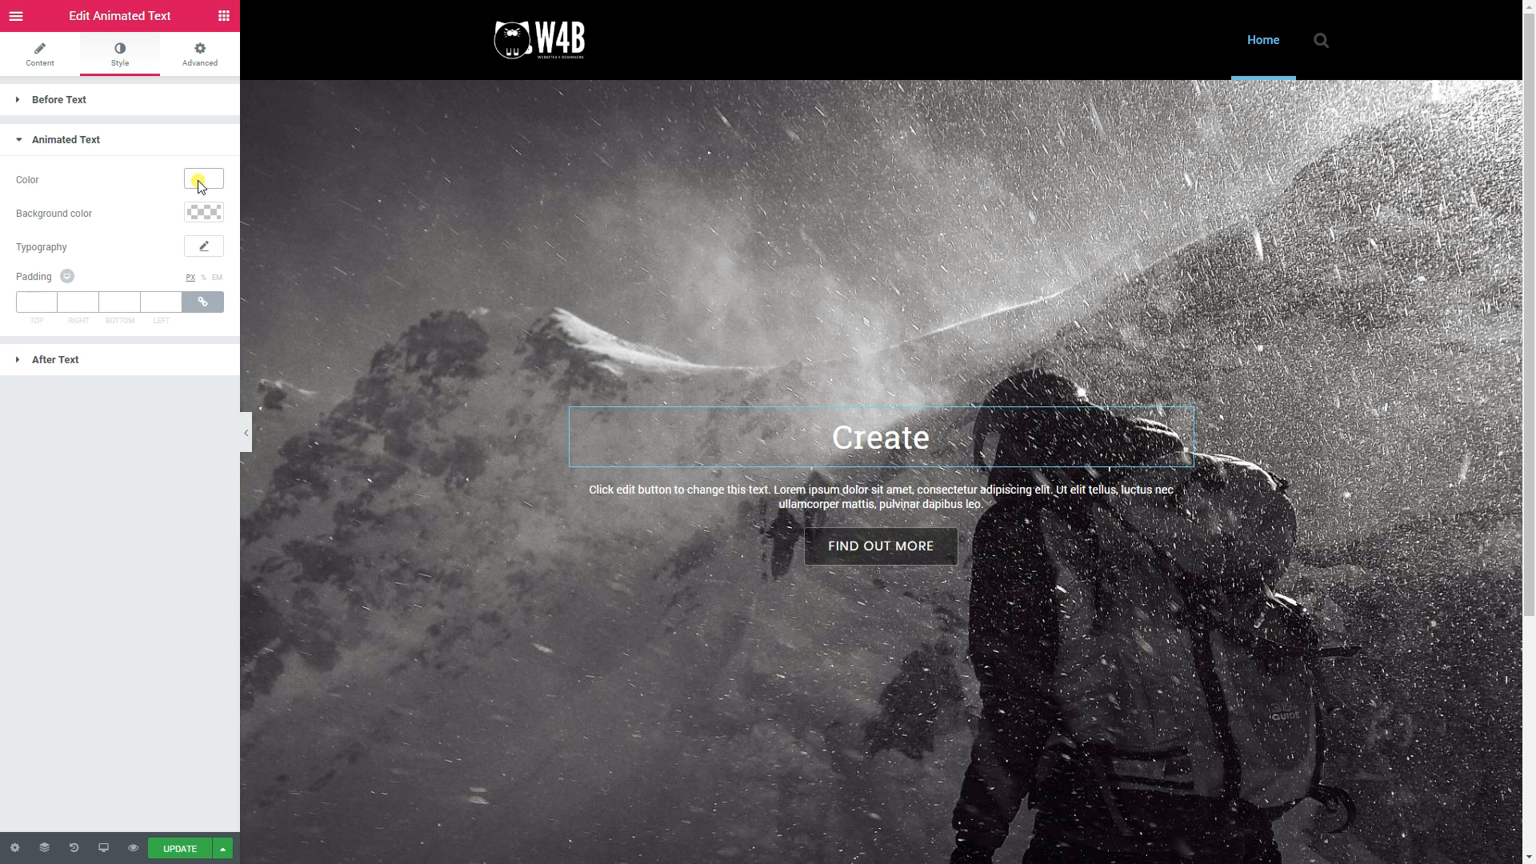
# Step: Set the animated text's font family to Poppins and its size to about 147 px
pyautogui.click(202, 247)
pyautogui.click(152, 290)
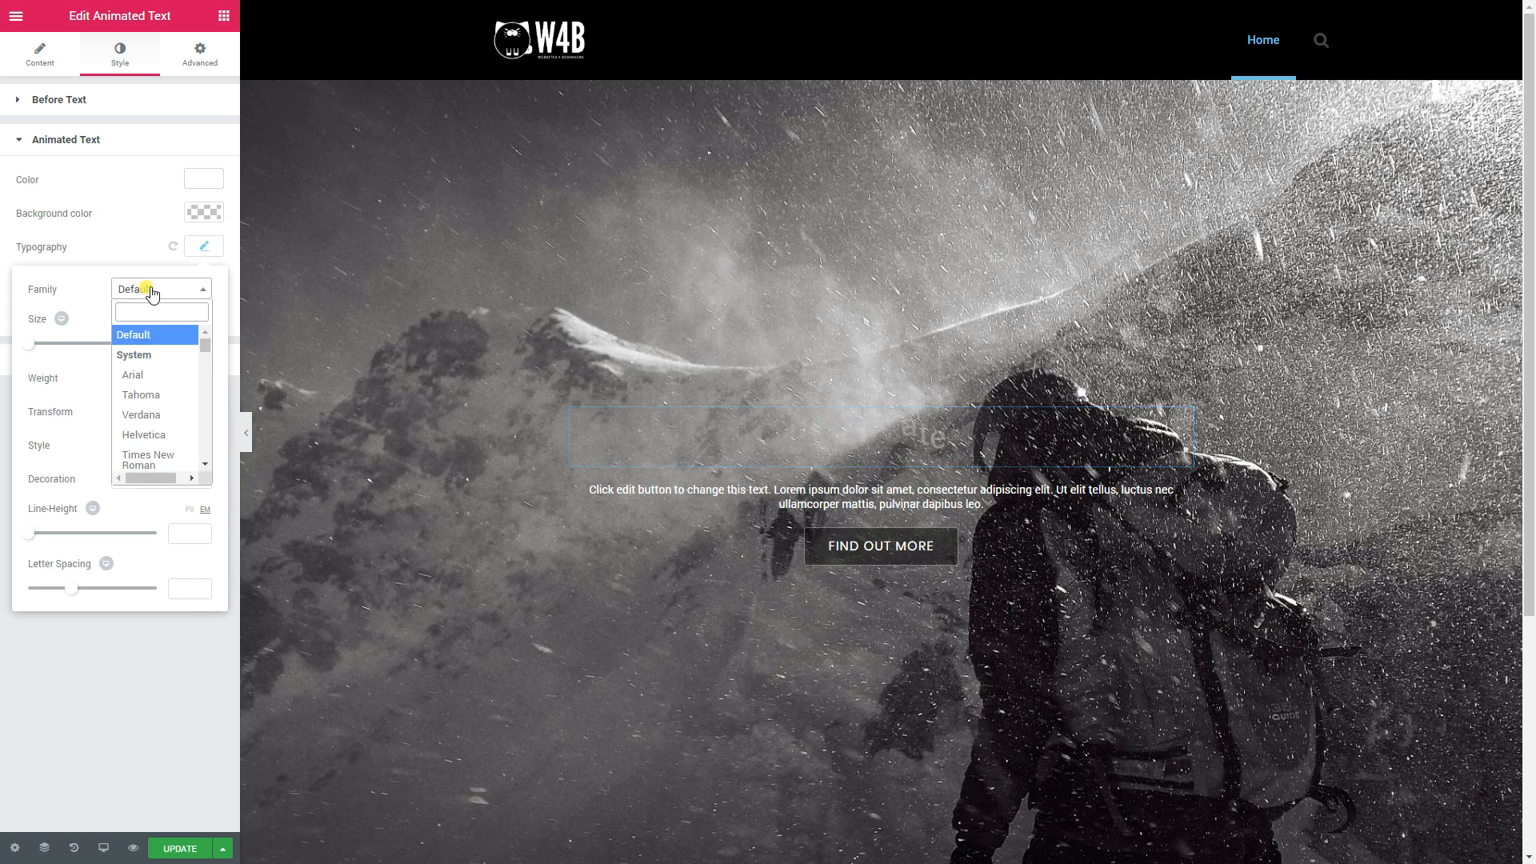
pyautogui.write('poppins')
pyautogui.press('Return')
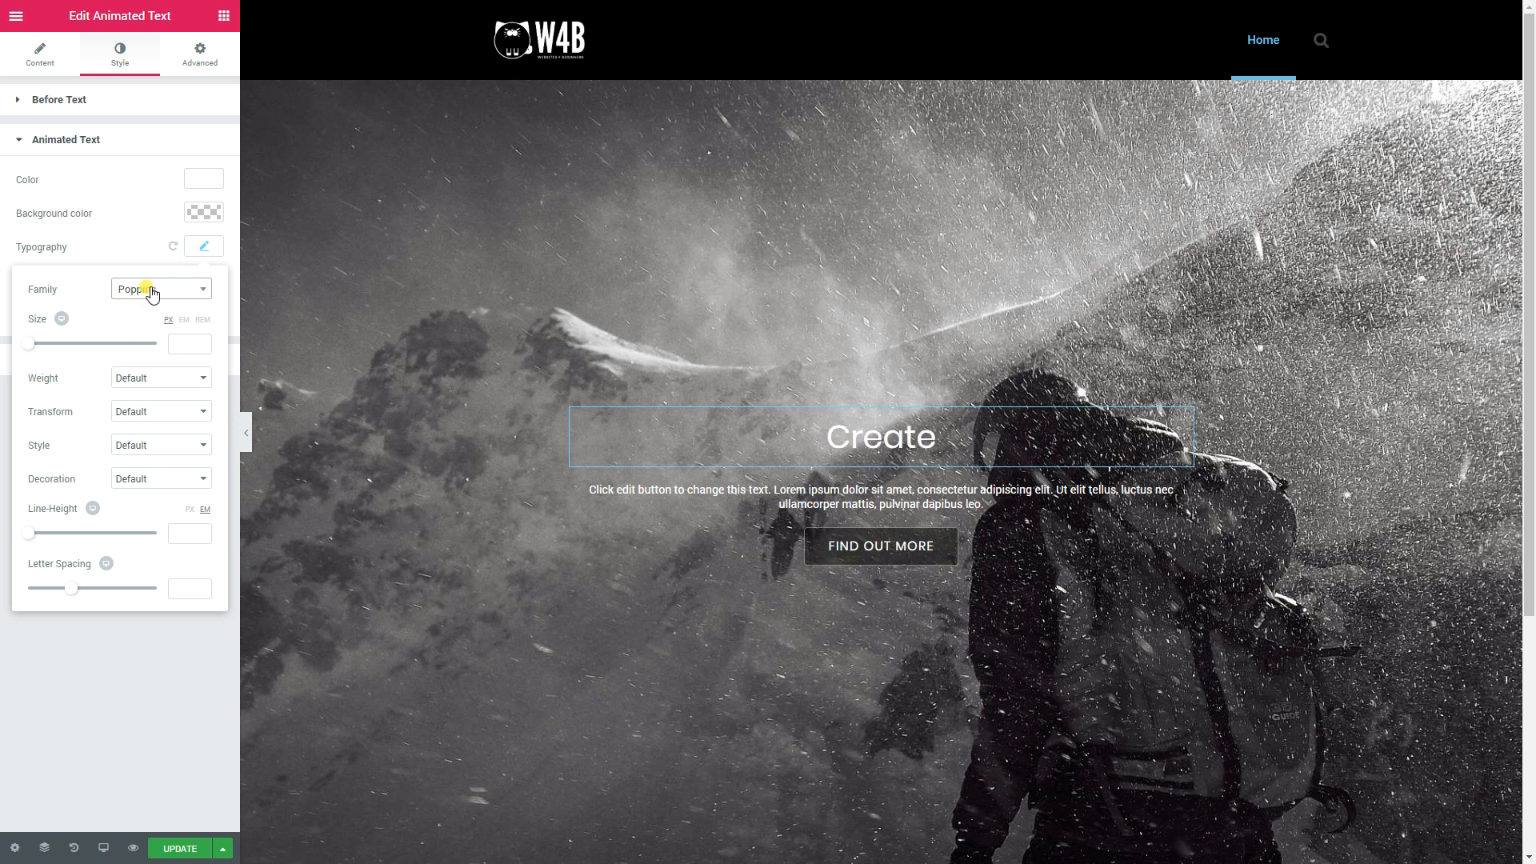
pyautogui.moveTo(24, 347); pyautogui.dragTo(120, 358)
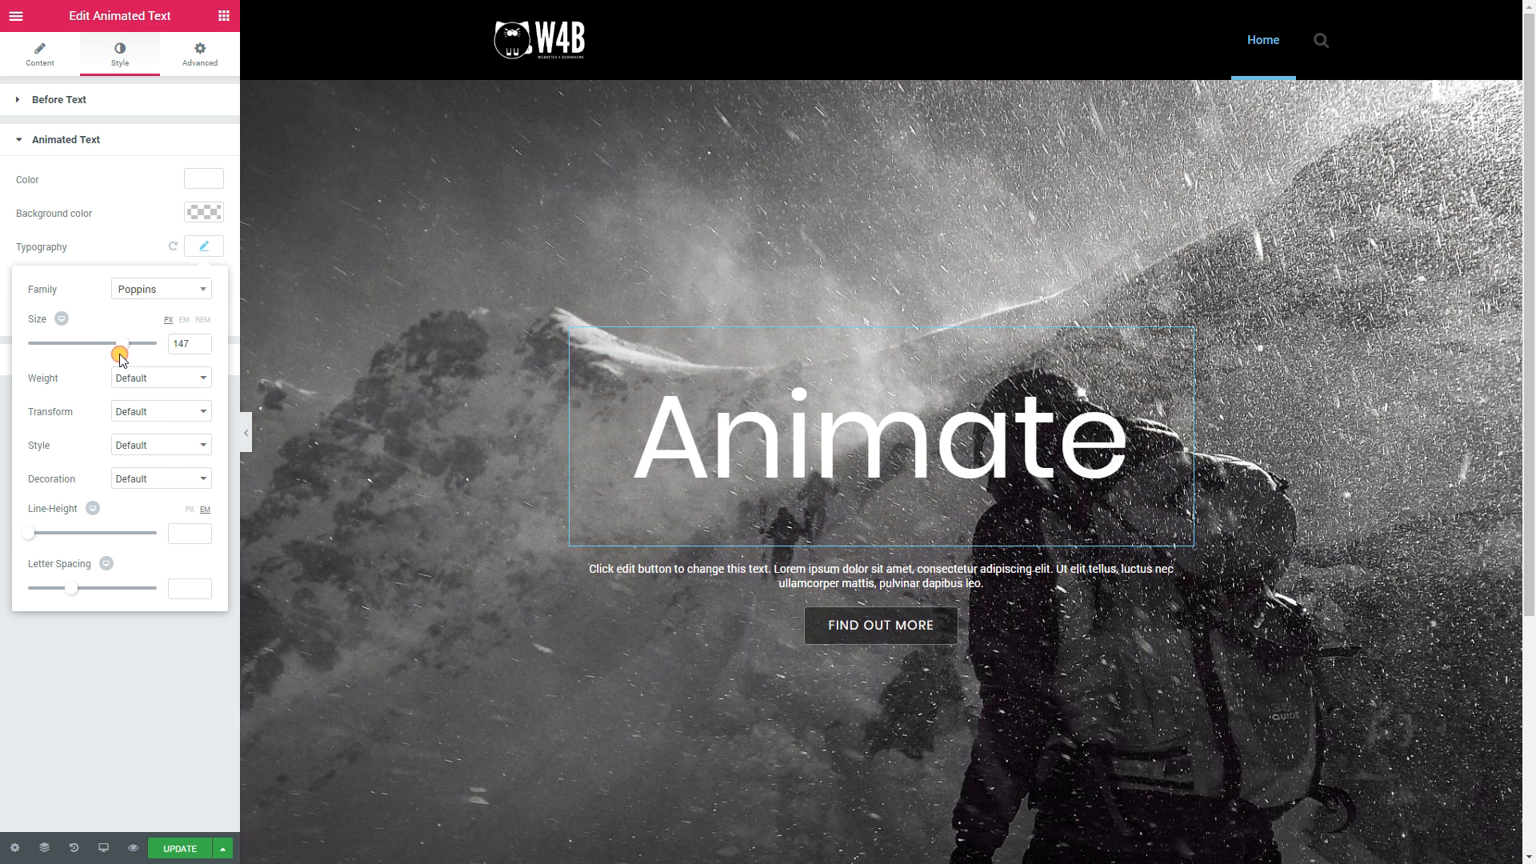
# Step: Give the animated text a weight of 700 and an Uppercase transform
pyautogui.click(154, 387)
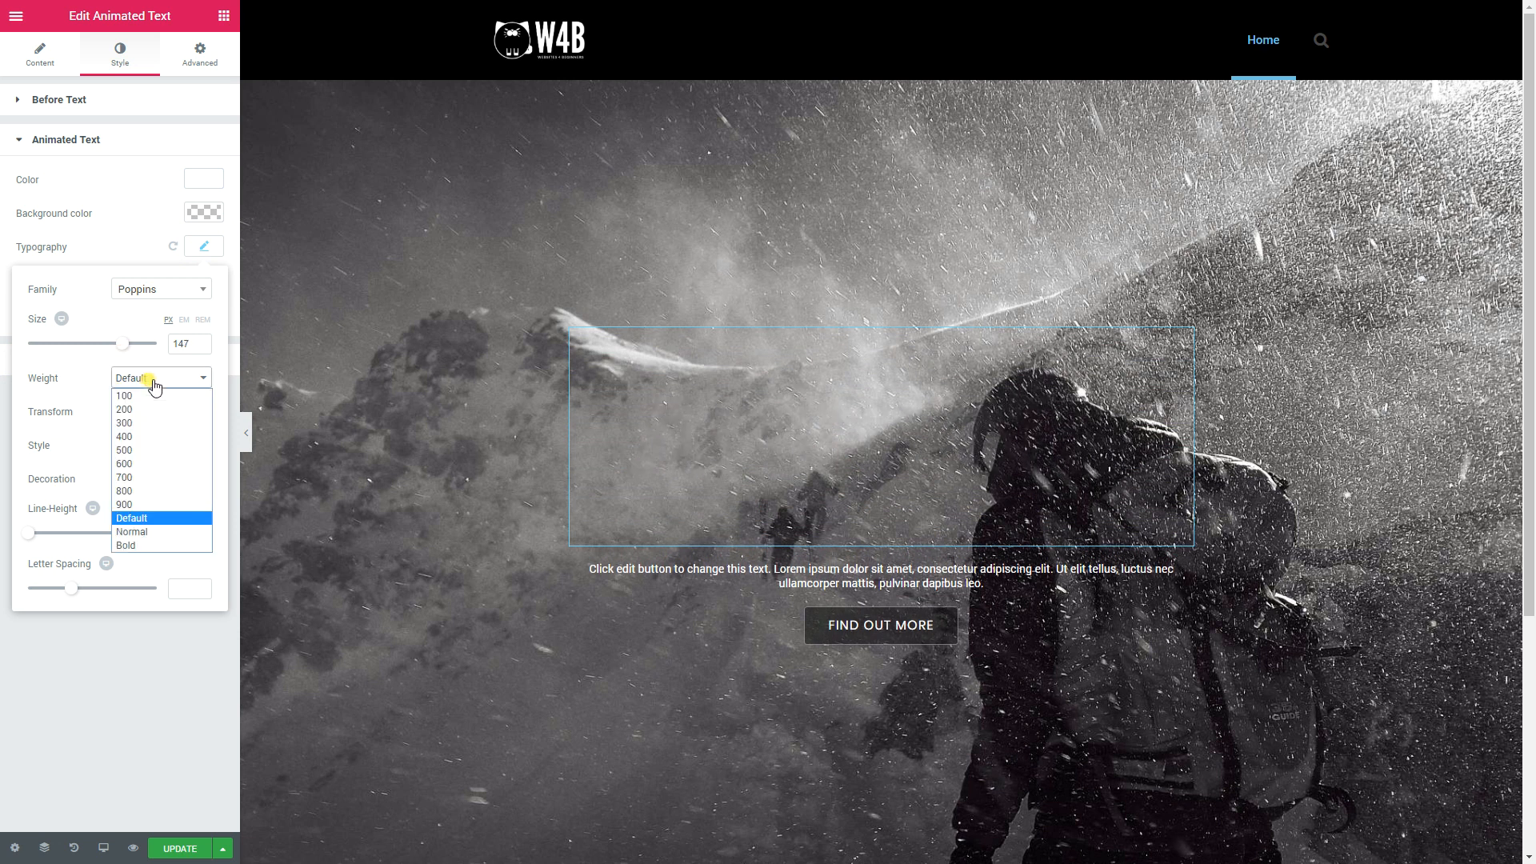
pyautogui.click(130, 478)
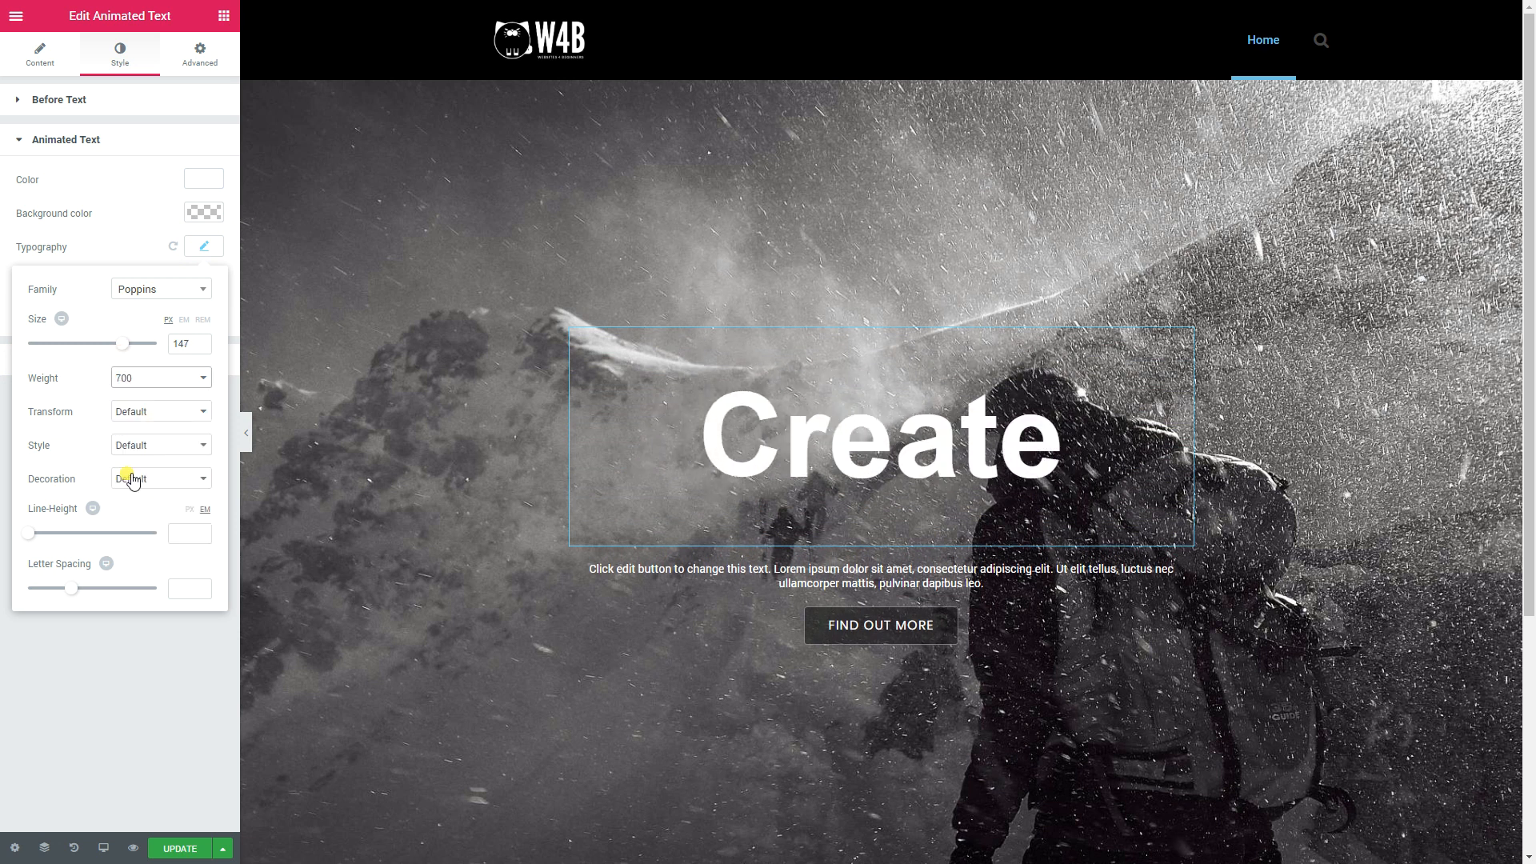
pyautogui.click(141, 413)
pyautogui.click(132, 439)
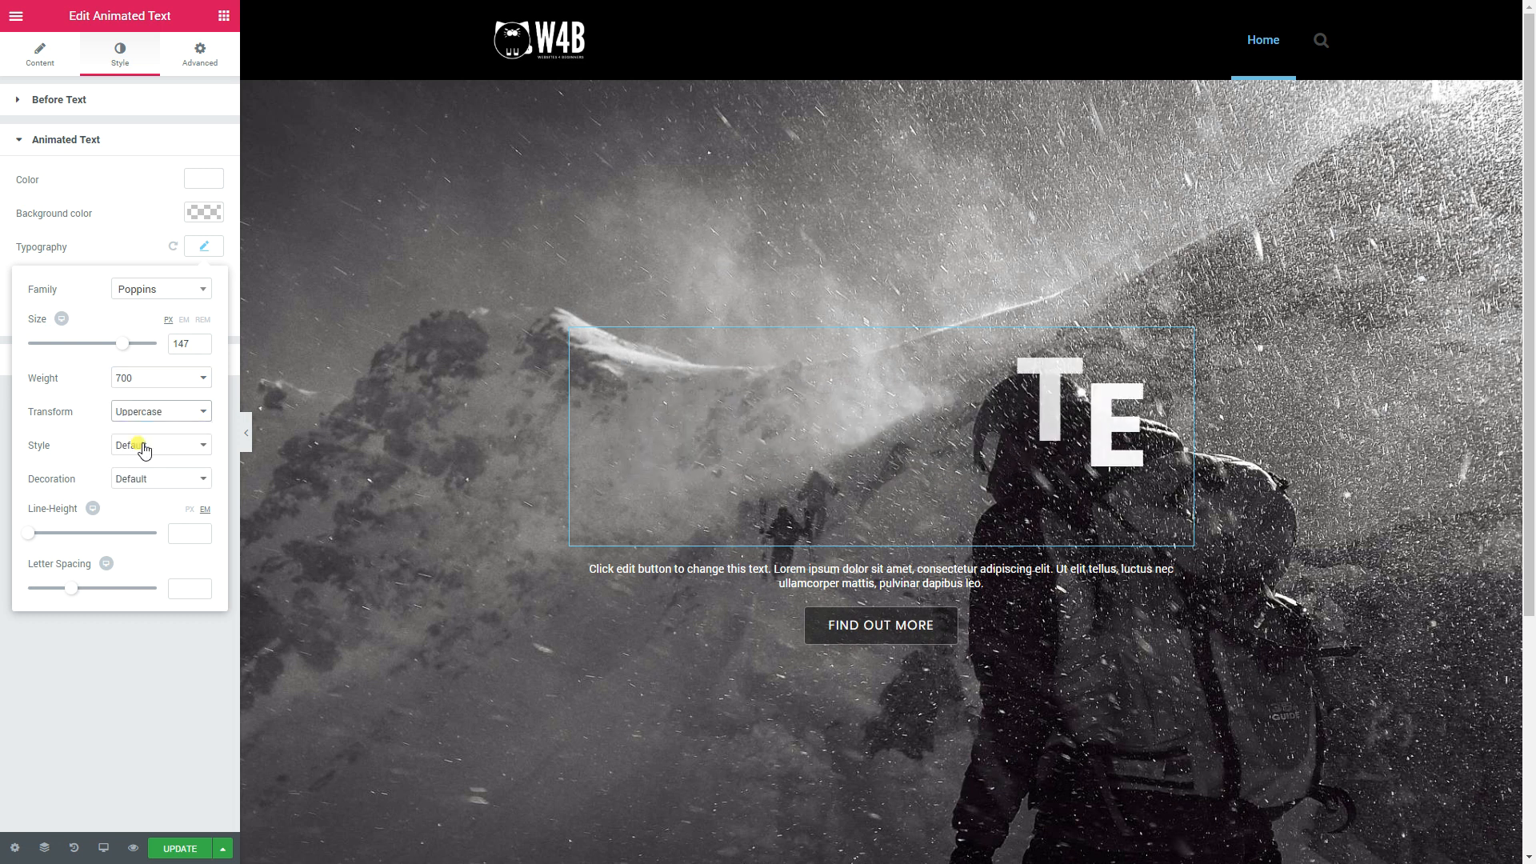
# Step: Set the animated text's letter spacing to 15
pyautogui.click(73, 588)
pyautogui.moveTo(75, 590); pyautogui.dragTo(203, 590)
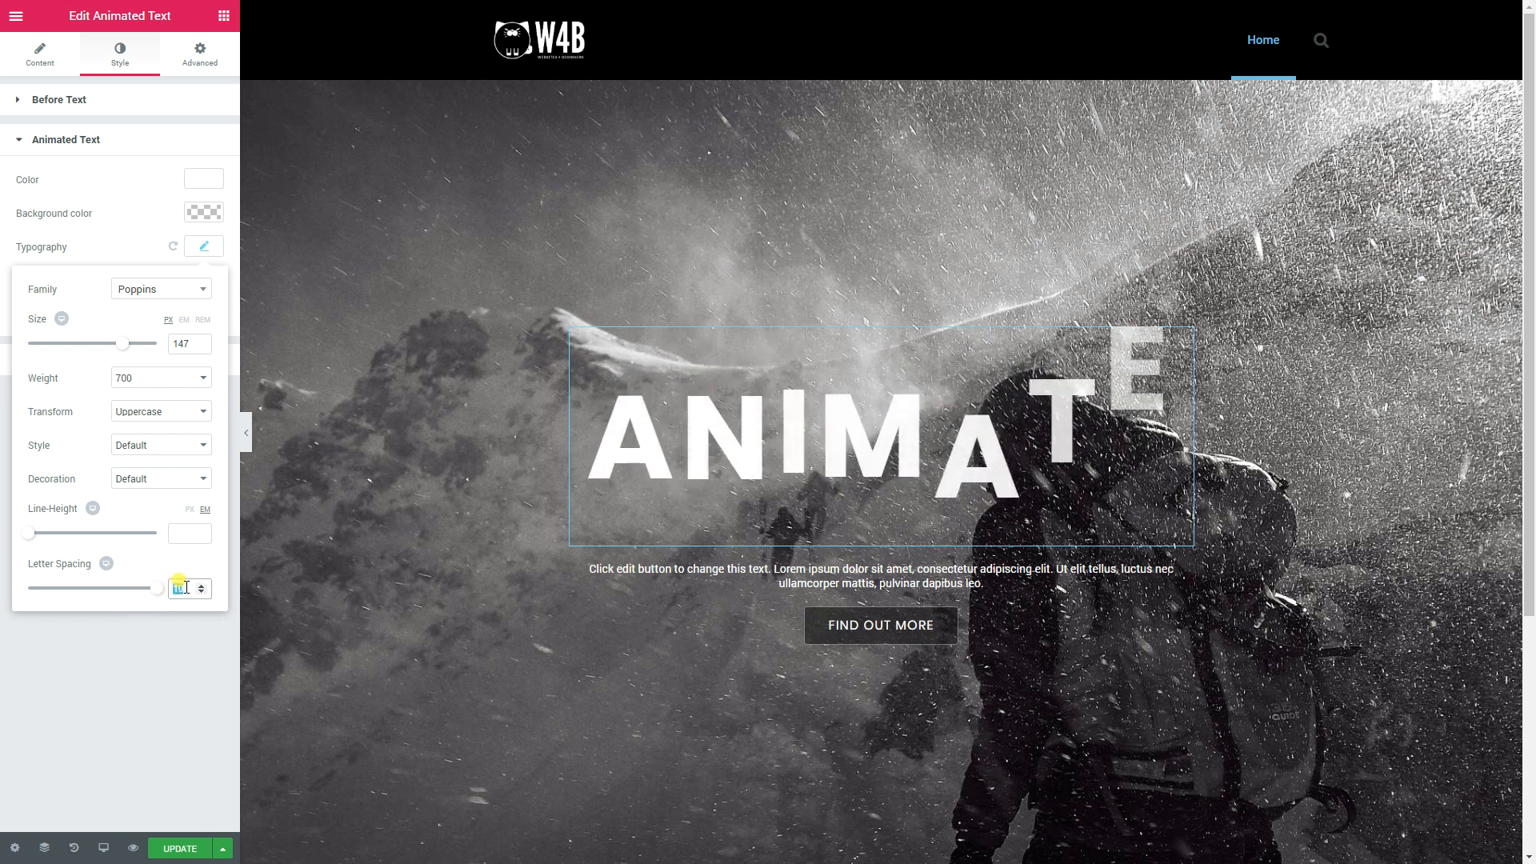
pyautogui.write('15')
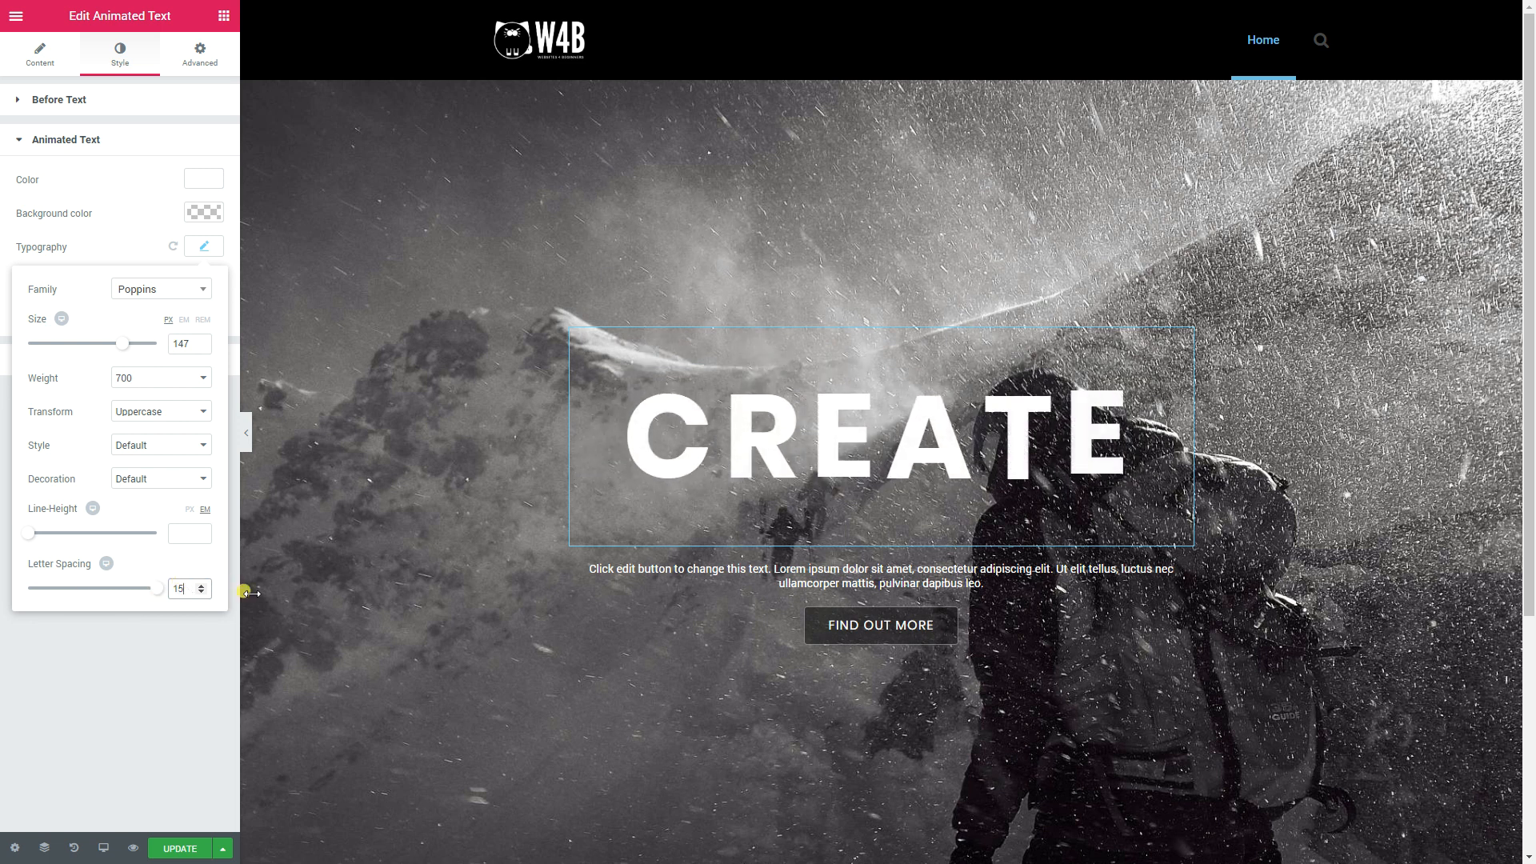
pyautogui.click(180, 679)
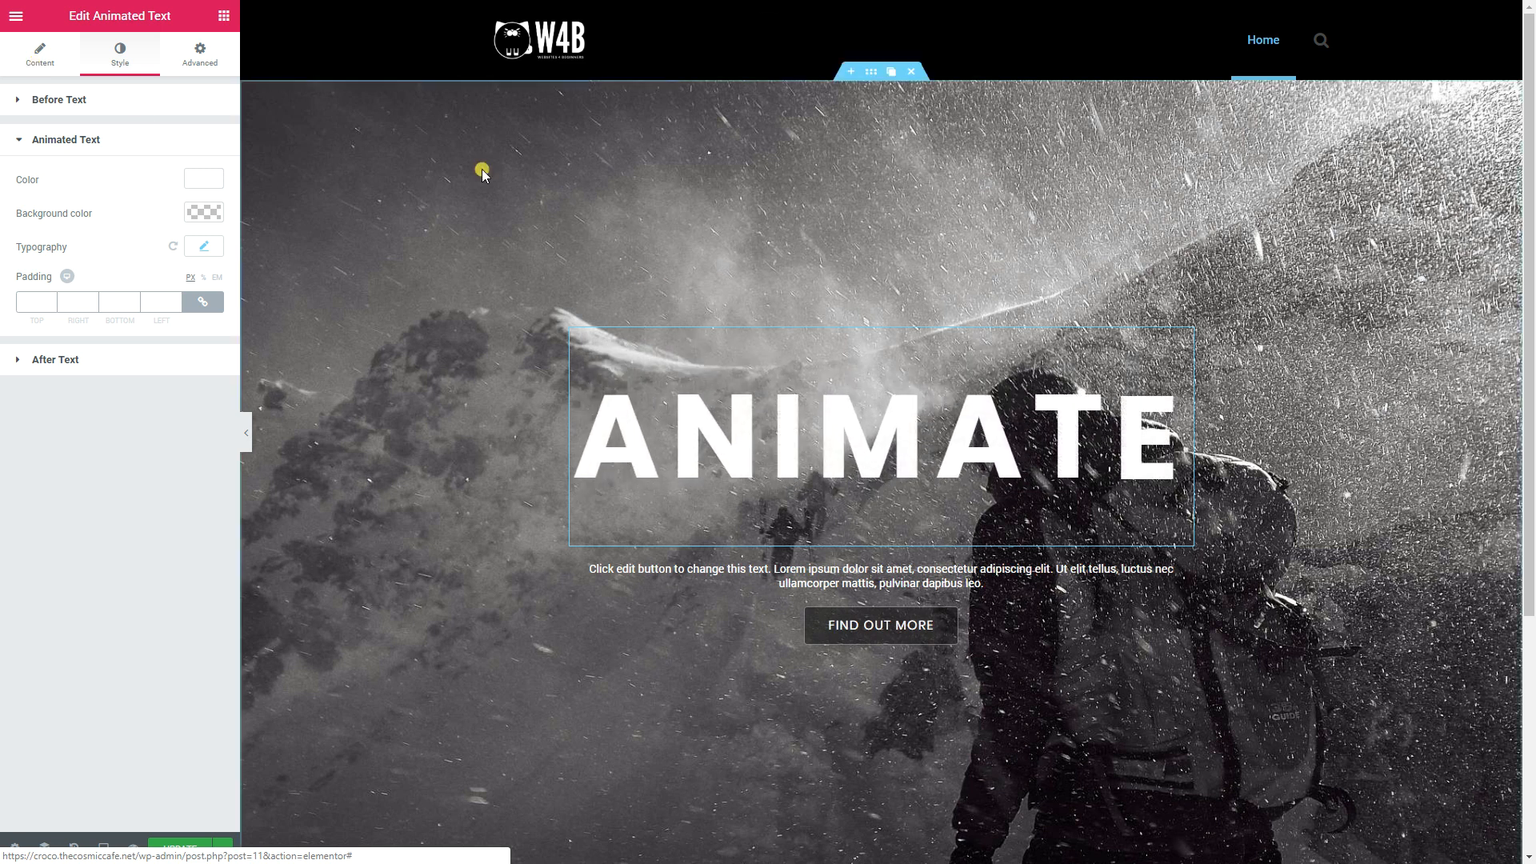
# Step: Replace the first animated text item, Create, with "Journey"
pyautogui.click(40, 54)
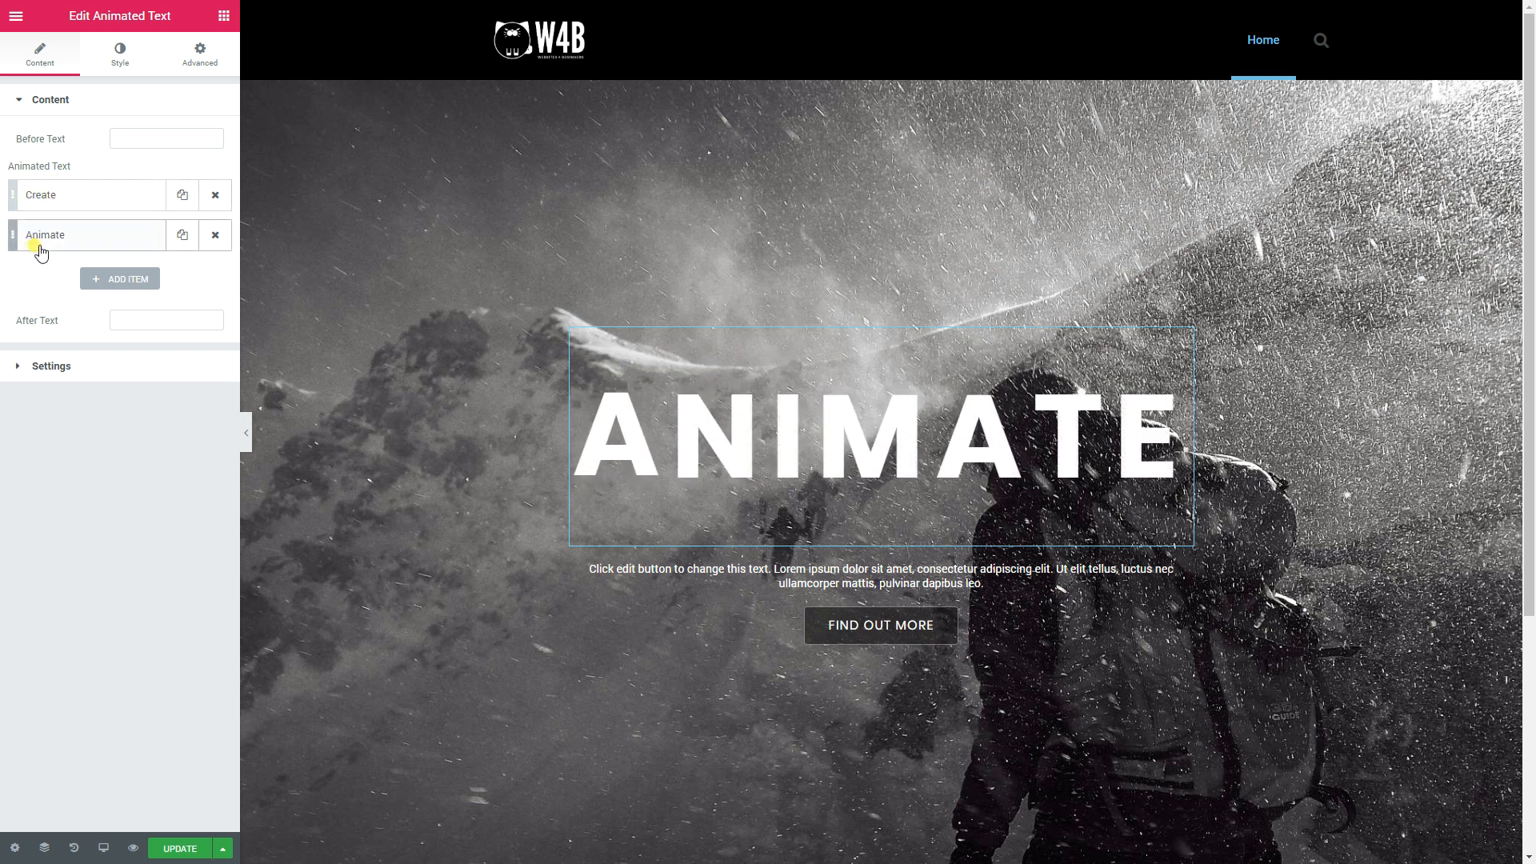
pyautogui.click(55, 207)
pyautogui.moveTo(155, 232); pyautogui.dragTo(103, 230)
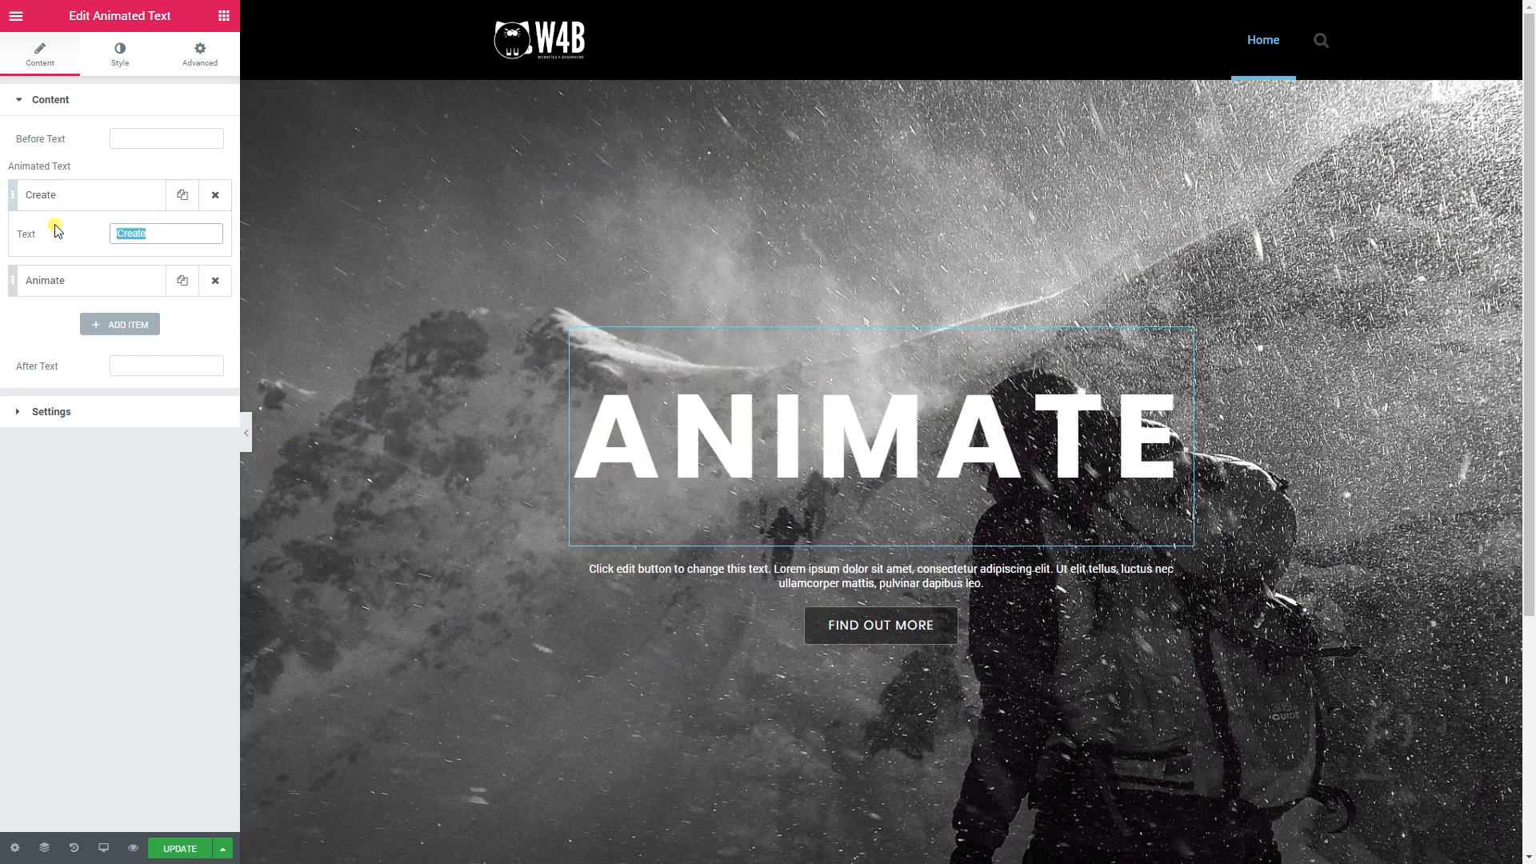
pyautogui.write('Journey')
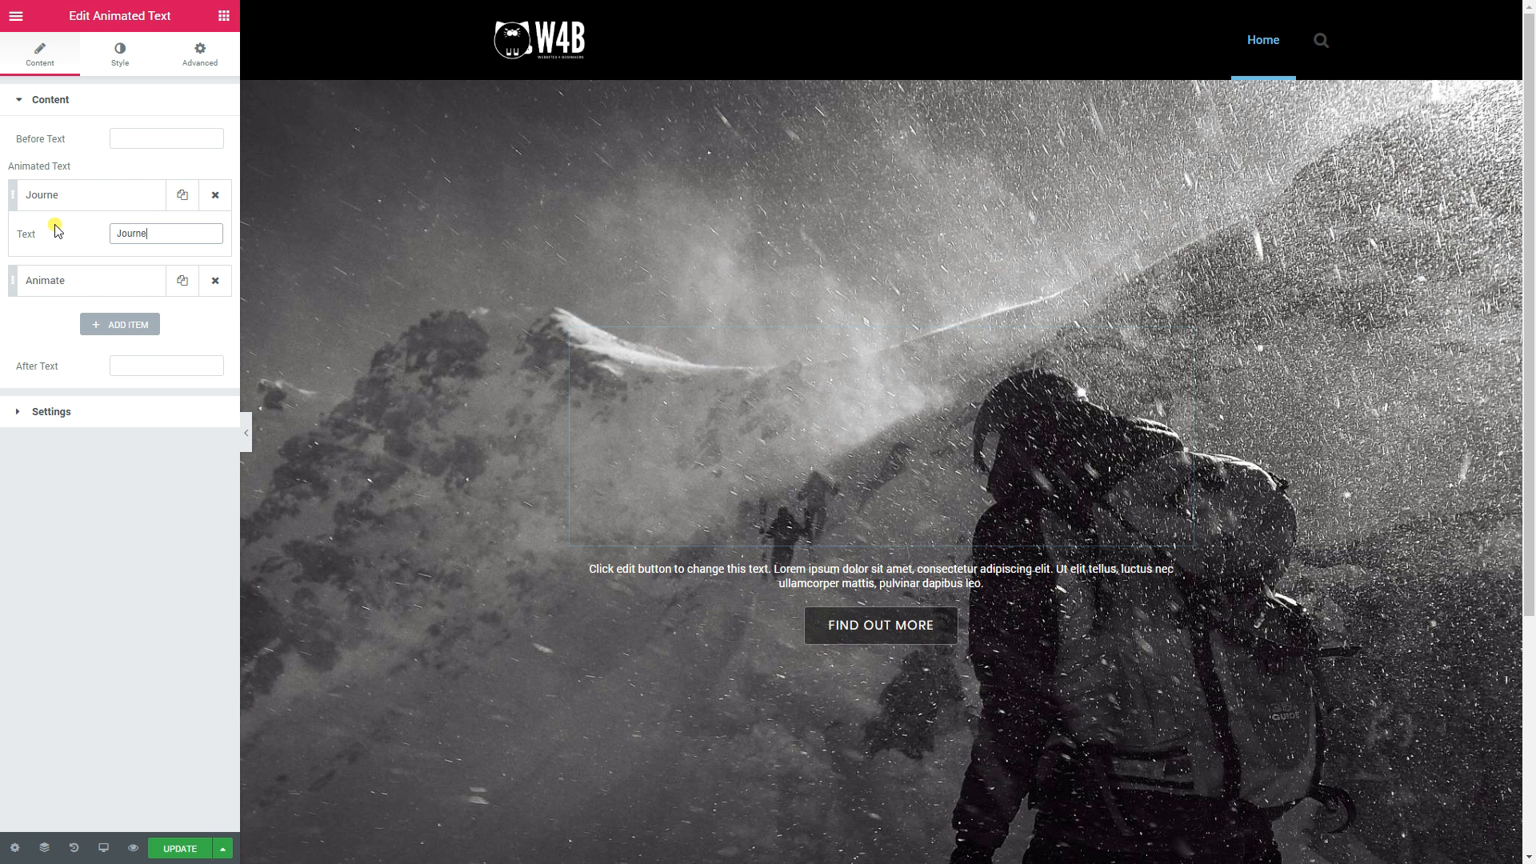
pyautogui.click(69, 200)
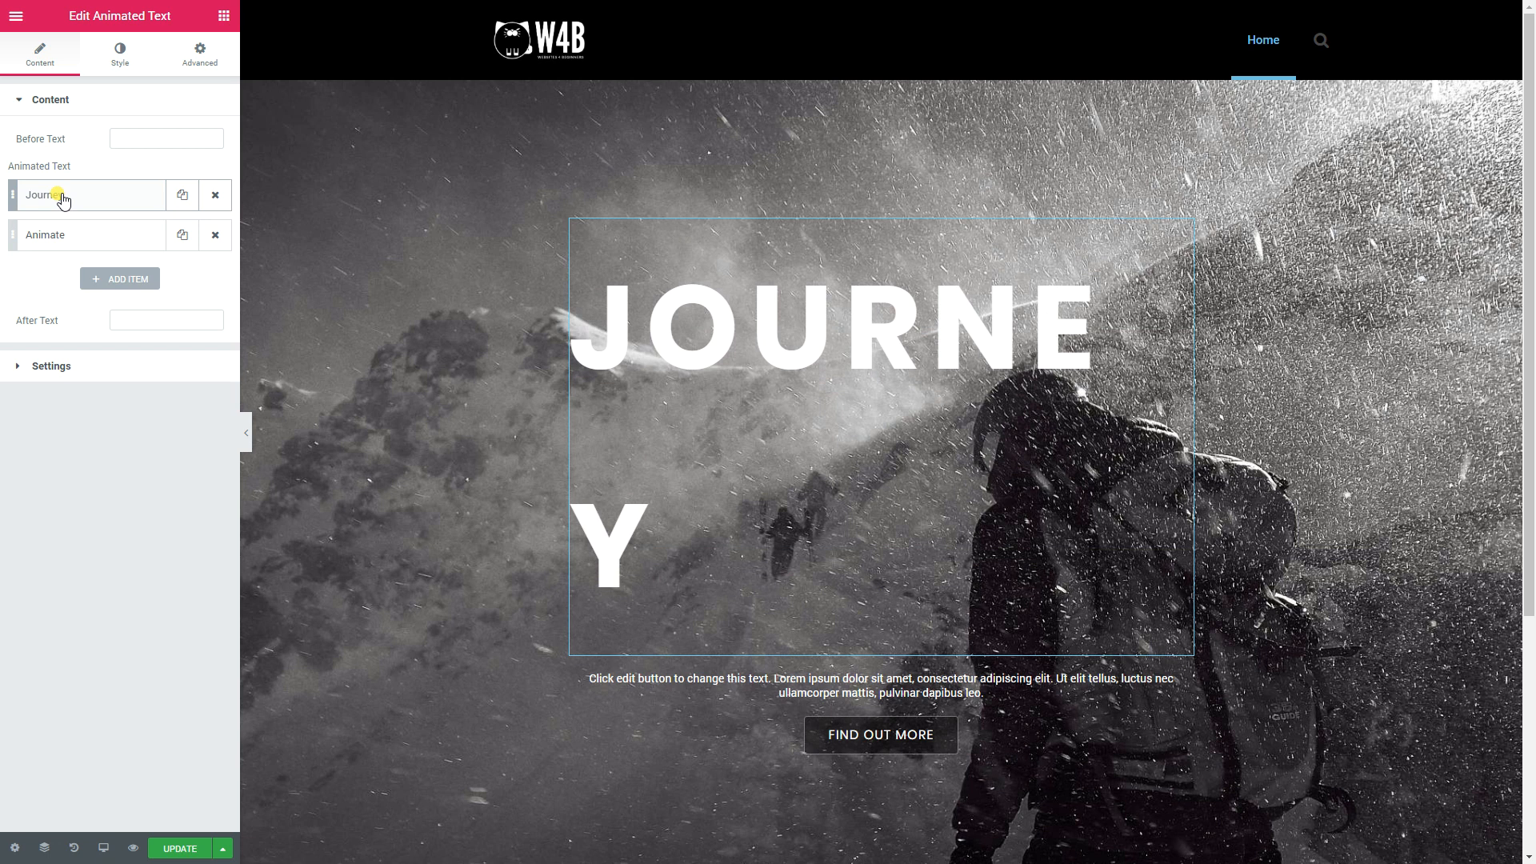
# Step: Change the second animated text item to "Discover" and add a third item reading "Explore"
pyautogui.click(49, 240)
pyautogui.moveTo(161, 272); pyautogui.dragTo(86, 276)
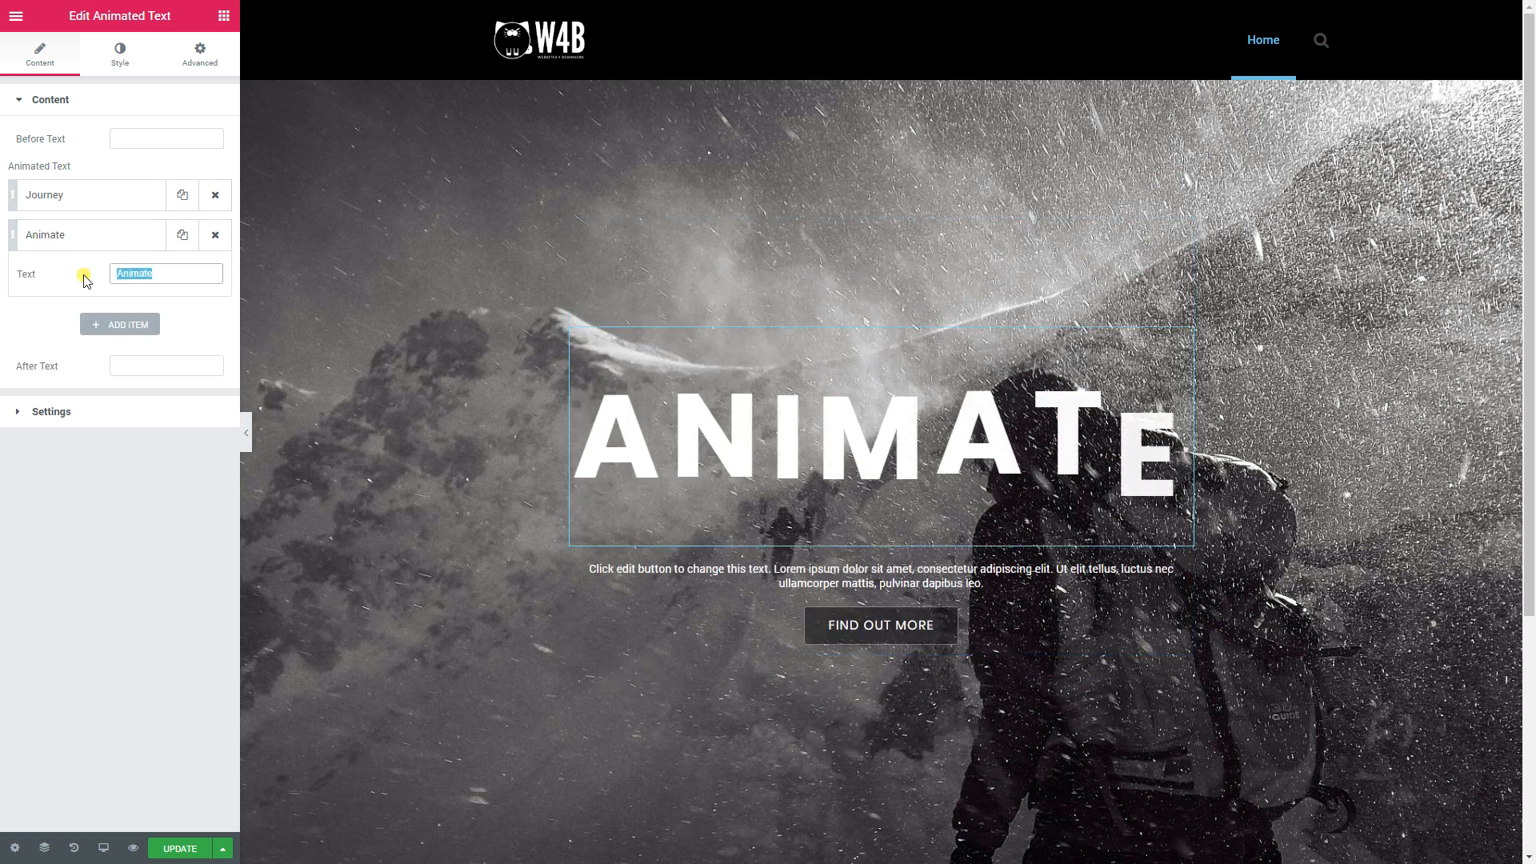
pyautogui.write('Disc')
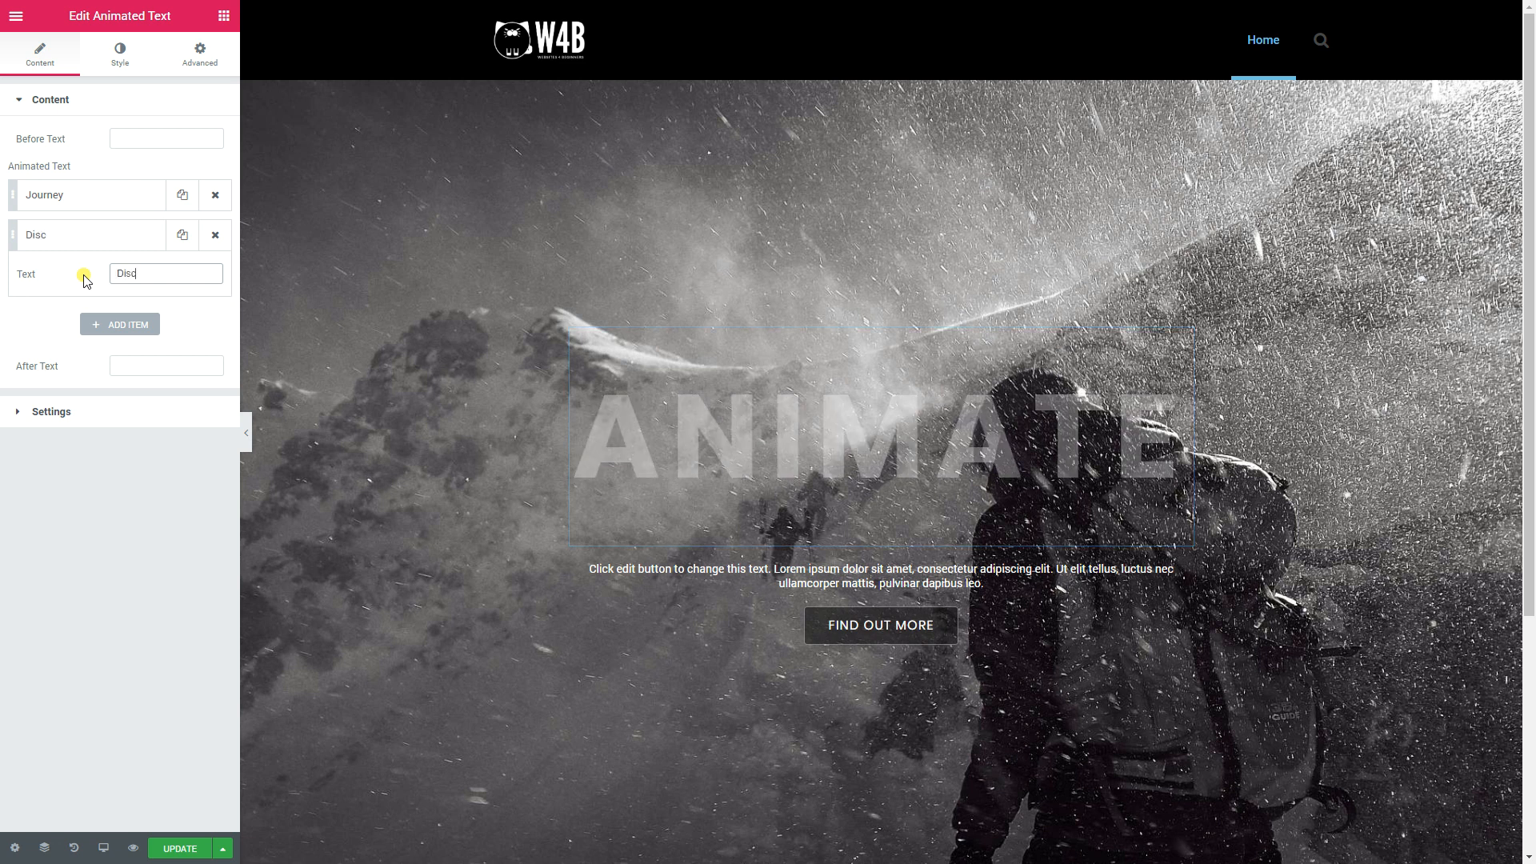
pyautogui.write('over')
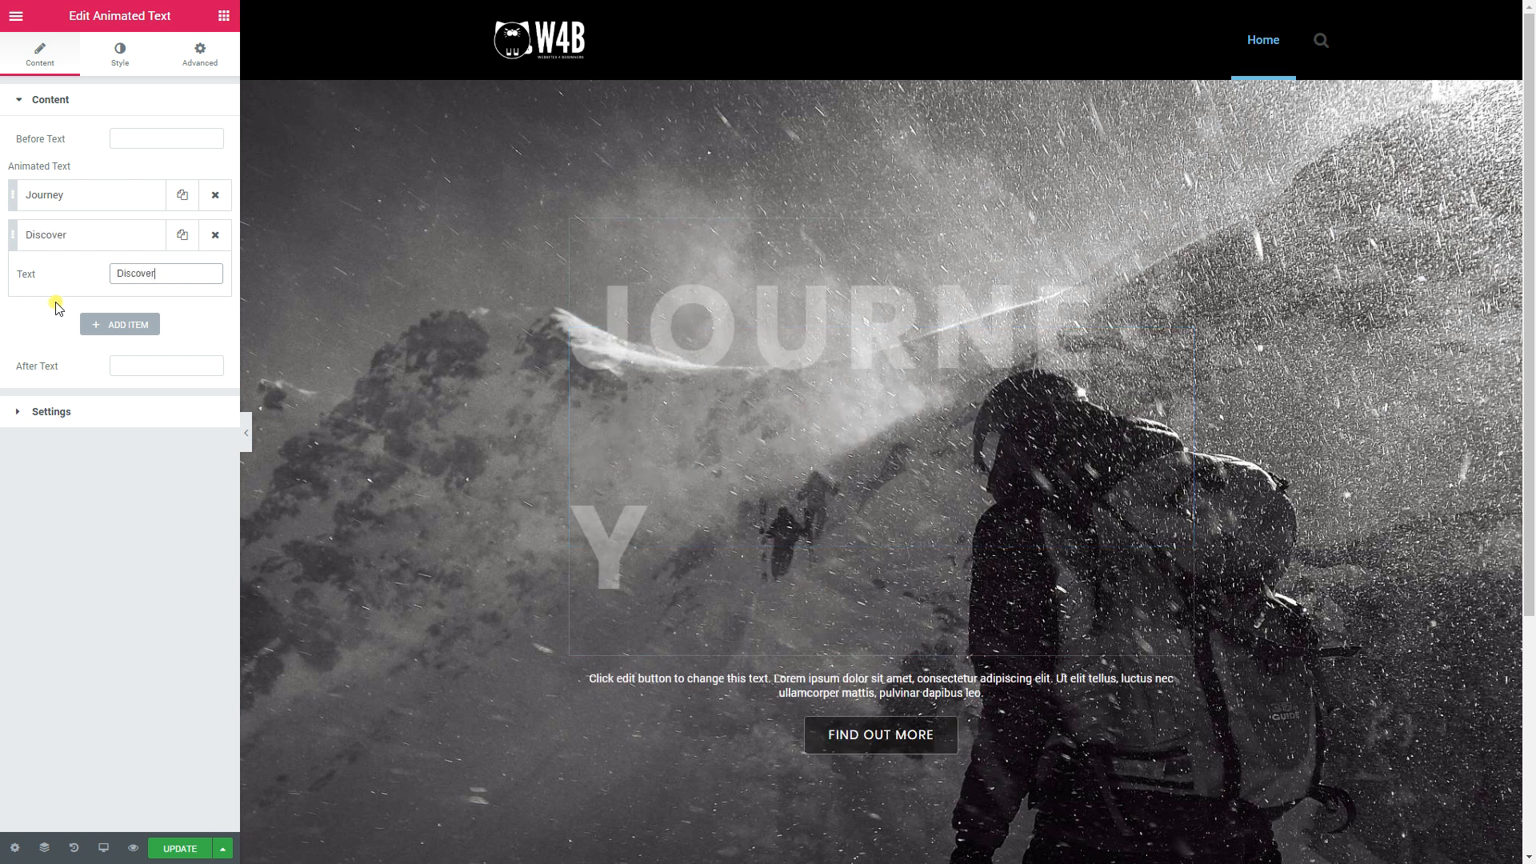
pyautogui.click(113, 321)
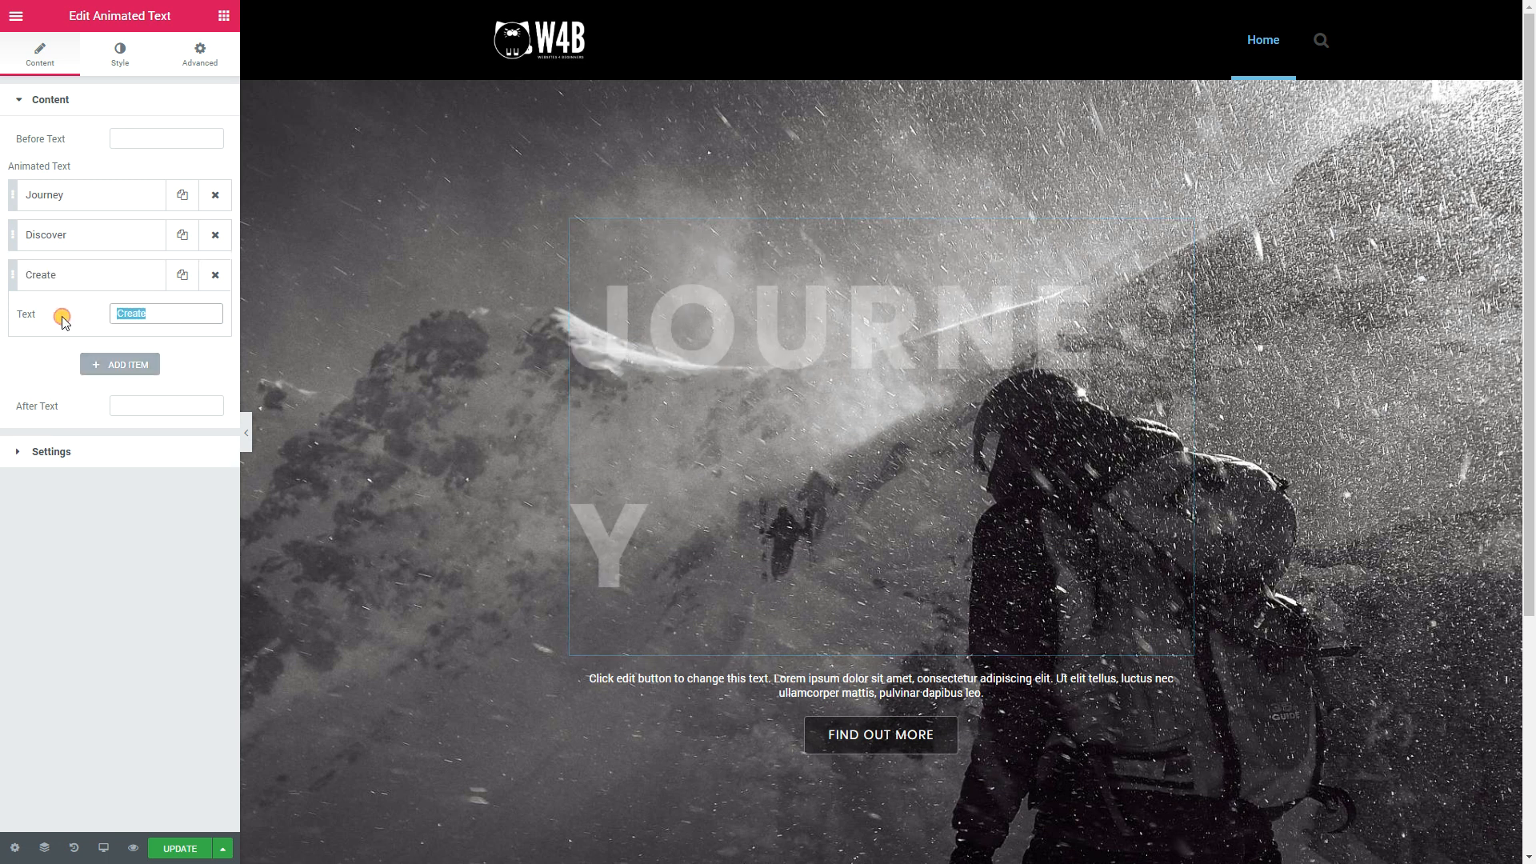
pyautogui.write('Explore')
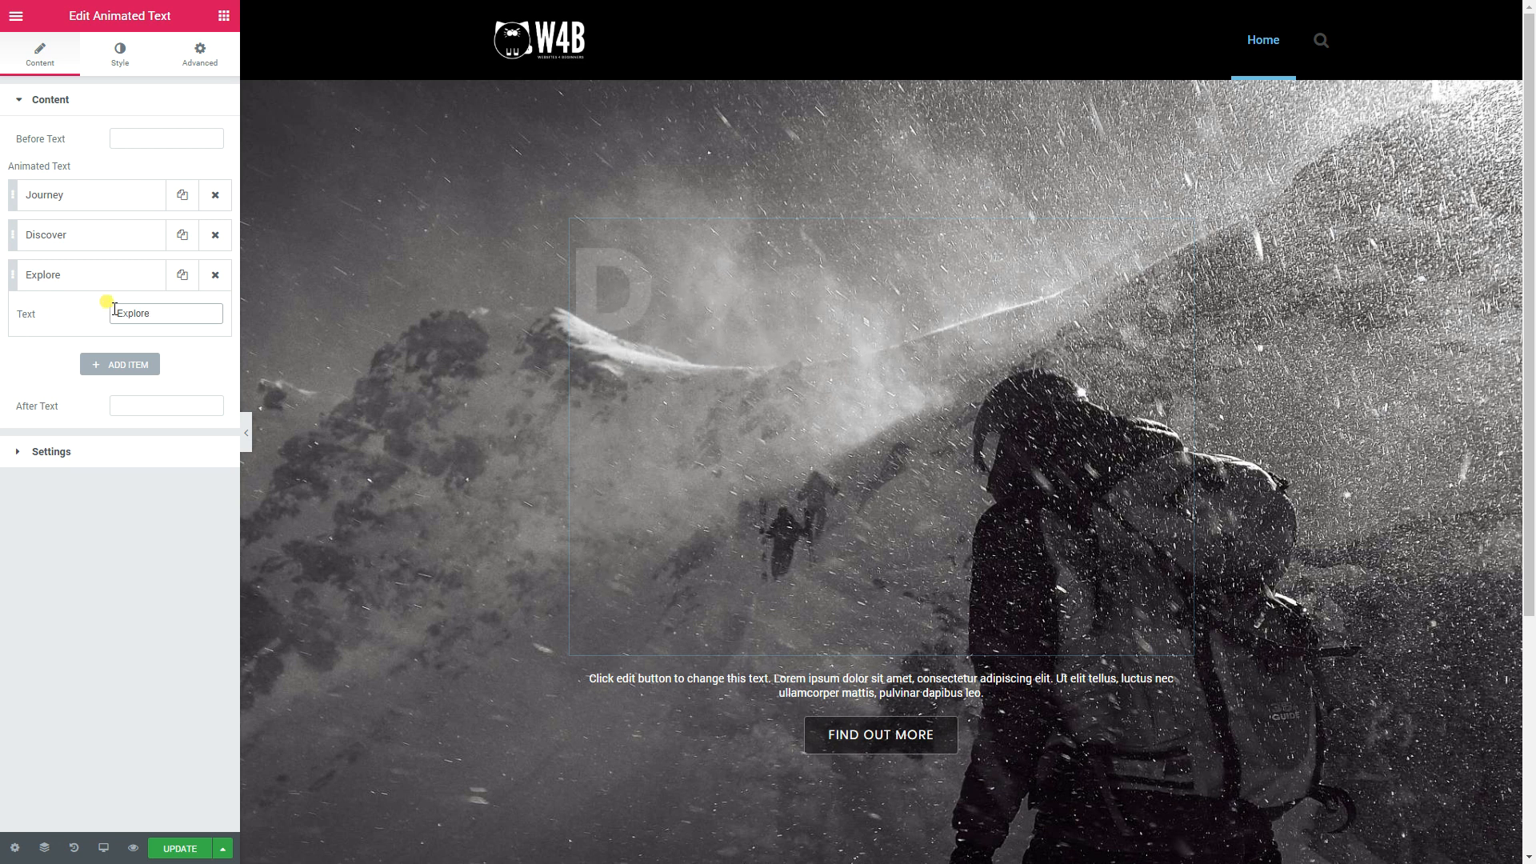
# Step: Reduce the animated text's font size to about 122 px so each word fits on one line
pyautogui.click(121, 60)
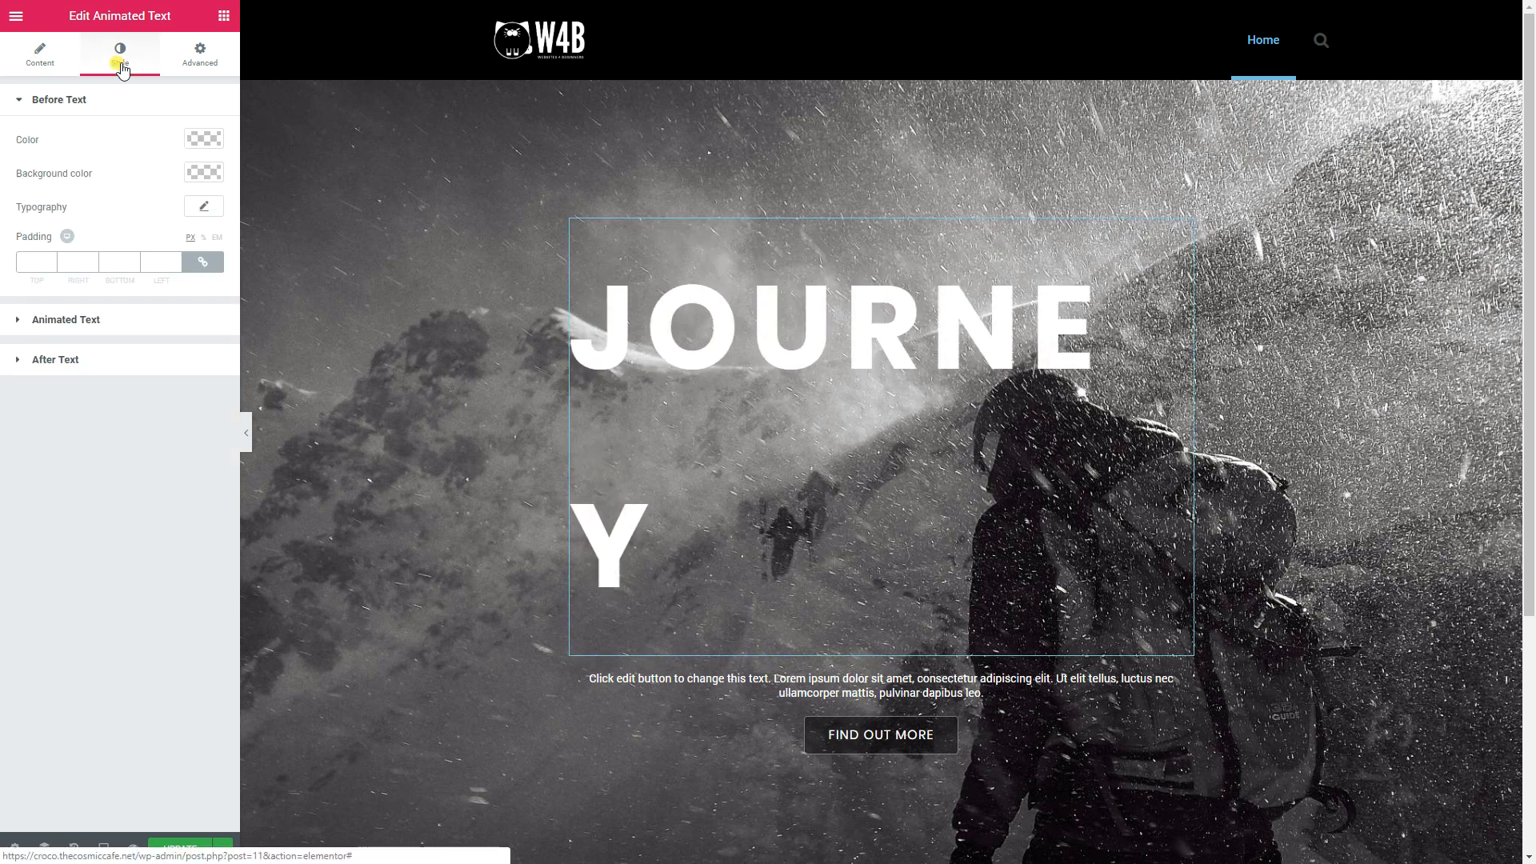
pyautogui.click(69, 322)
pyautogui.click(201, 248)
pyautogui.moveTo(124, 352); pyautogui.dragTo(109, 350)
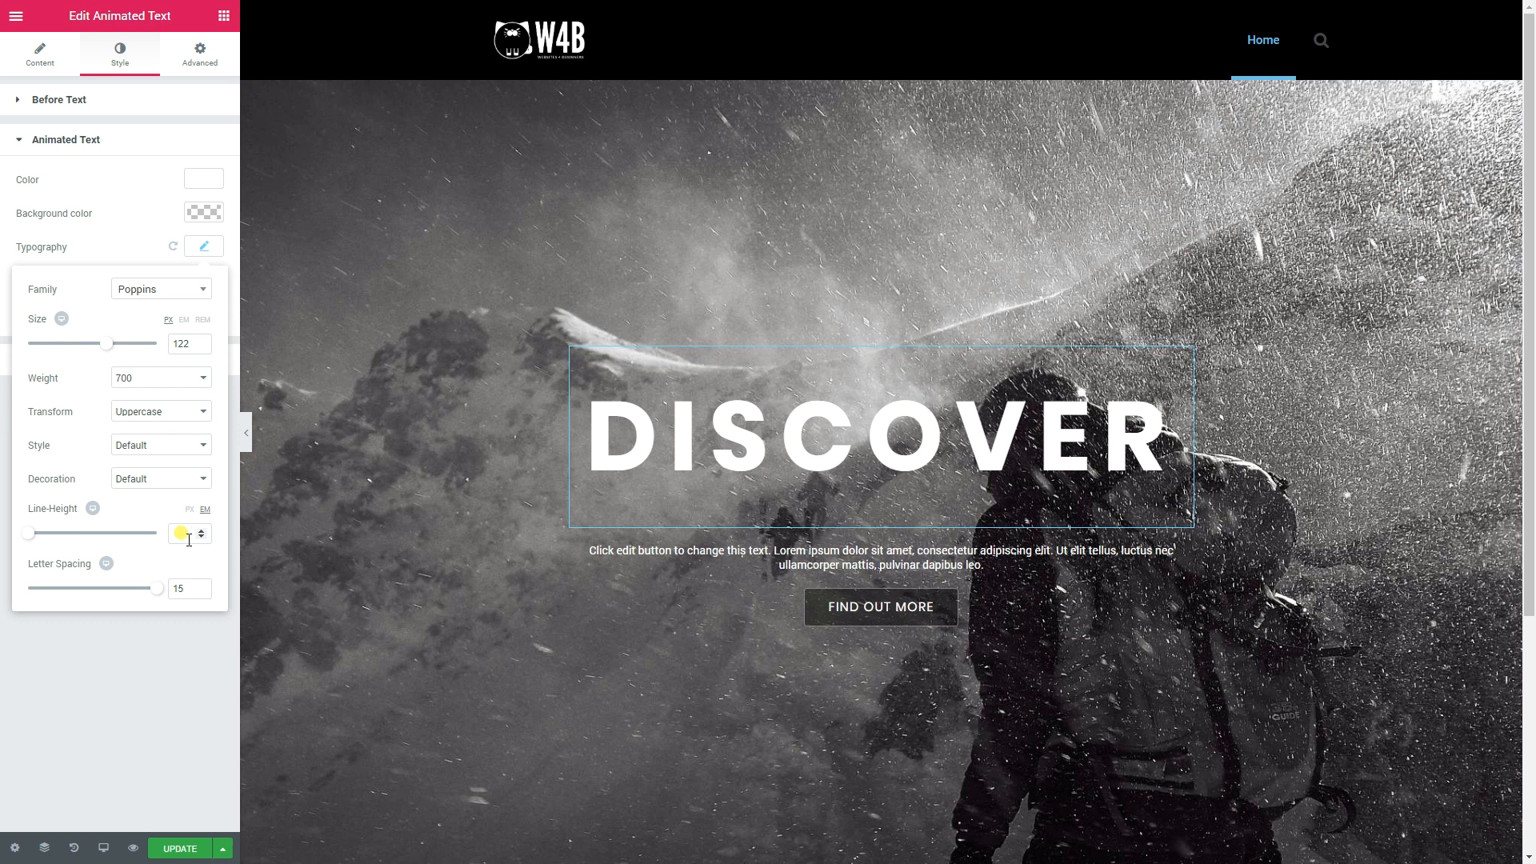
pyautogui.click(1433, 605)
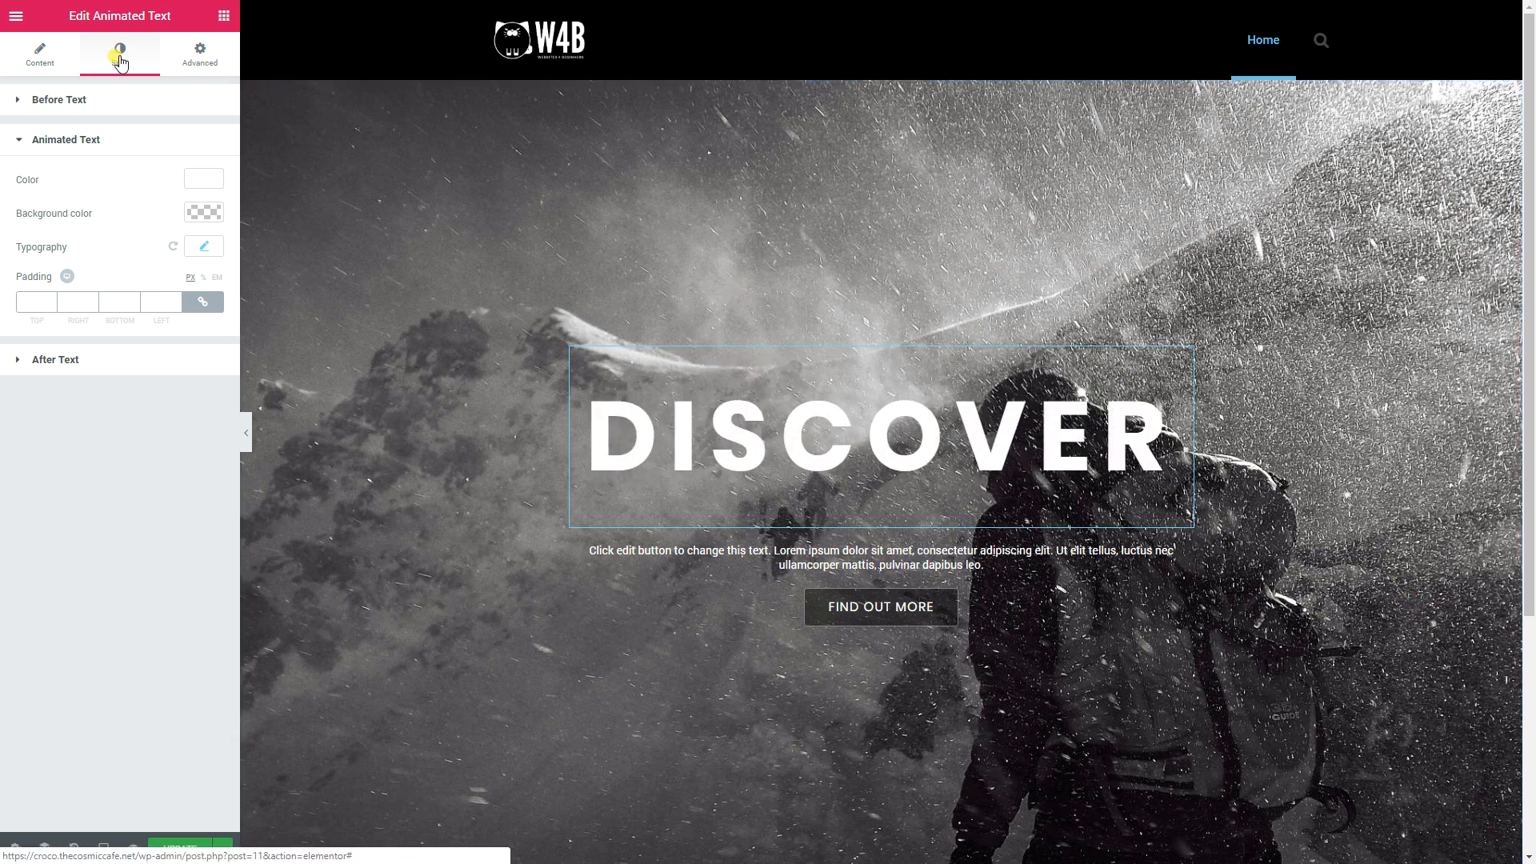
# Step: Set the animated text's line height to 1 em
pyautogui.click(196, 246)
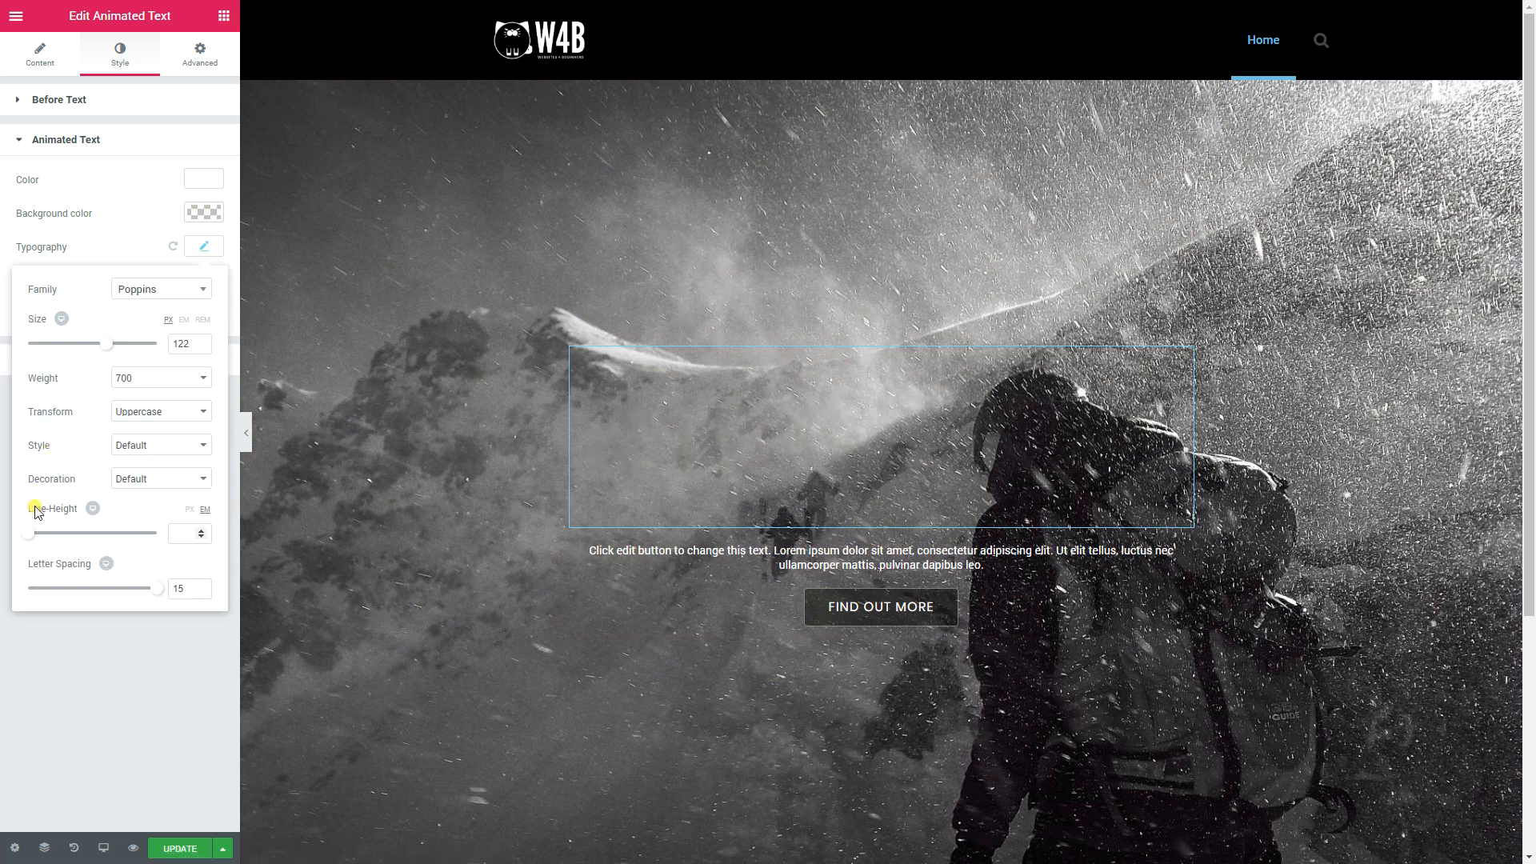
pyautogui.click(192, 534)
pyautogui.write('1')
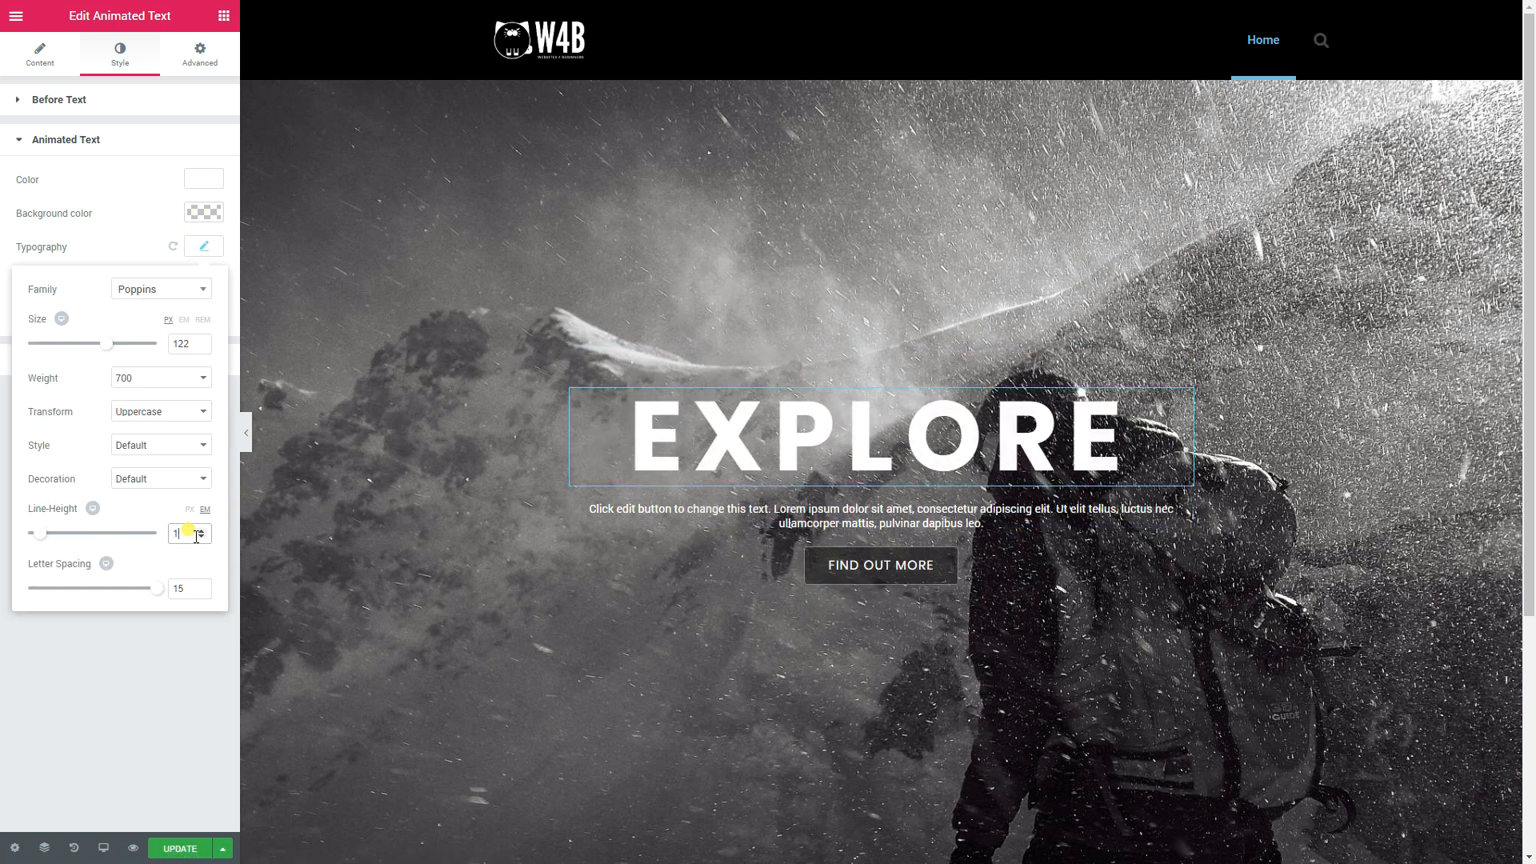
pyautogui.click(1280, 553)
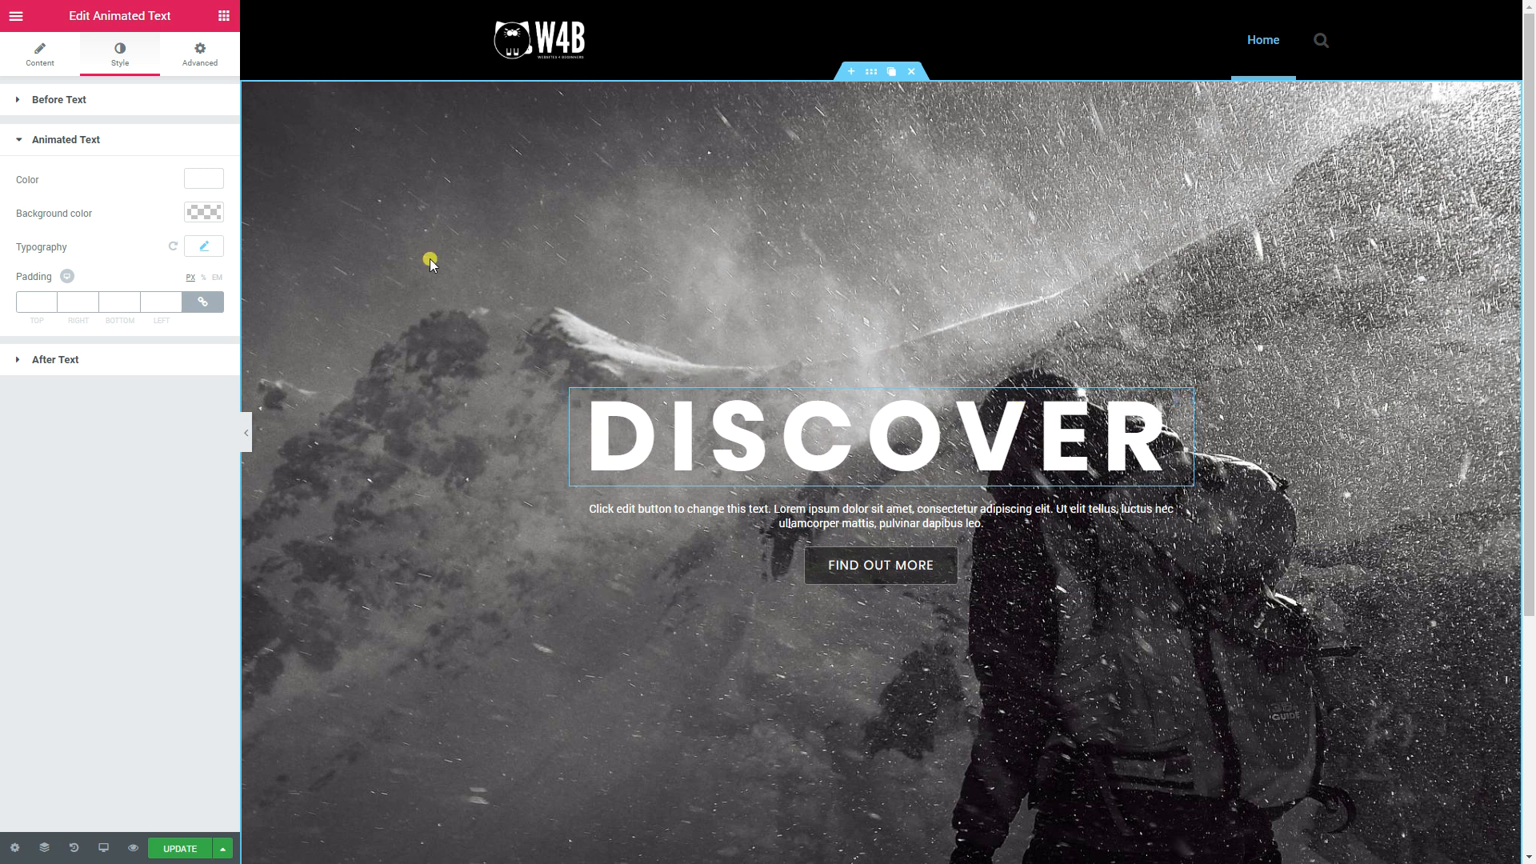
# Step: Try the Kinnect, Circus and Typing animation effects on the animated text
pyautogui.click(41, 69)
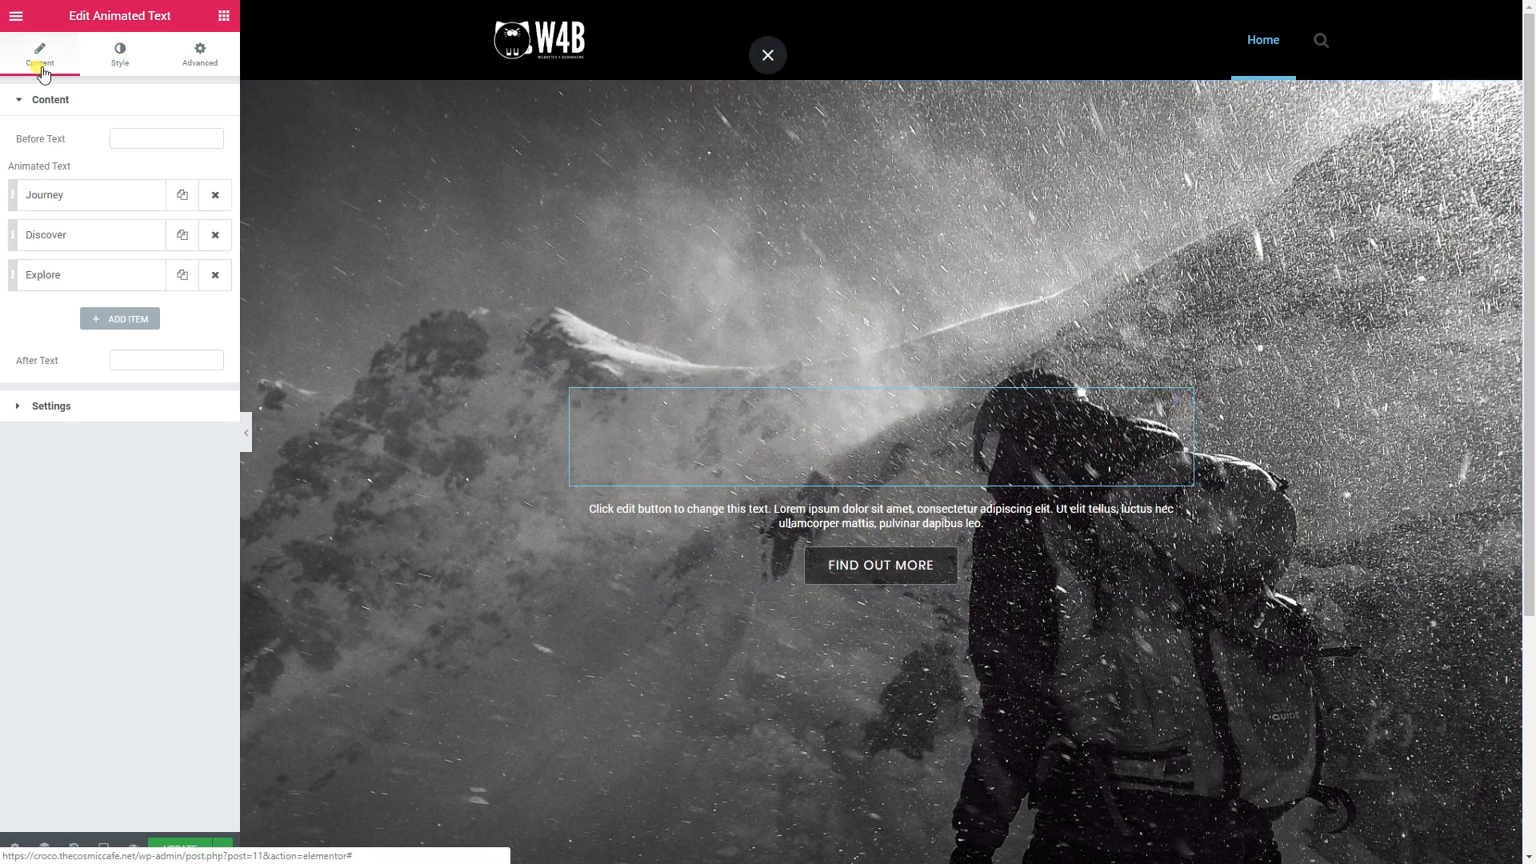
pyautogui.click(40, 406)
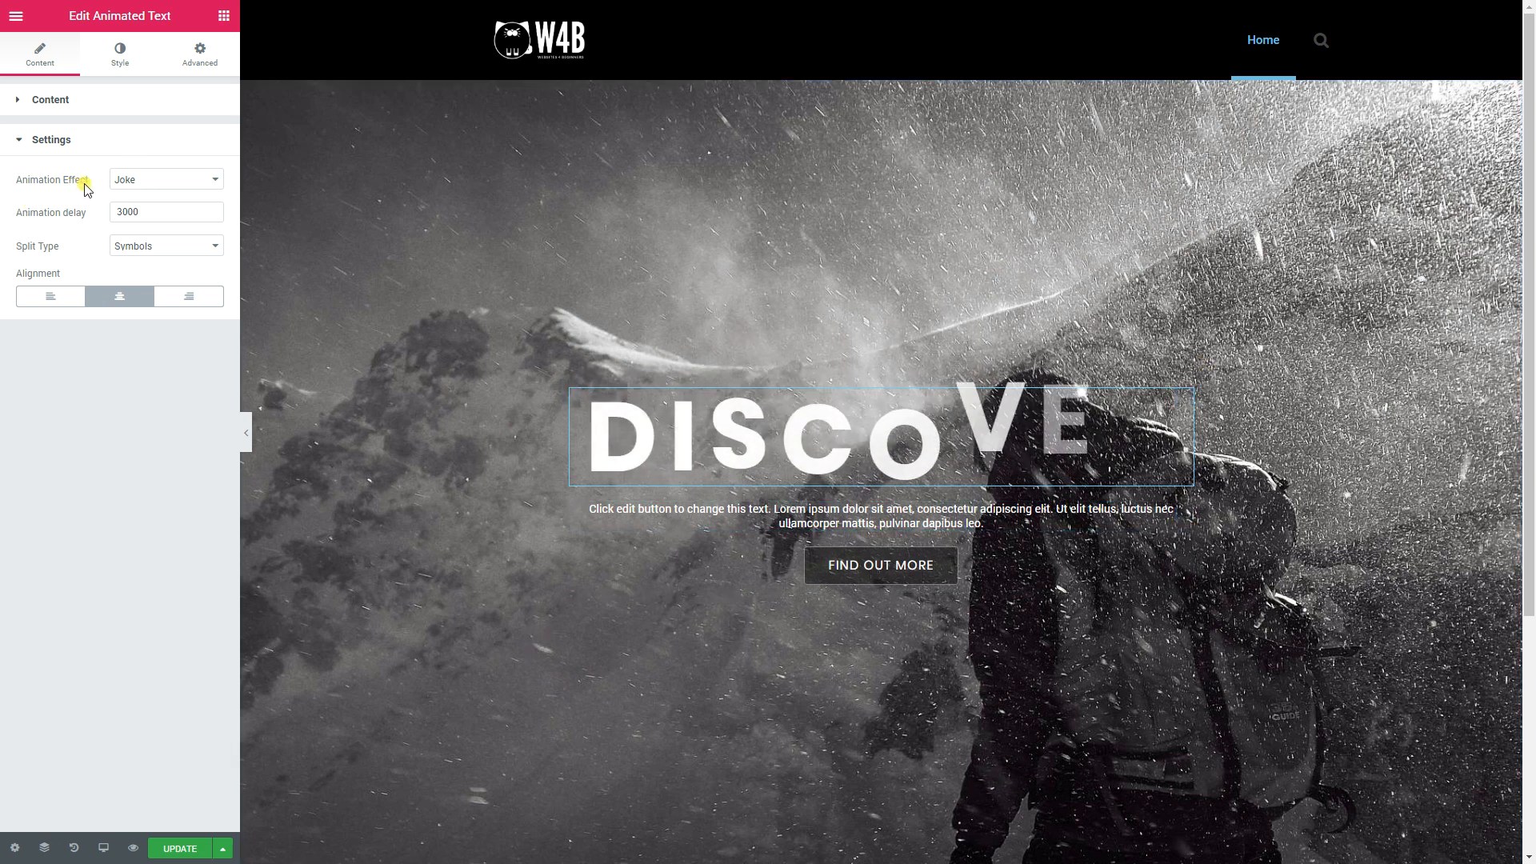
pyautogui.click(133, 190)
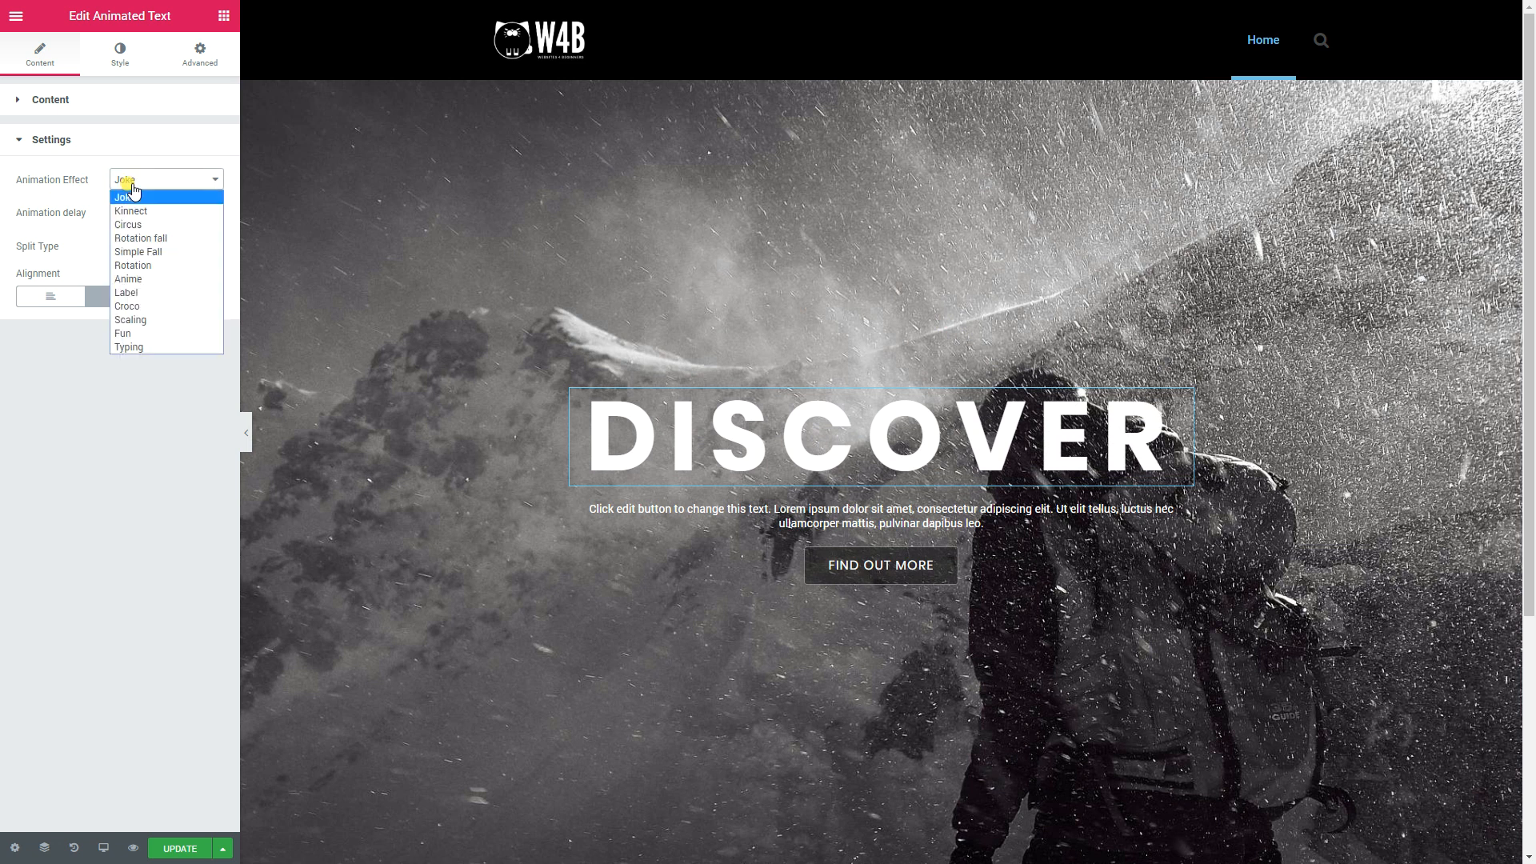
pyautogui.click(122, 208)
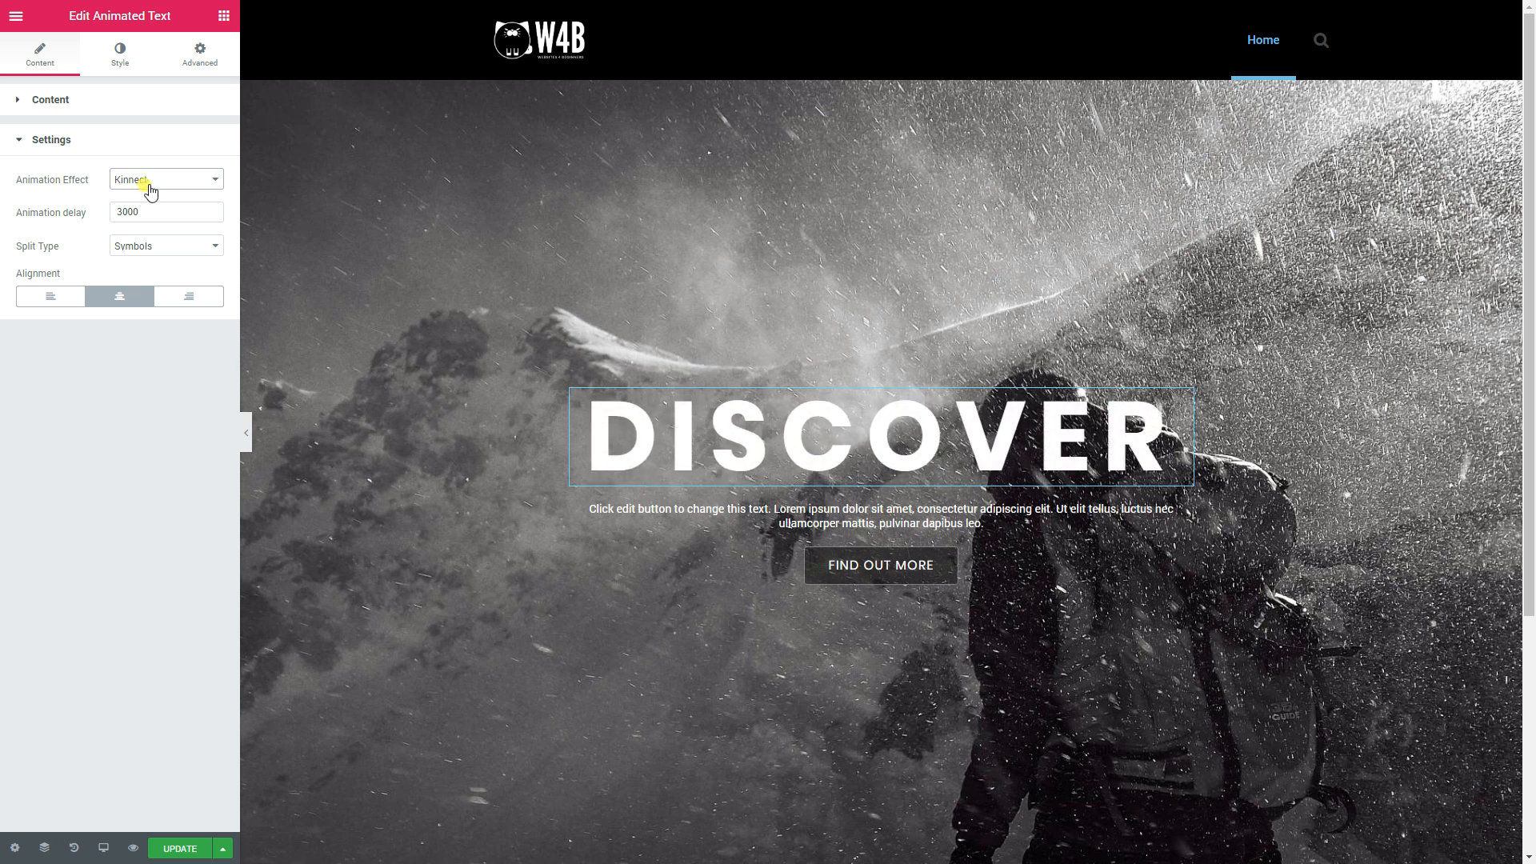
pyautogui.click(149, 194)
pyautogui.click(128, 226)
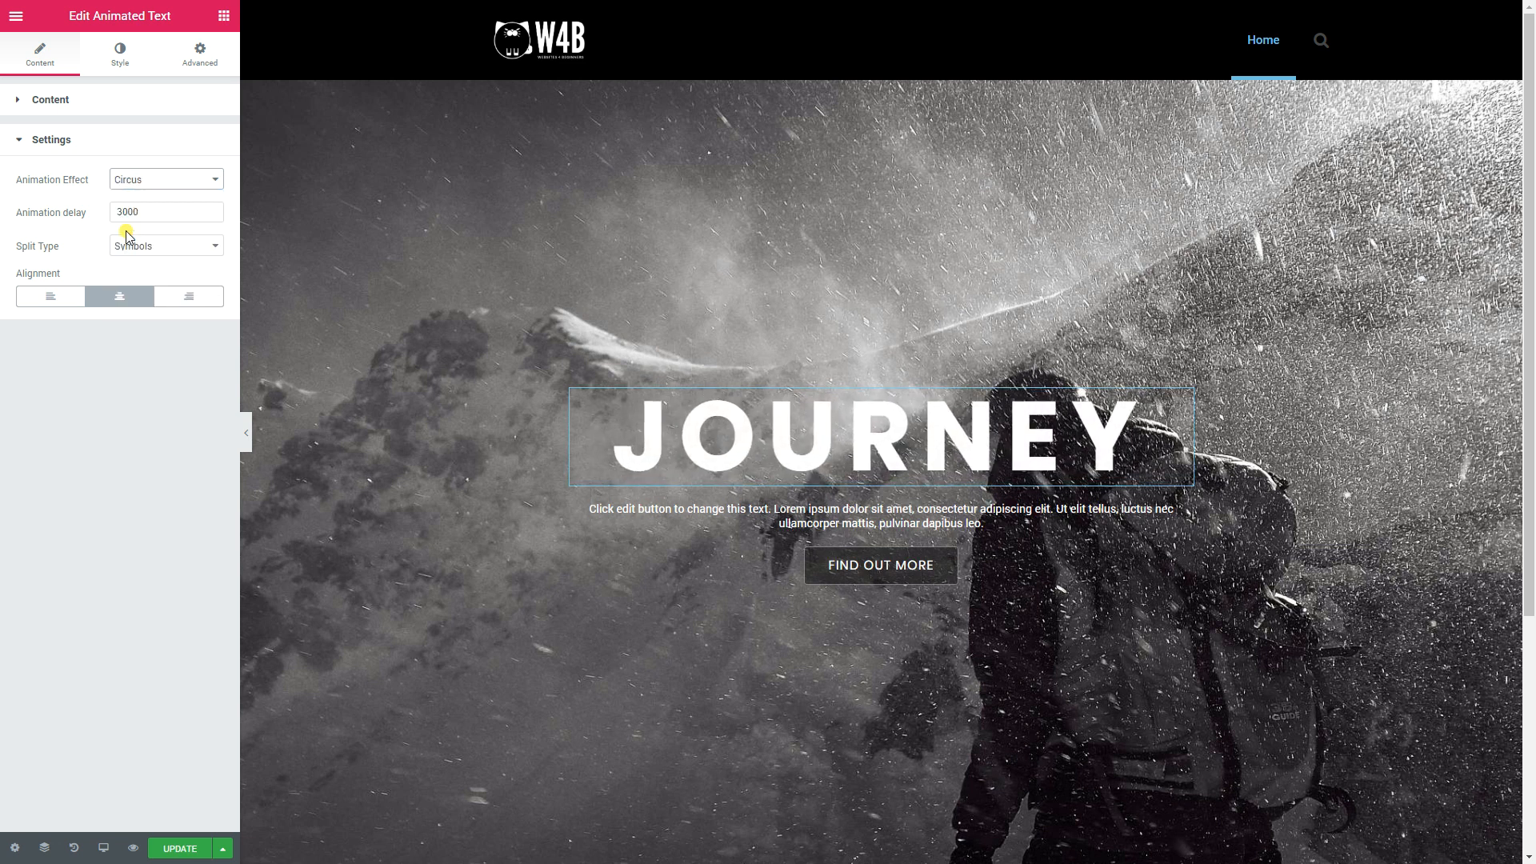
pyautogui.click(152, 183)
pyautogui.click(149, 357)
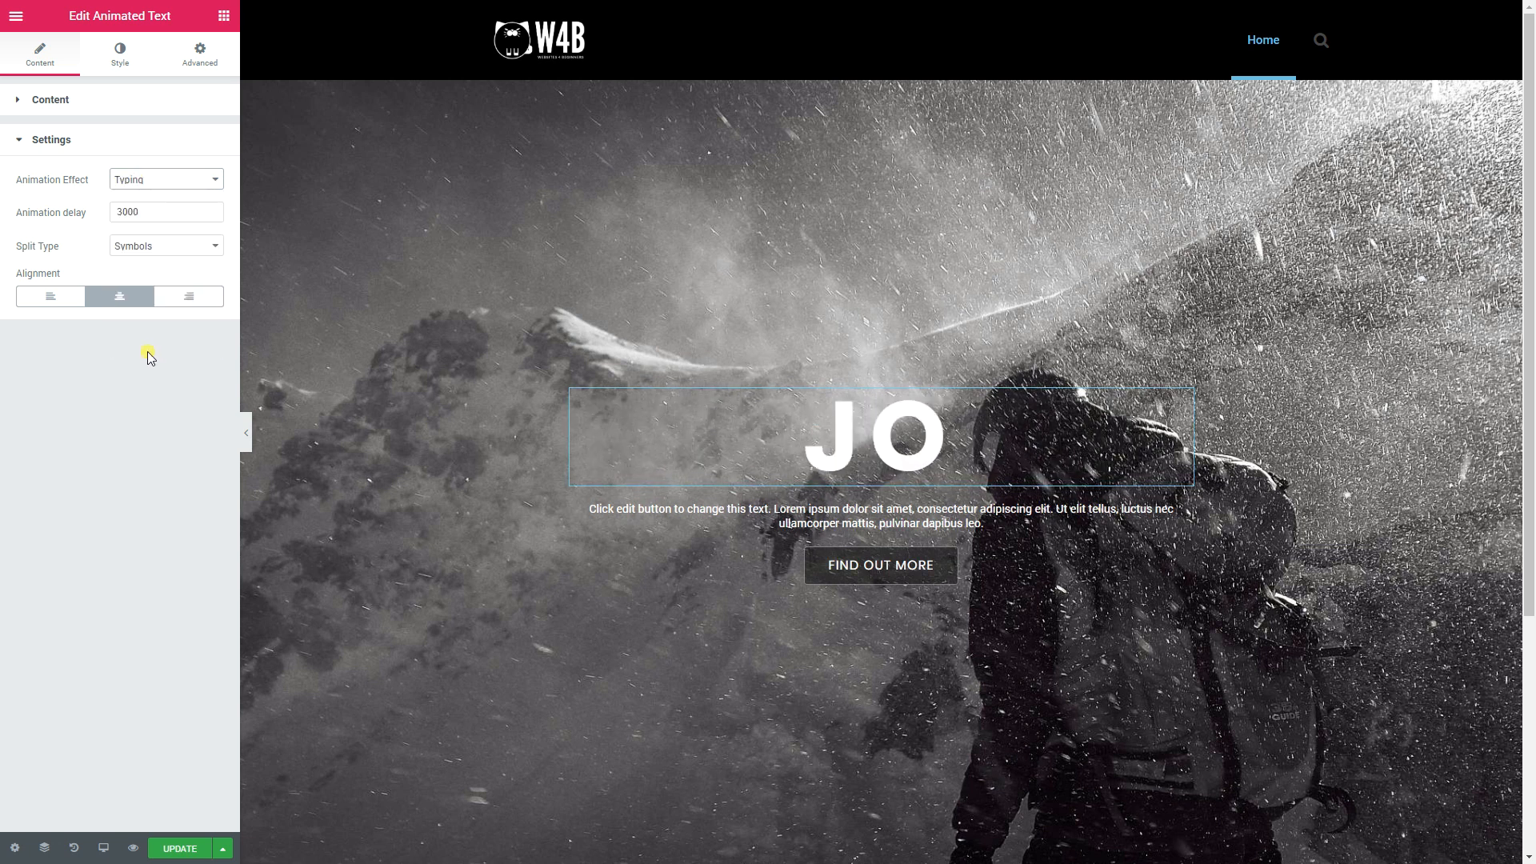
# Step: Set the animated text's animation effect to Label
pyautogui.click(176, 180)
pyautogui.click(146, 292)
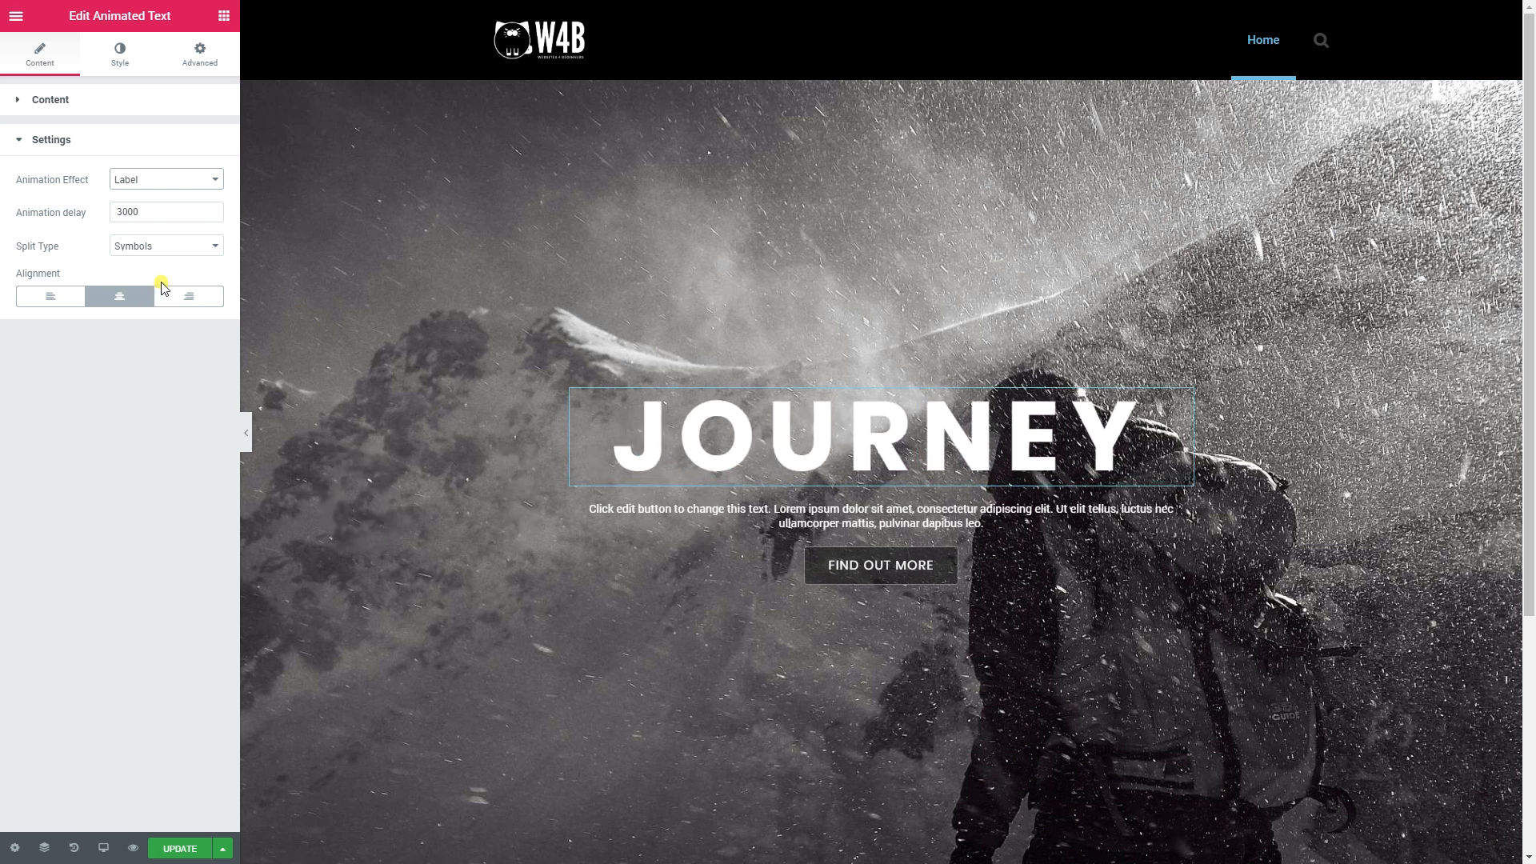
# Step: Set the animated text's animation effect to Rotation fall
pyautogui.click(146, 185)
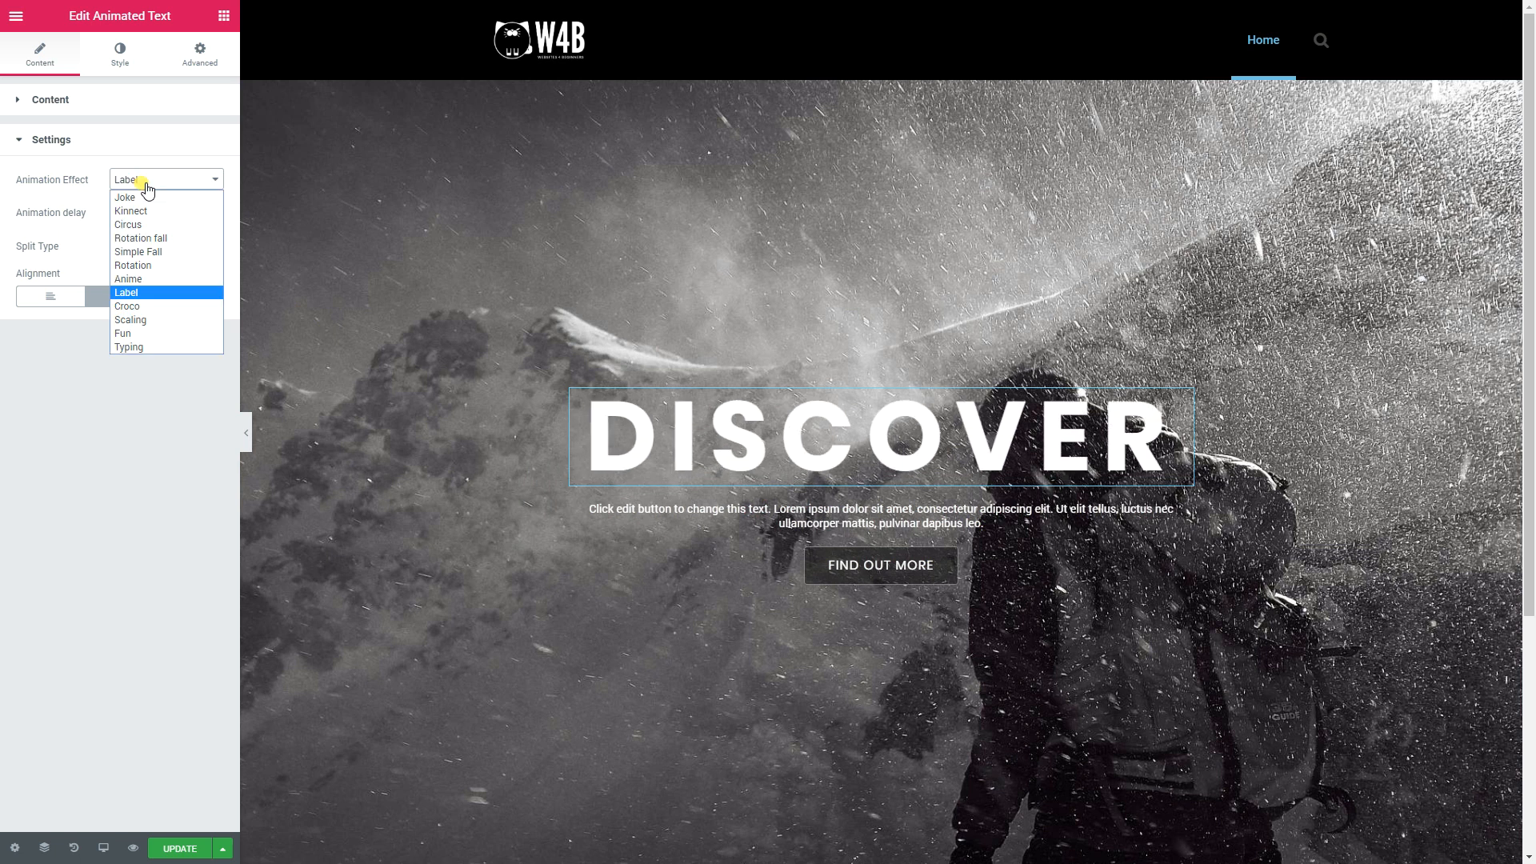
pyautogui.click(145, 238)
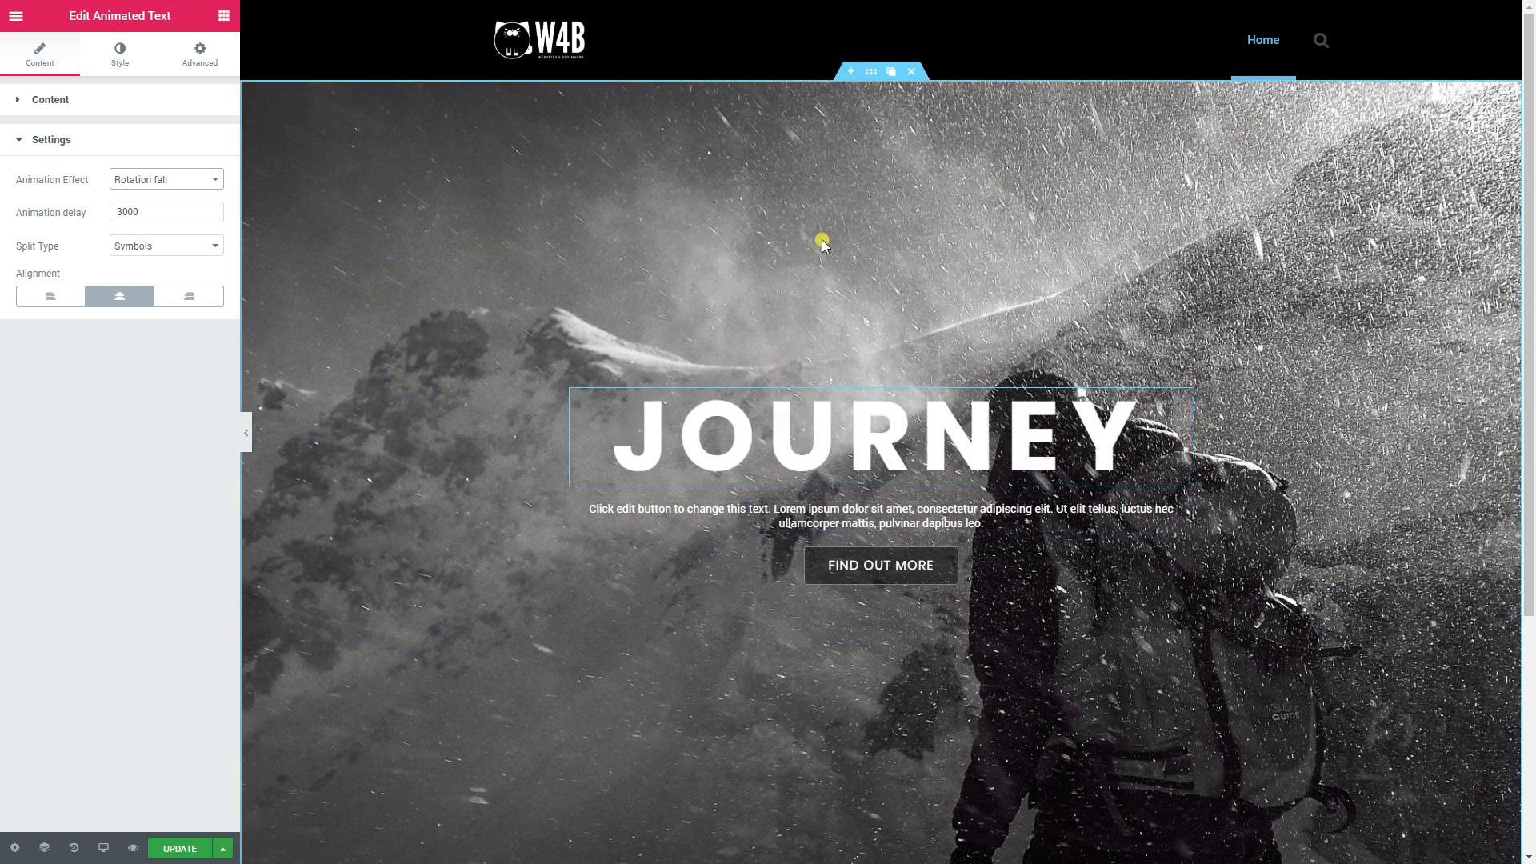
# Step: Try the Words split type on the animated text and return it to Symbols
pyautogui.click(203, 247)
pyautogui.click(138, 279)
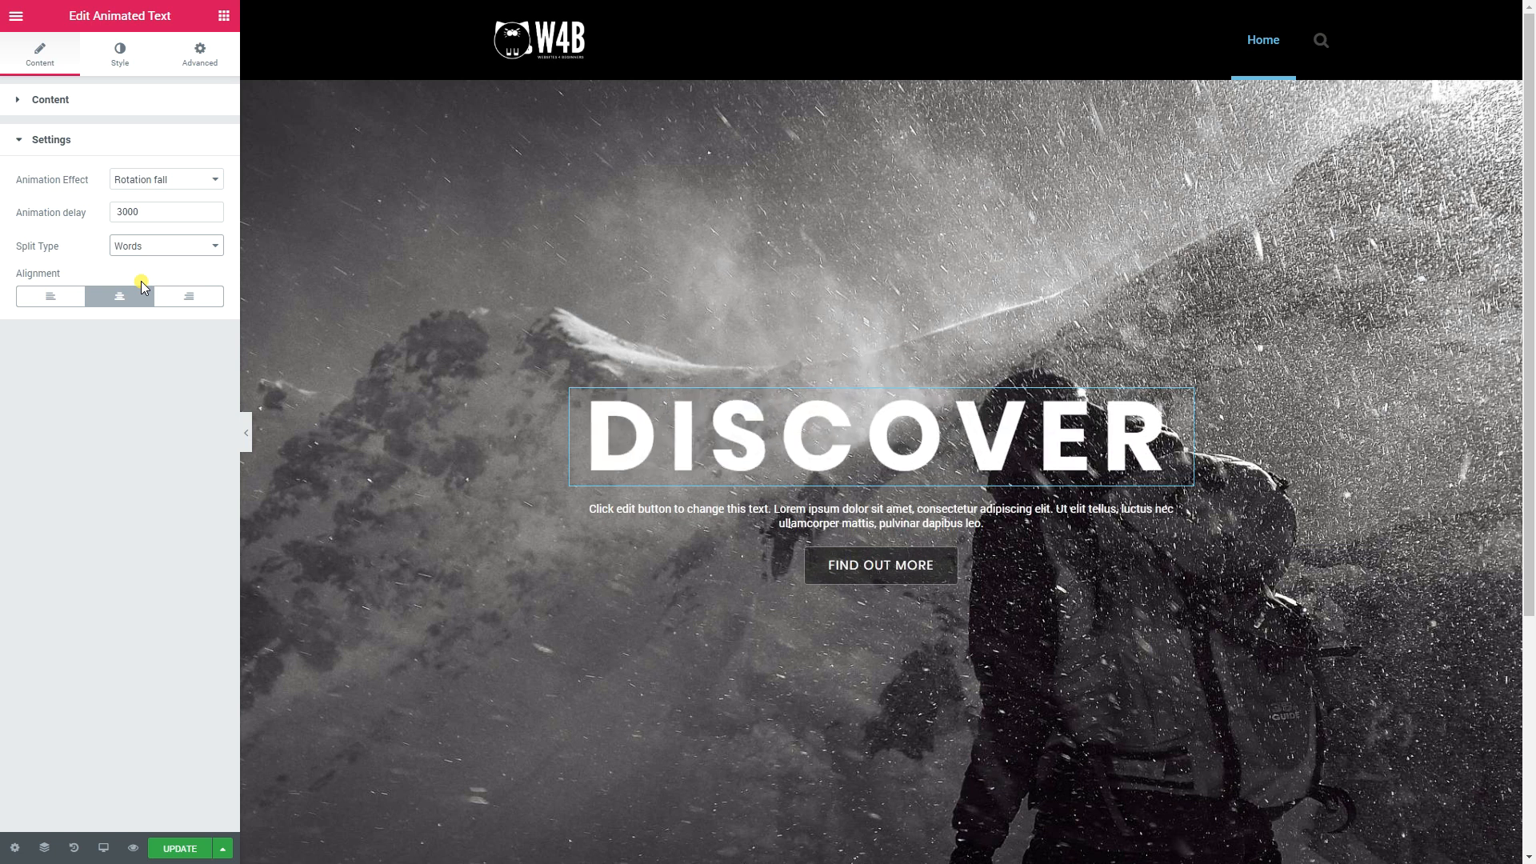
pyautogui.click(145, 249)
pyautogui.click(148, 270)
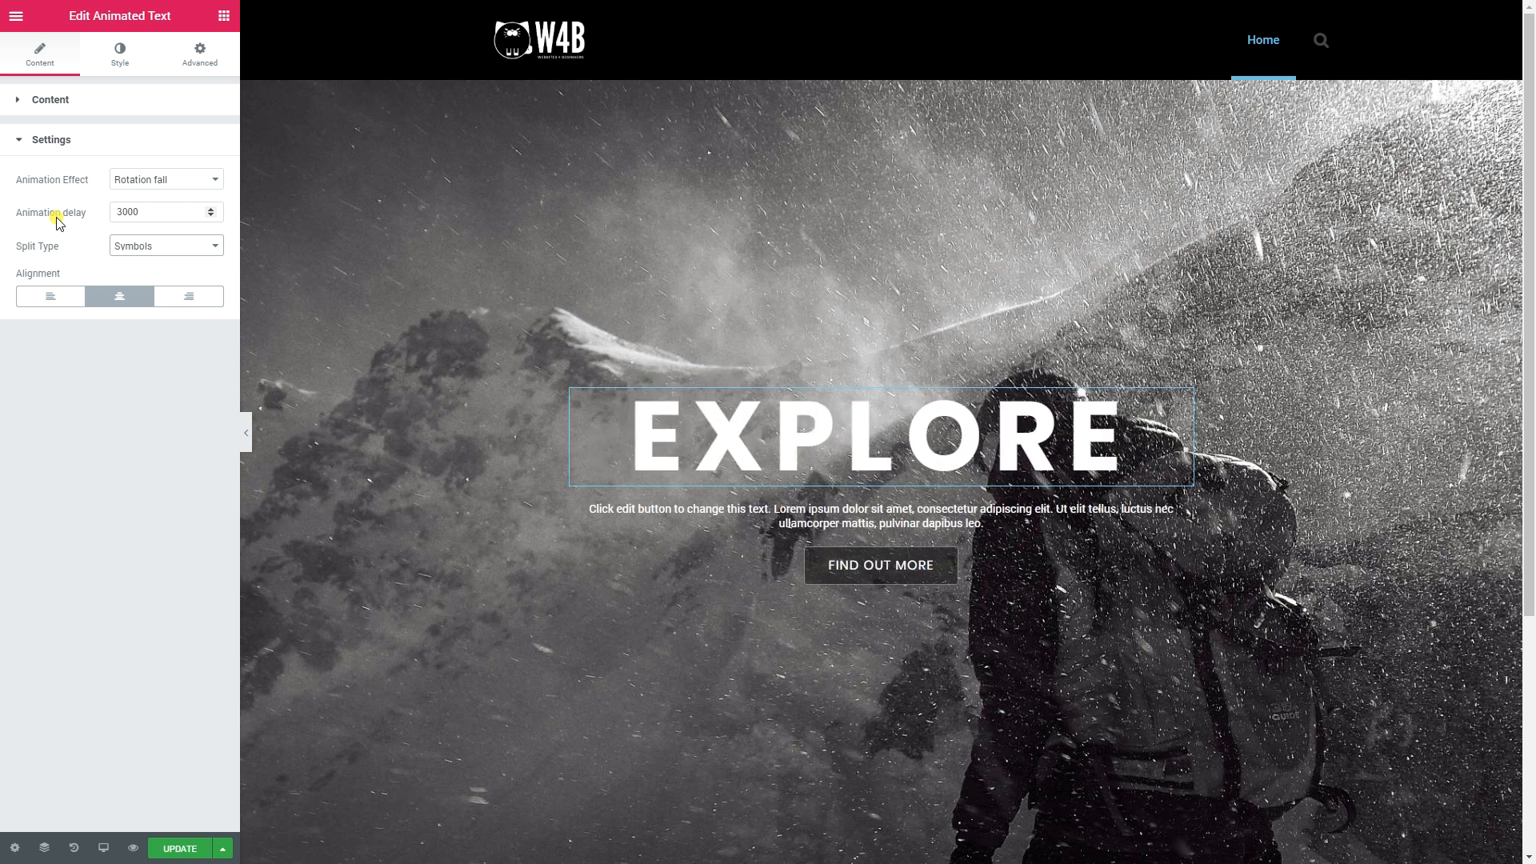
pyautogui.click(158, 212)
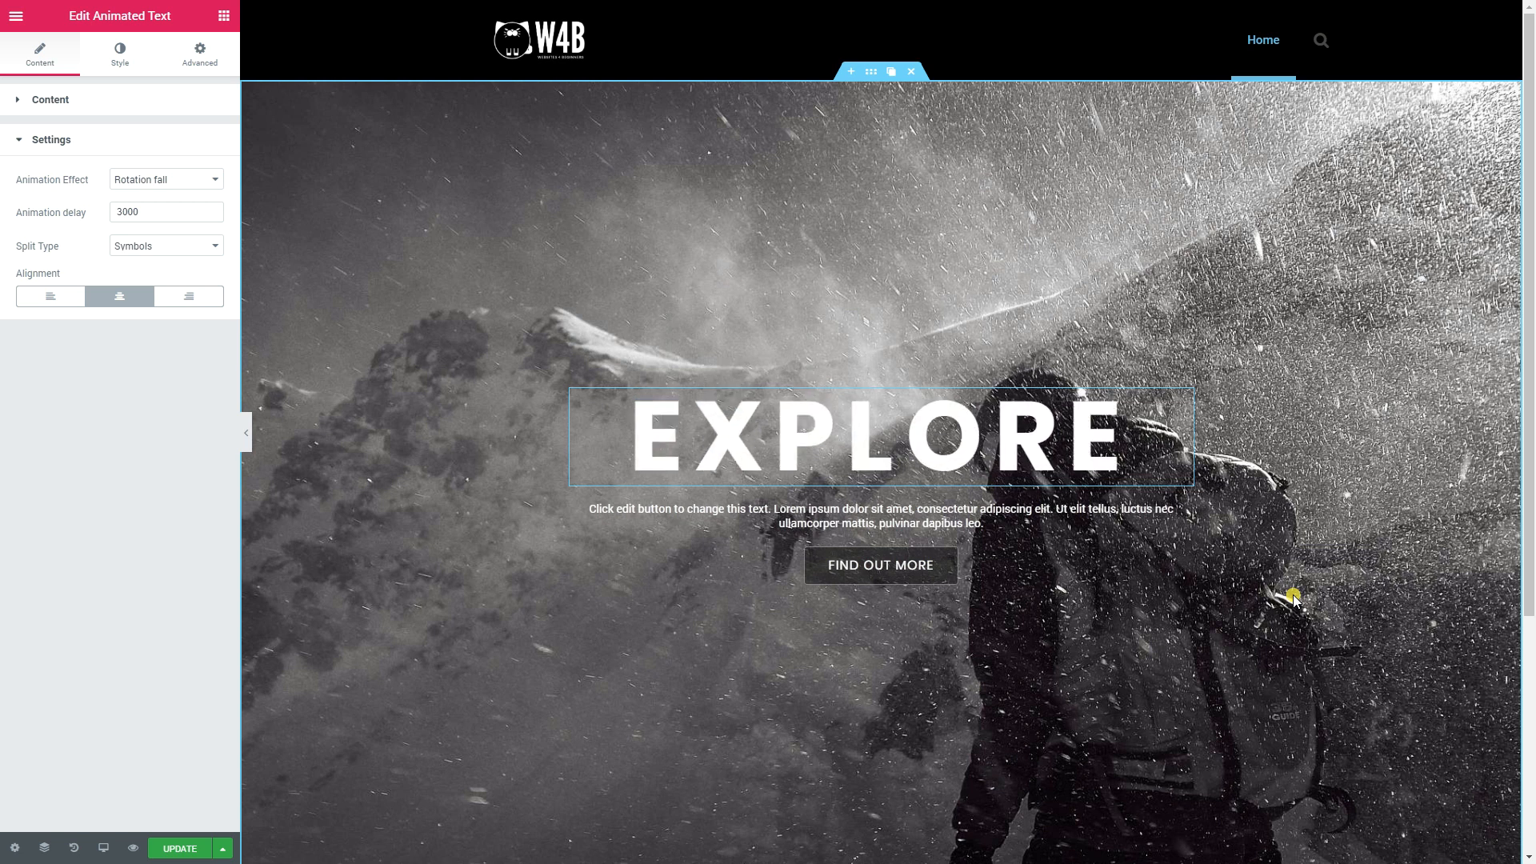
# Step: Delete the paragraph text and the Find Out More button from the hero section
pyautogui.click(978, 516)
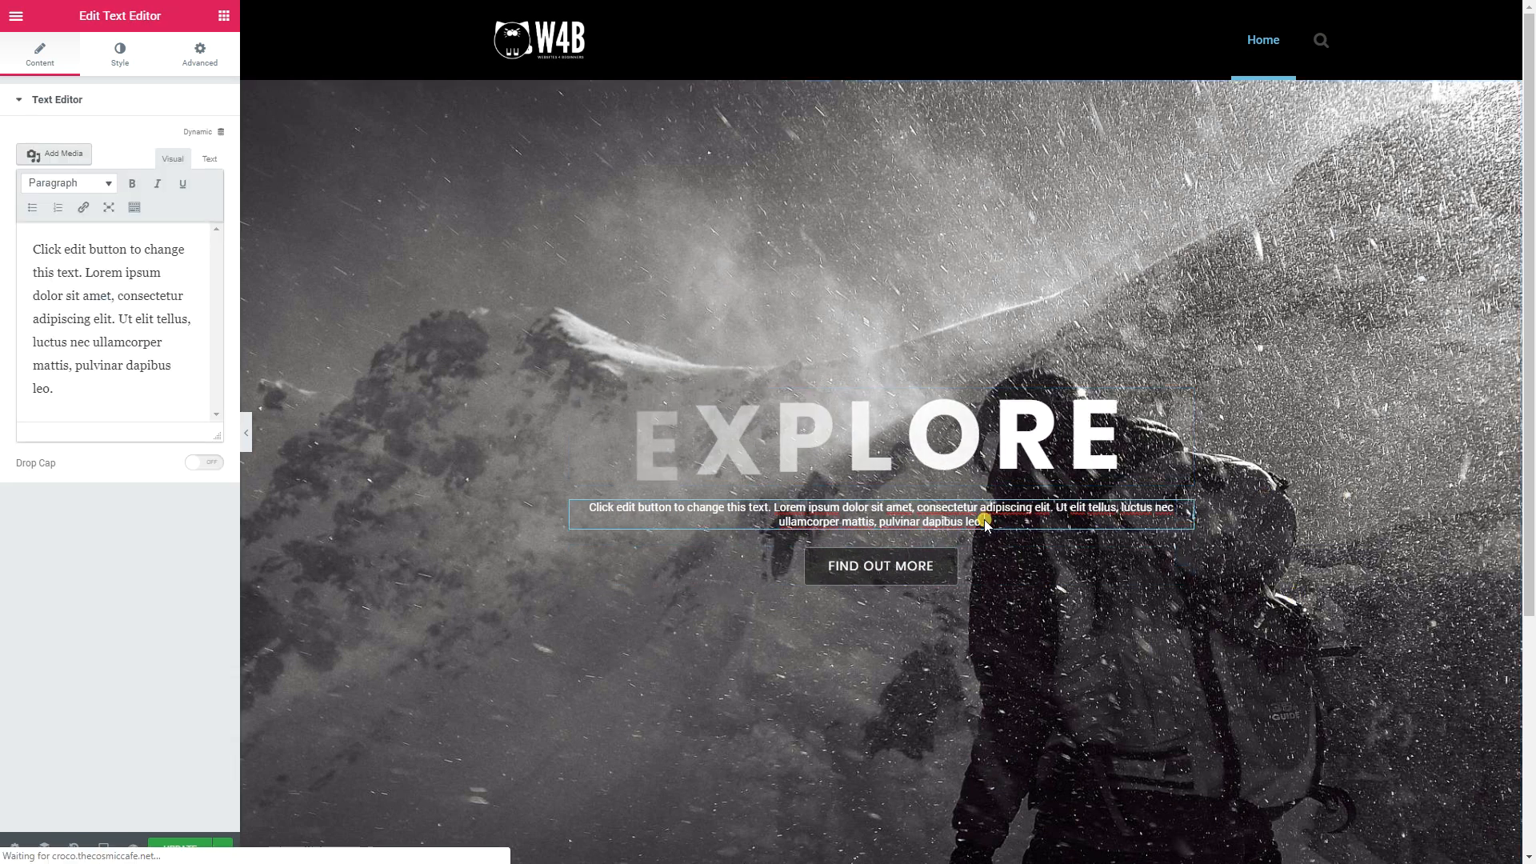
pyautogui.rightClick(978, 513)
pyautogui.click(1031, 749)
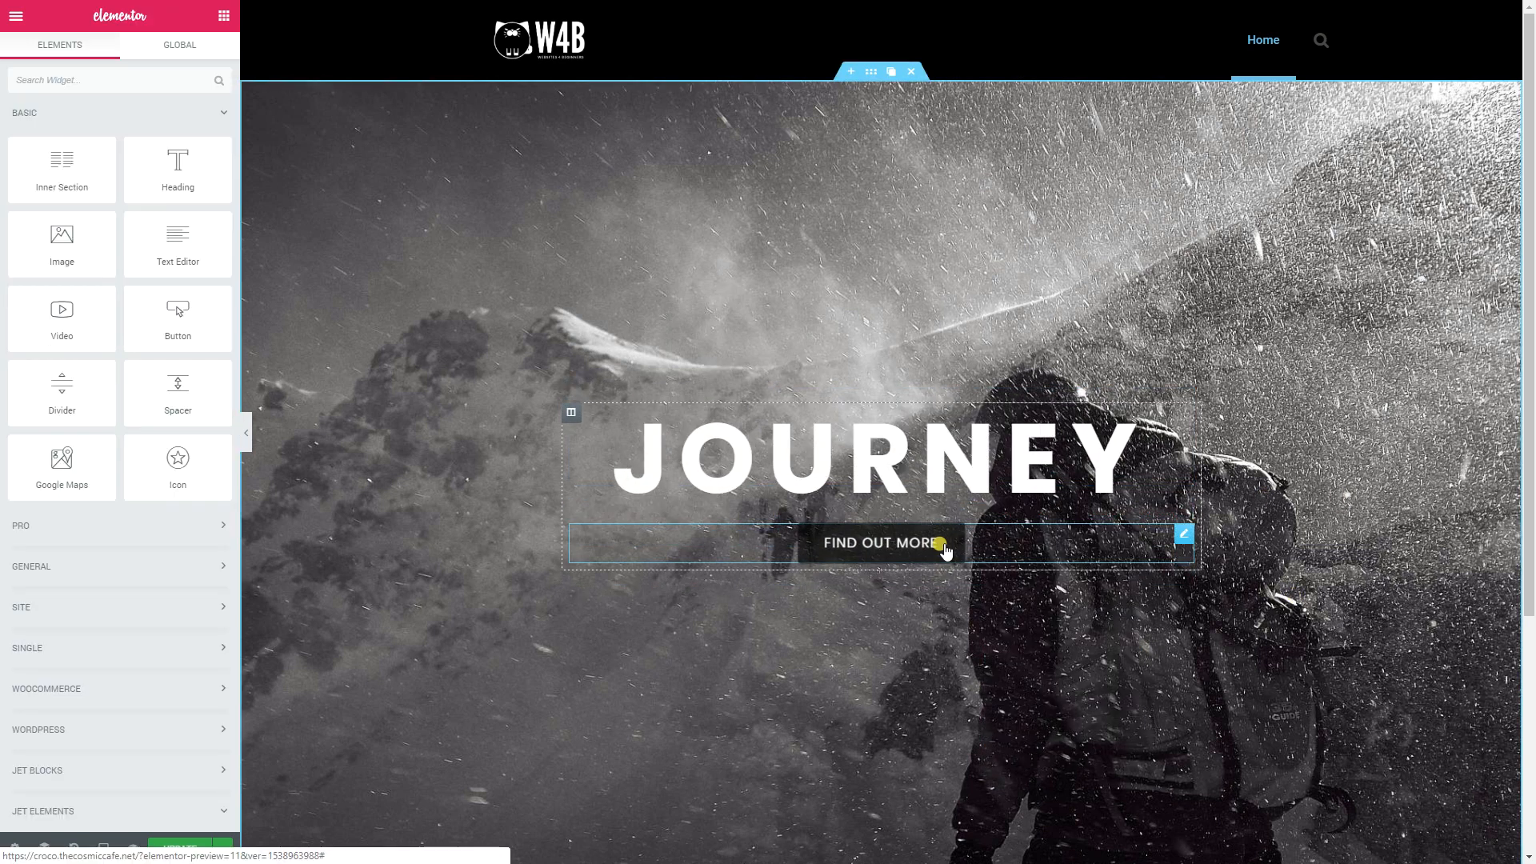
pyautogui.rightClick(940, 540)
pyautogui.click(1005, 774)
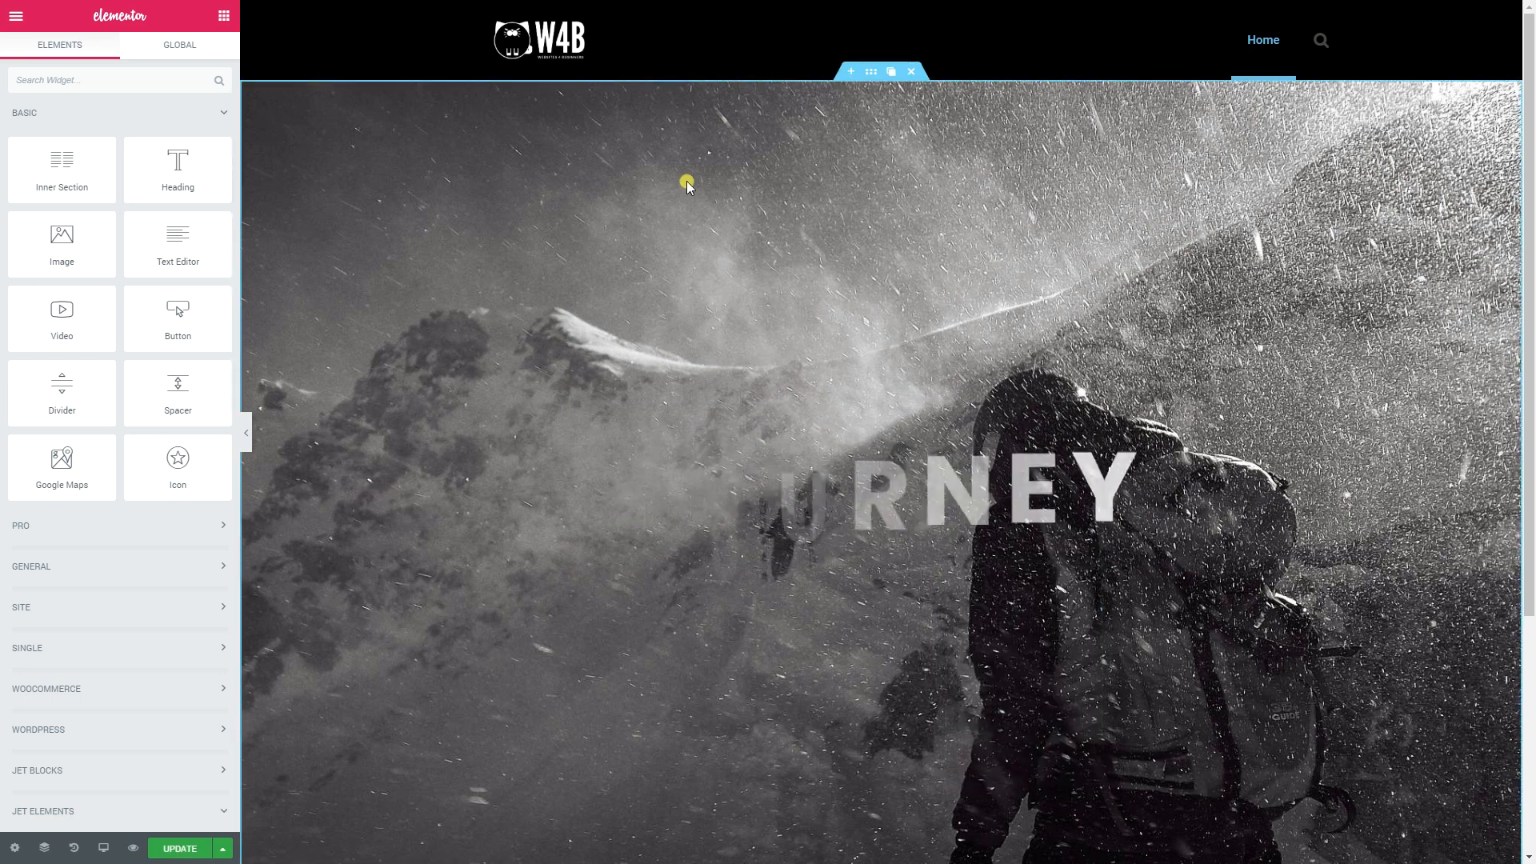
# Step: Clear the section's minimum height value so it shrinks to fit the animated text
pyautogui.rightClick(385, 142)
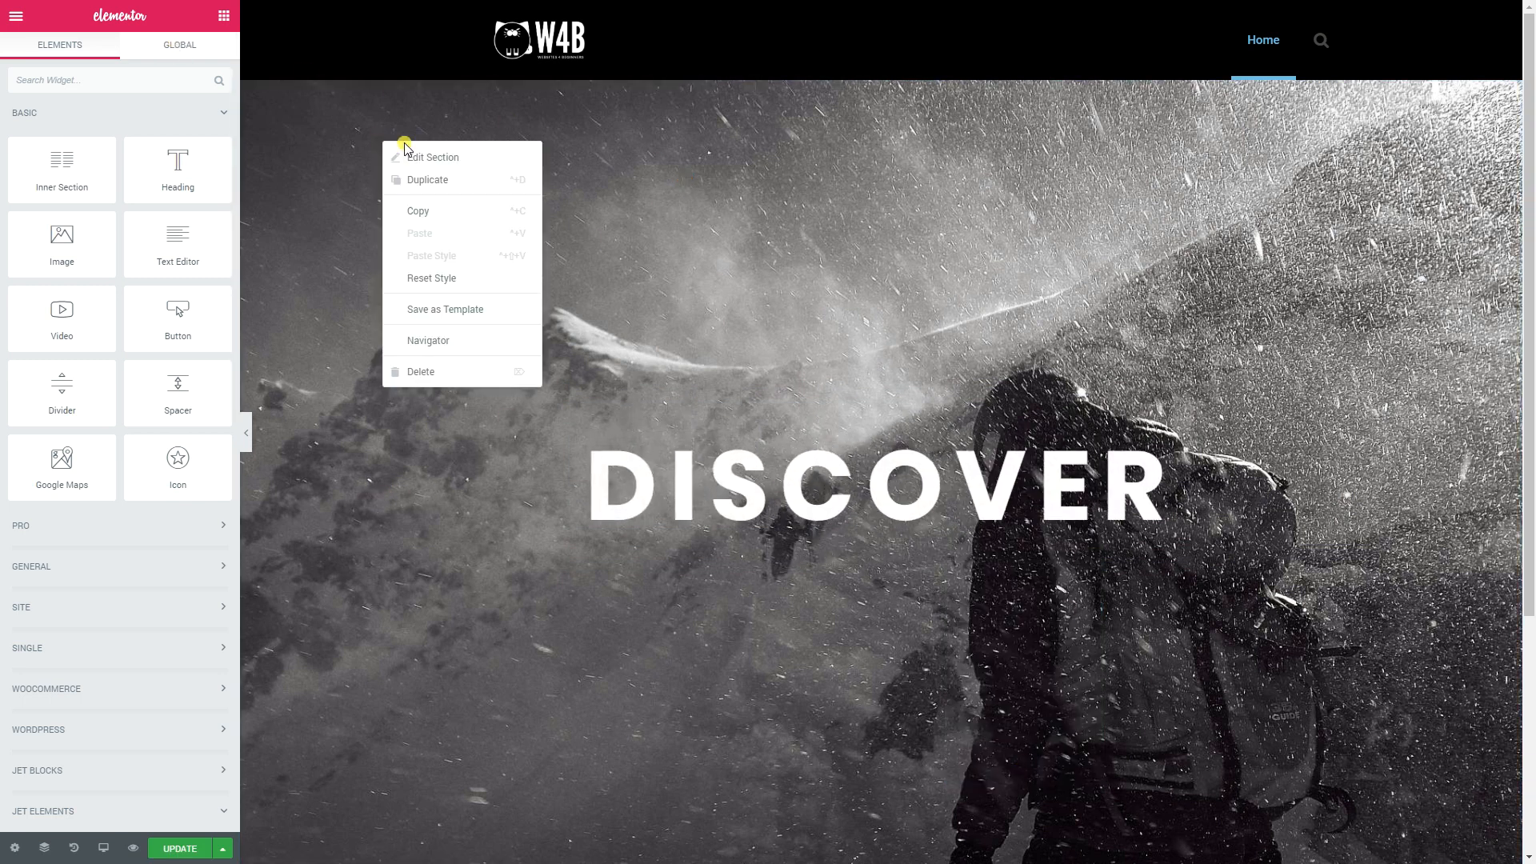
pyautogui.click(408, 160)
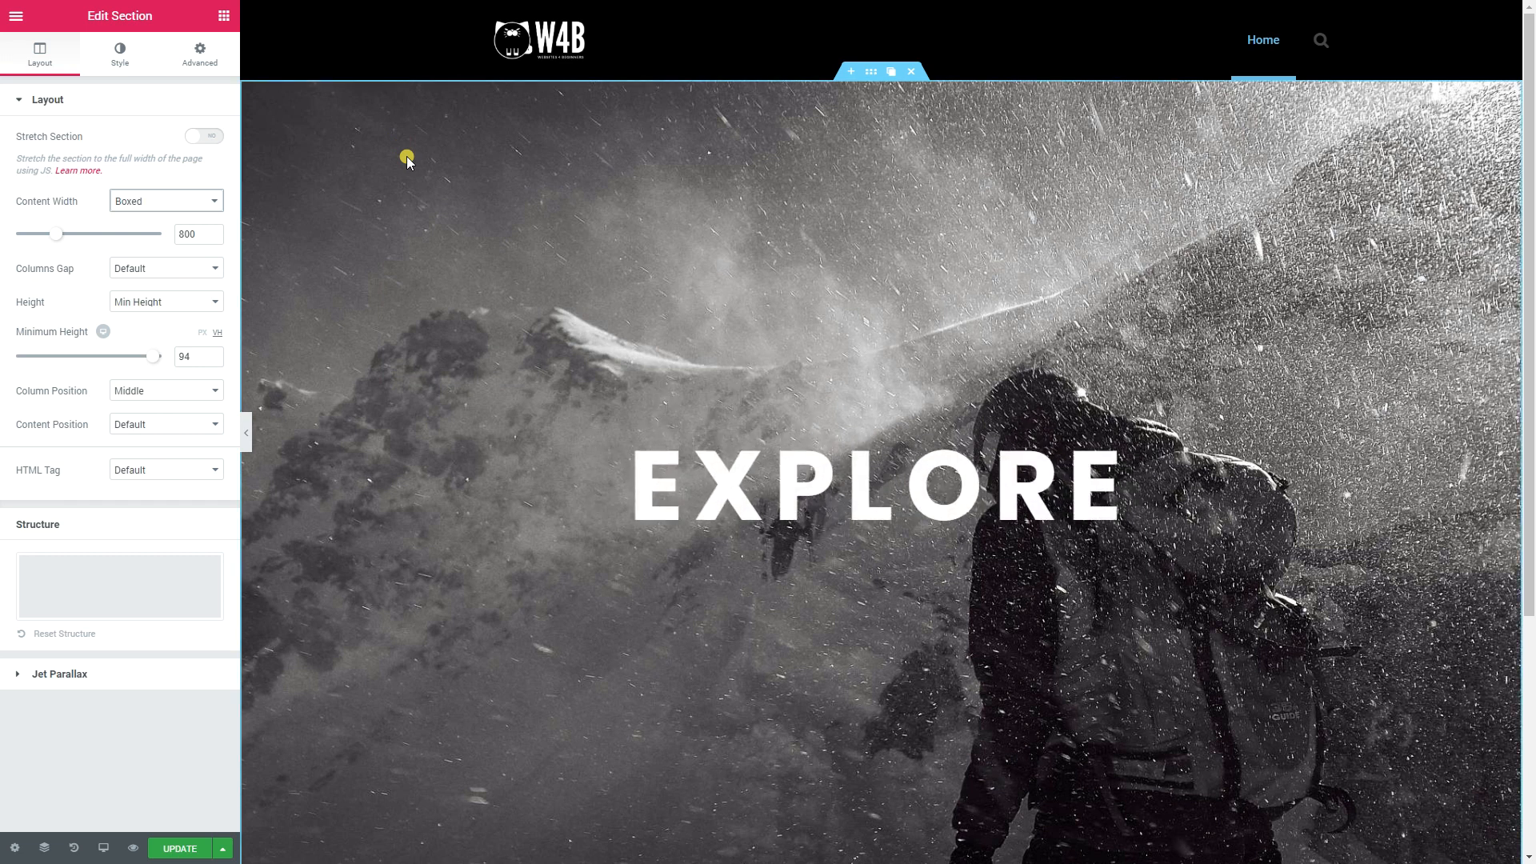
pyautogui.doubleClick(179, 357)
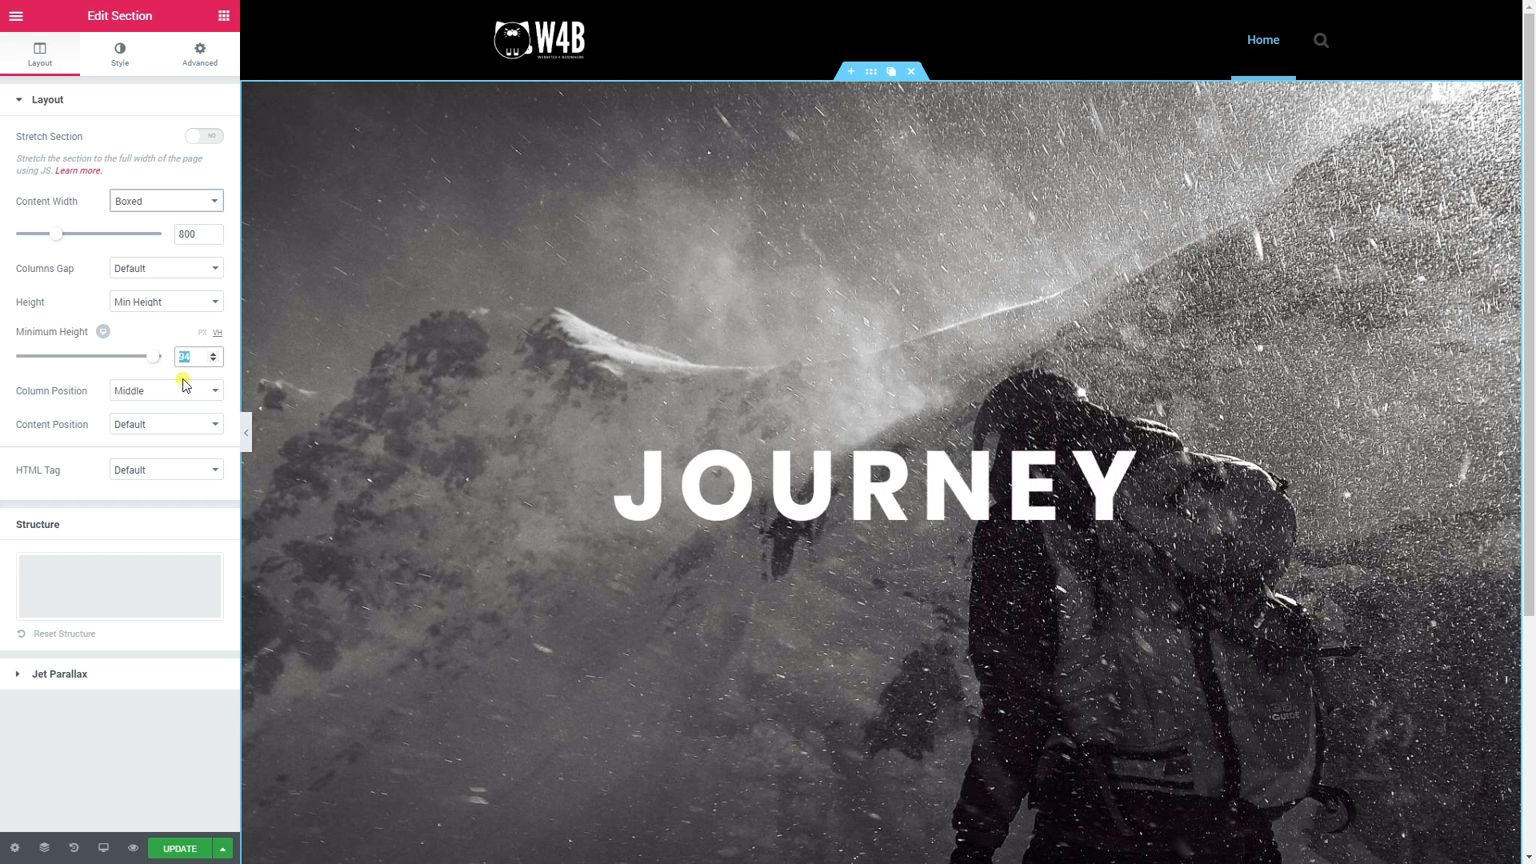
pyautogui.press('BackSpace')
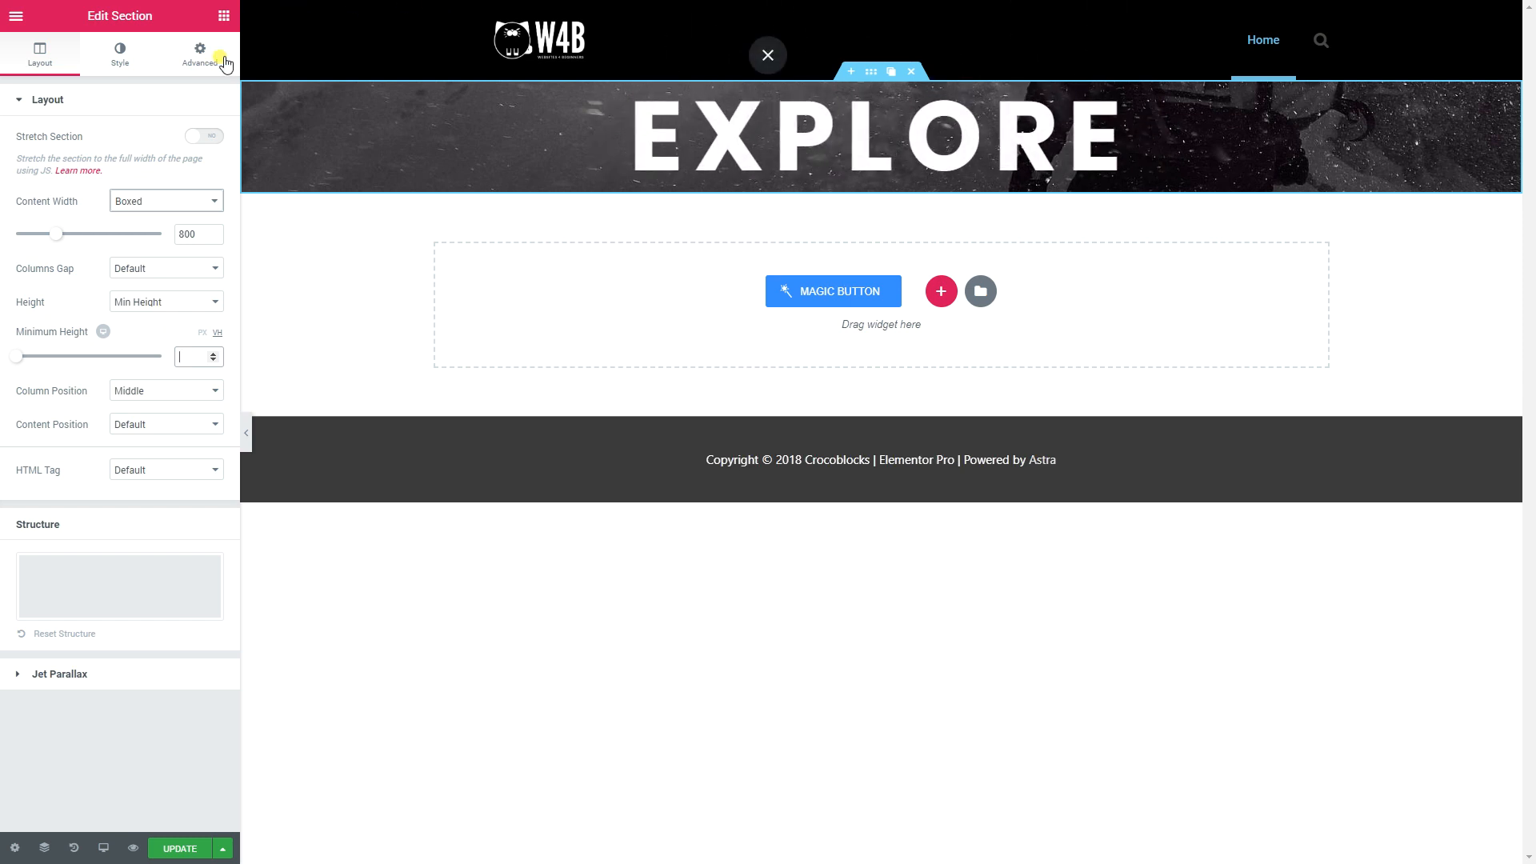
# Step: Increase the animated text's font size to 165 px
pyautogui.rightClick(724, 150)
pyautogui.click(745, 160)
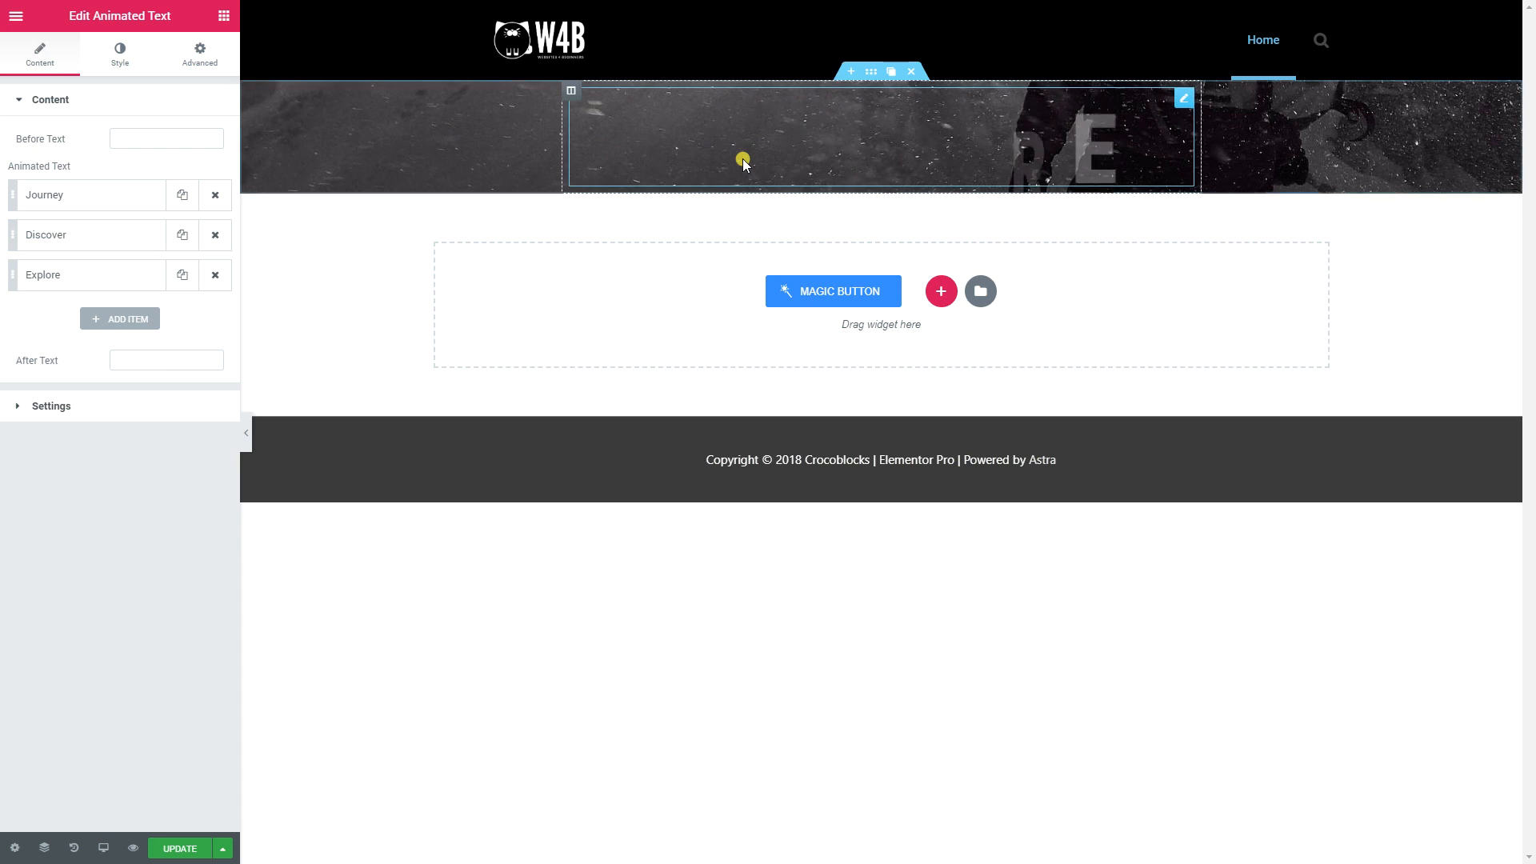
pyautogui.click(104, 56)
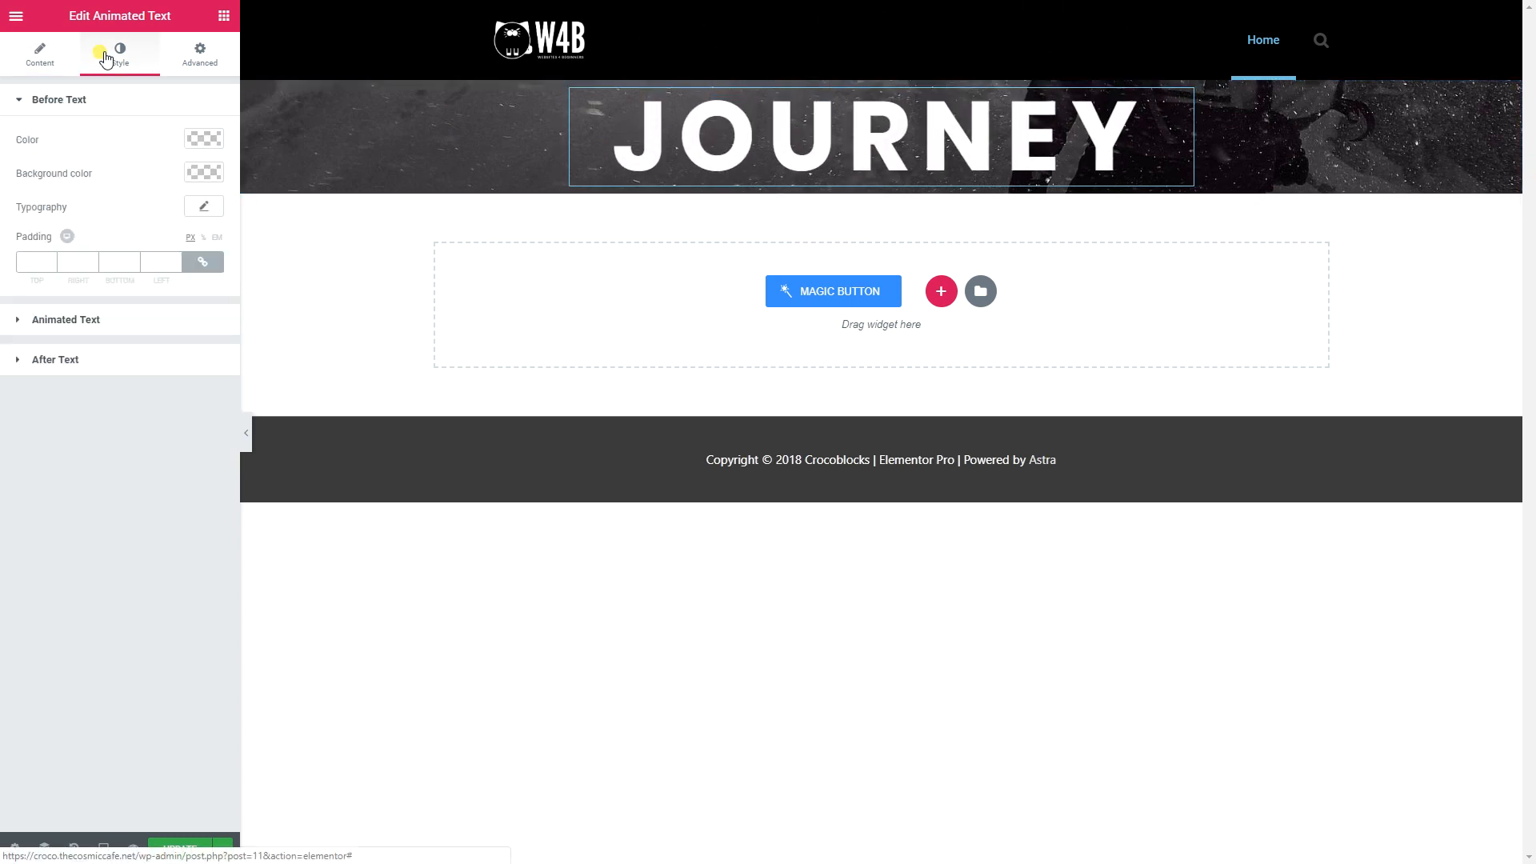
pyautogui.click(206, 207)
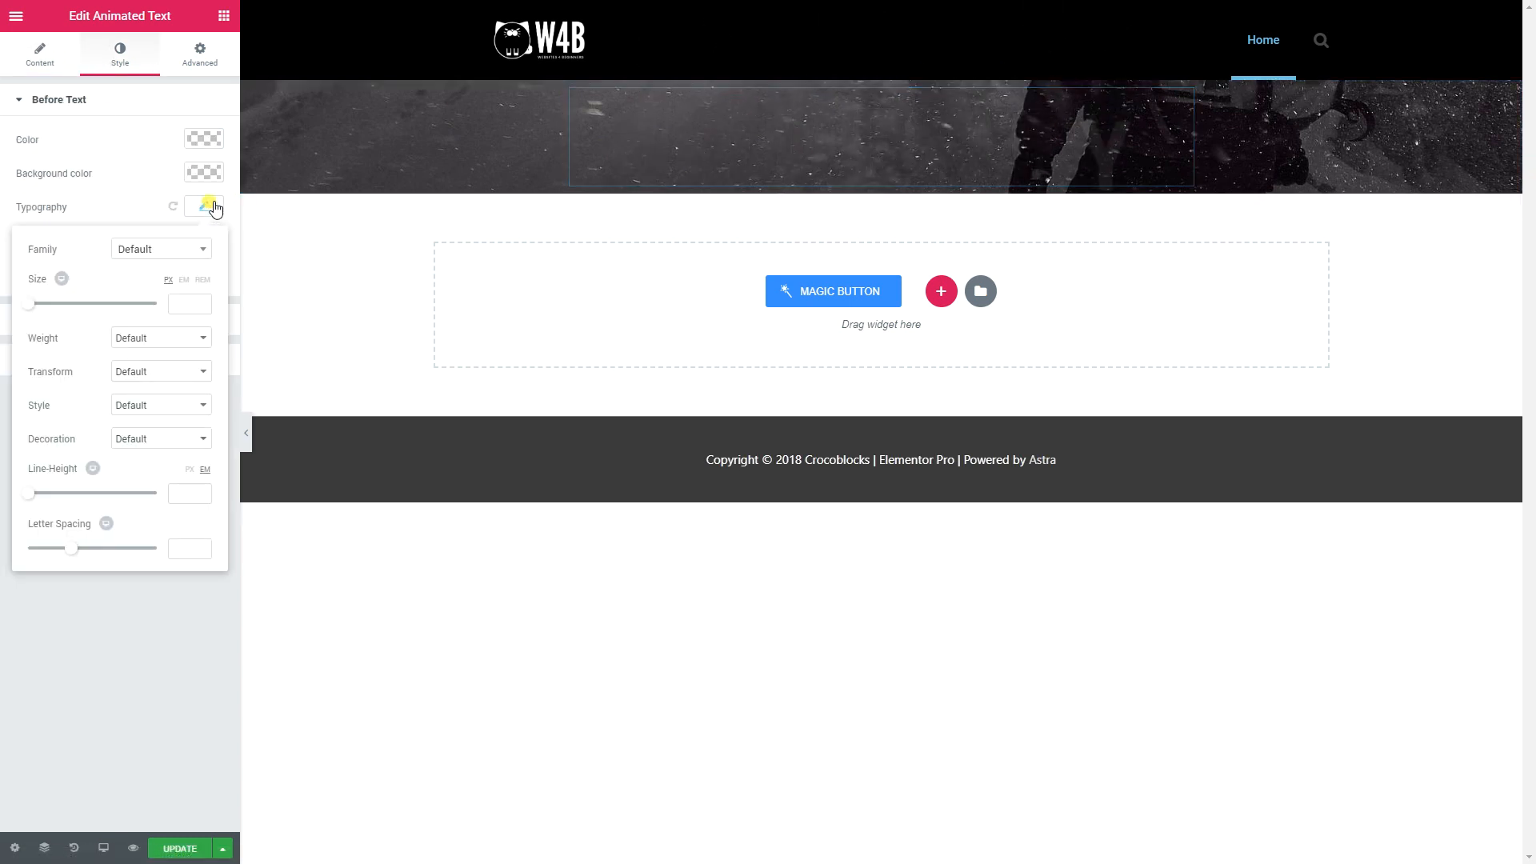
pyautogui.click(32, 103)
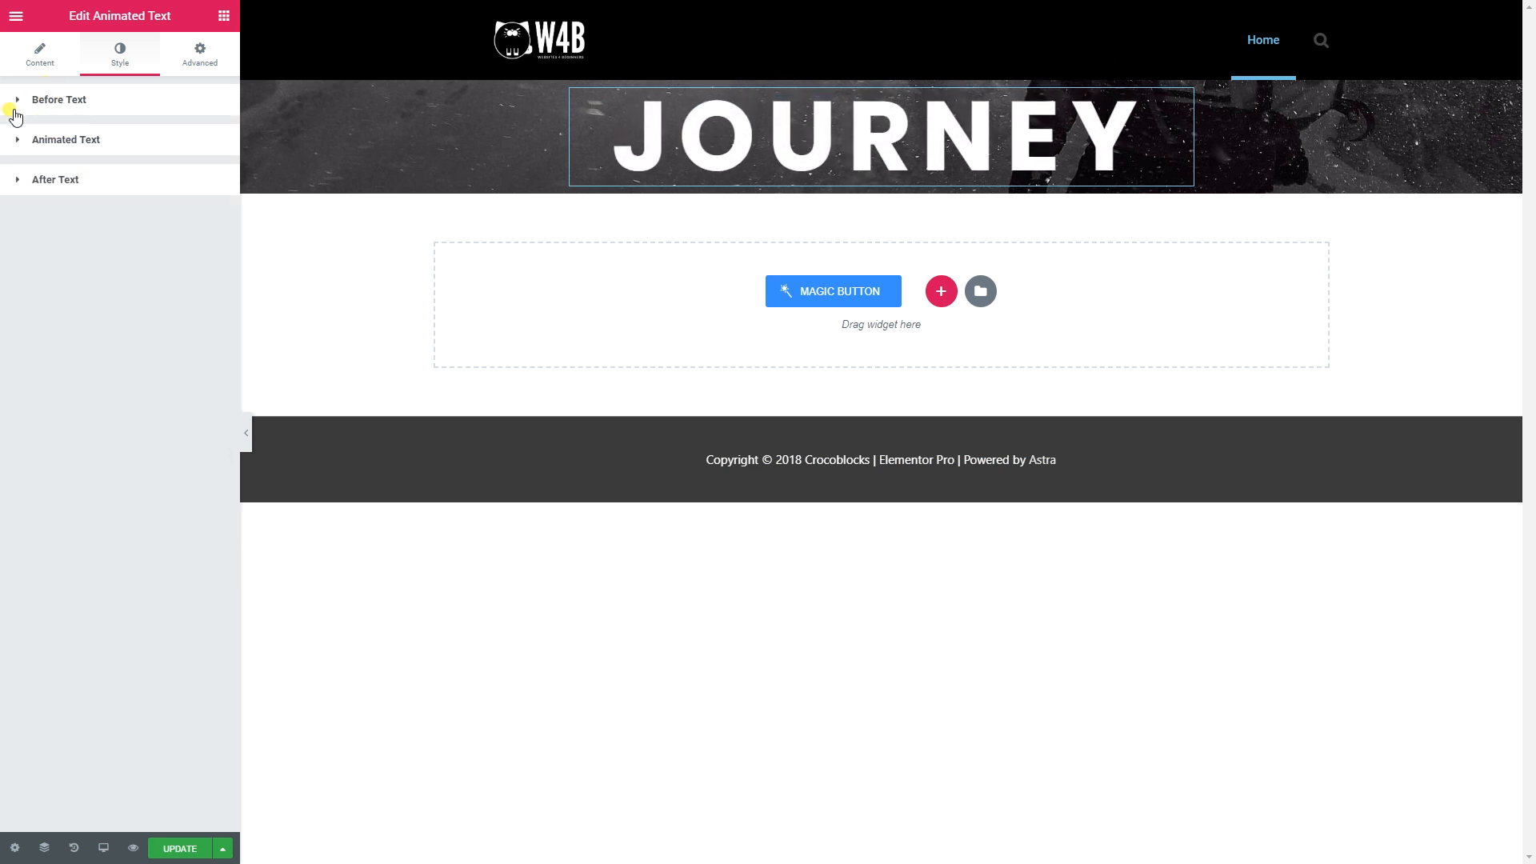
pyautogui.click(56, 143)
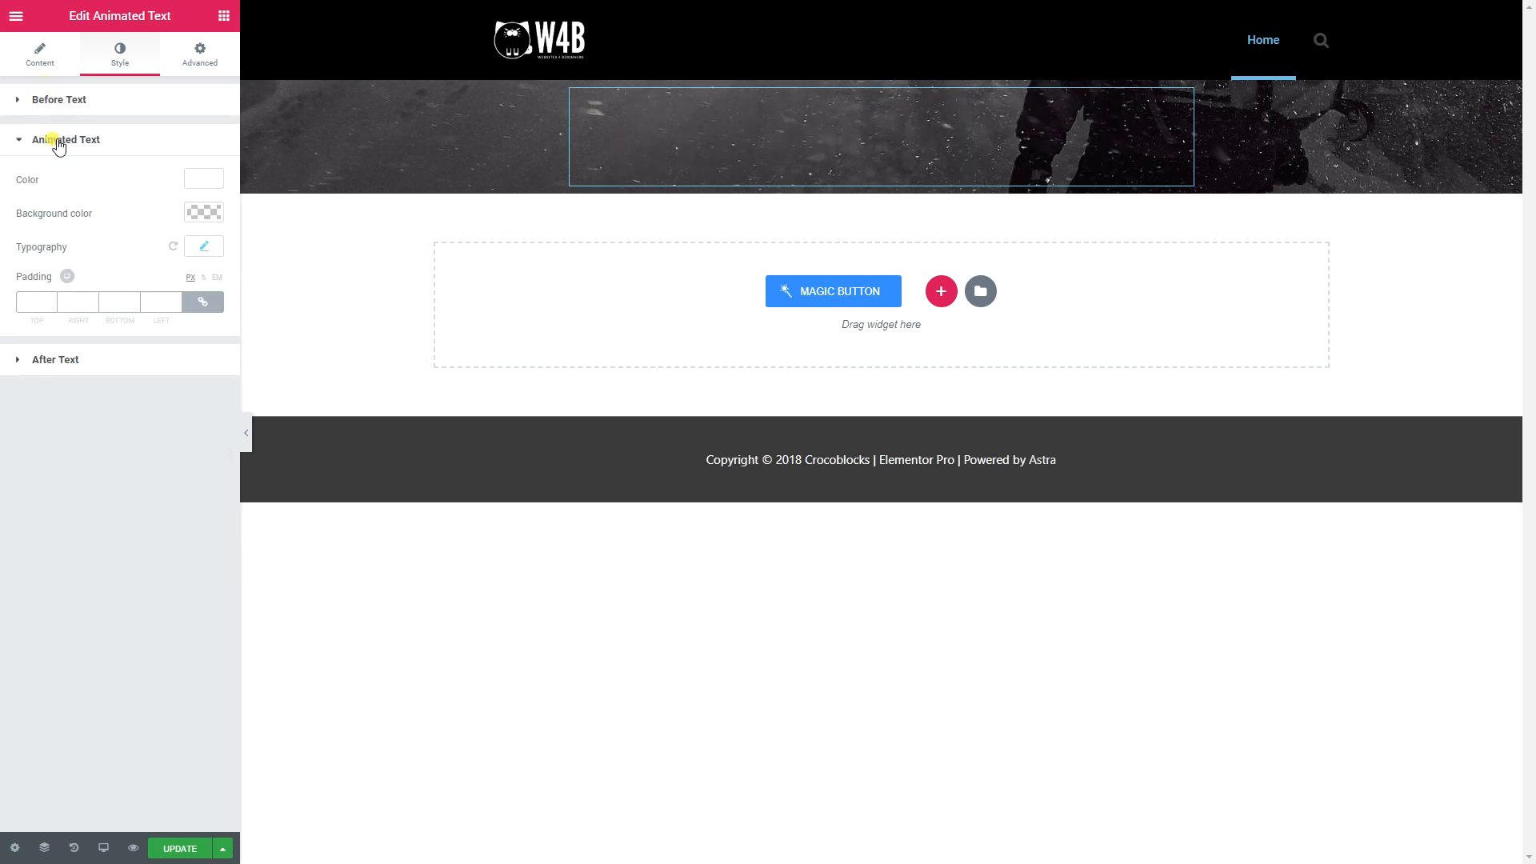
pyautogui.click(204, 246)
pyautogui.moveTo(110, 352); pyautogui.dragTo(139, 354)
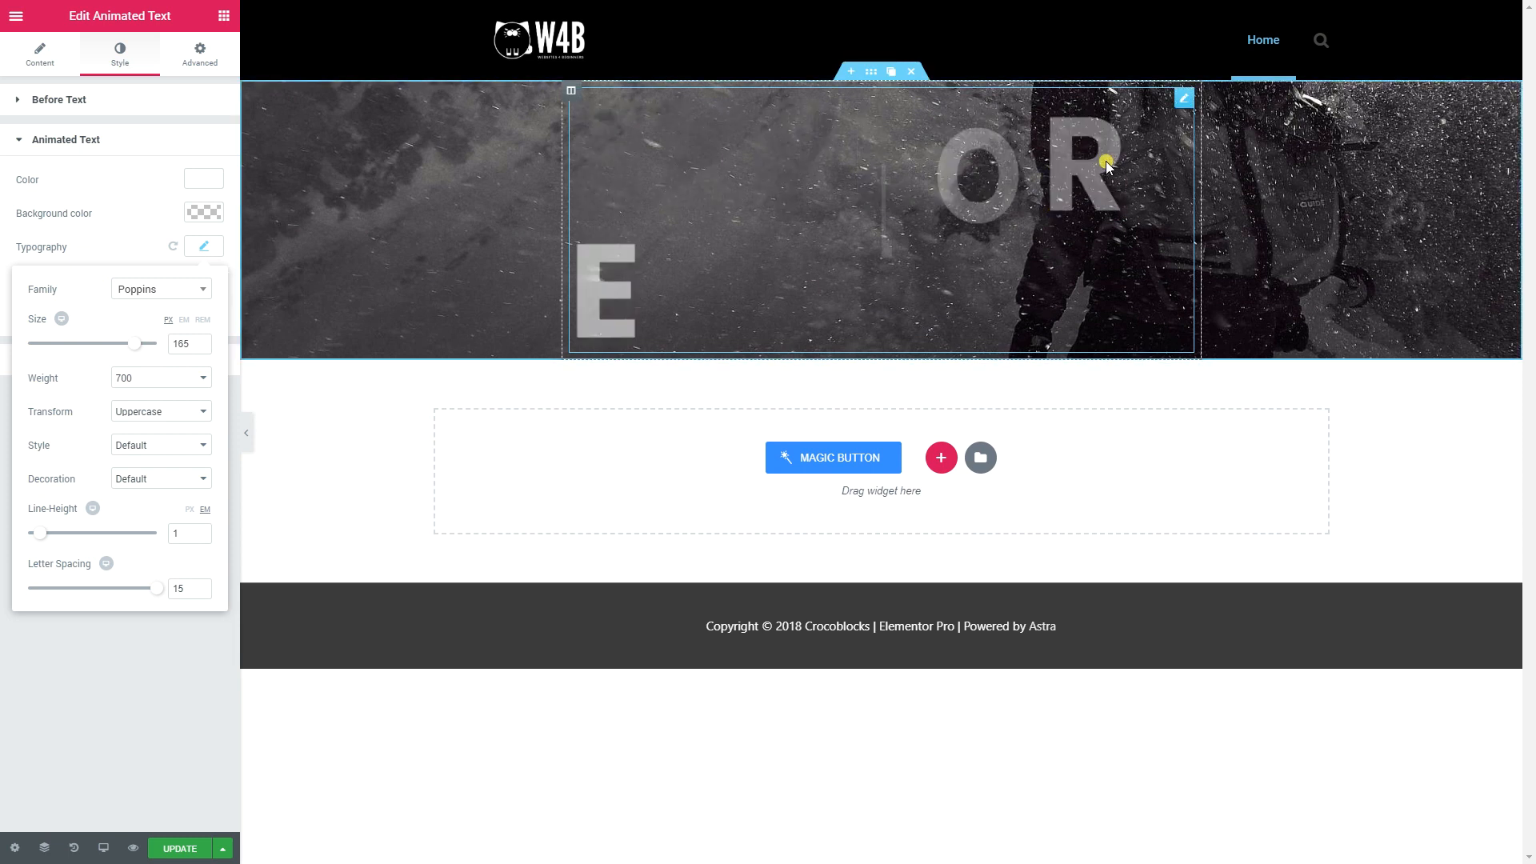
# Step: Set the section's content width to Full Width and turn on Stretch Section
pyautogui.rightClick(379, 128)
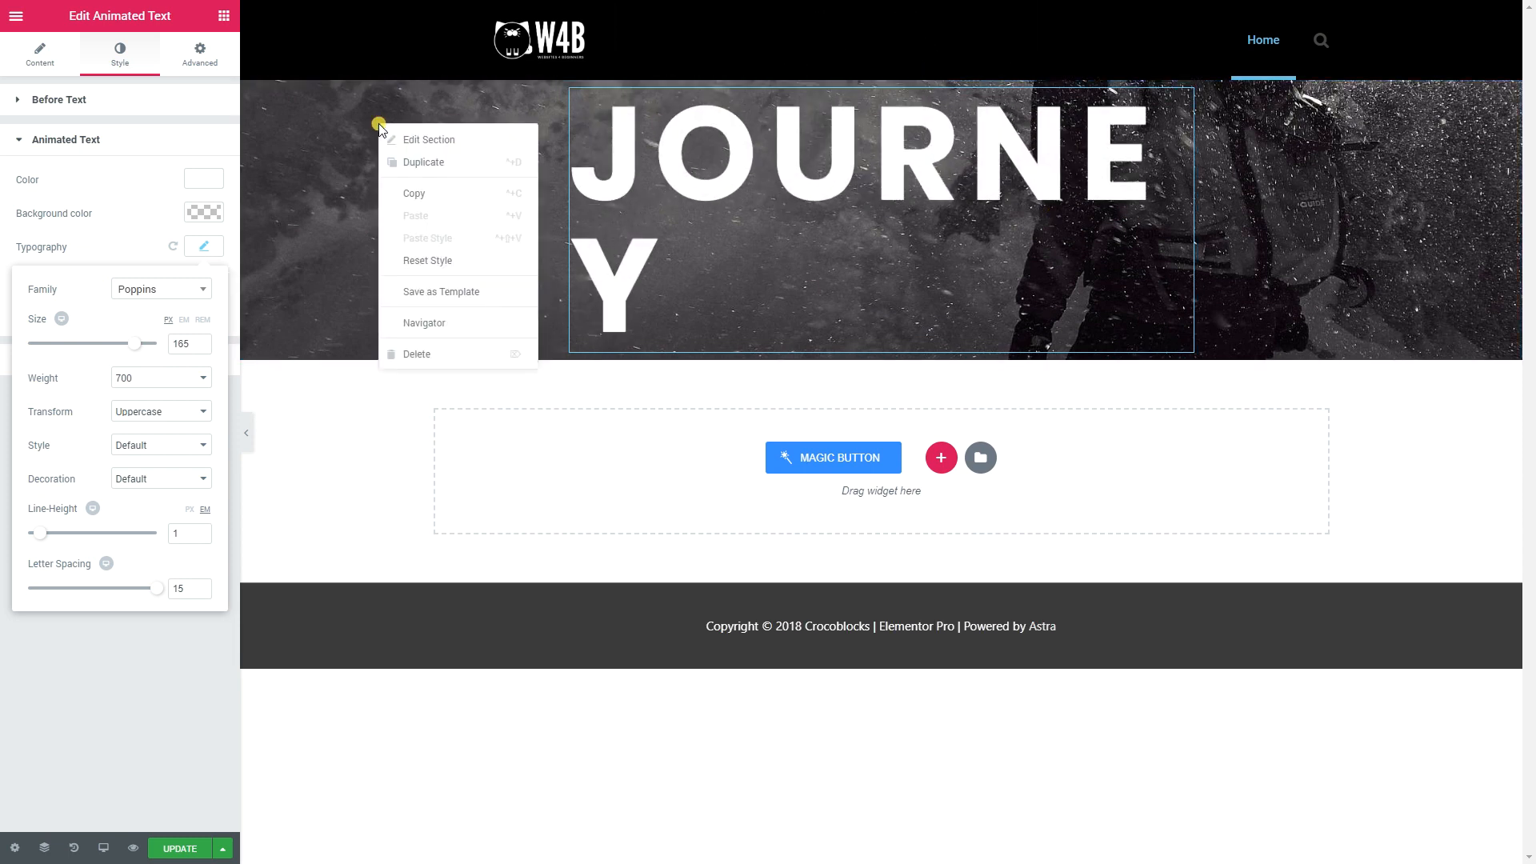
pyautogui.click(398, 142)
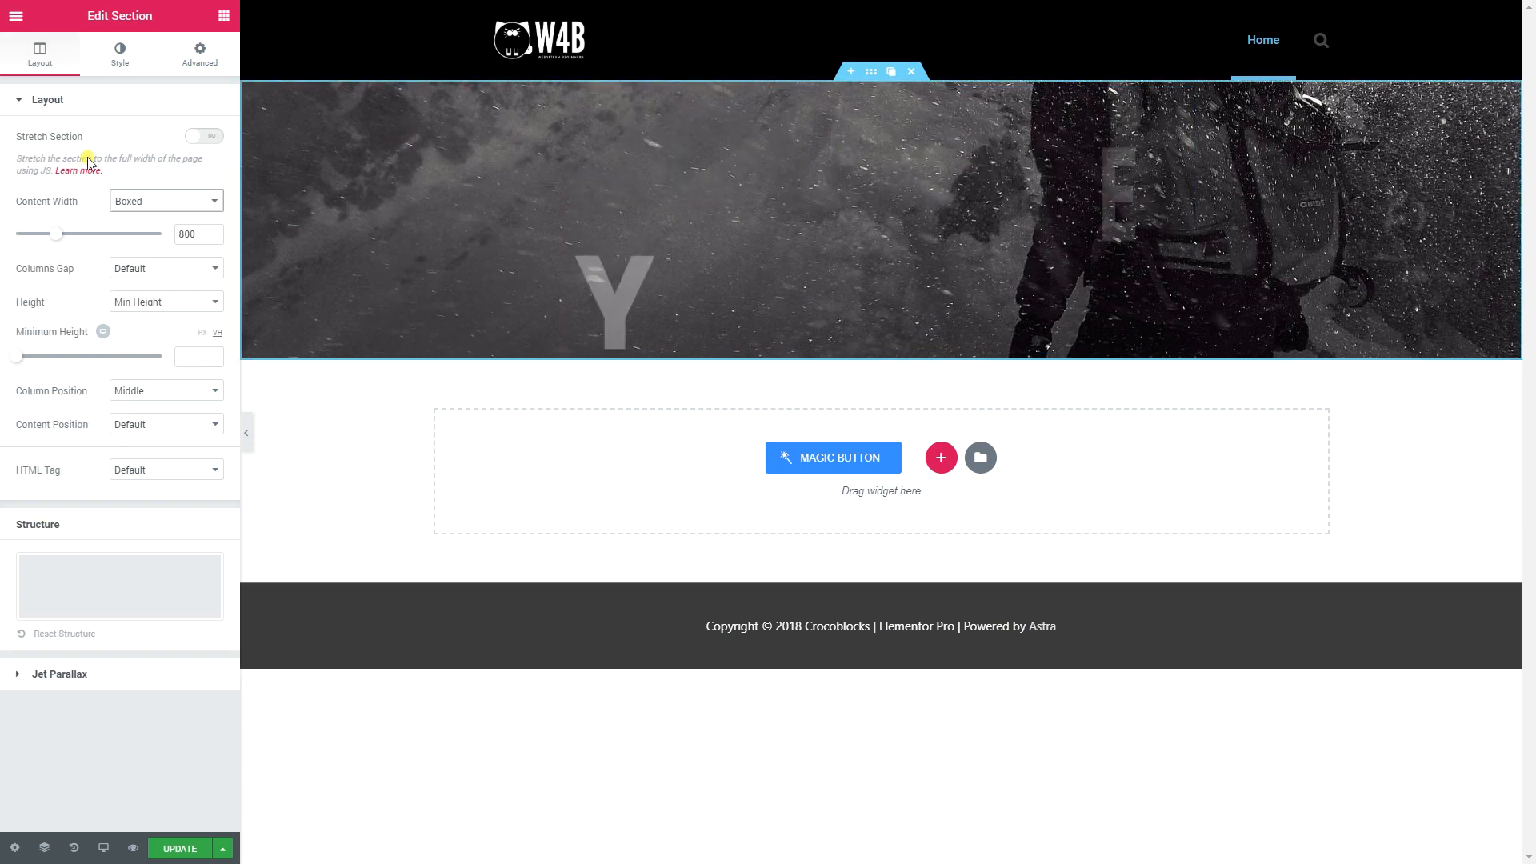
pyautogui.click(168, 199)
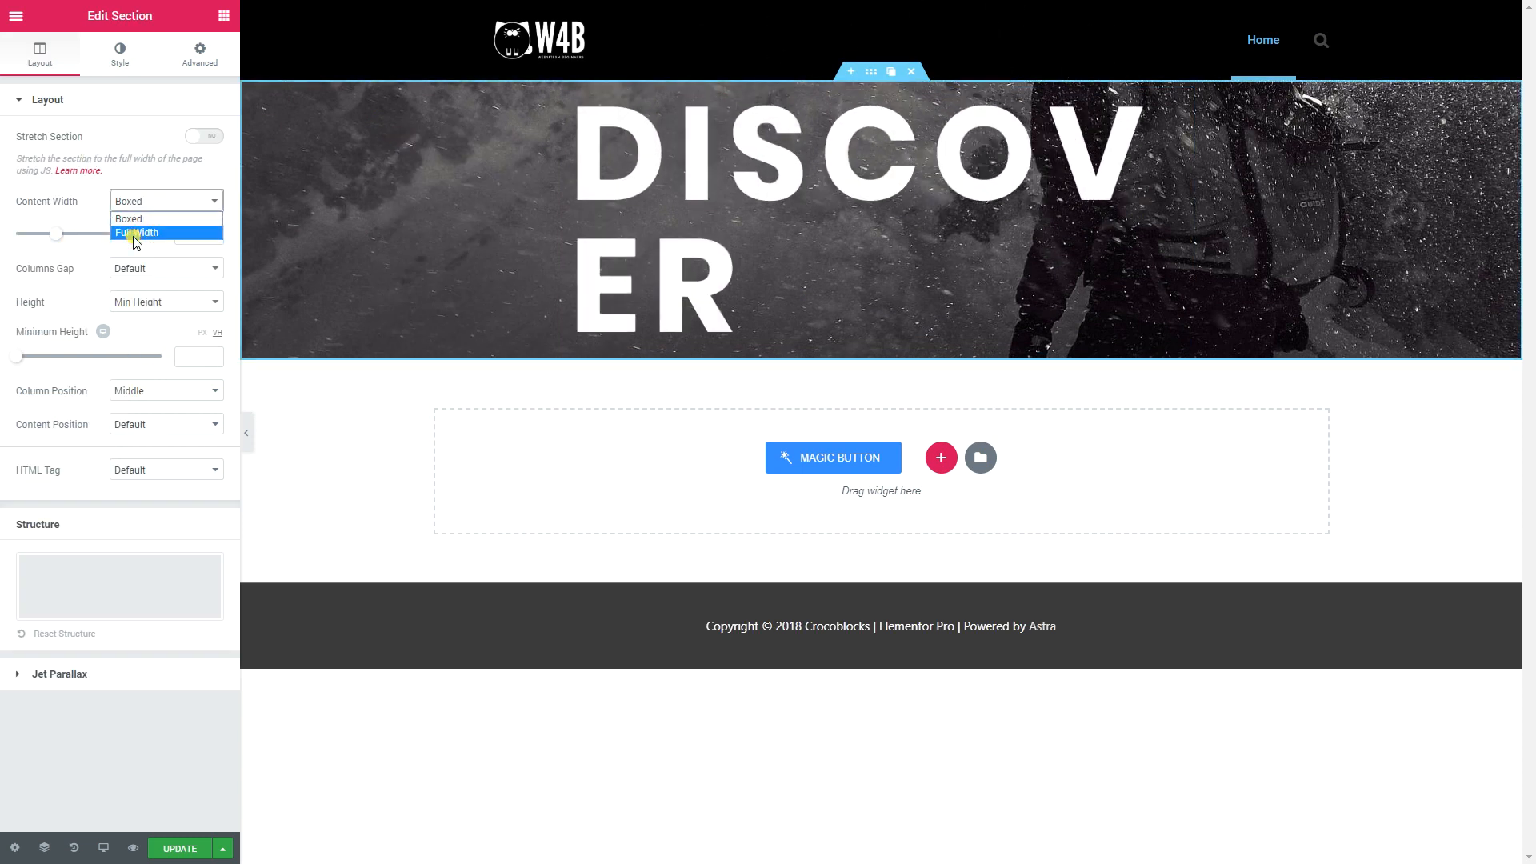
pyautogui.click(135, 234)
pyautogui.click(205, 138)
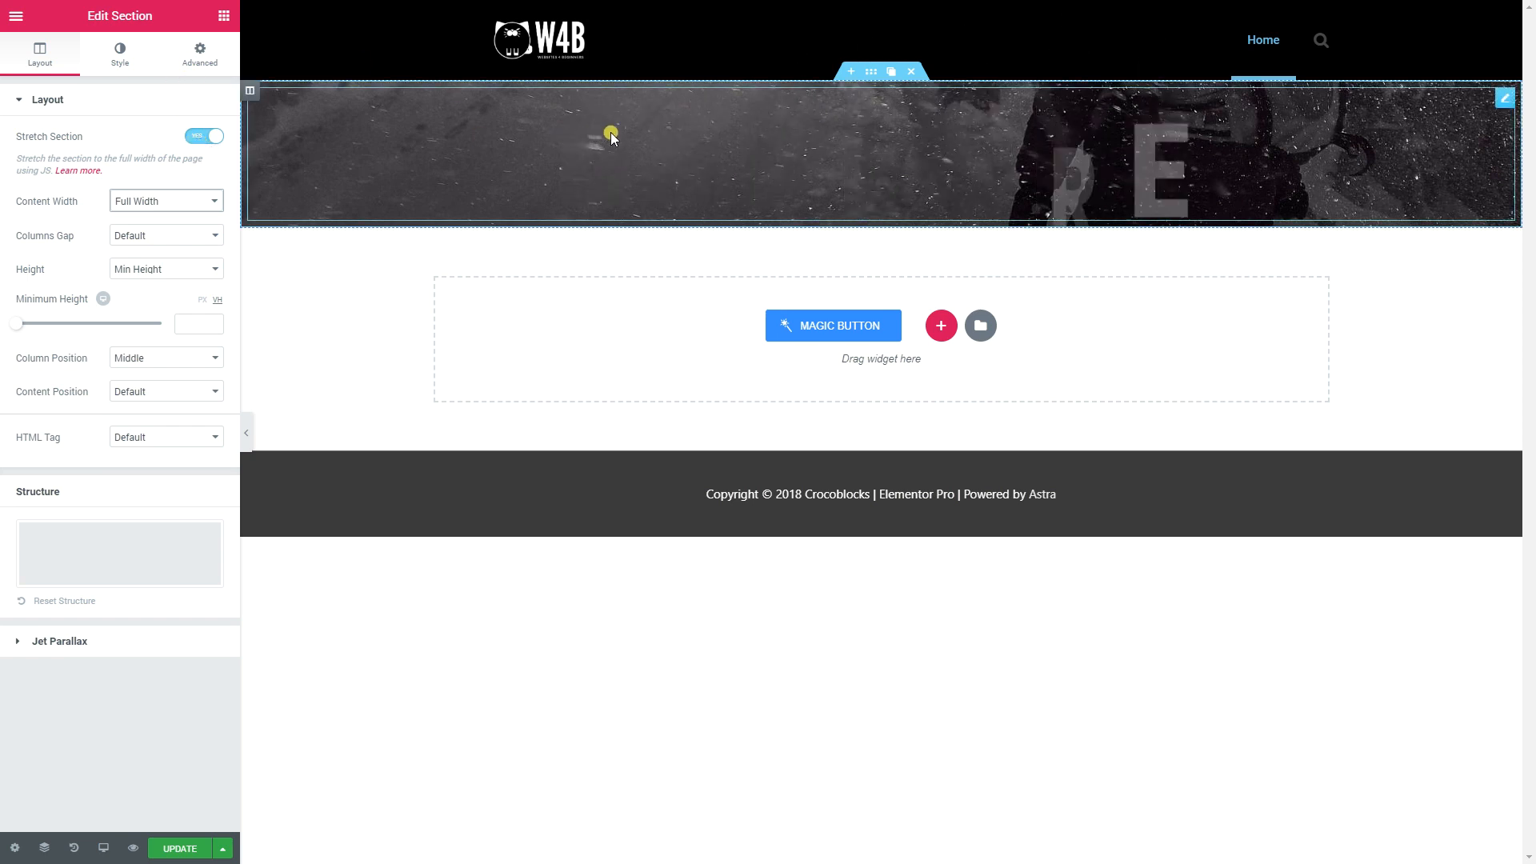
# Step: Set the animated text's font size to 220 px
pyautogui.click(120, 53)
pyautogui.click(196, 206)
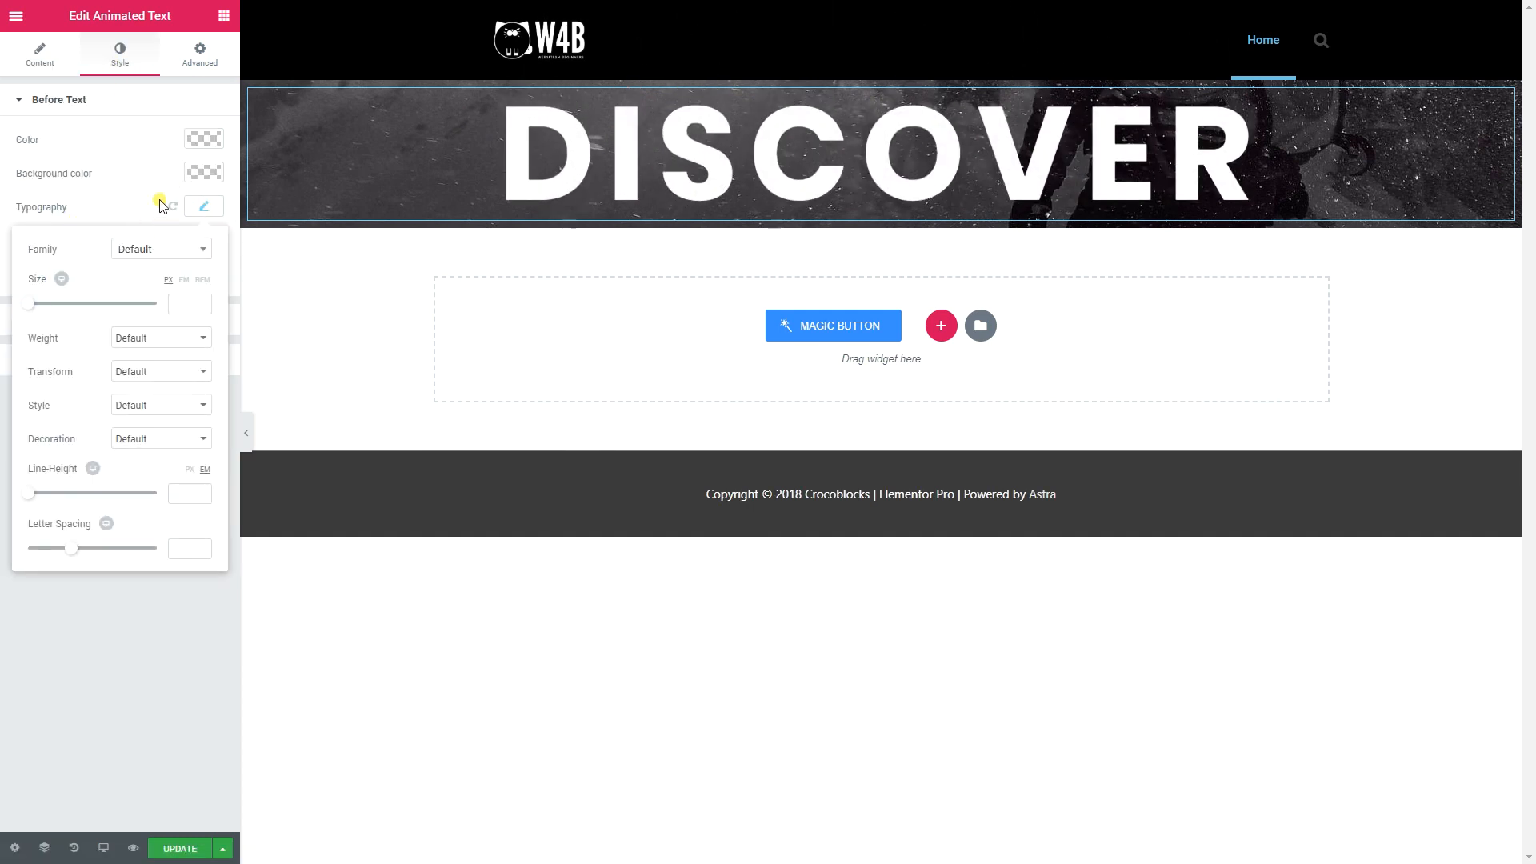
pyautogui.click(120, 106)
pyautogui.click(89, 140)
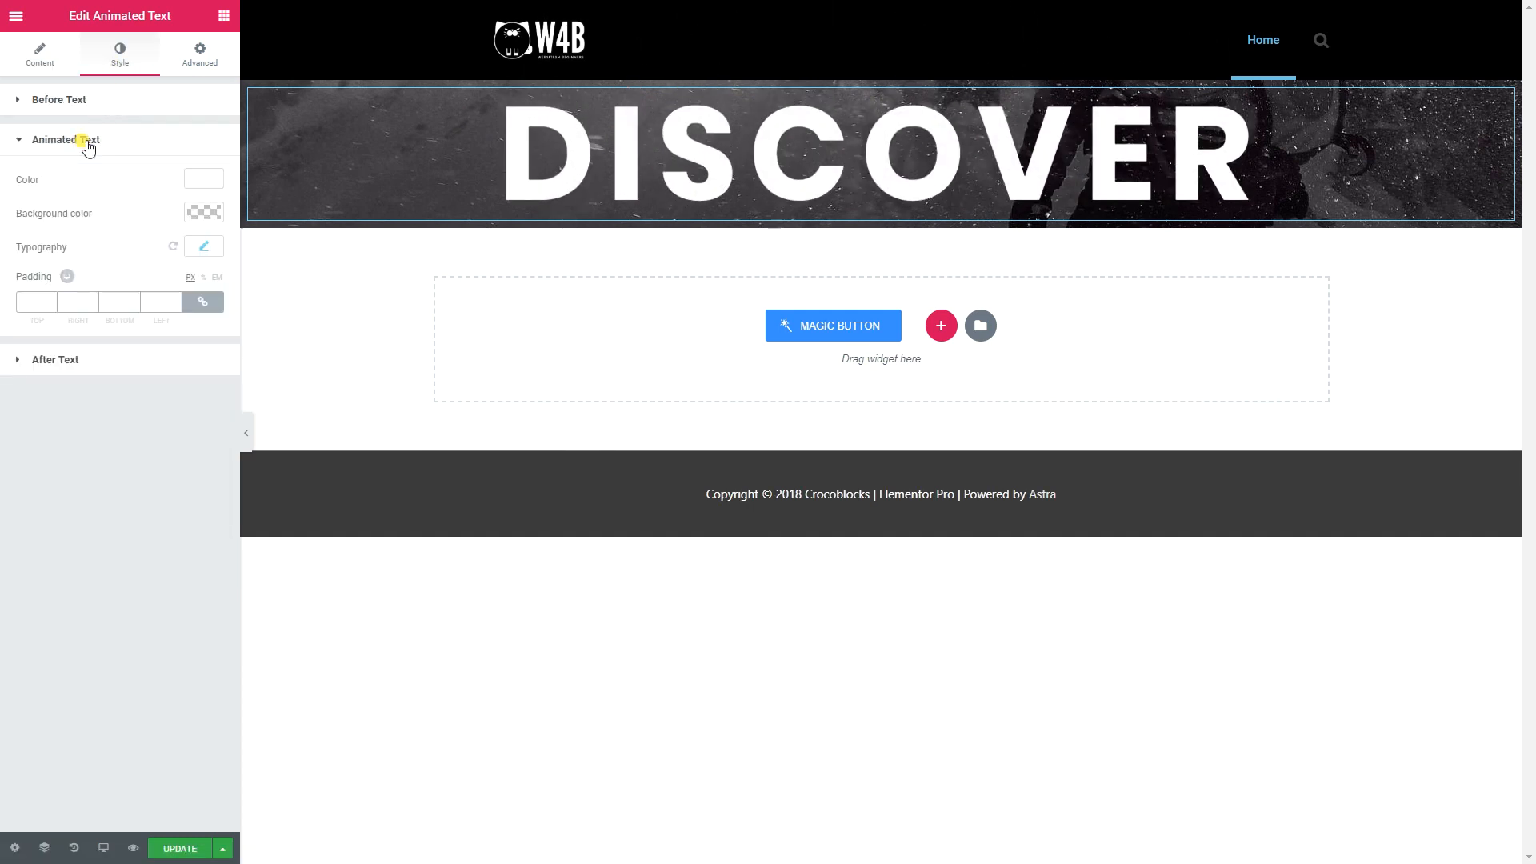
pyautogui.click(201, 244)
pyautogui.moveTo(136, 343); pyautogui.dragTo(166, 345)
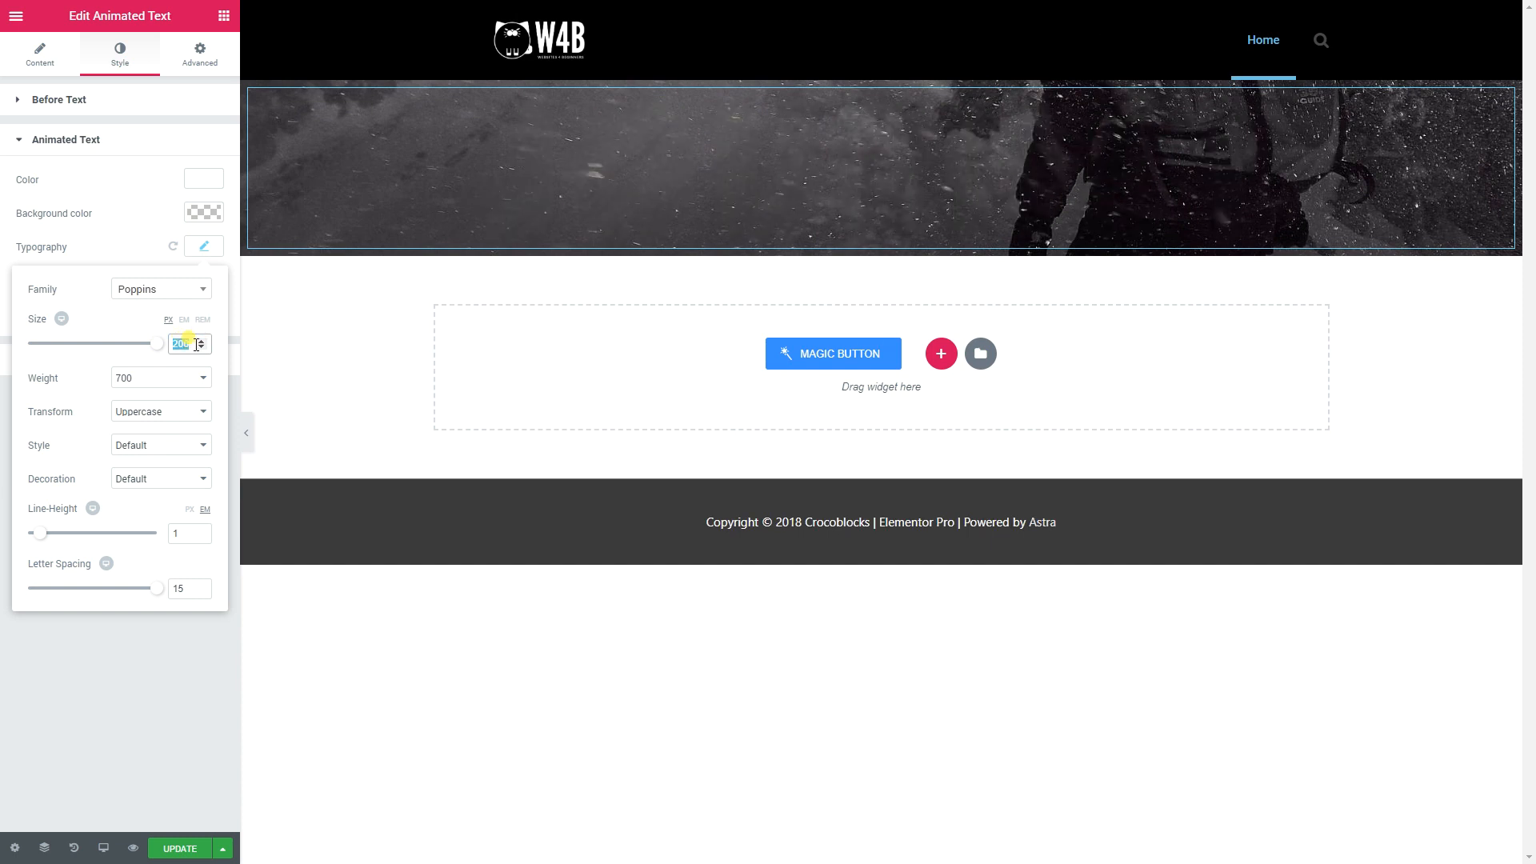
pyautogui.write('220')
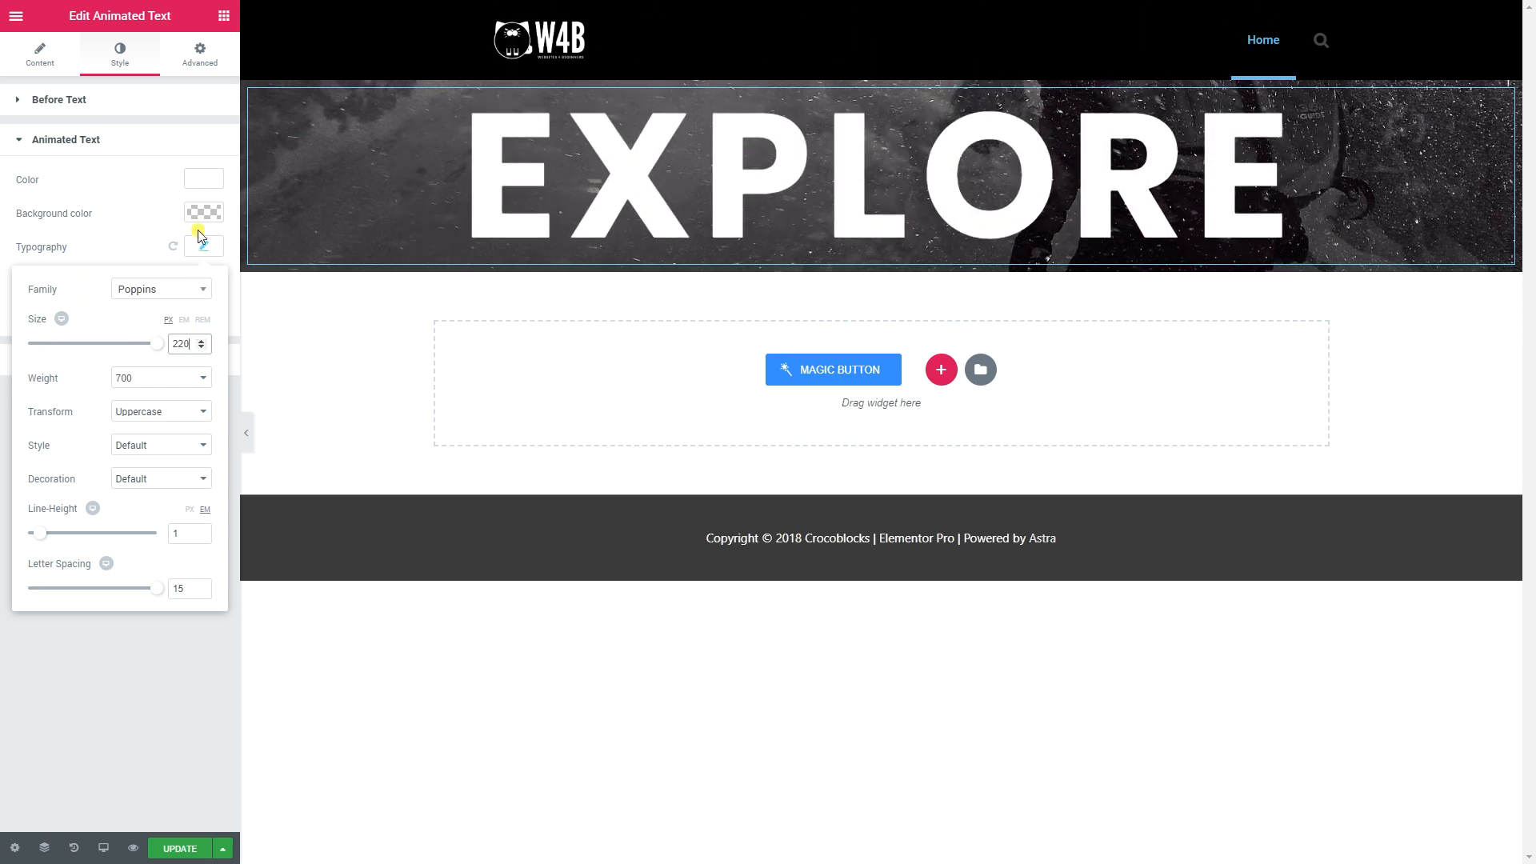
# Step: Lower the opacity of the animated text's white colour so the background shows through the letters
pyautogui.click(204, 179)
pyautogui.moveTo(215, 218); pyautogui.dragTo(204, 337)
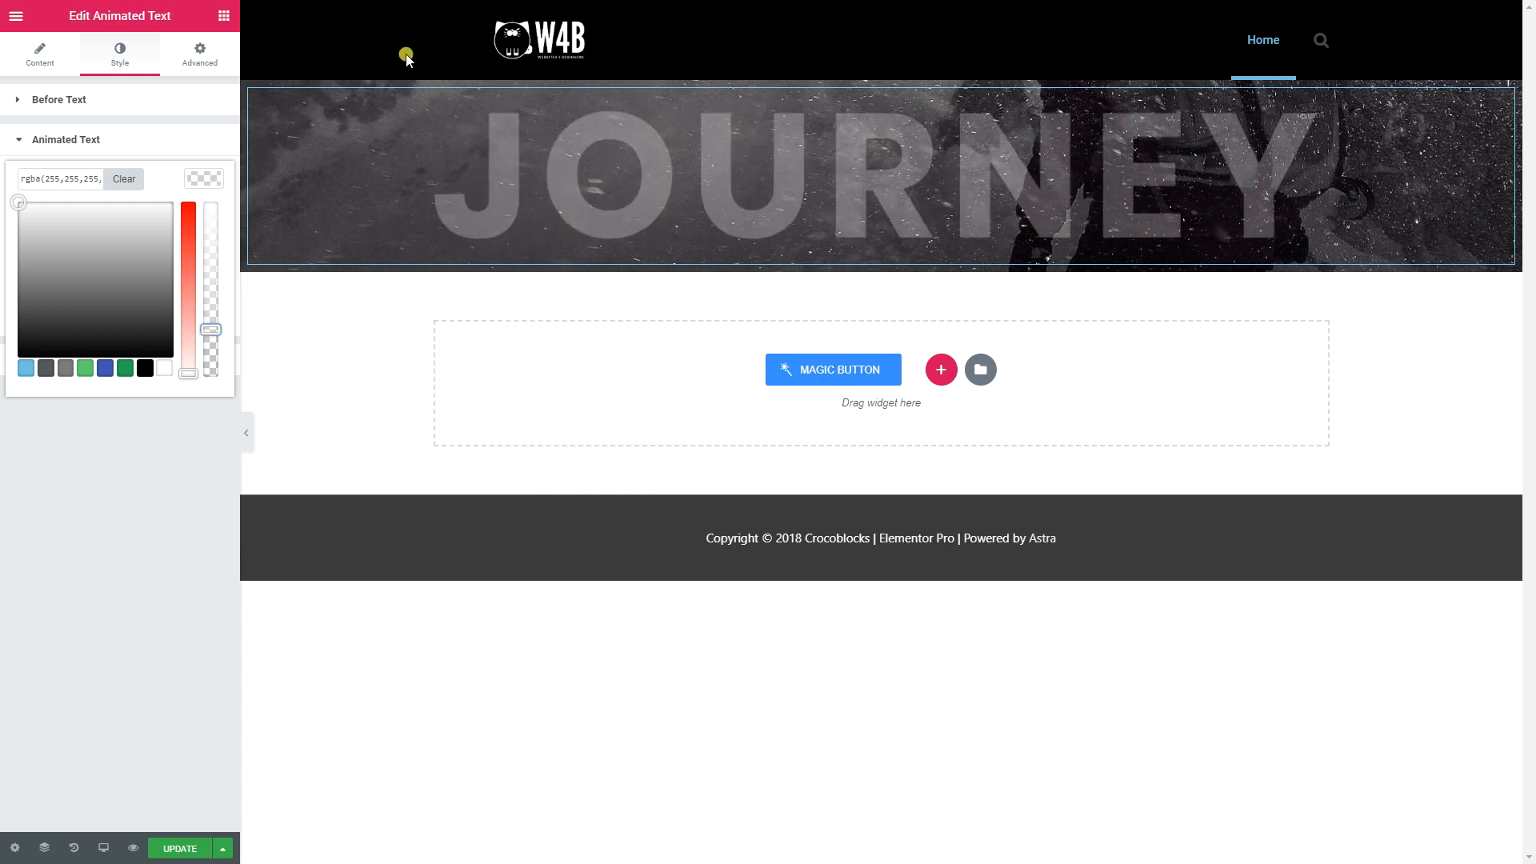
# Step: Add a Mountains shape divider to the bottom edge of the section
pyautogui.moveTo(919, 120)
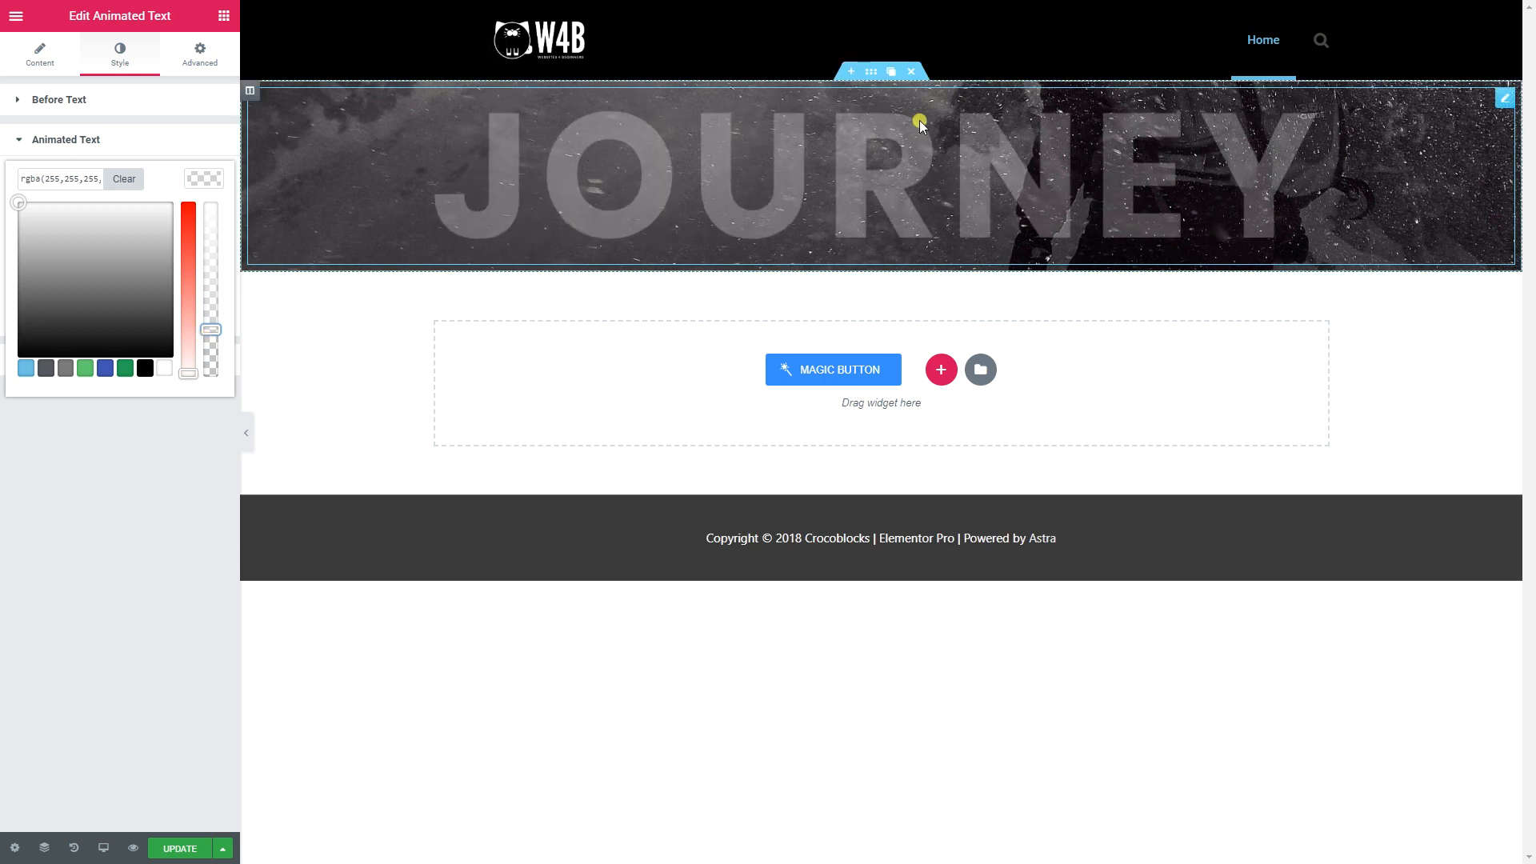
pyautogui.click(872, 76)
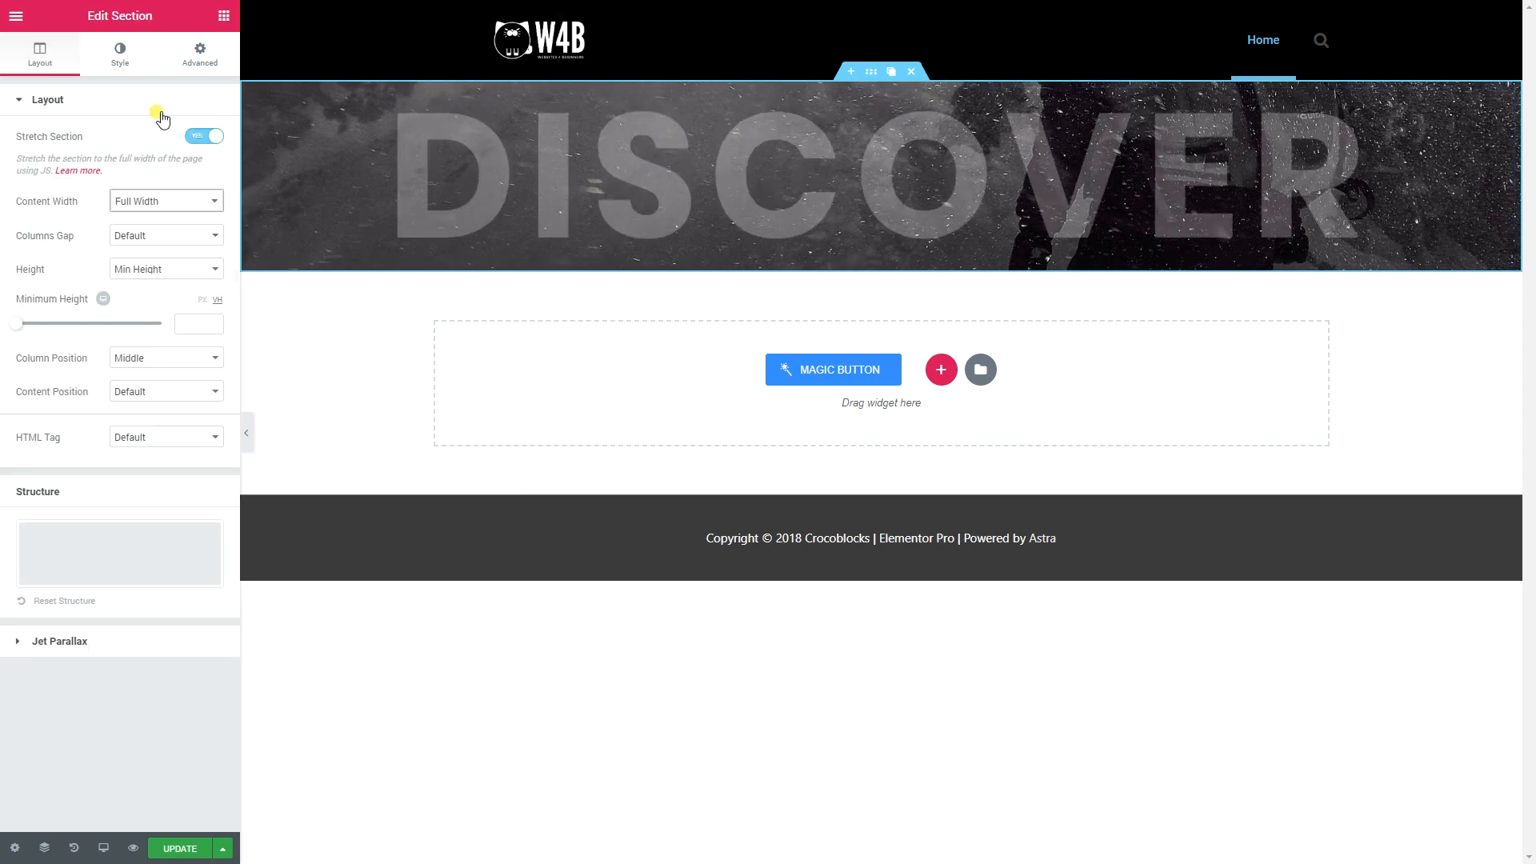
pyautogui.click(125, 60)
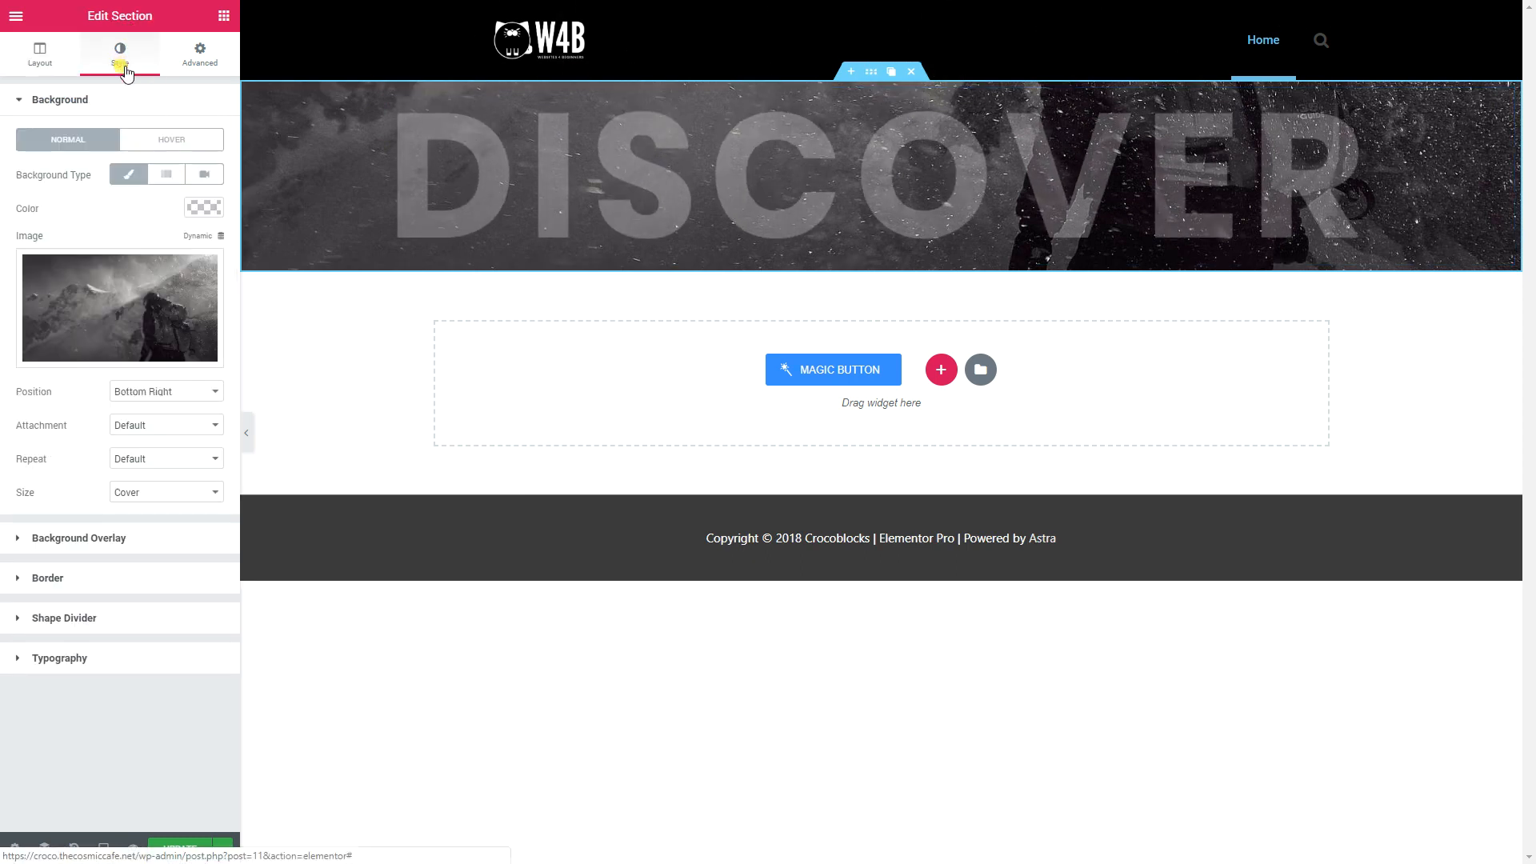
pyautogui.click(80, 619)
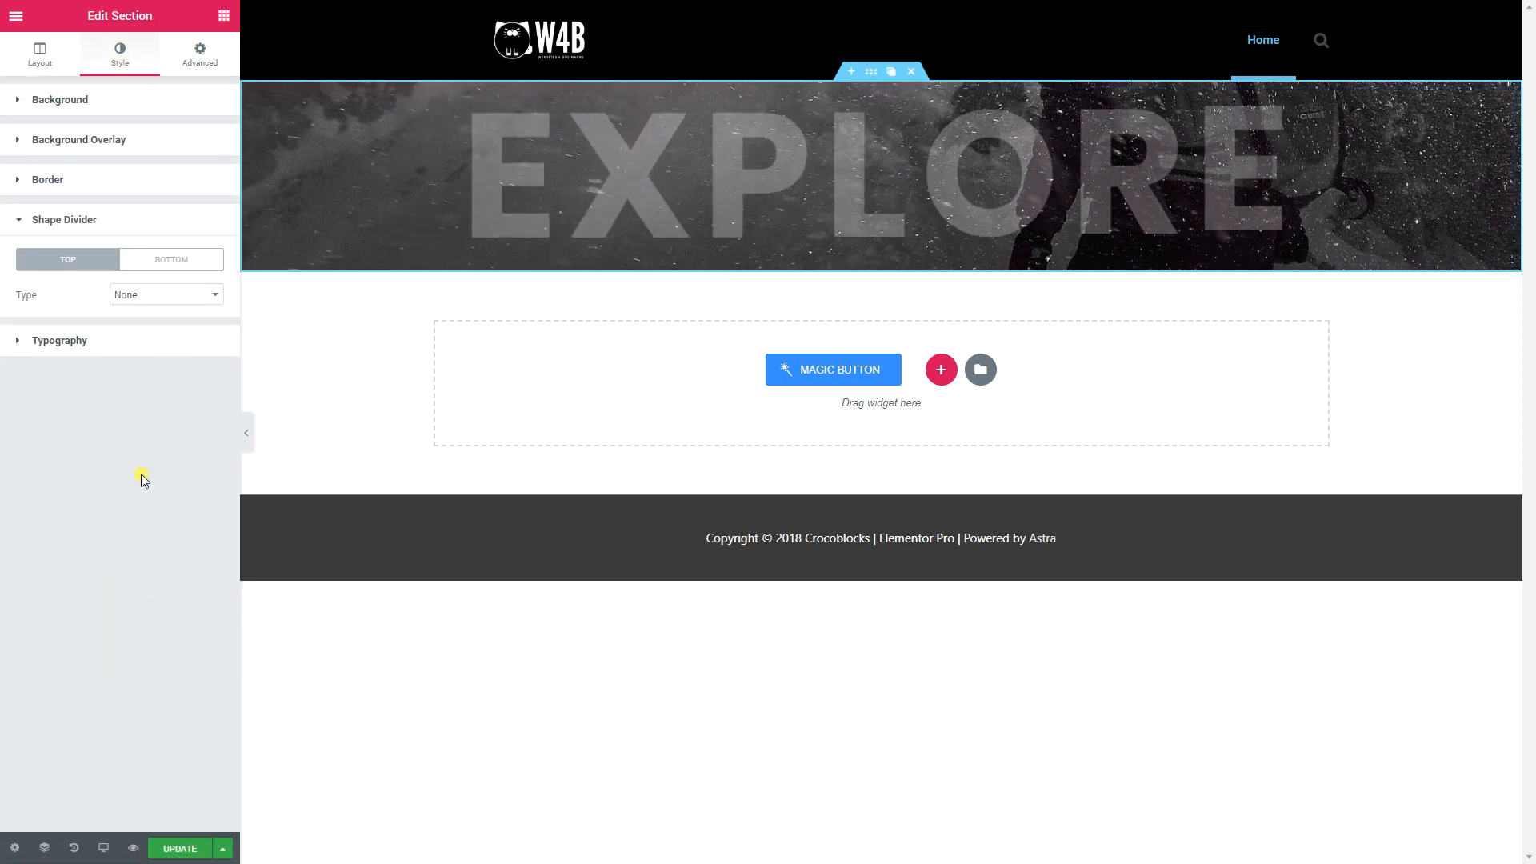
pyautogui.click(183, 270)
pyautogui.click(157, 295)
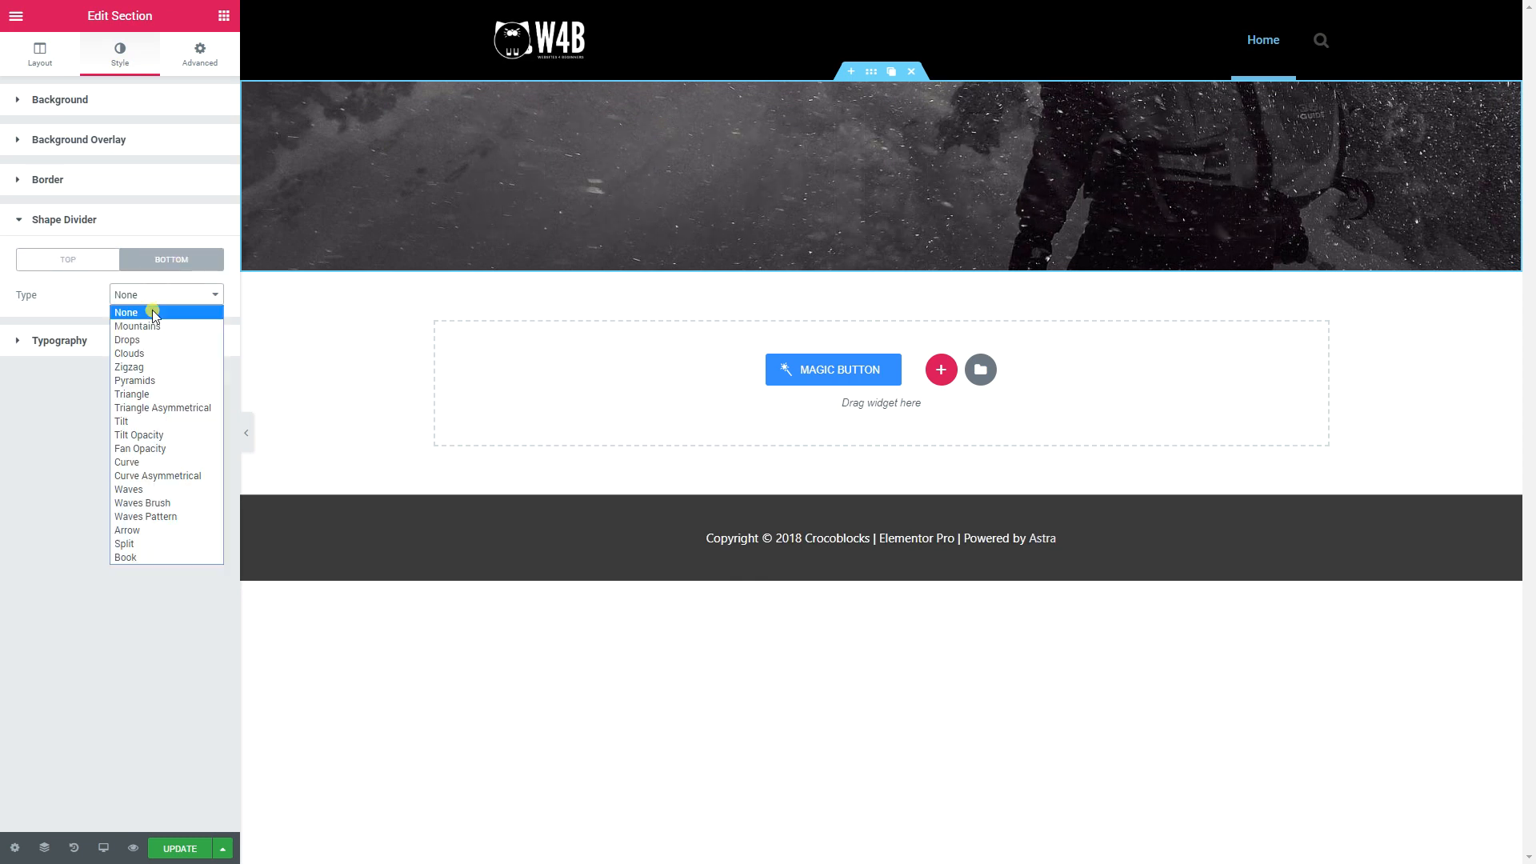
pyautogui.click(153, 320)
# Step: Increase the bottom shape divider's height and set its colour to black (#000000)
pyautogui.moveTo(21, 450)
pyautogui.mouseDown()
pyautogui.moveTo(64, 445)
pyautogui.moveTo(41, 449)
pyautogui.mouseUp()
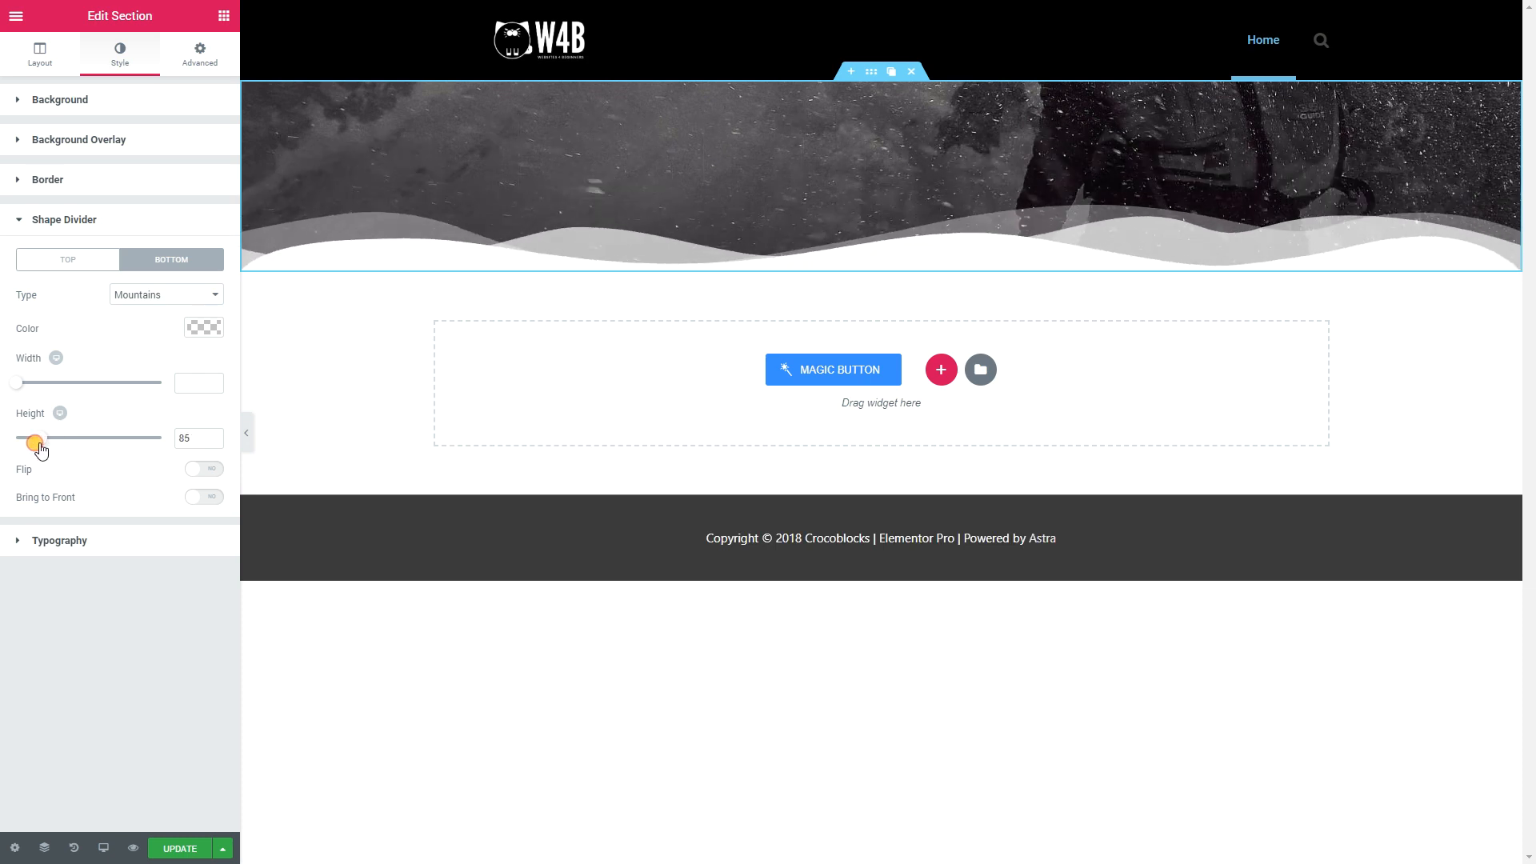
pyautogui.click(210, 328)
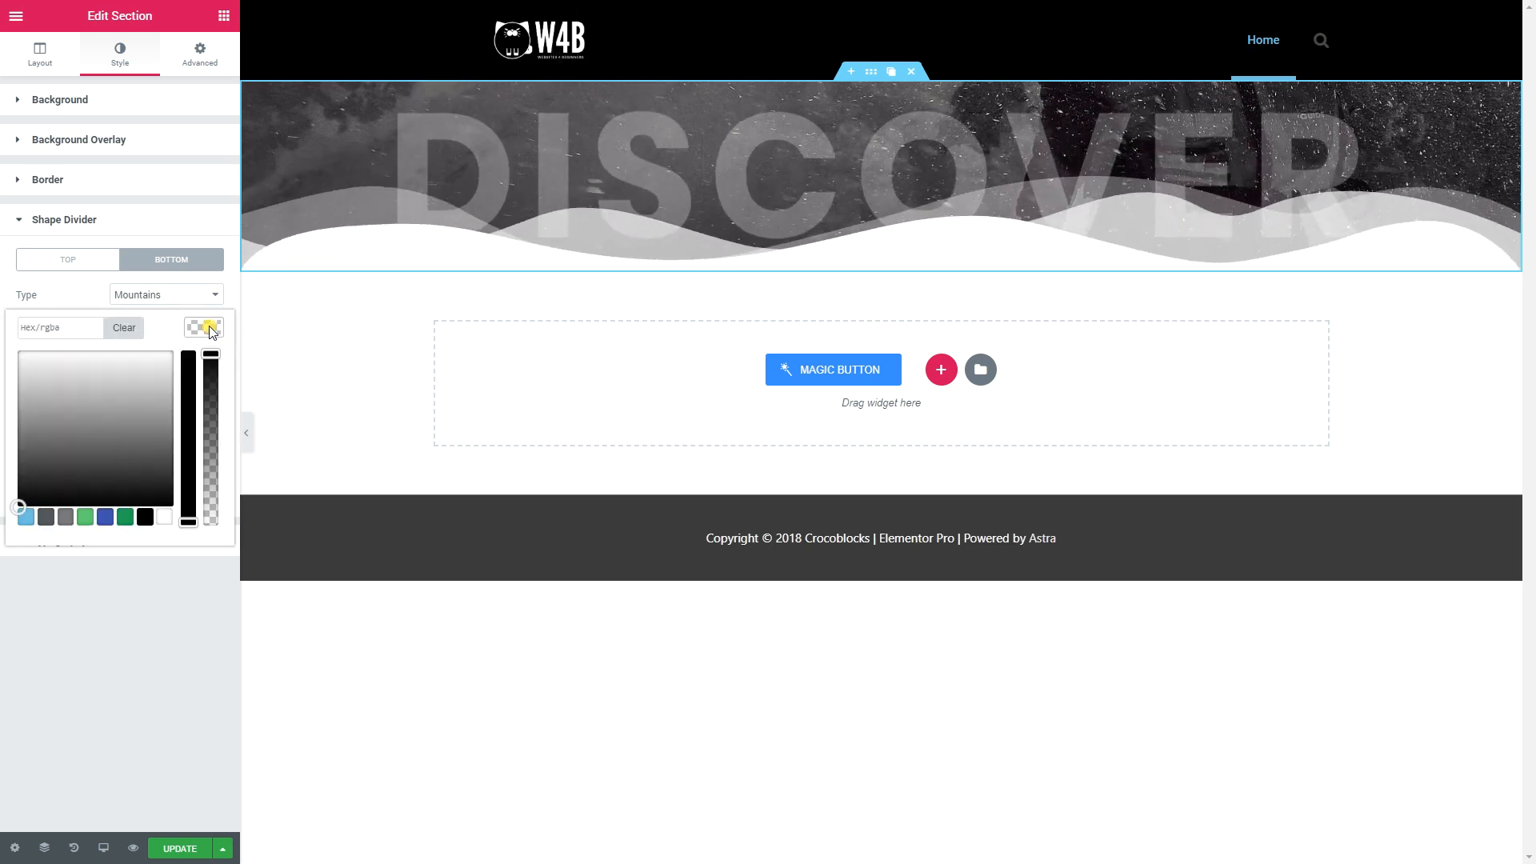
pyautogui.click(144, 518)
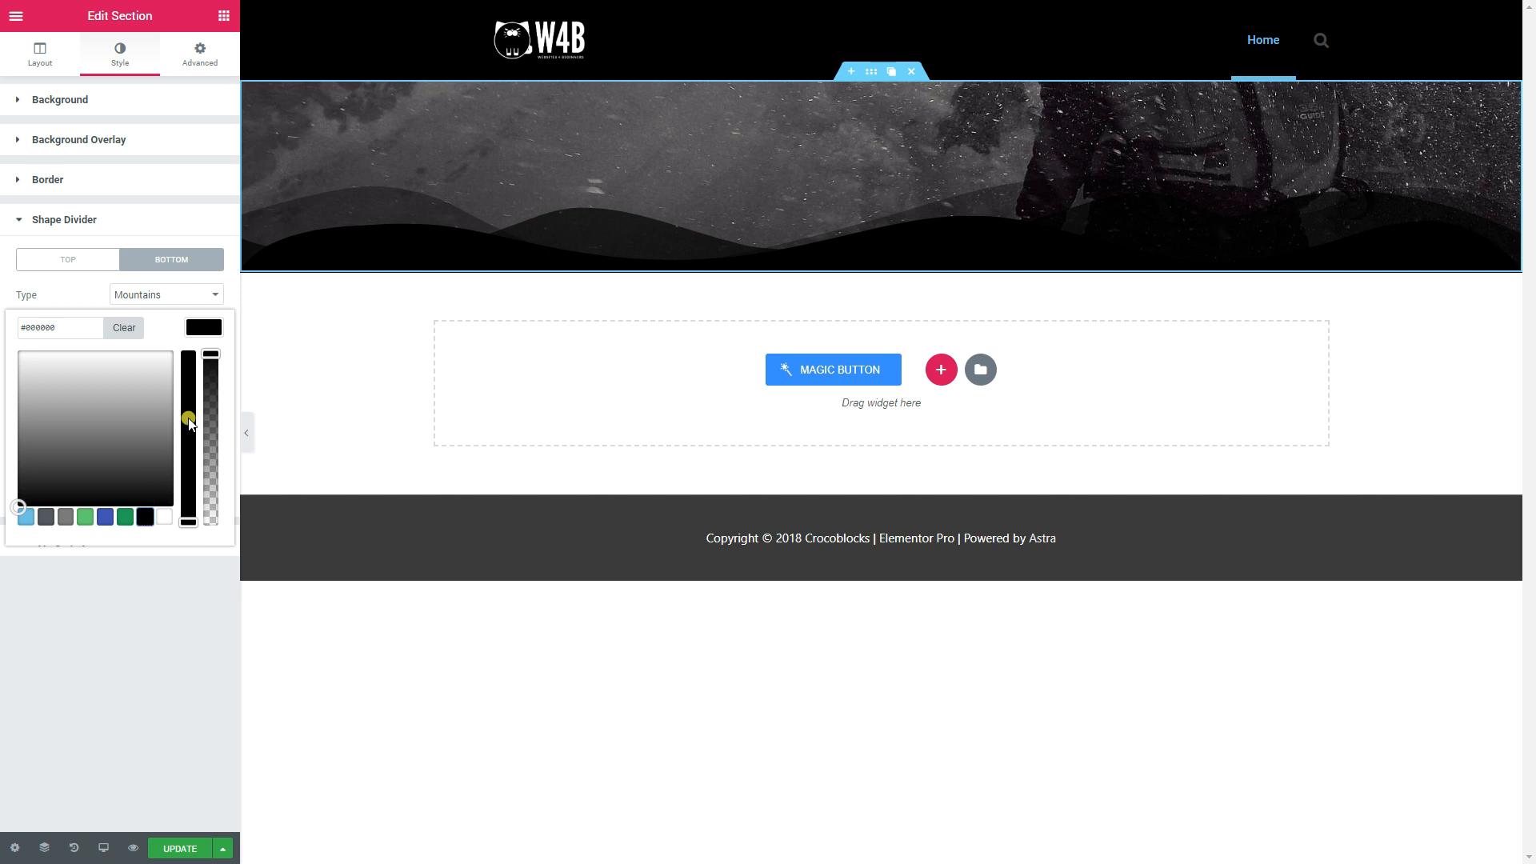
# Step: Lower the opacity of the bottom shape divider's black to 0.65 and increase the divider's height
pyautogui.click(211, 378)
pyautogui.moveTo(211, 385); pyautogui.dragTo(204, 411)
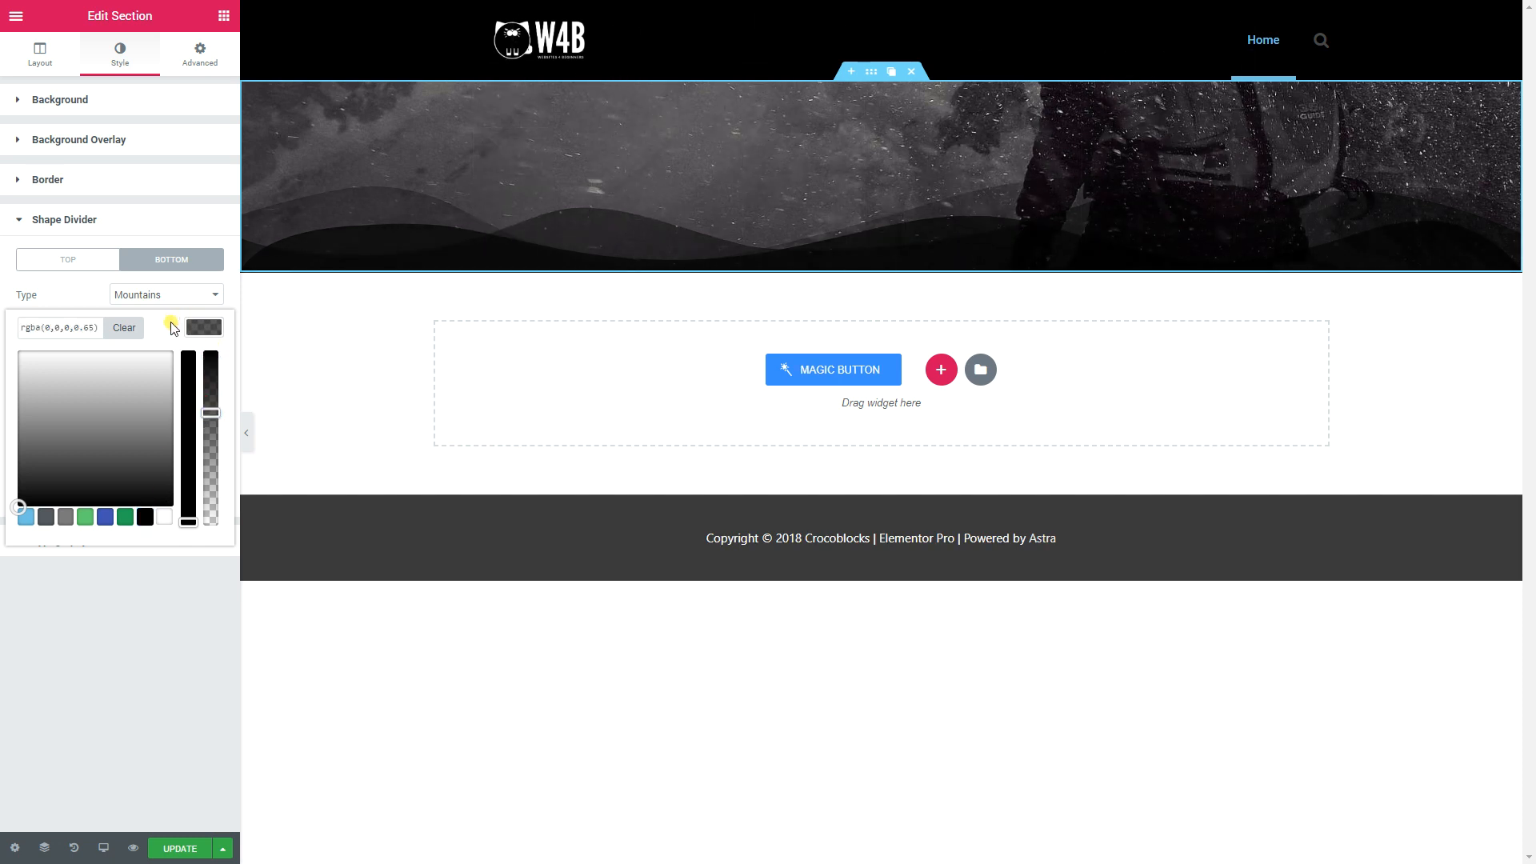
pyautogui.click(200, 327)
pyautogui.moveTo(50, 444); pyautogui.dragTo(88, 446)
# Step: Give the section a gradient background overlay with green (#61CE70) as its first colour and set the blend mode to Color
pyautogui.click(95, 143)
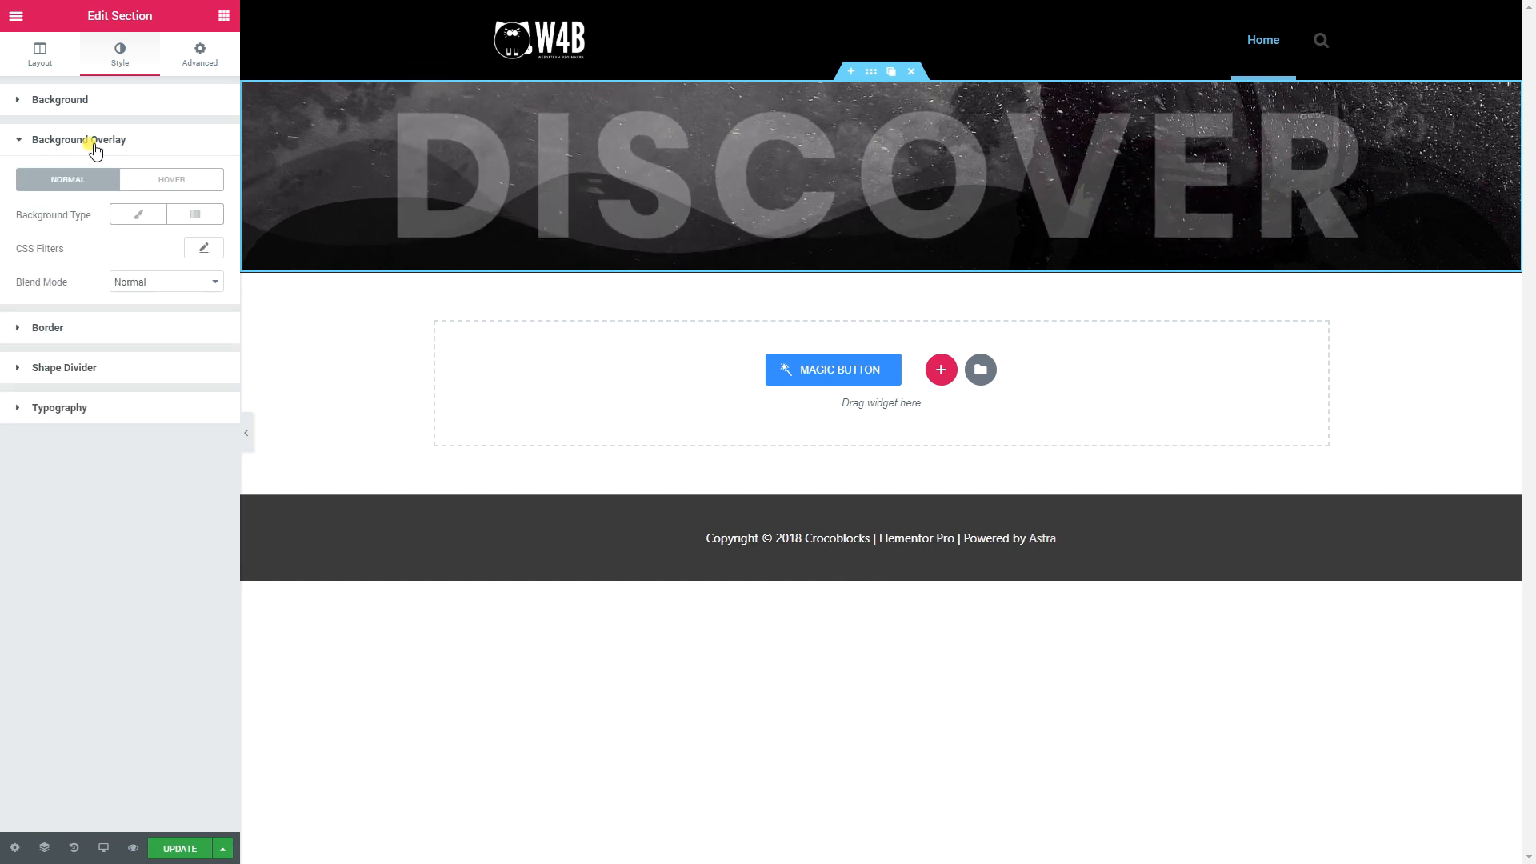
pyautogui.click(195, 215)
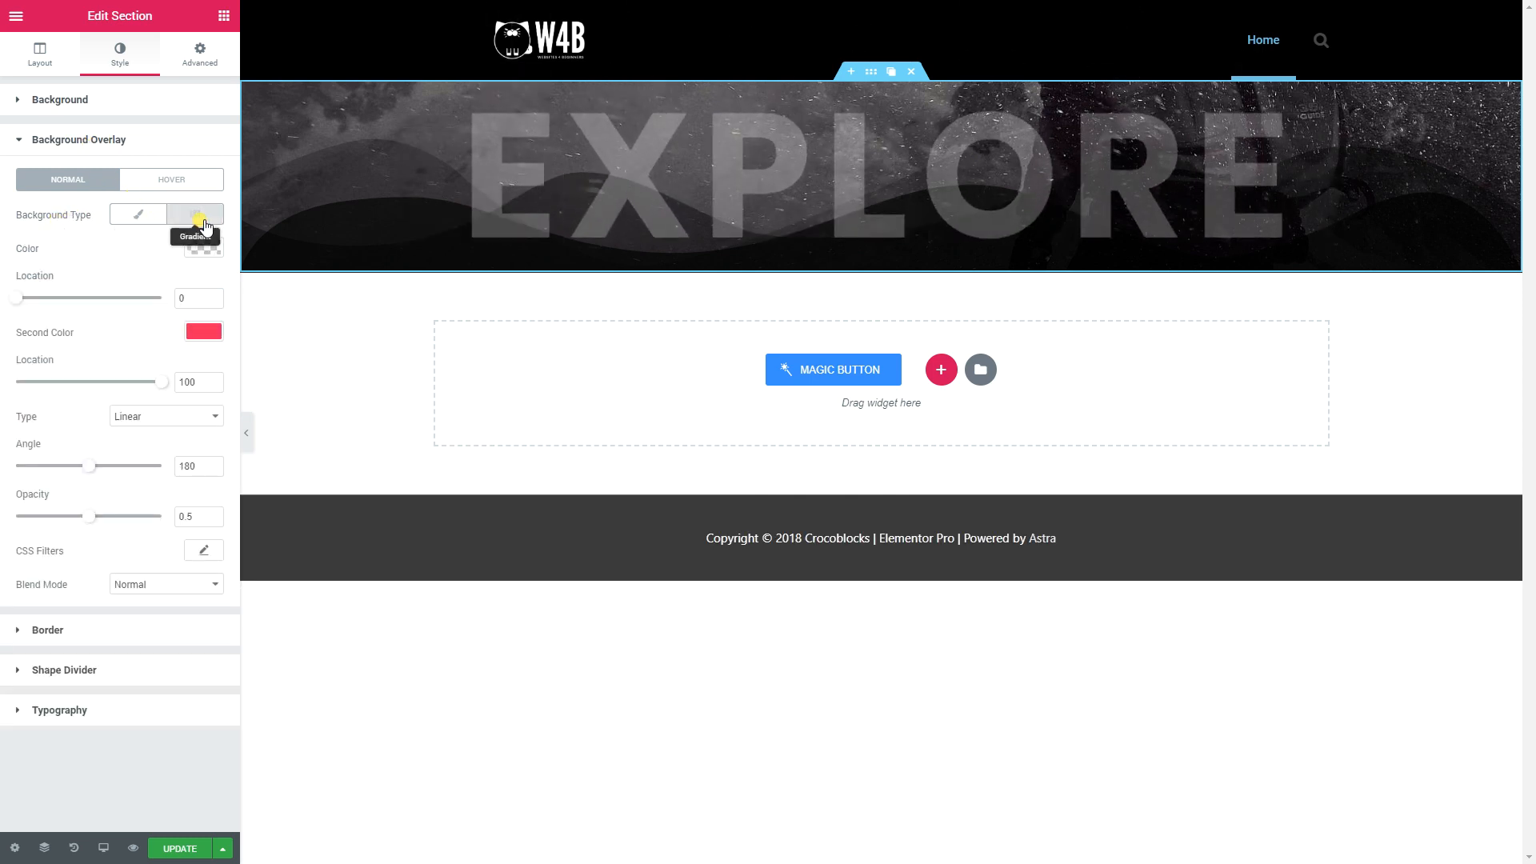
pyautogui.click(204, 248)
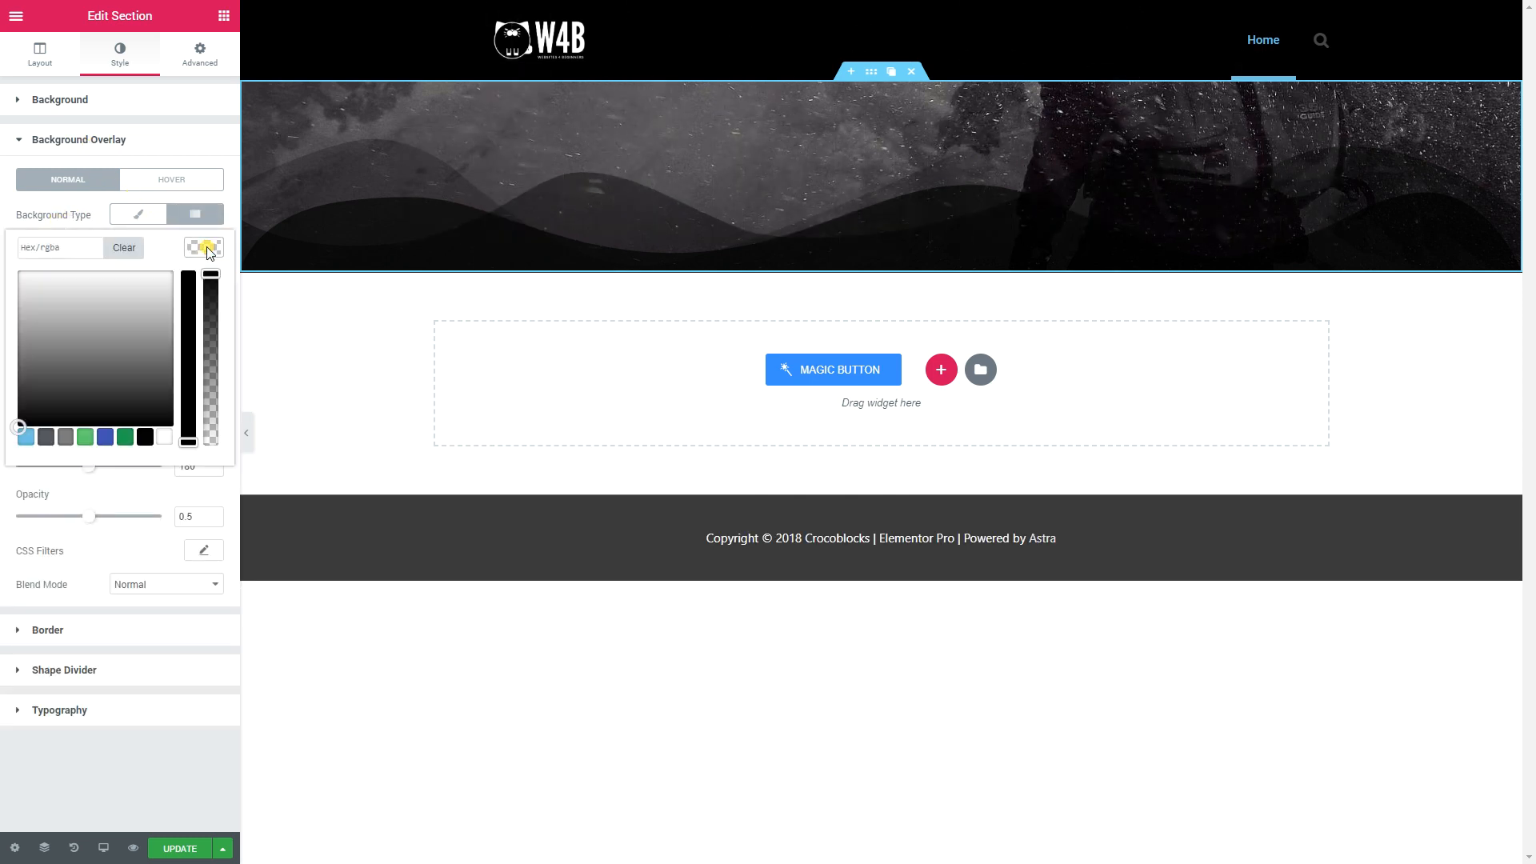
pyautogui.click(85, 437)
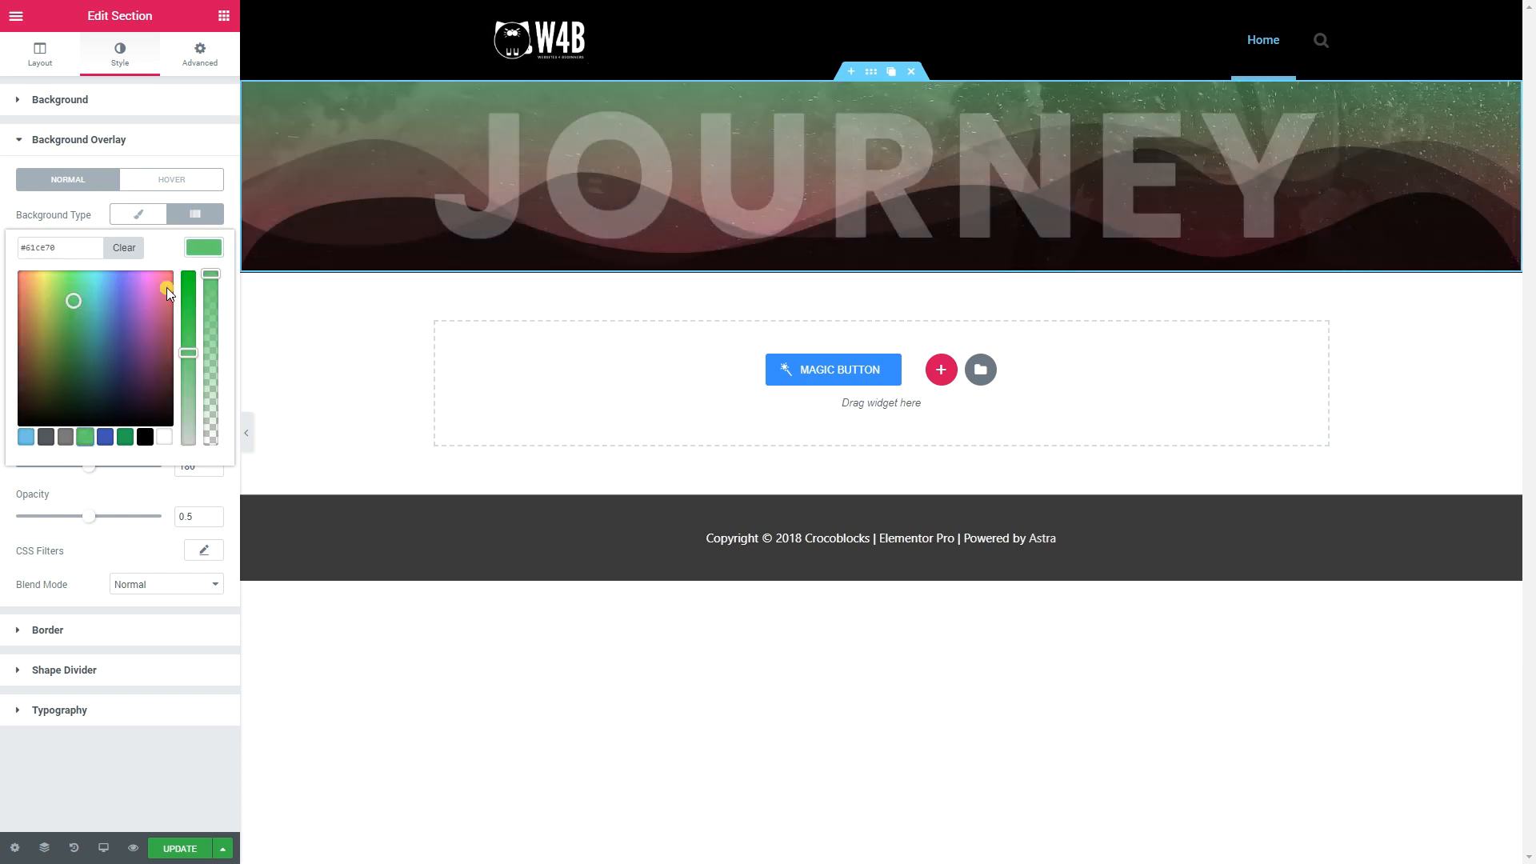
pyautogui.click(192, 247)
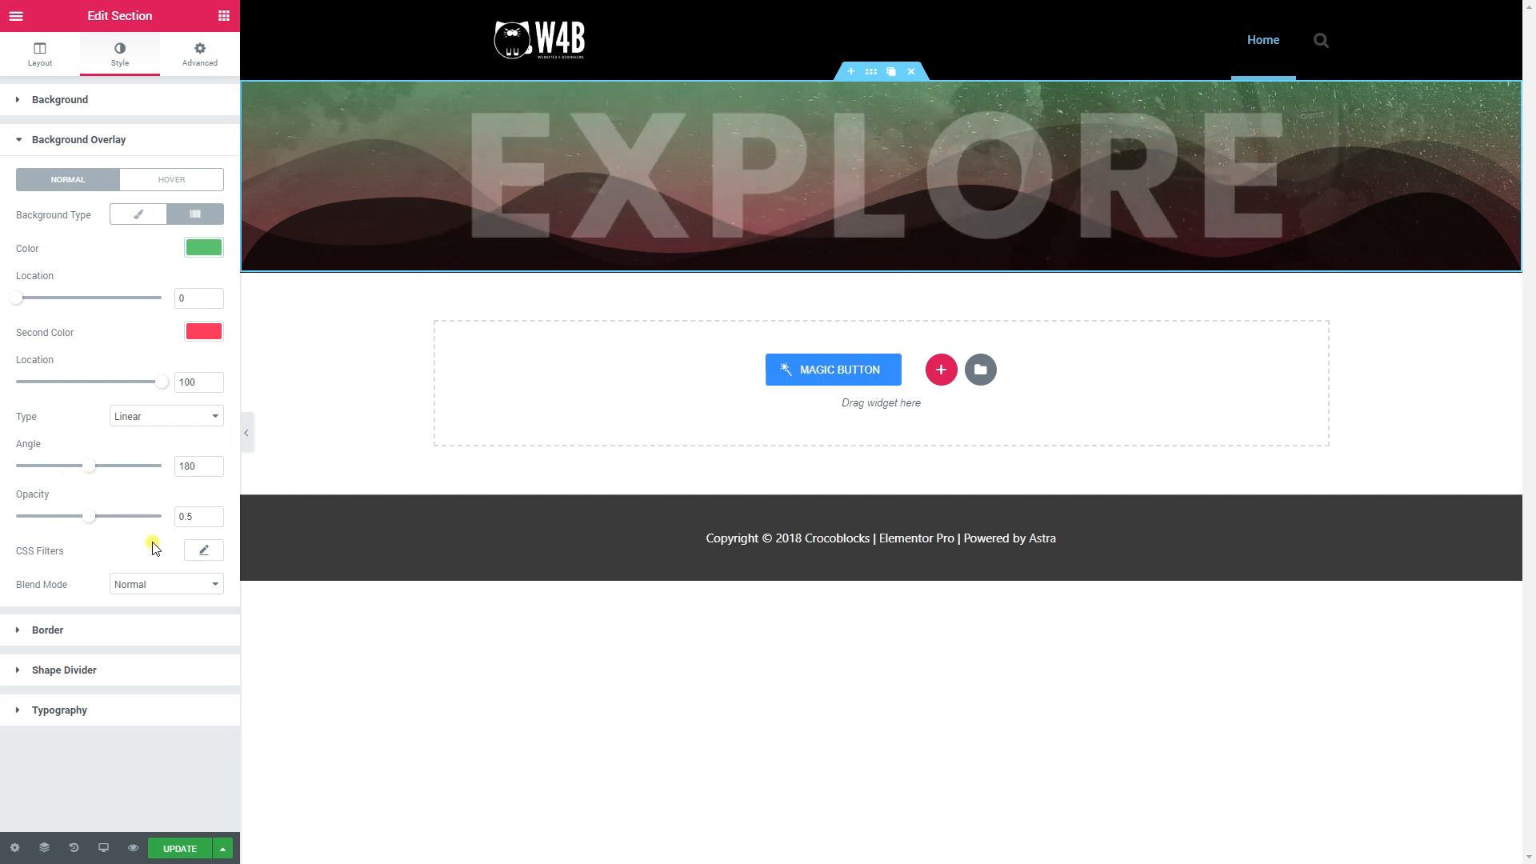
pyautogui.click(134, 592)
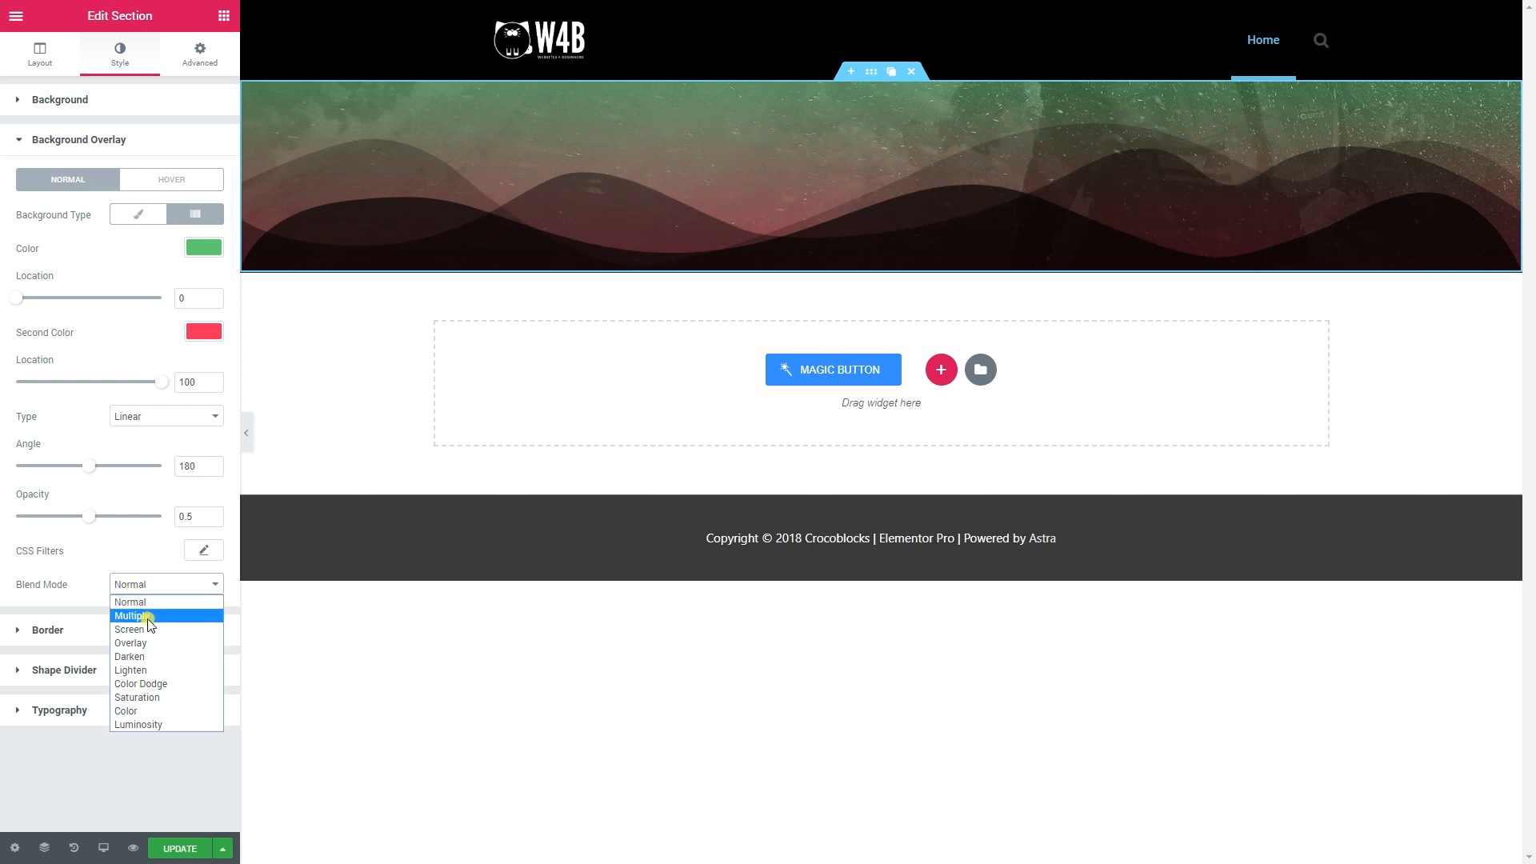
pyautogui.click(128, 712)
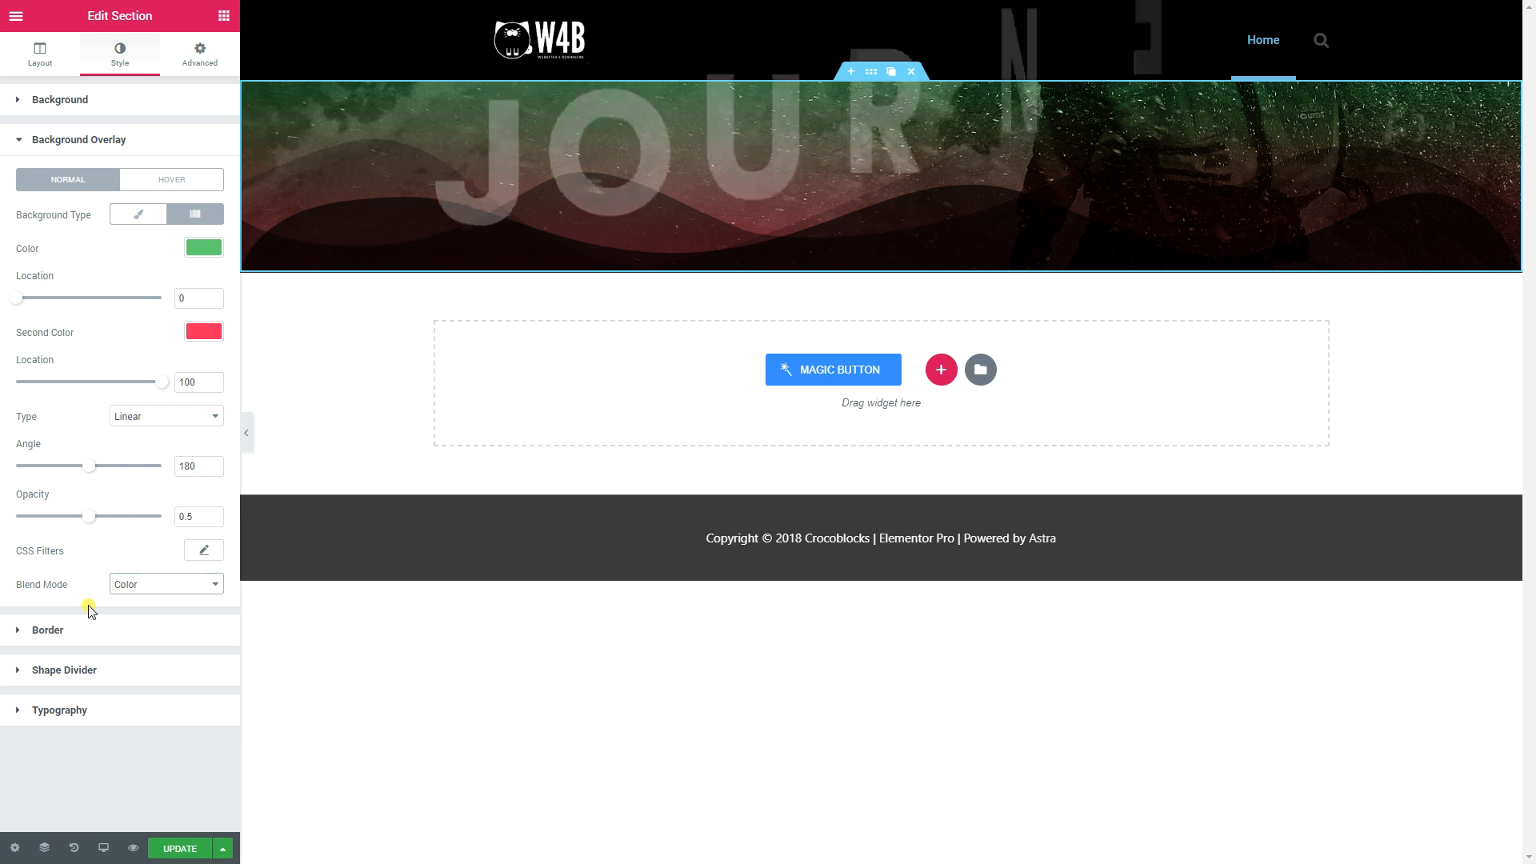
# Step: Delete the banner section and add a new section with two equal columns
pyautogui.click(910, 74)
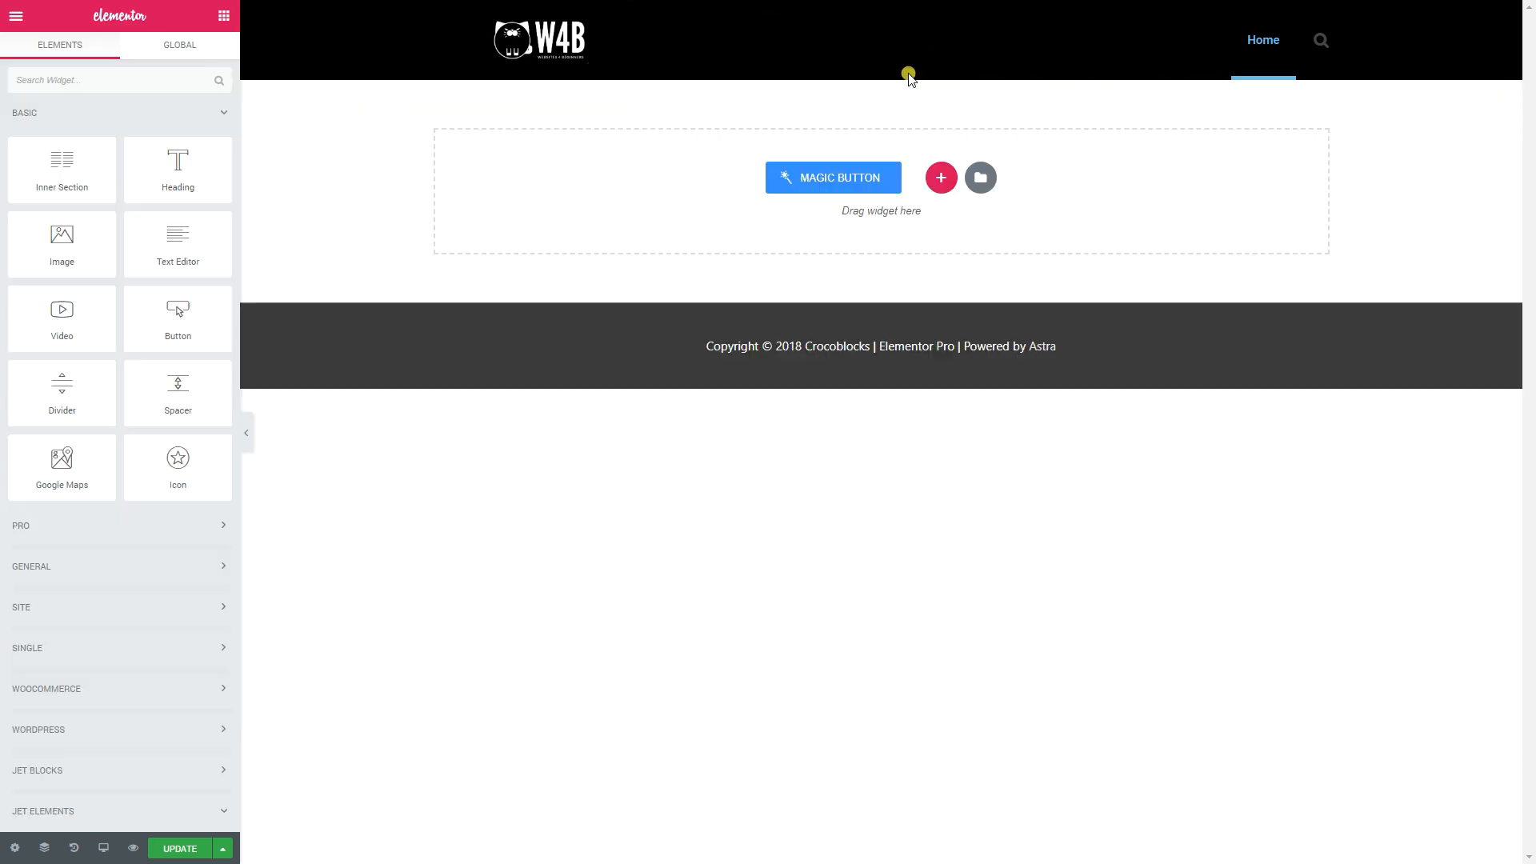
pyautogui.click(942, 184)
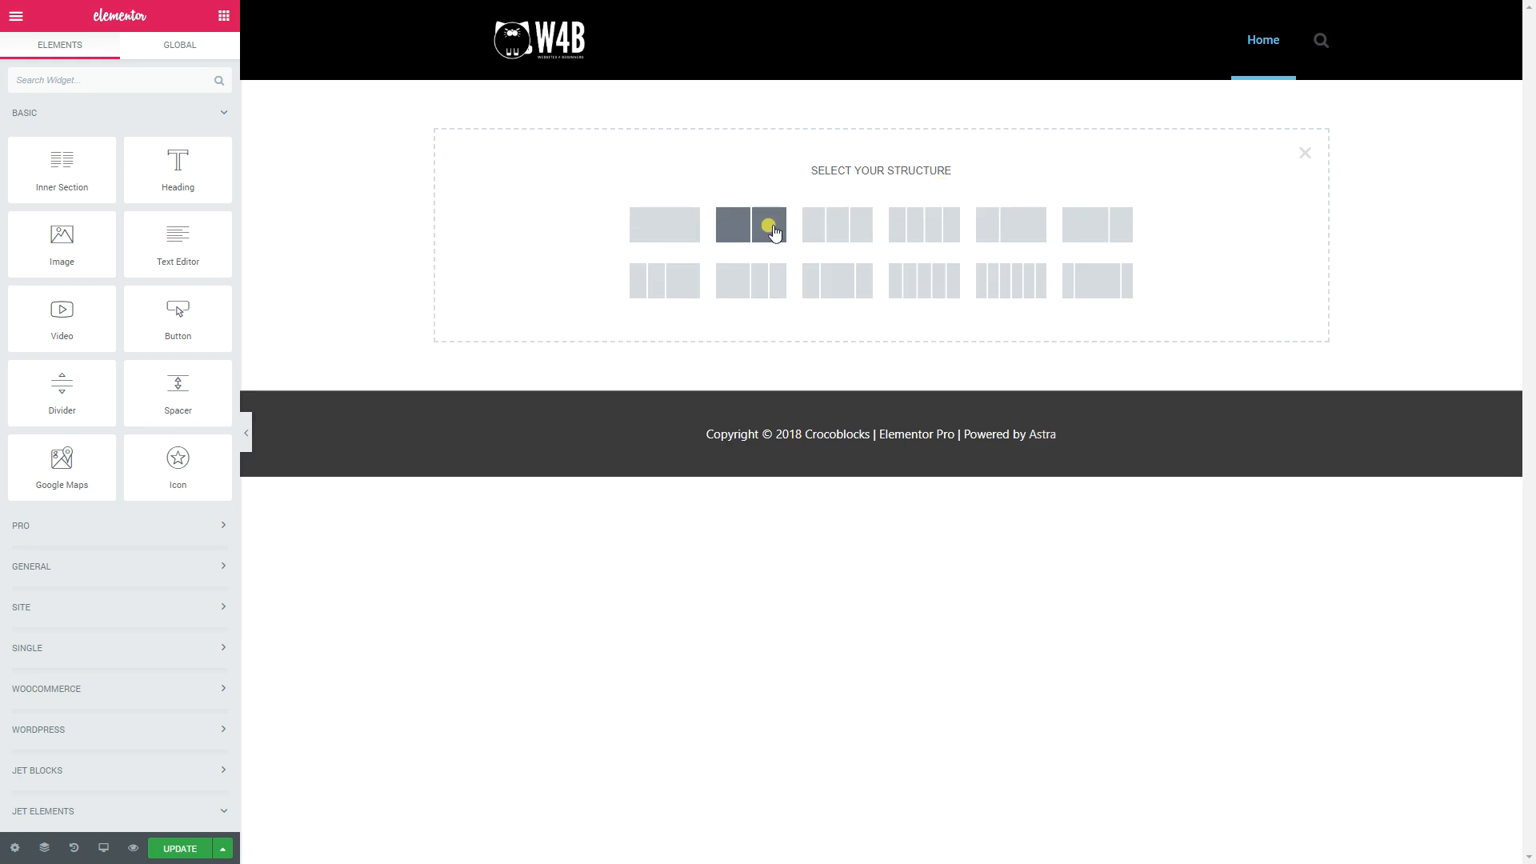
pyautogui.click(739, 233)
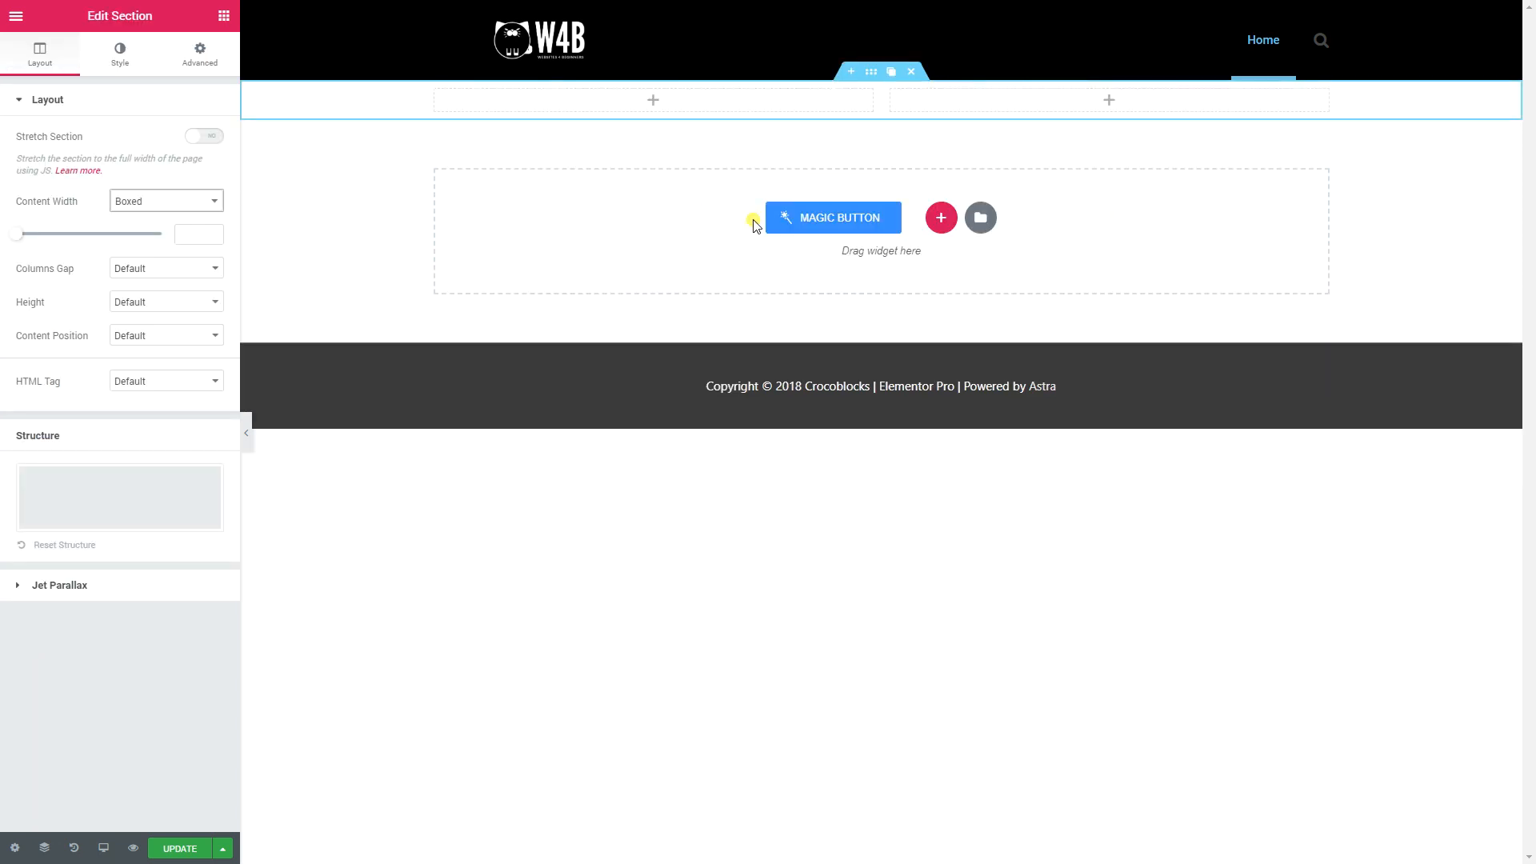
# Step: Add an Image widget to the first column and insert network-2402637_1280.jpg from the media library
pyautogui.click(650, 99)
pyautogui.moveTo(90, 231); pyautogui.dragTo(641, 112)
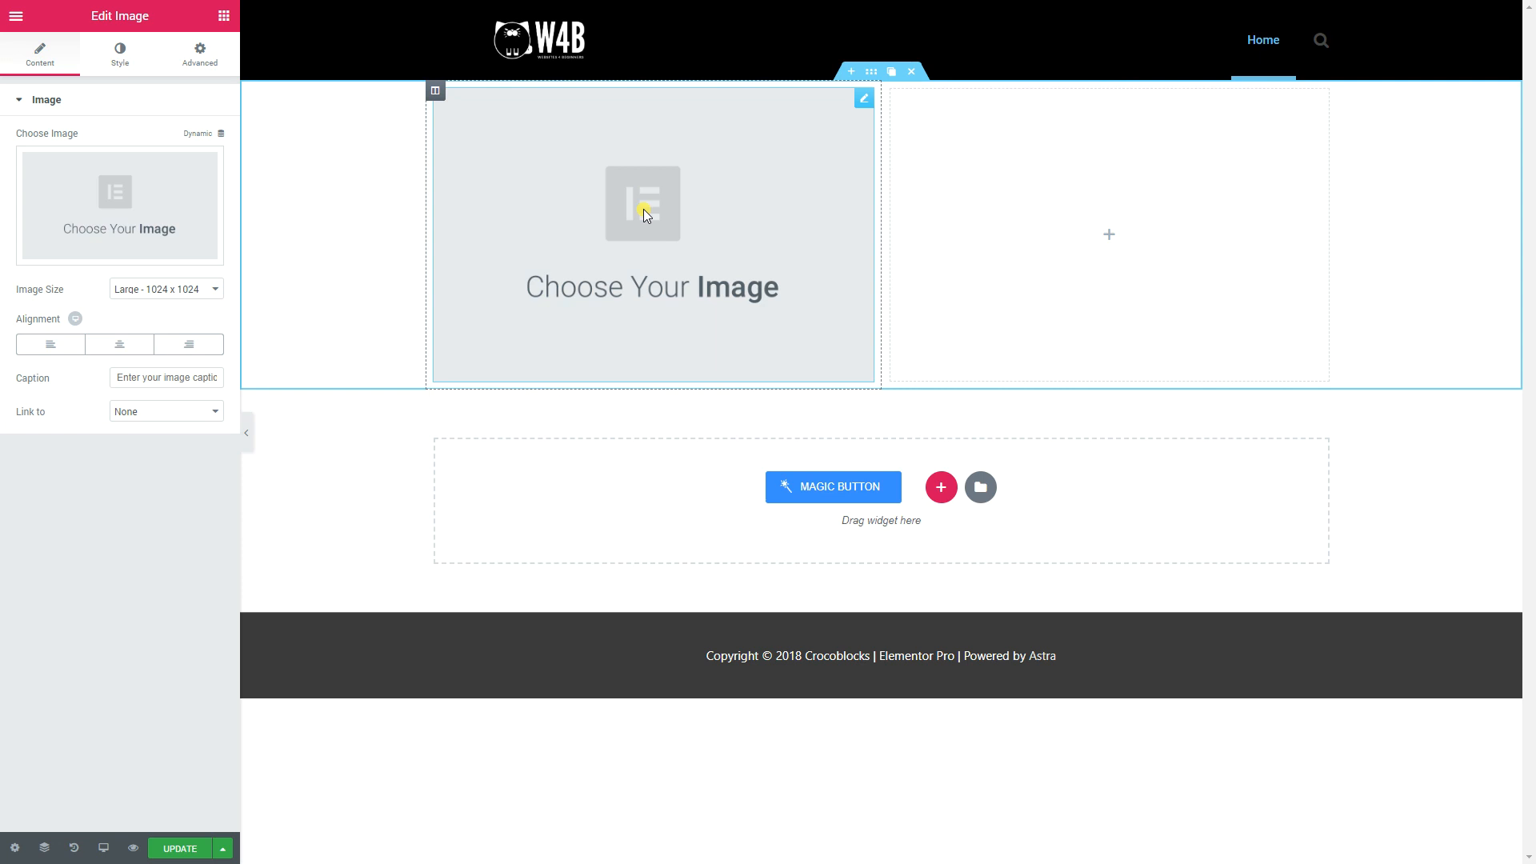
pyautogui.click(120, 206)
pyautogui.click(114, 199)
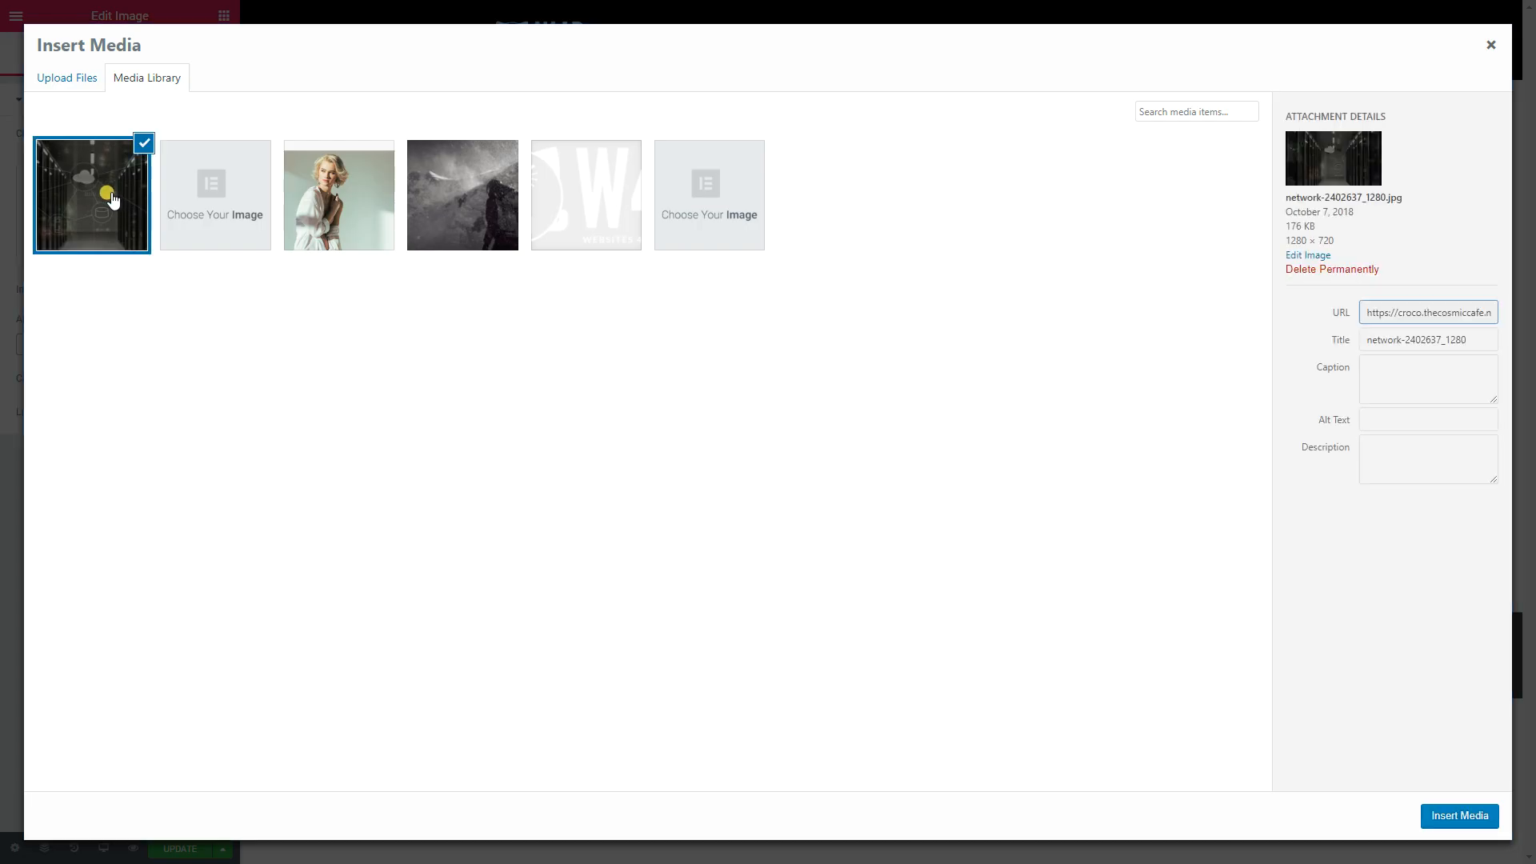
pyautogui.click(1464, 816)
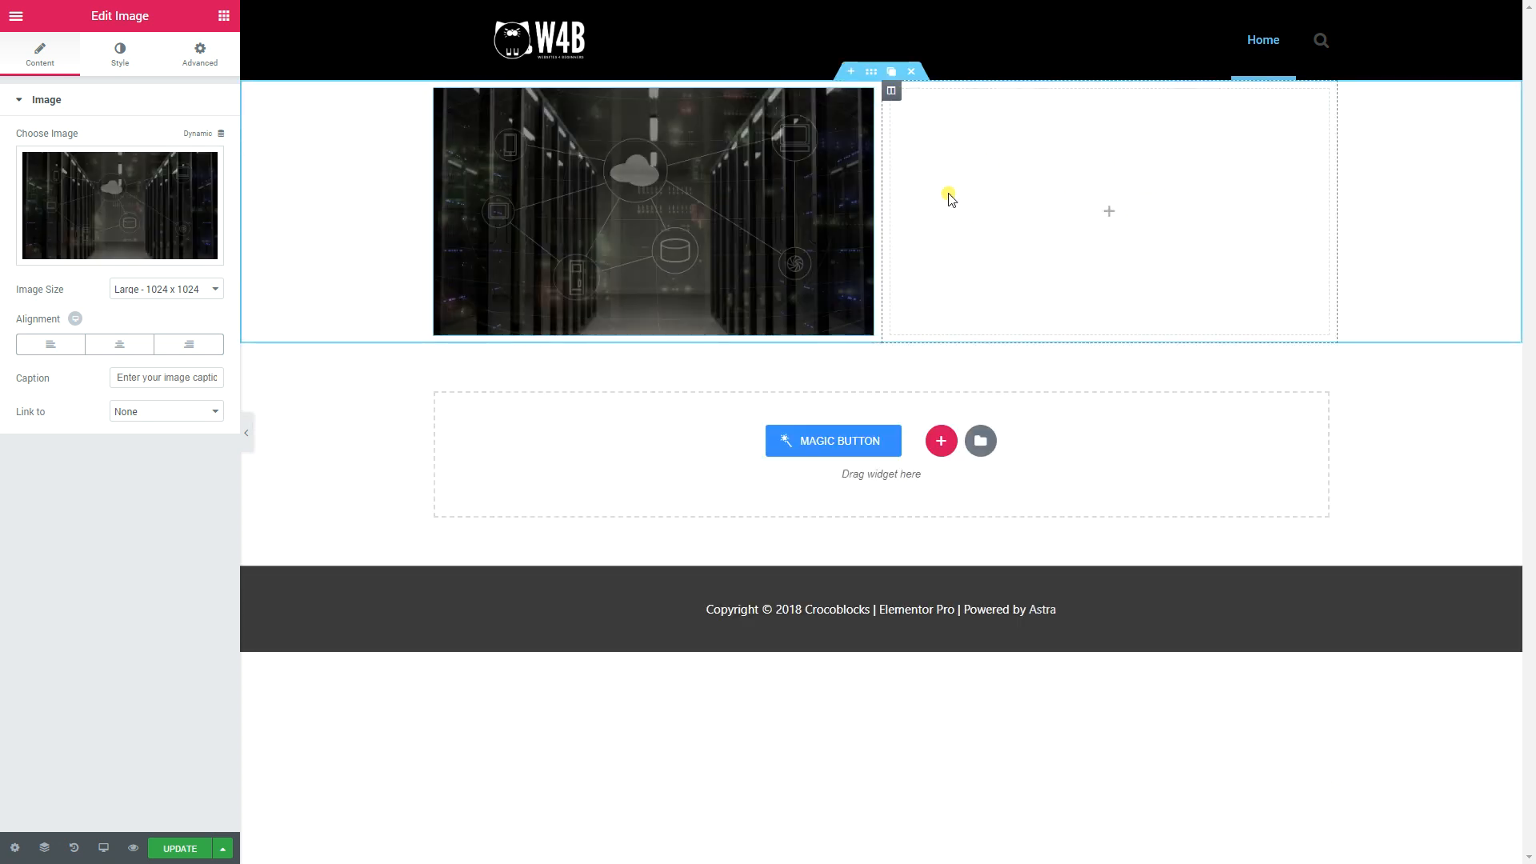
# Step: Find the Animated Text widget and add it to the empty second column
pyautogui.click(224, 16)
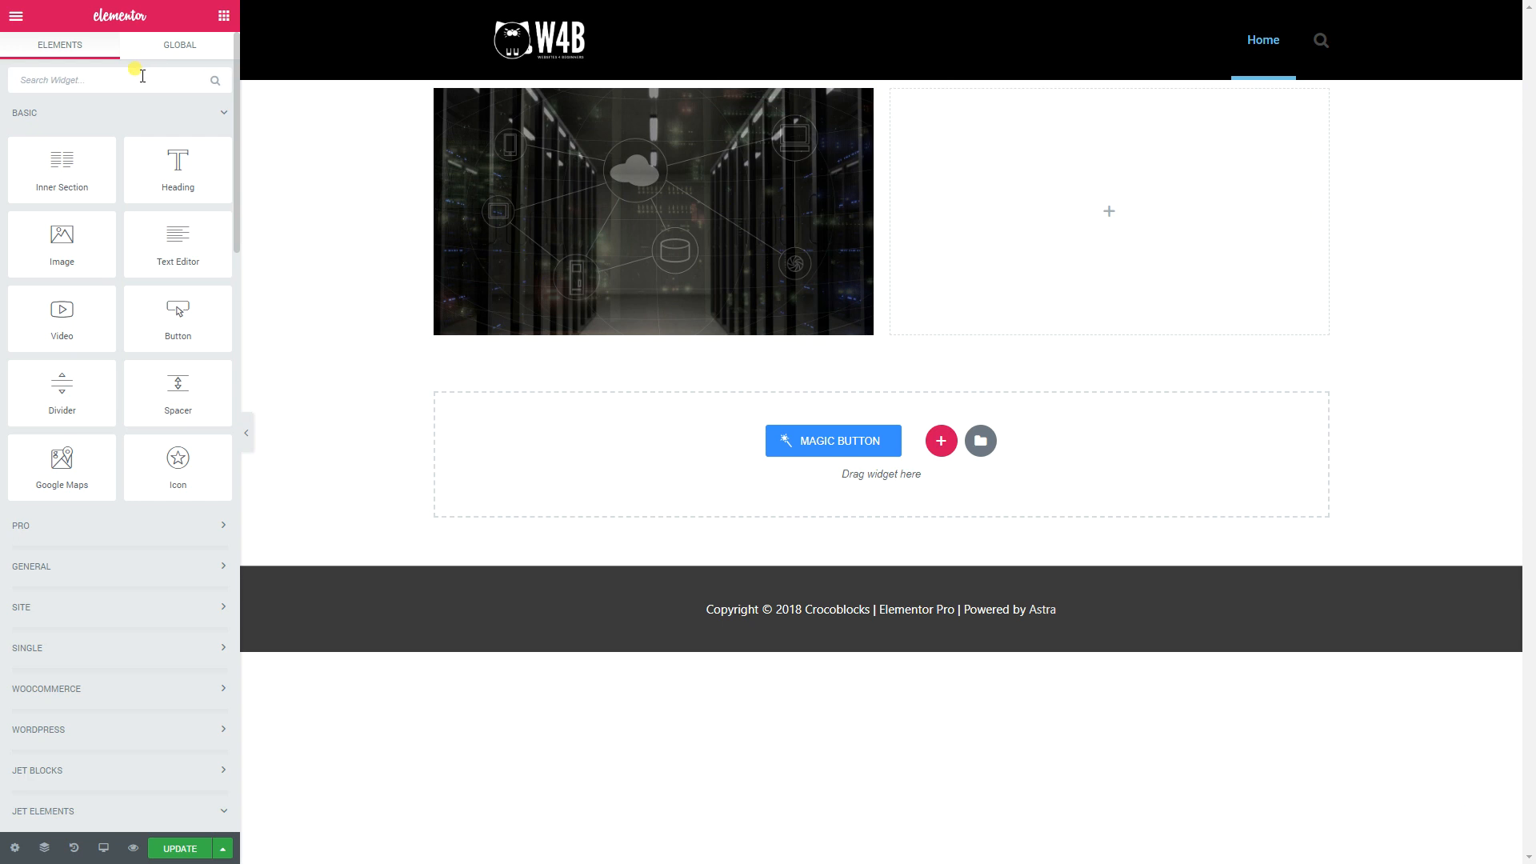
pyautogui.write('animated')
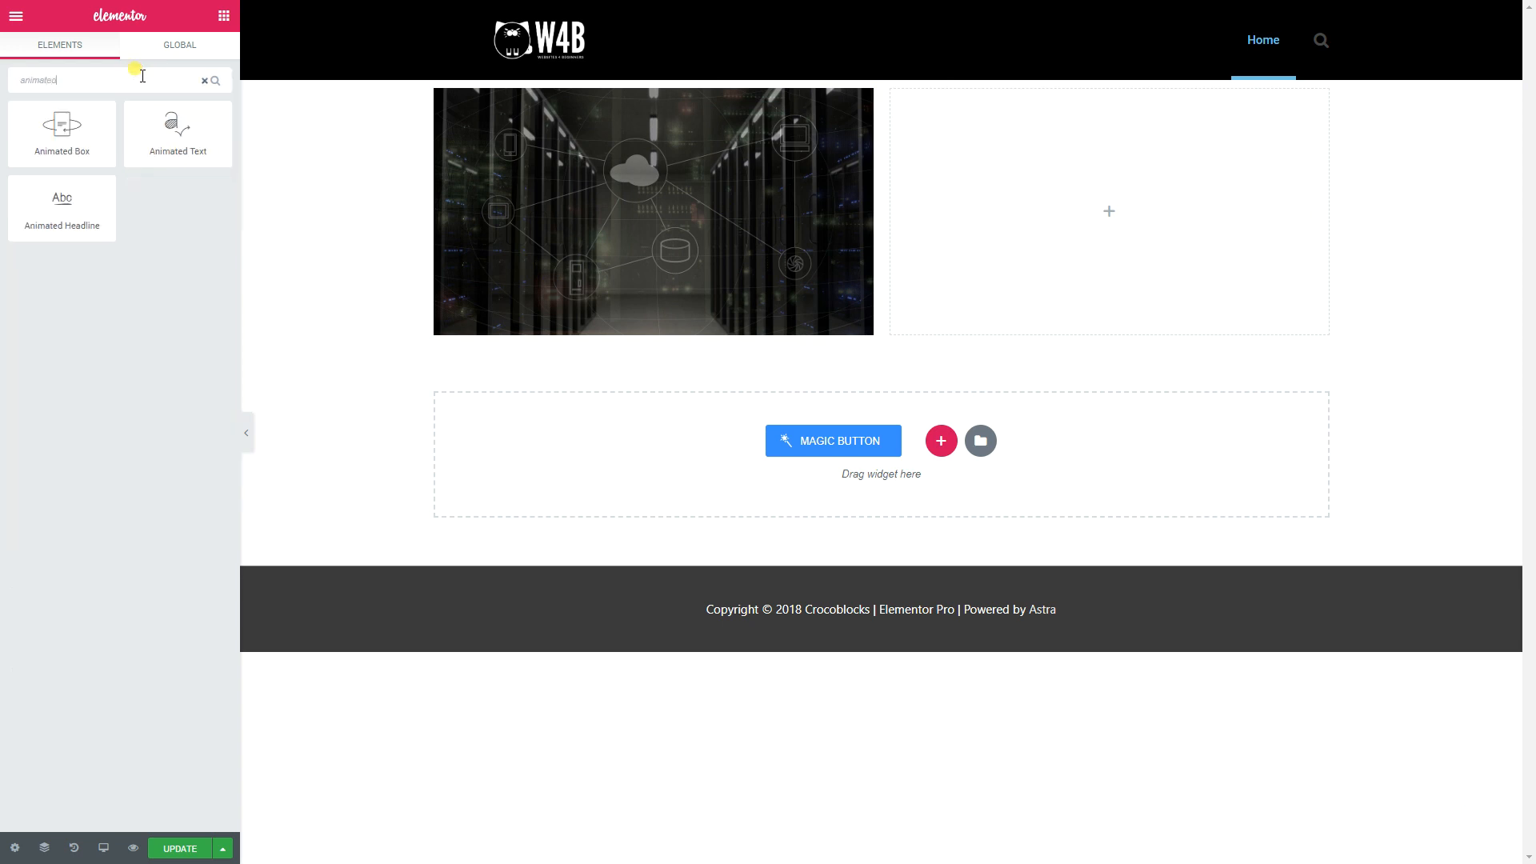
pyautogui.moveTo(170, 130); pyautogui.dragTo(1128, 224)
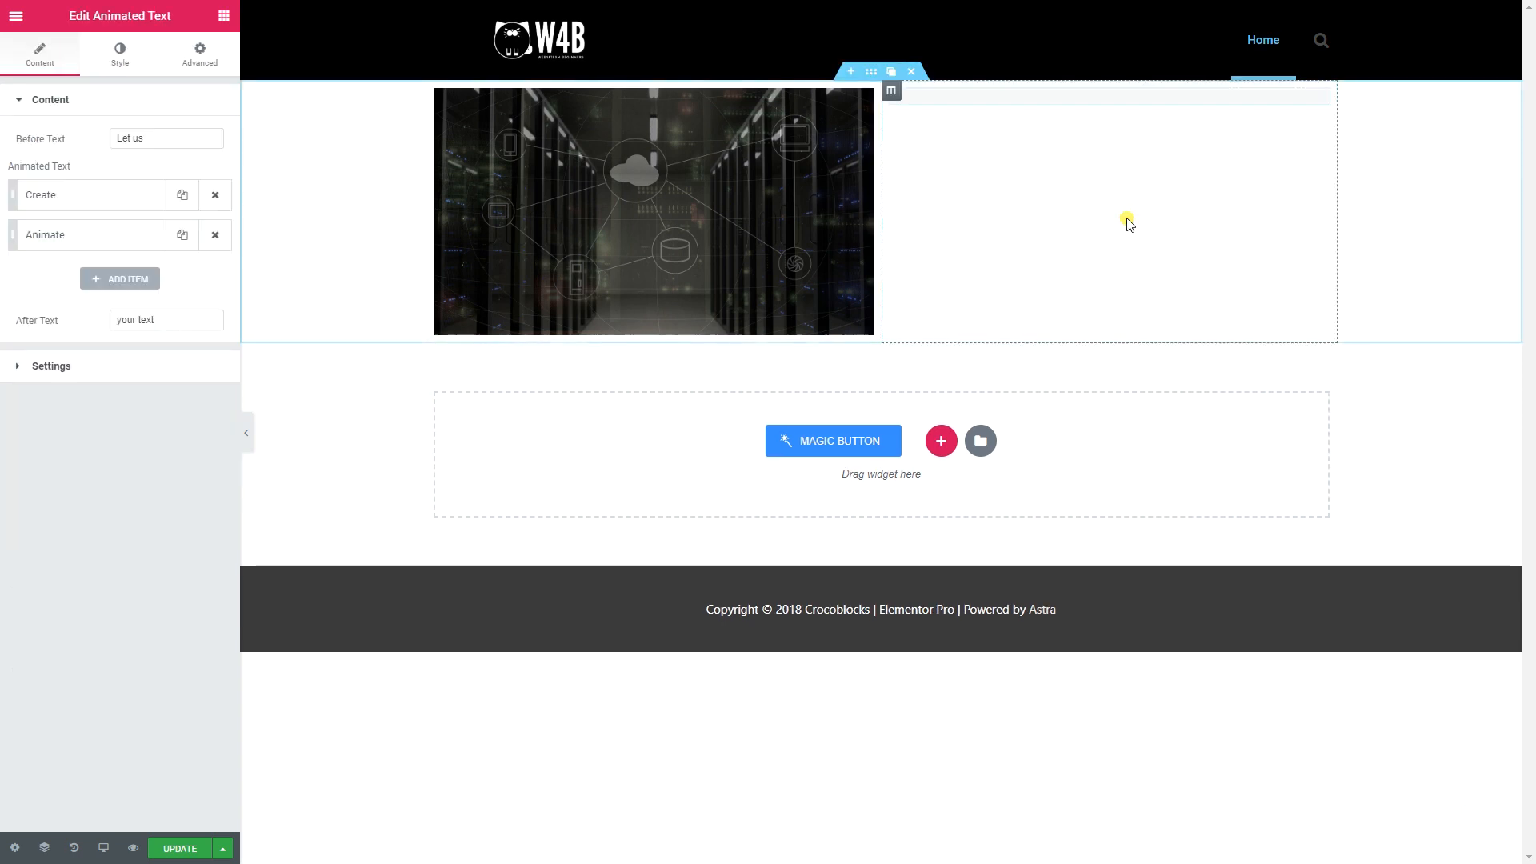
# Step: Add a Text Editor widget below the animated text and a Button widget beneath it
pyautogui.click(205, 23)
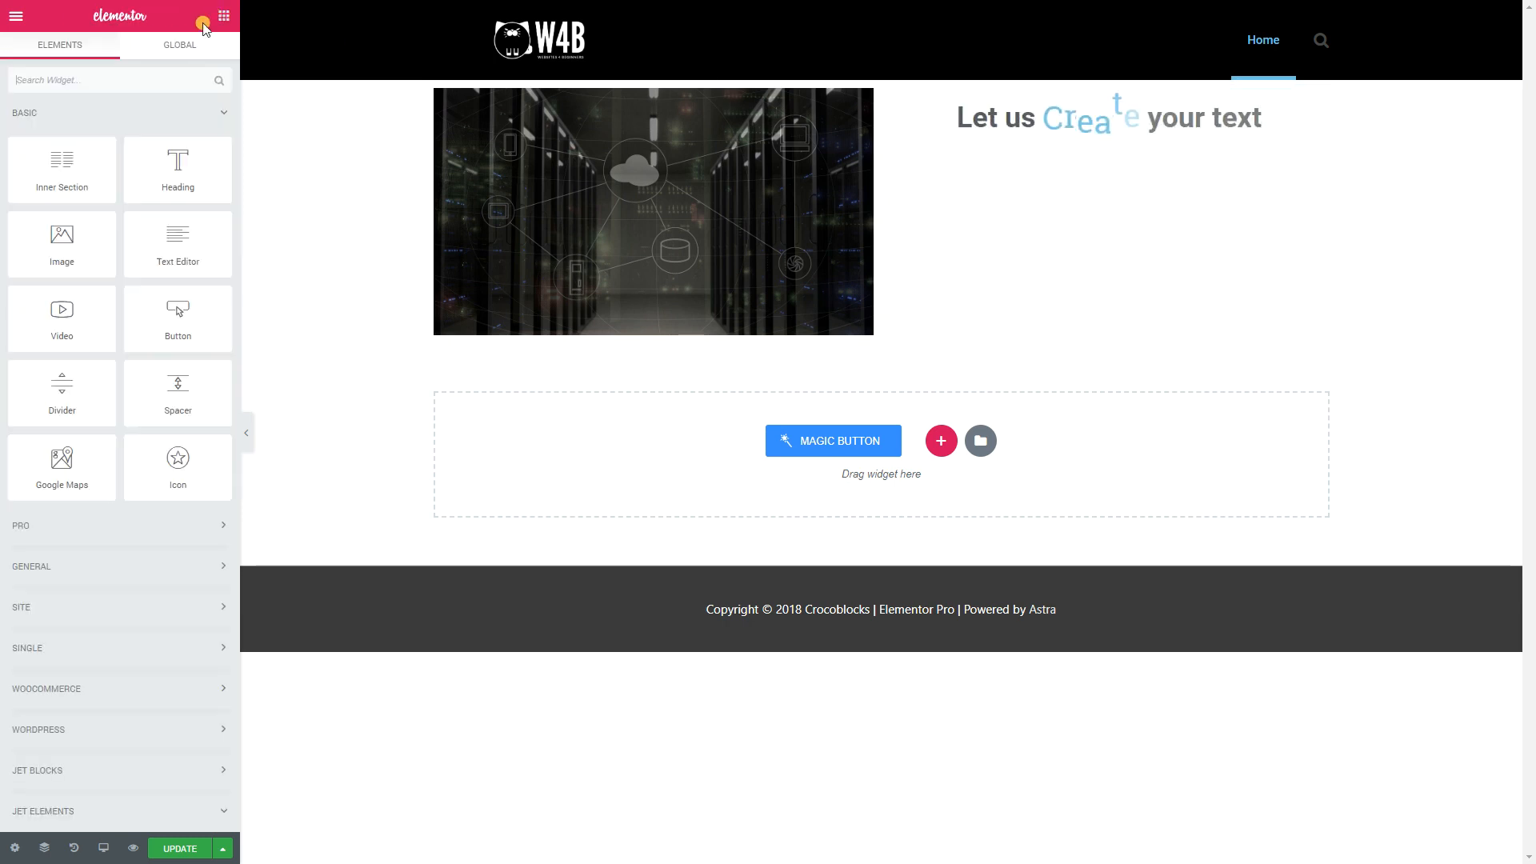
pyautogui.moveTo(187, 254); pyautogui.dragTo(1153, 278)
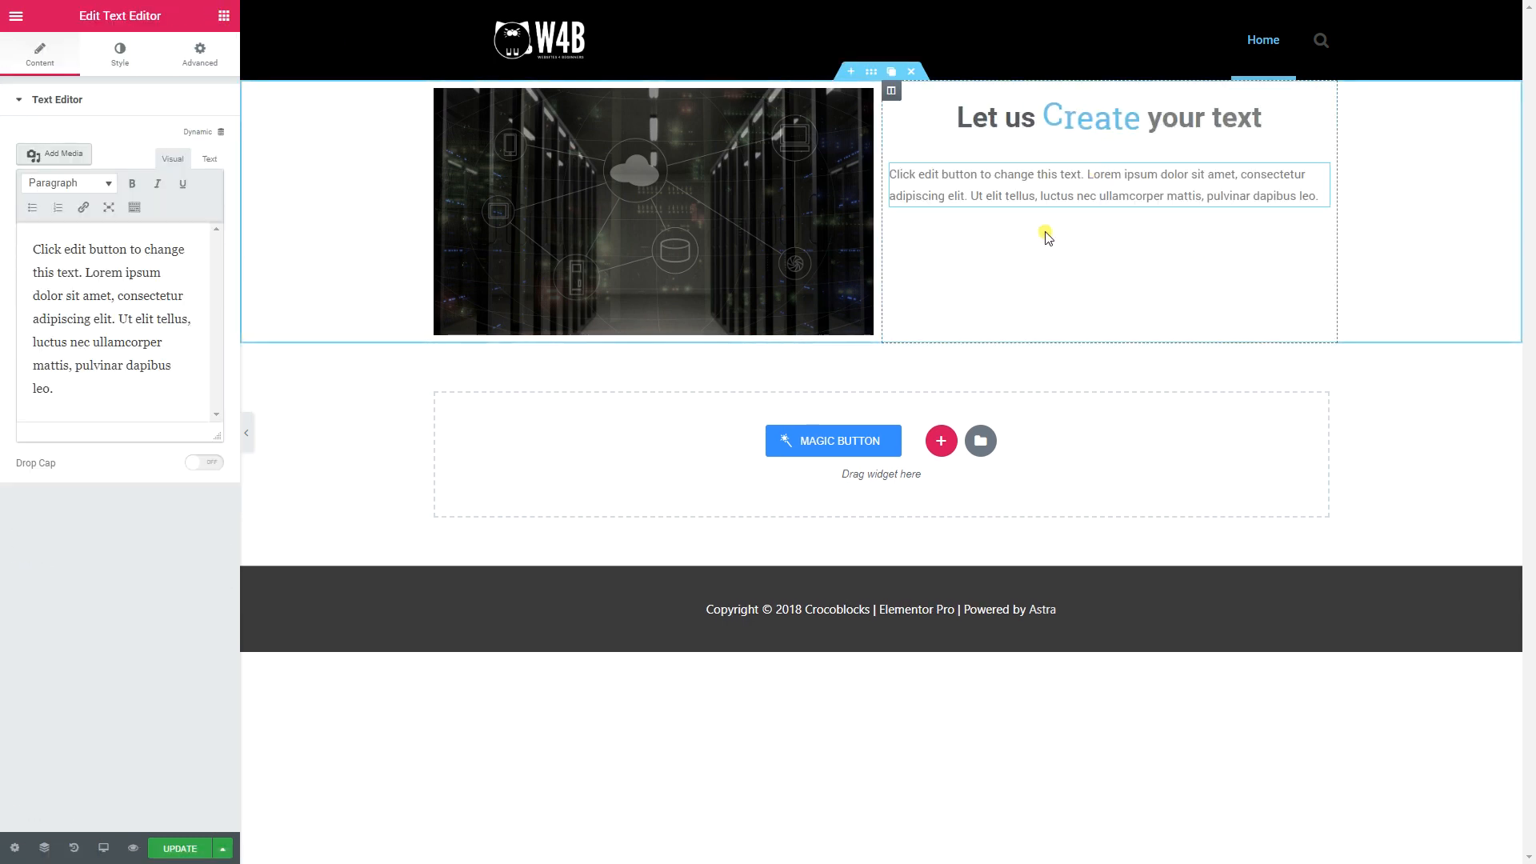
pyautogui.click(200, 58)
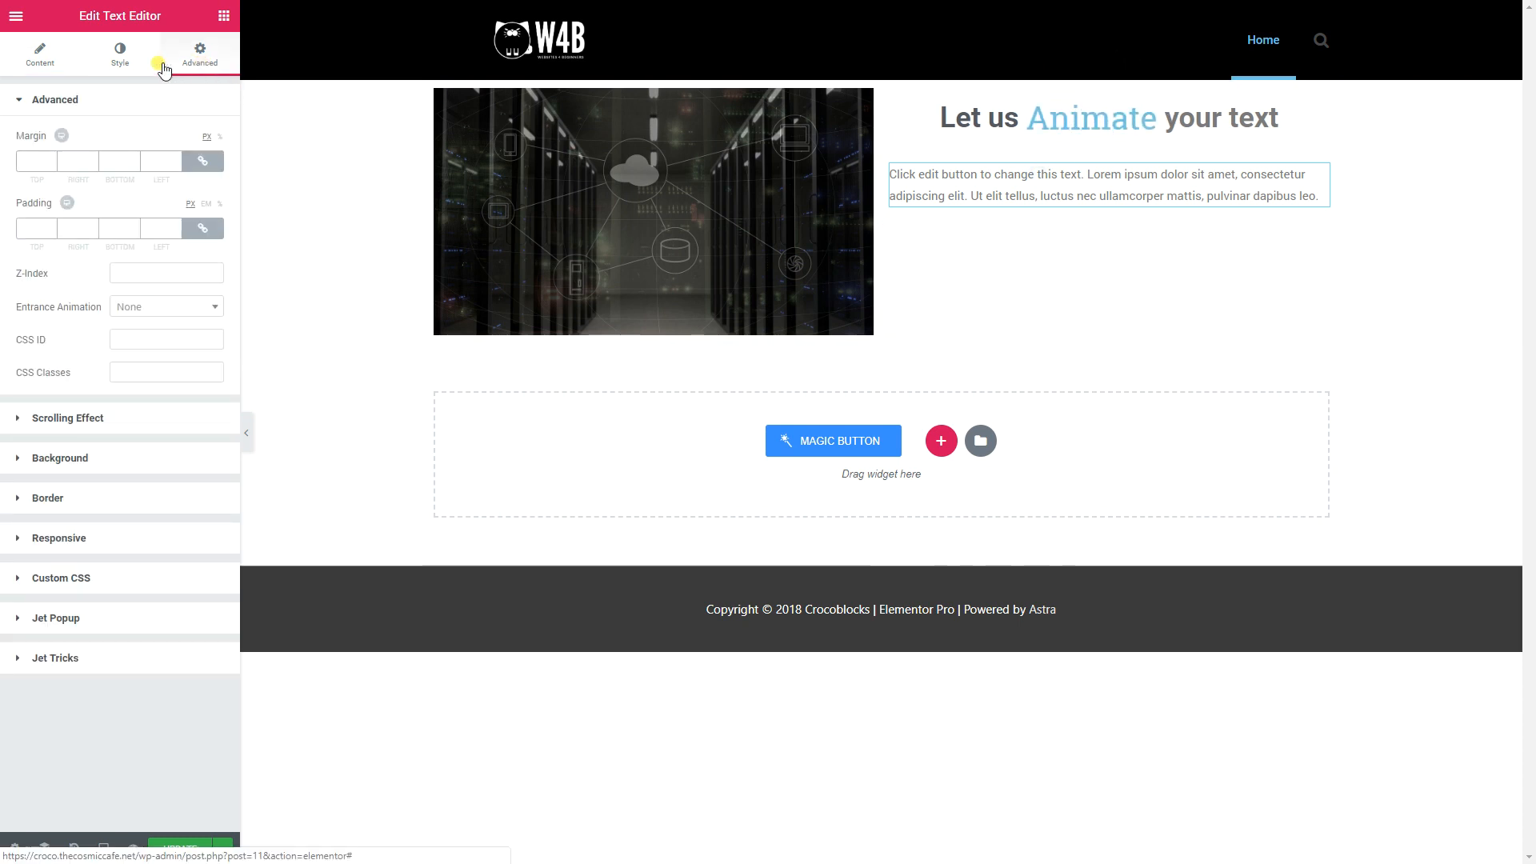
pyautogui.click(224, 15)
pyautogui.moveTo(177, 316); pyautogui.dragTo(1112, 264)
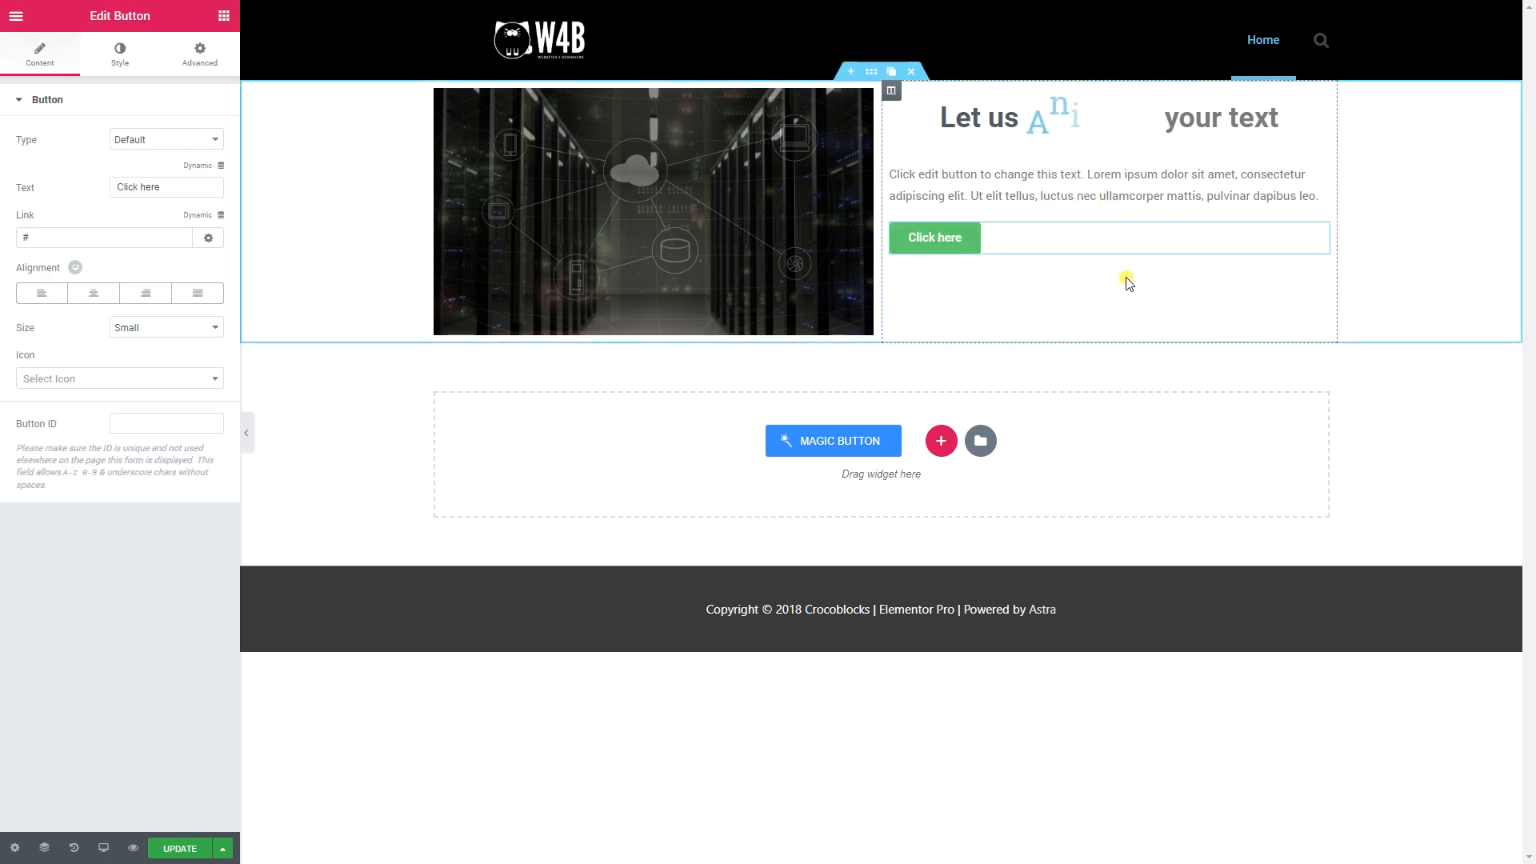
# Step: Set the section's boxed content width to 1200 and widen the image column to about 55% of the section
pyautogui.rightClick(352, 152)
pyautogui.click(359, 157)
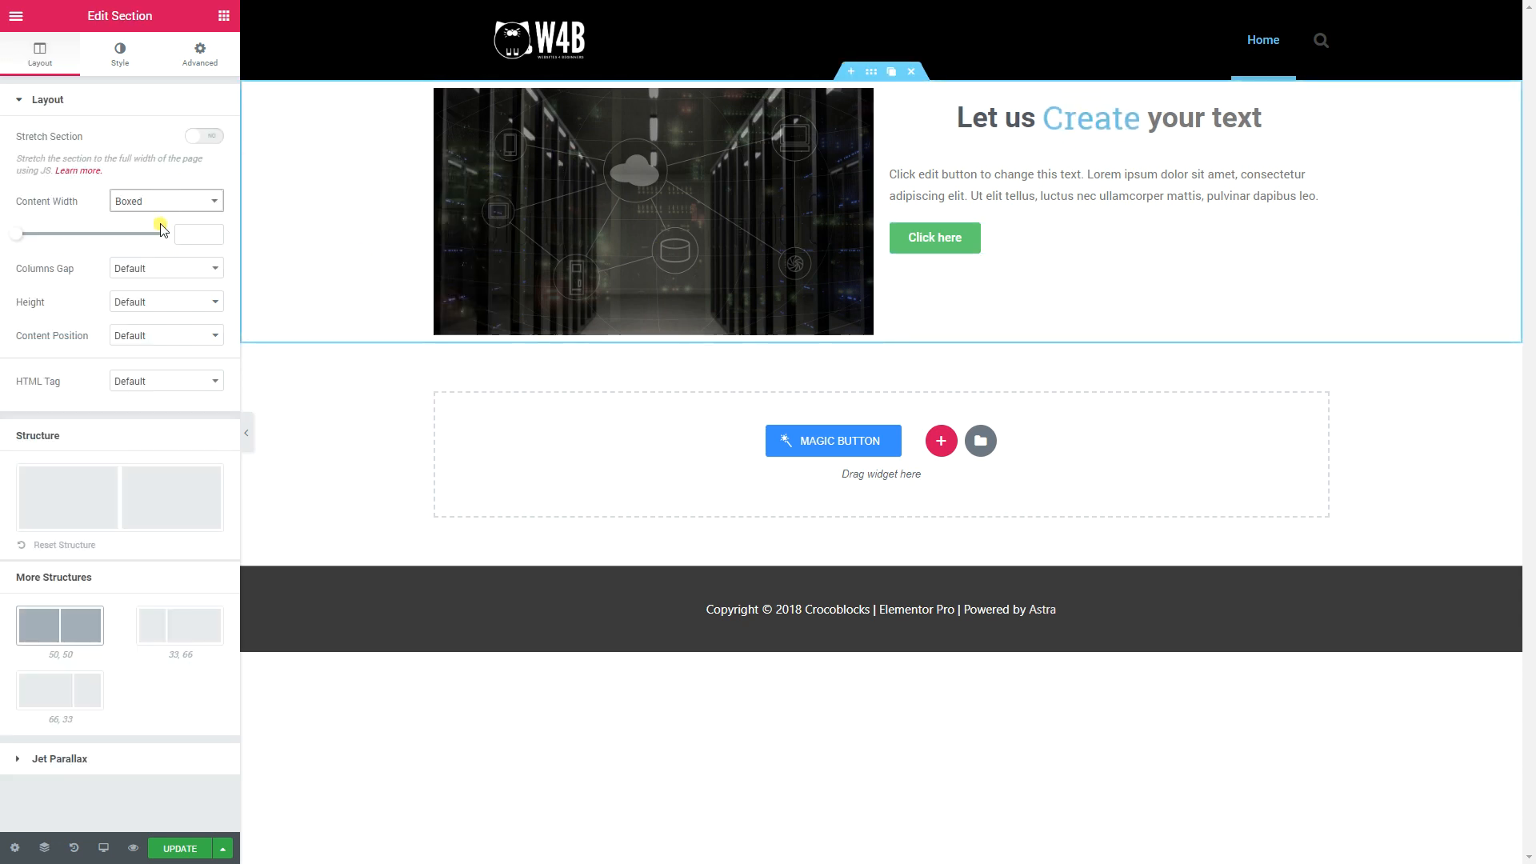
pyautogui.click(192, 235)
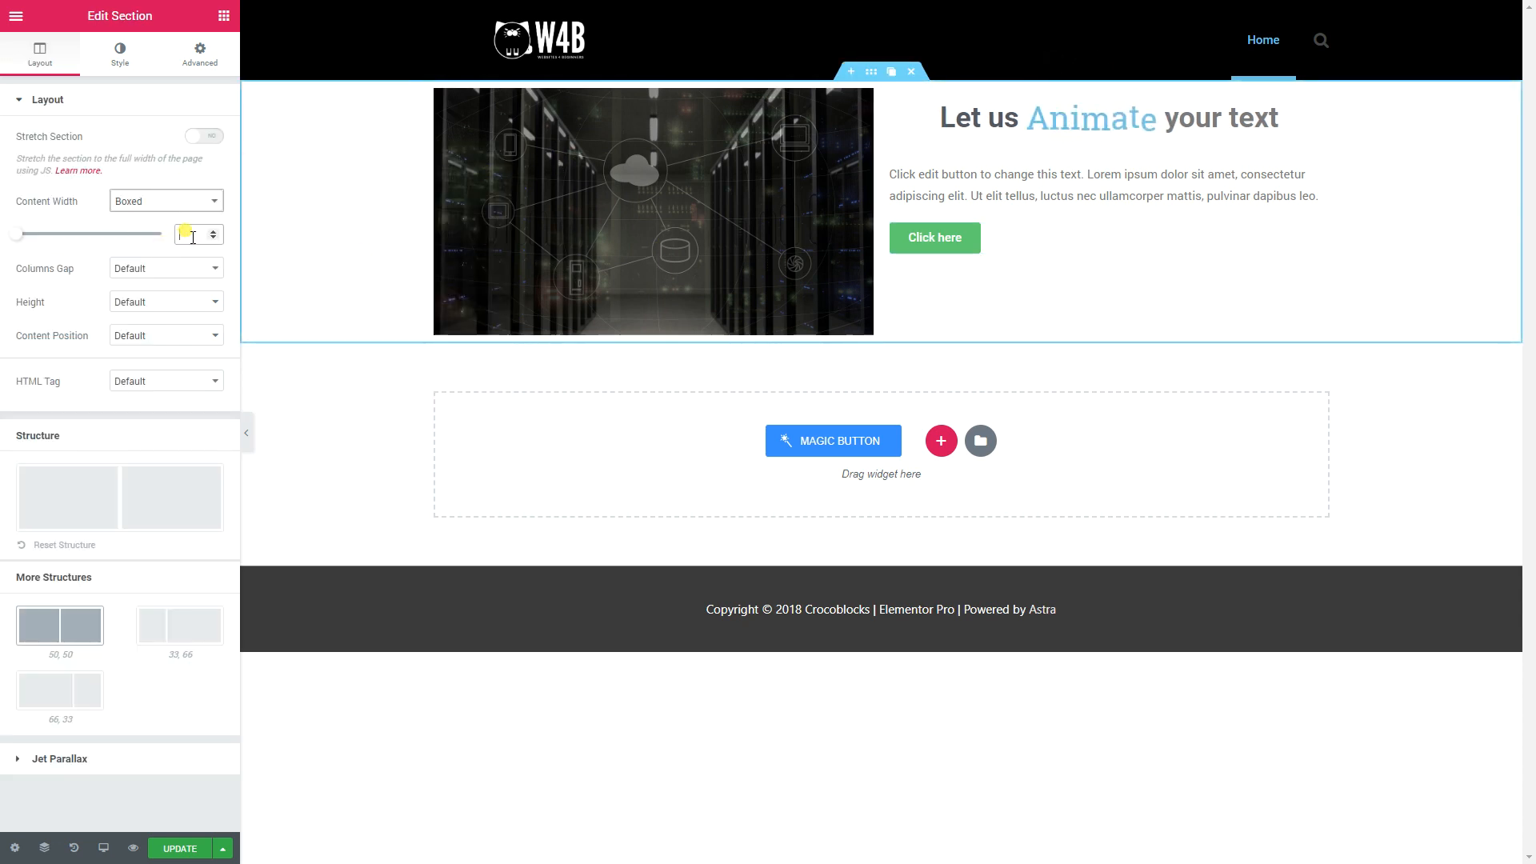
pyautogui.write('1200')
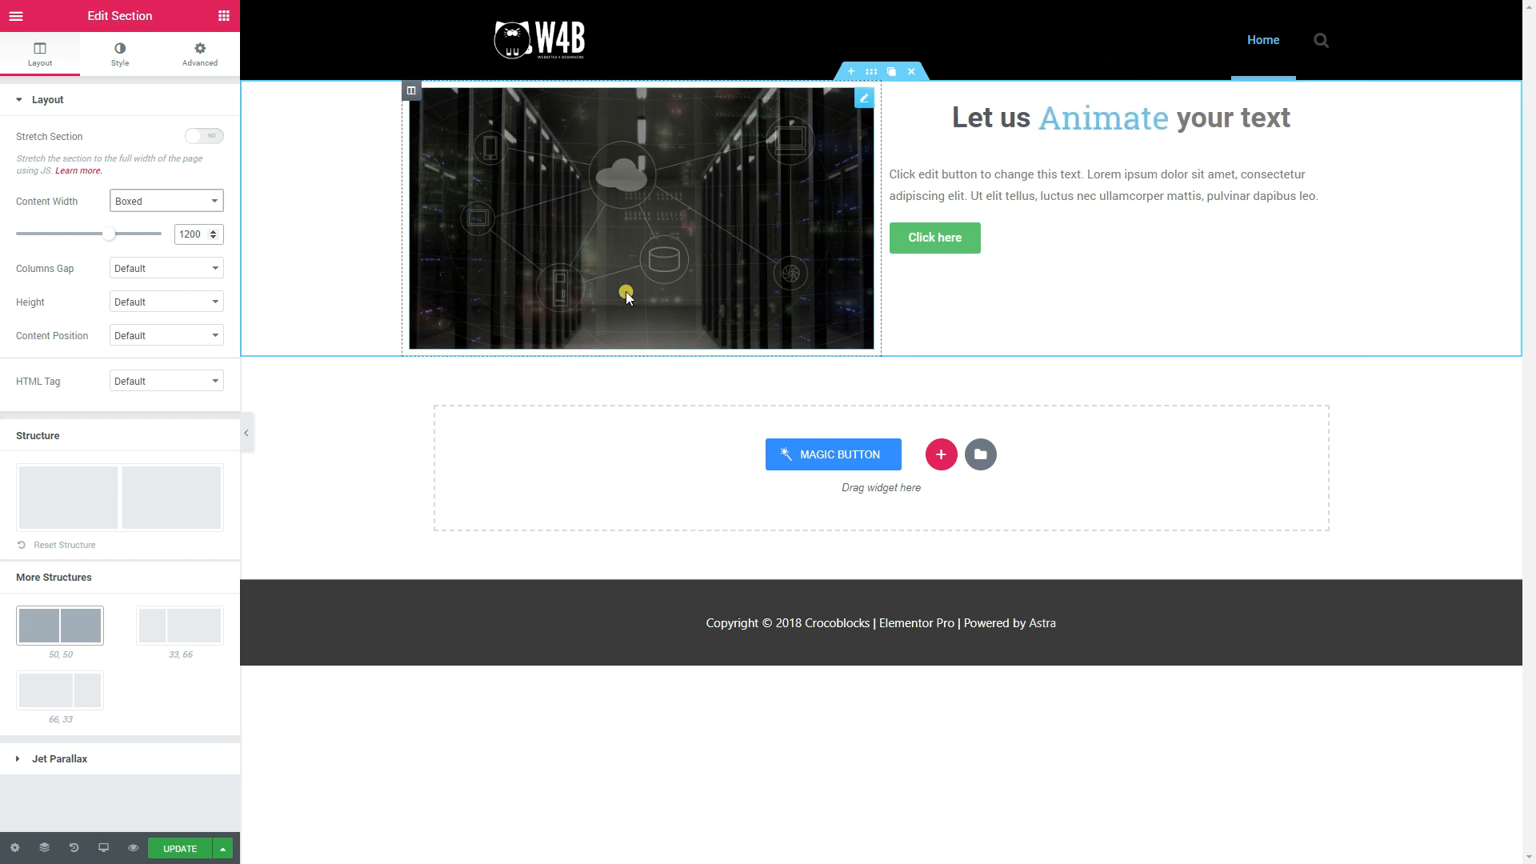
pyautogui.moveTo(881, 301); pyautogui.dragTo(908, 299)
pyautogui.moveTo(916, 299)
pyautogui.mouseDown()
pyautogui.moveTo(932, 298)
pyautogui.moveTo(920, 295)
pyautogui.mouseUp()
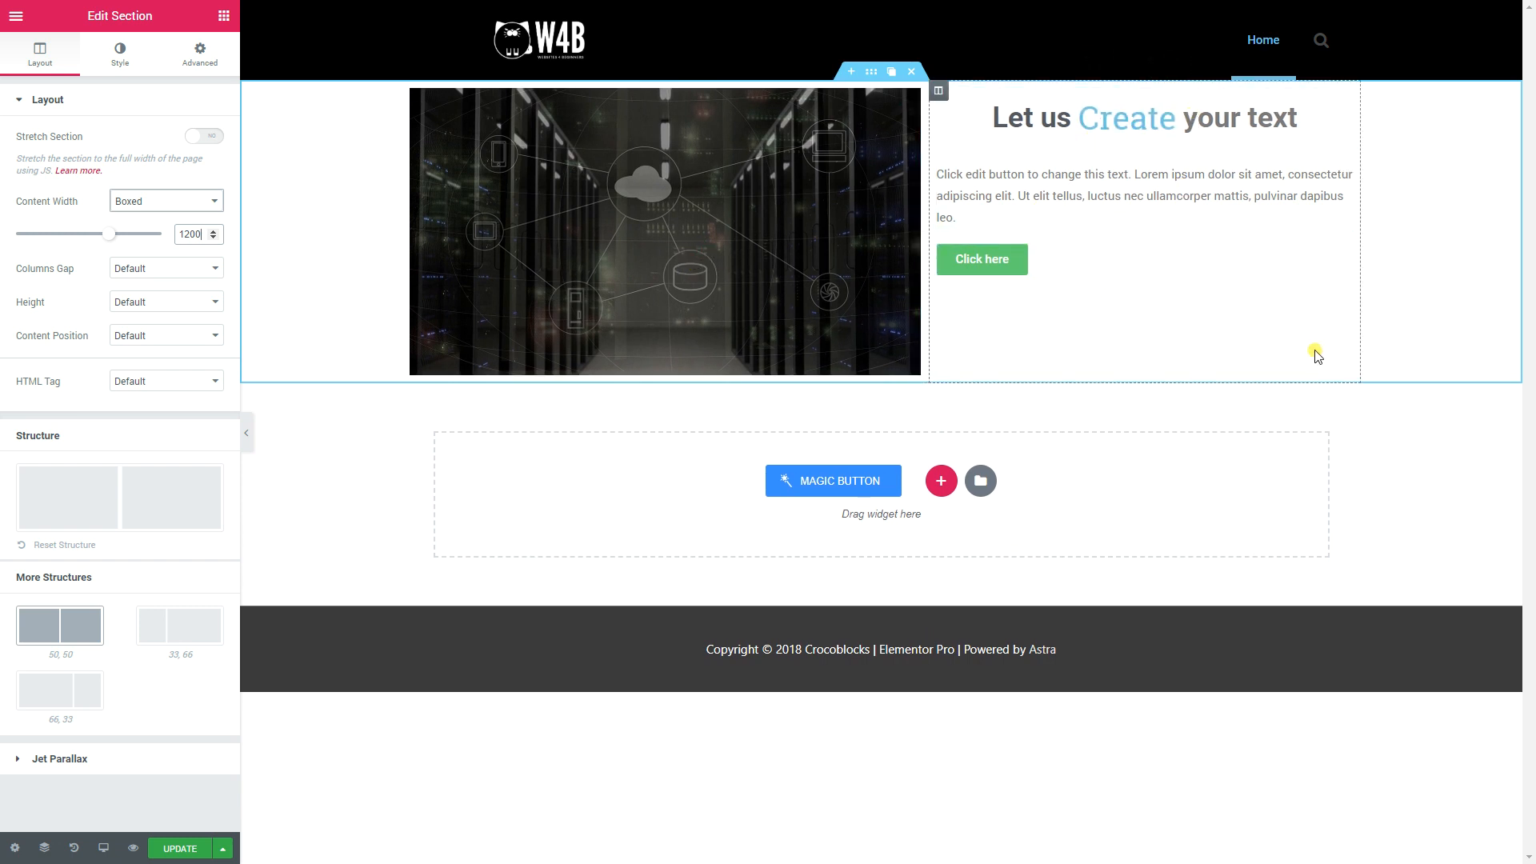
# Step: Set the text column's width to 45% and its content position to Middle
pyautogui.rightClick(1243, 340)
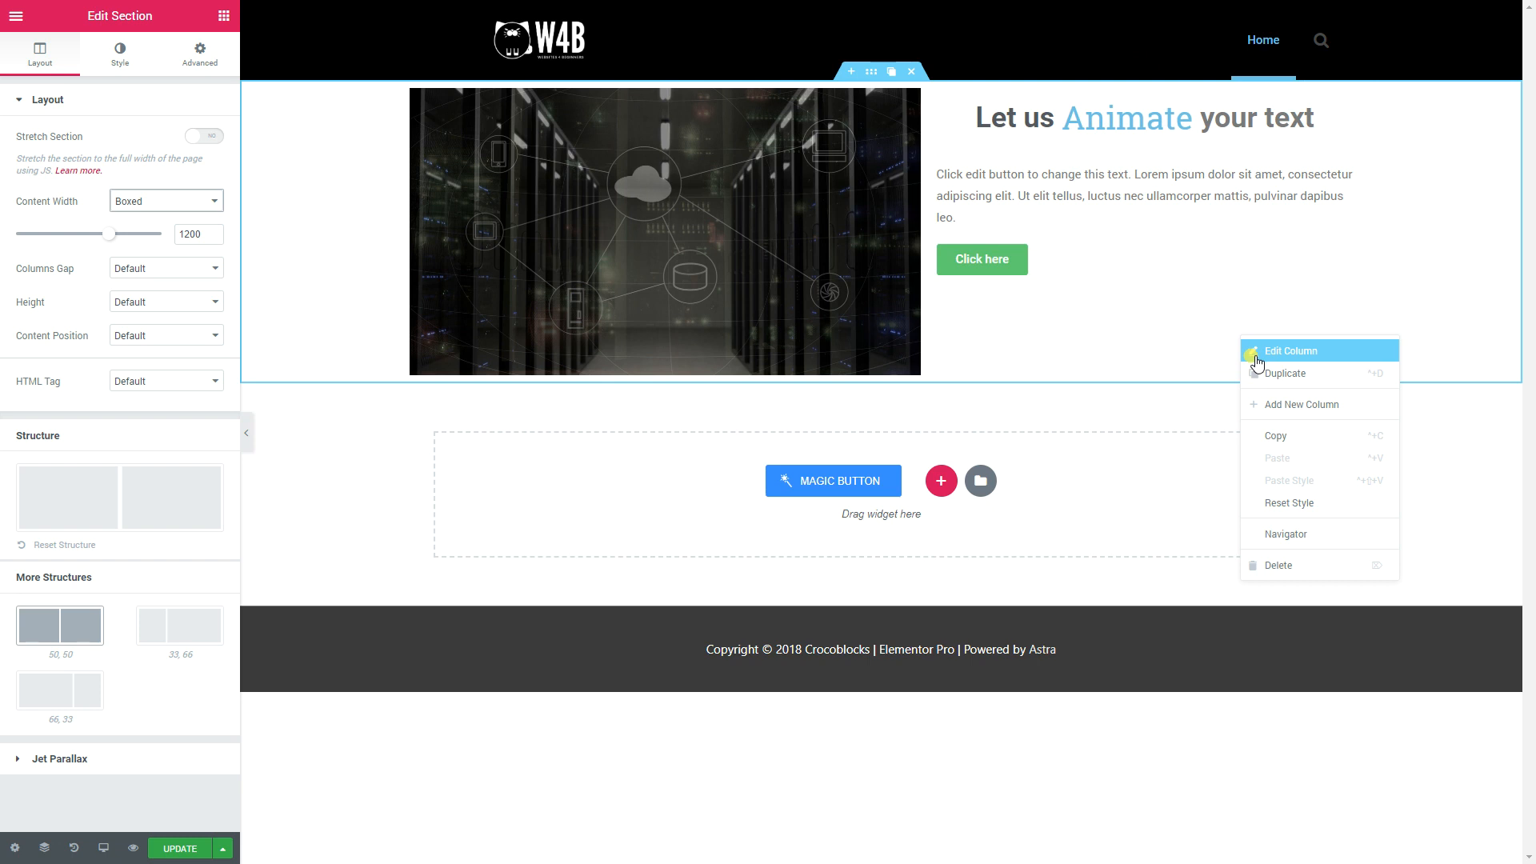
pyautogui.click(1254, 348)
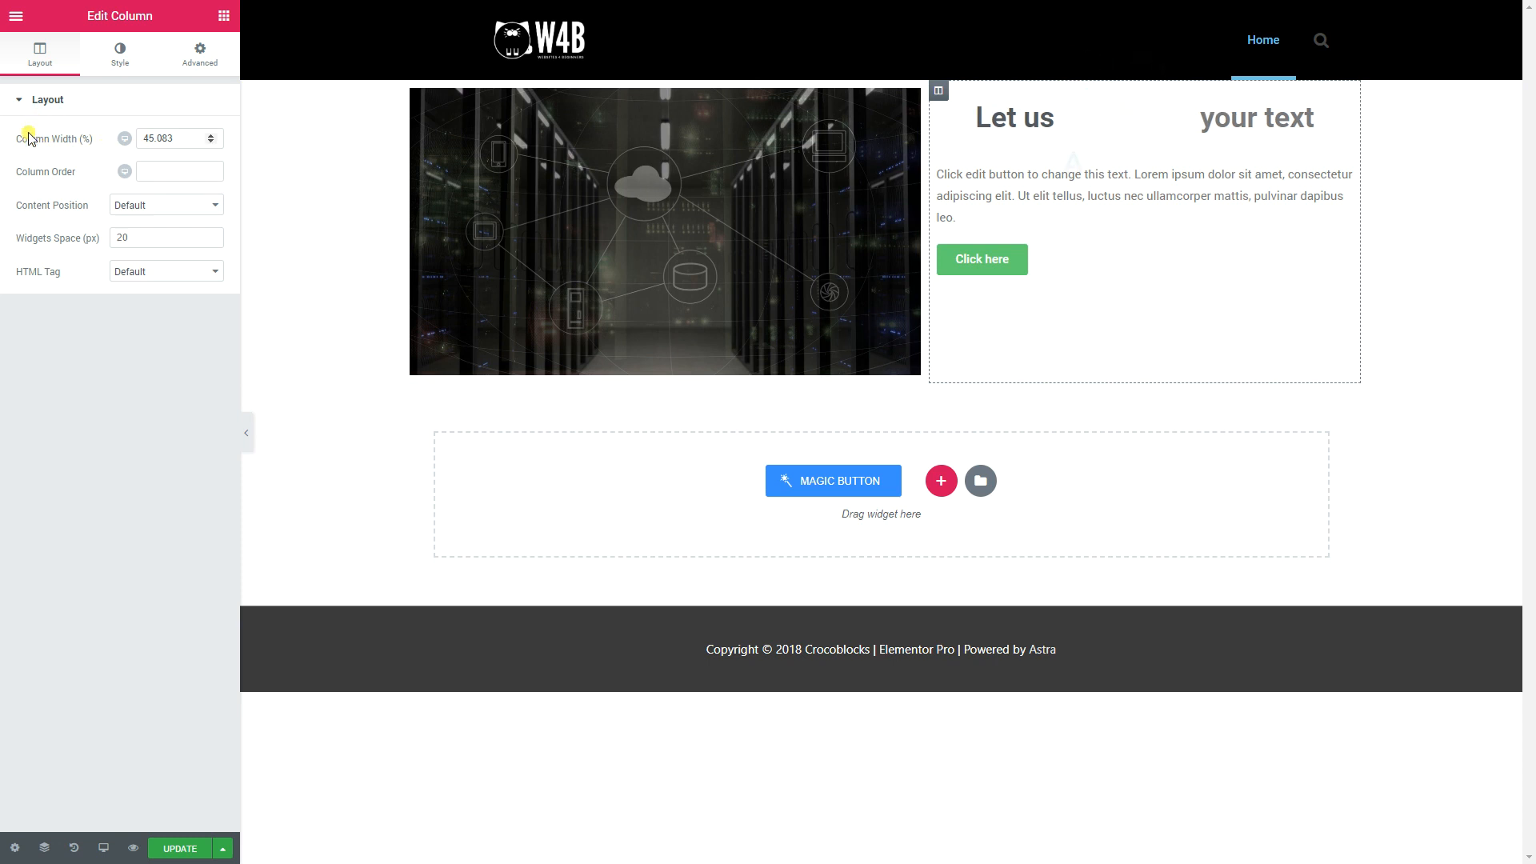
pyautogui.moveTo(189, 139); pyautogui.dragTo(101, 142)
pyautogui.write('45')
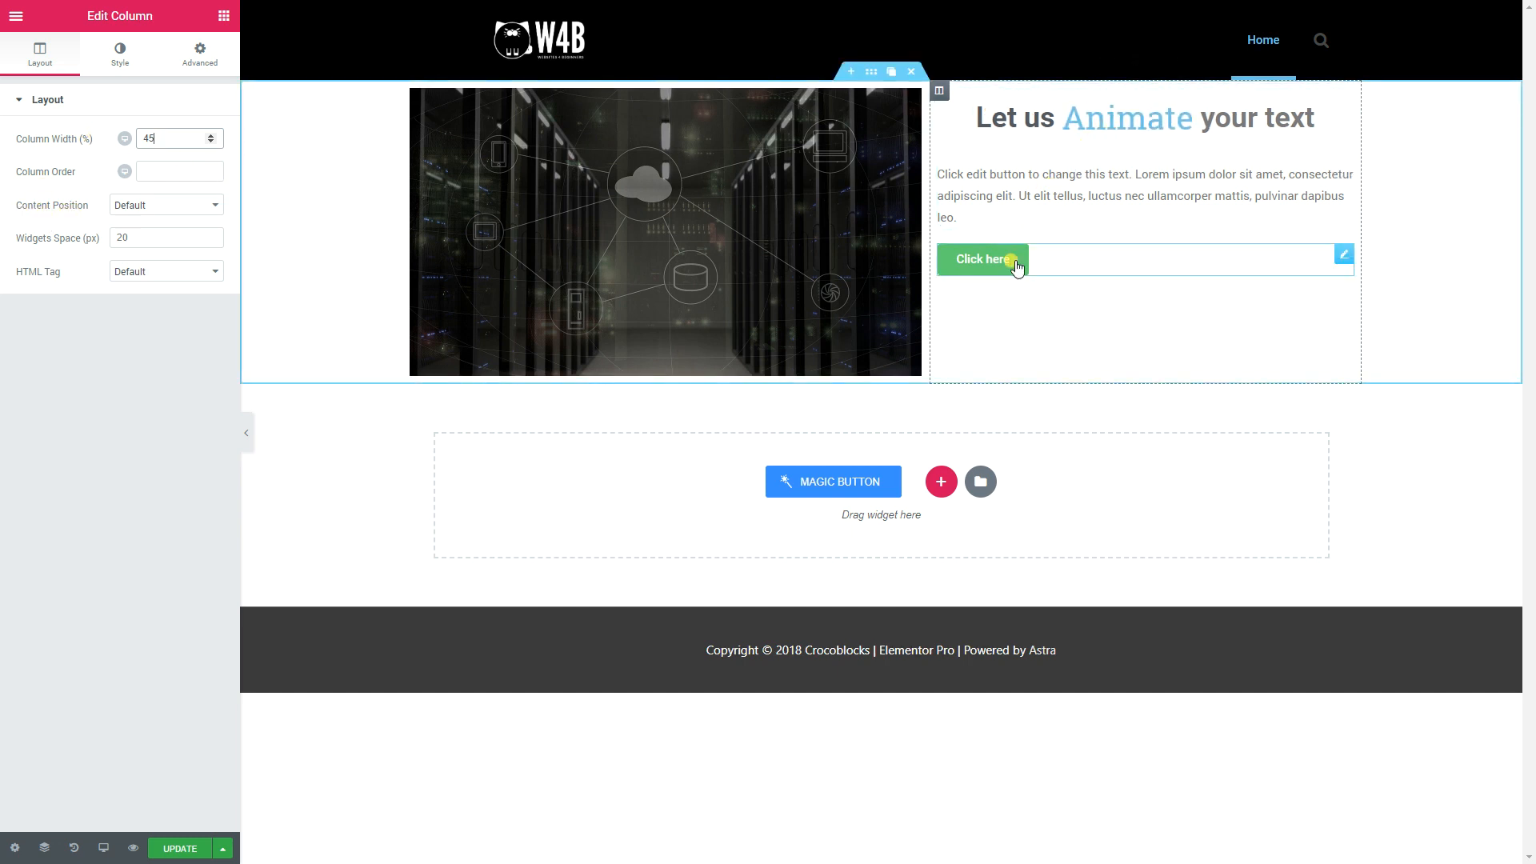
pyautogui.click(149, 206)
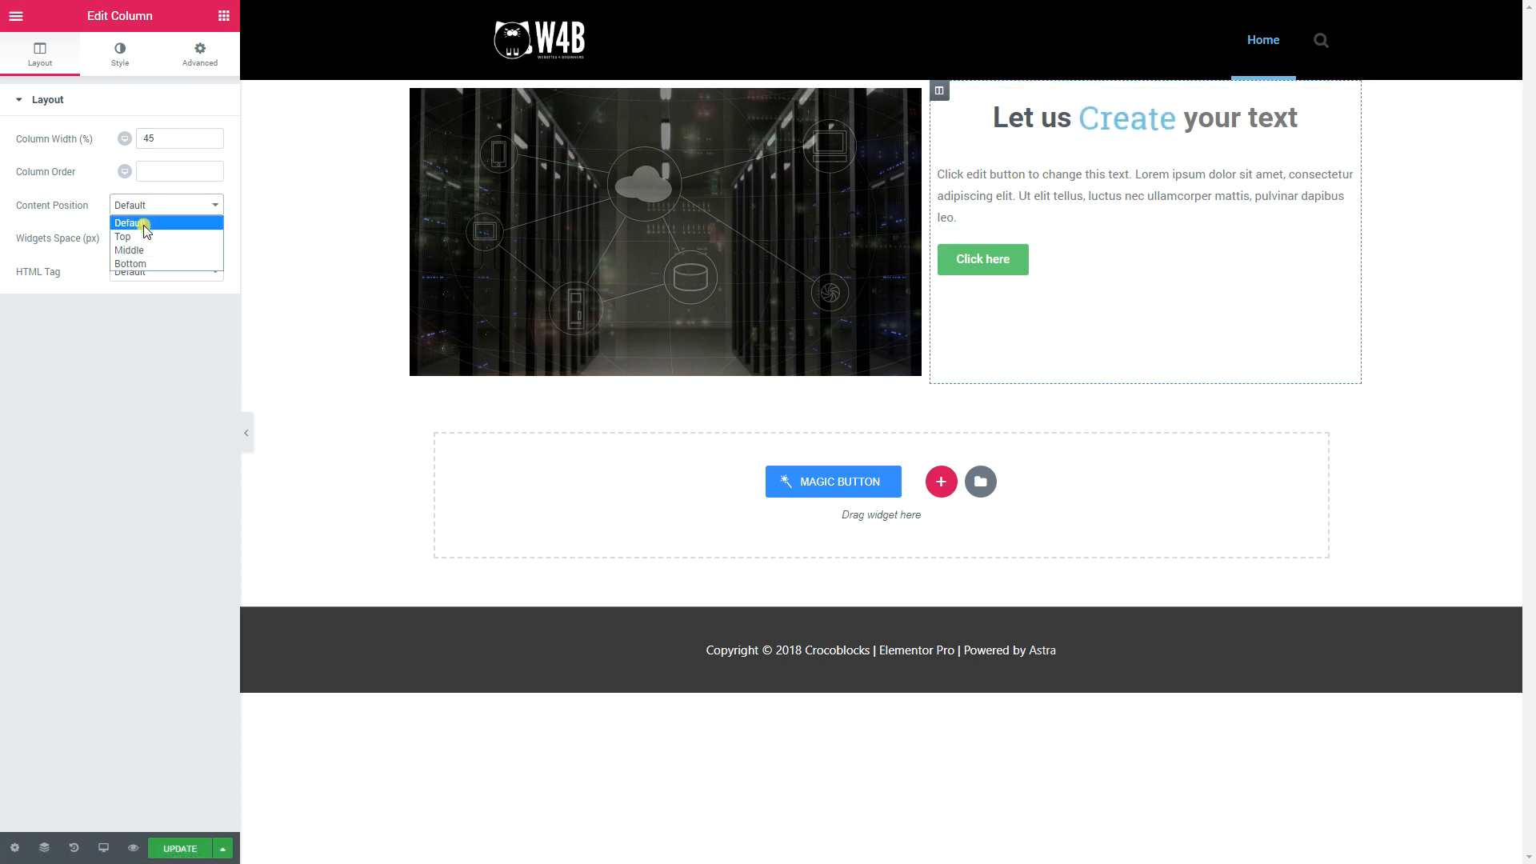
pyautogui.click(142, 251)
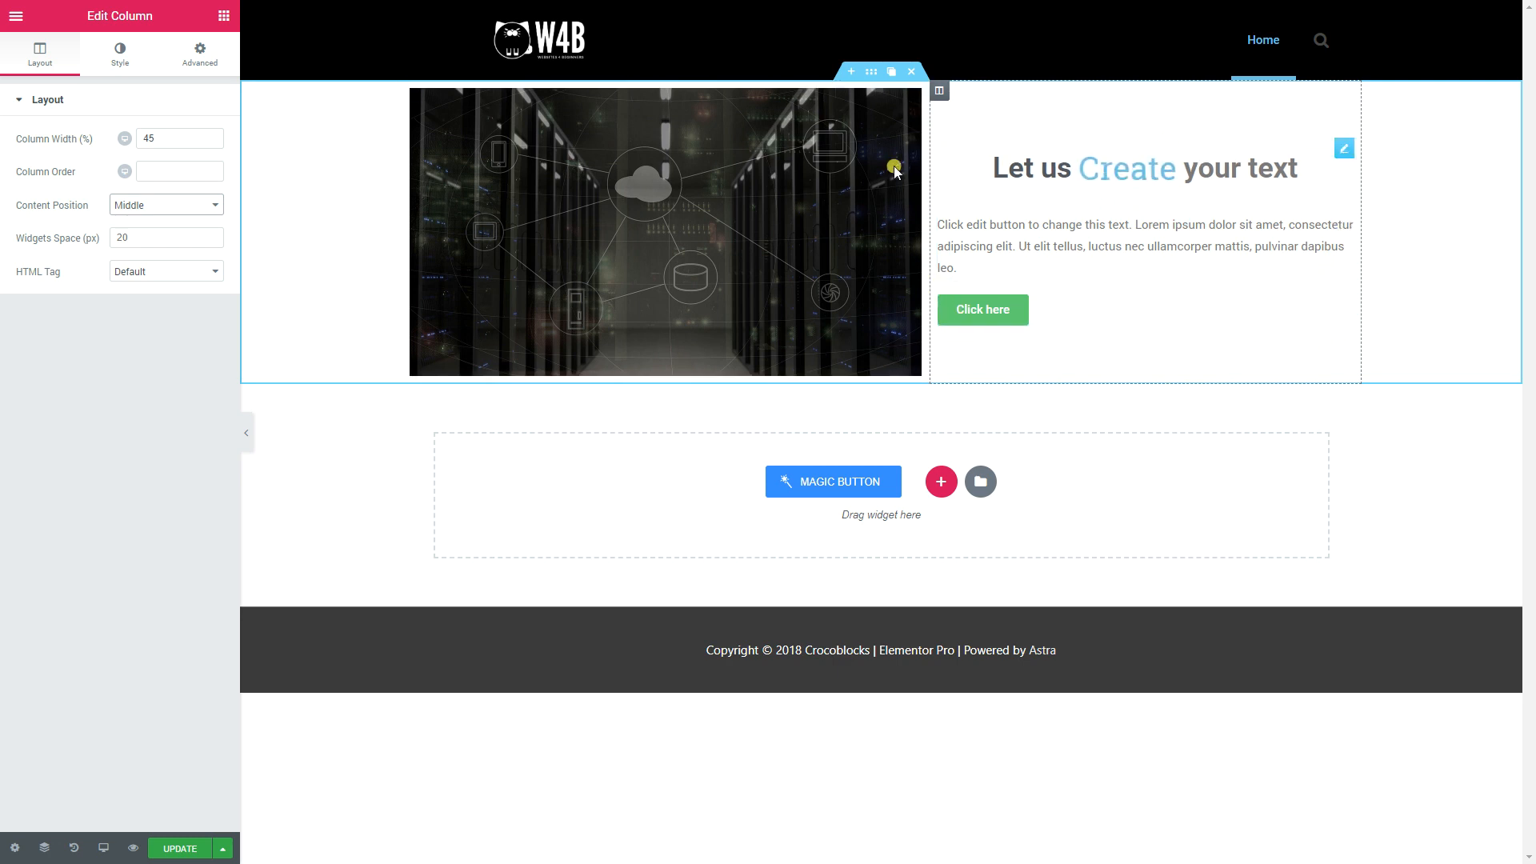
# Step: Try a uniform padding of 25% on all sides of the text column and clear it again
pyautogui.click(196, 54)
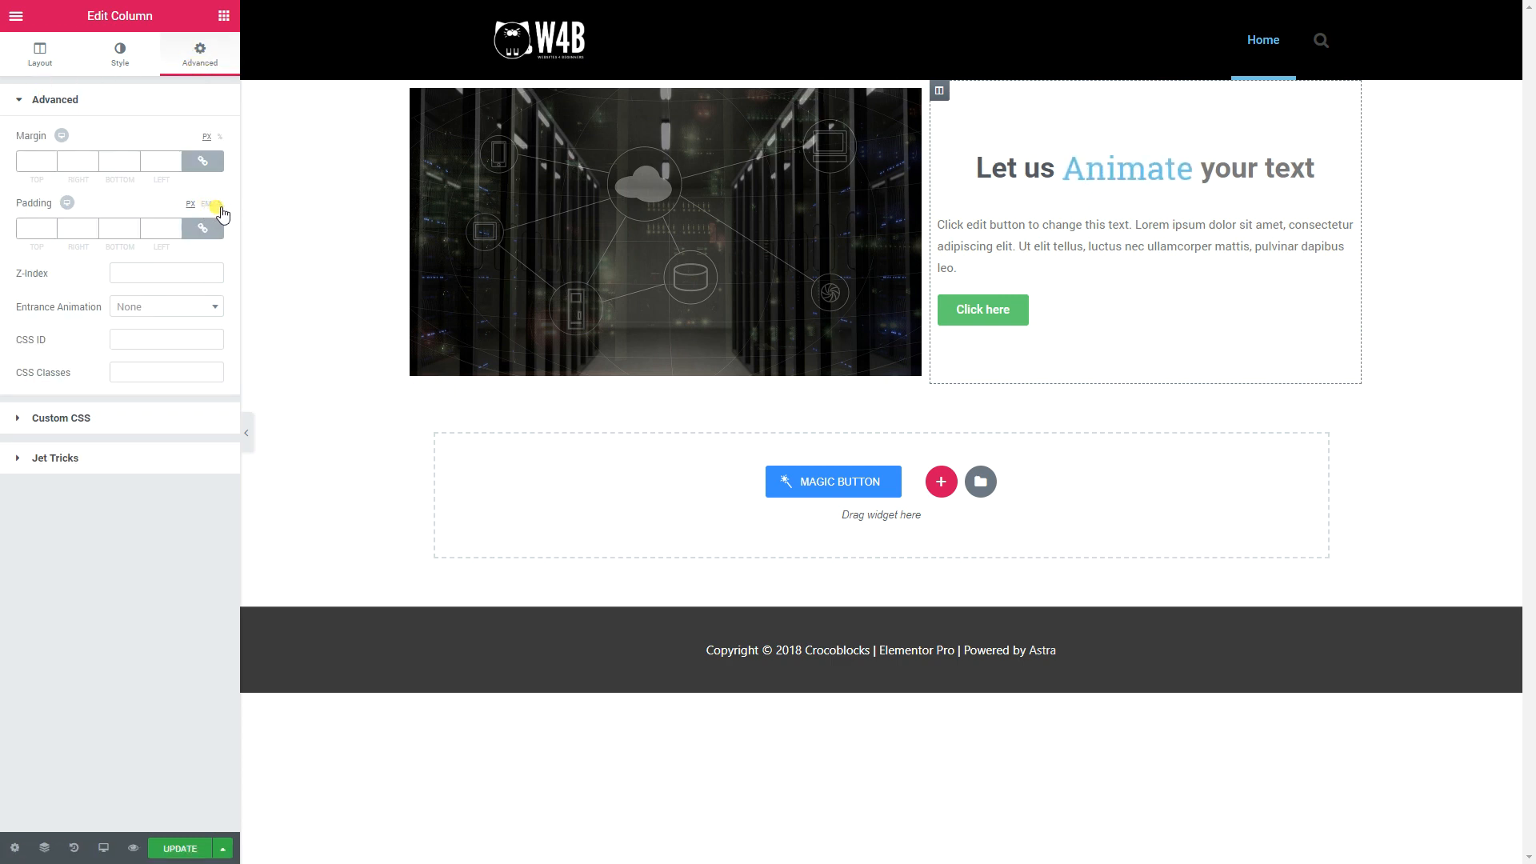
pyautogui.click(85, 228)
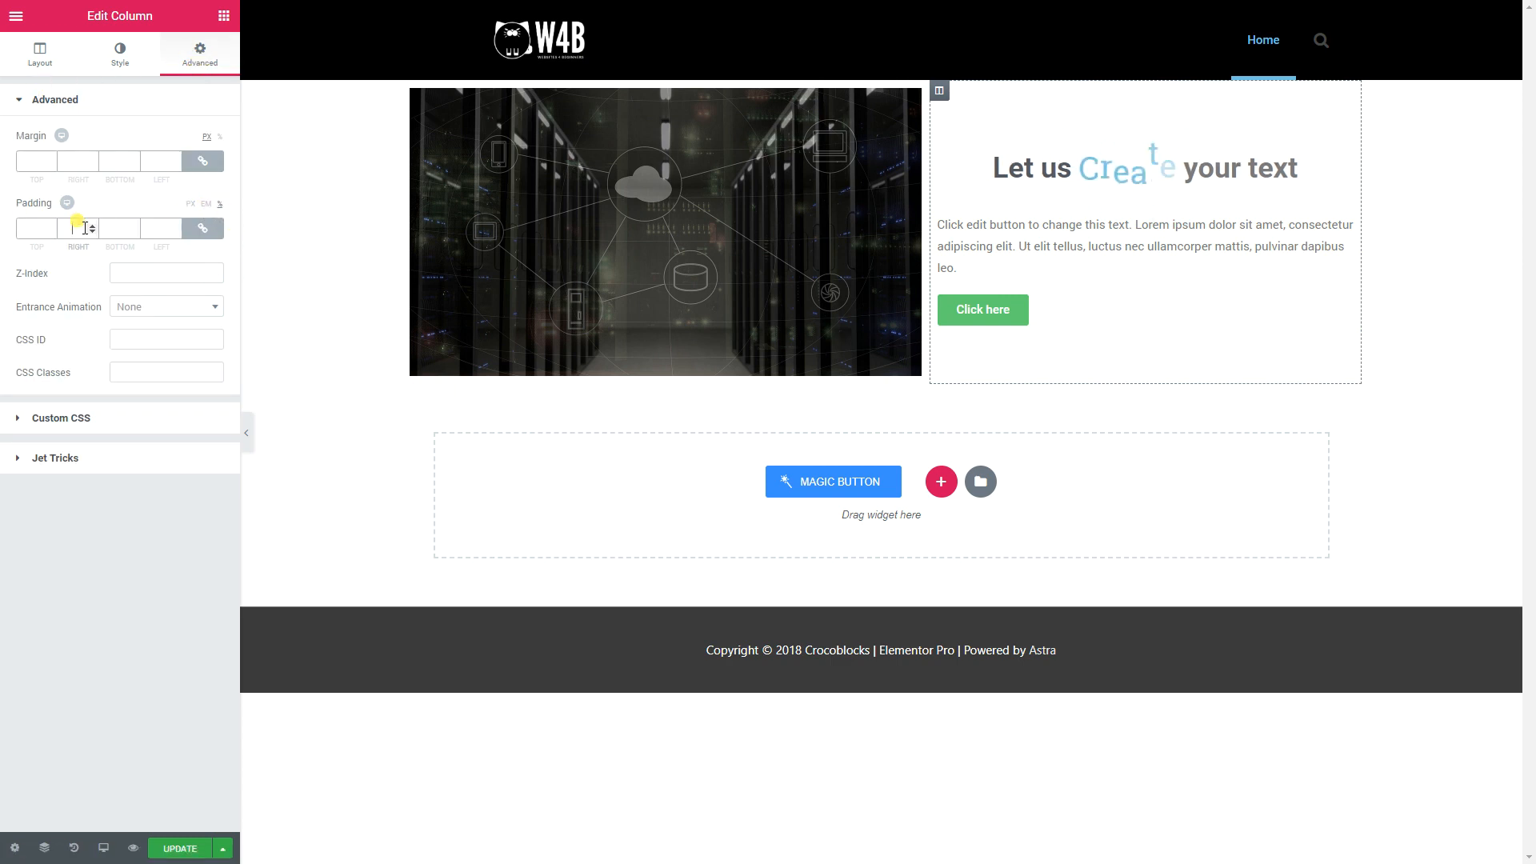
pyautogui.write('25')
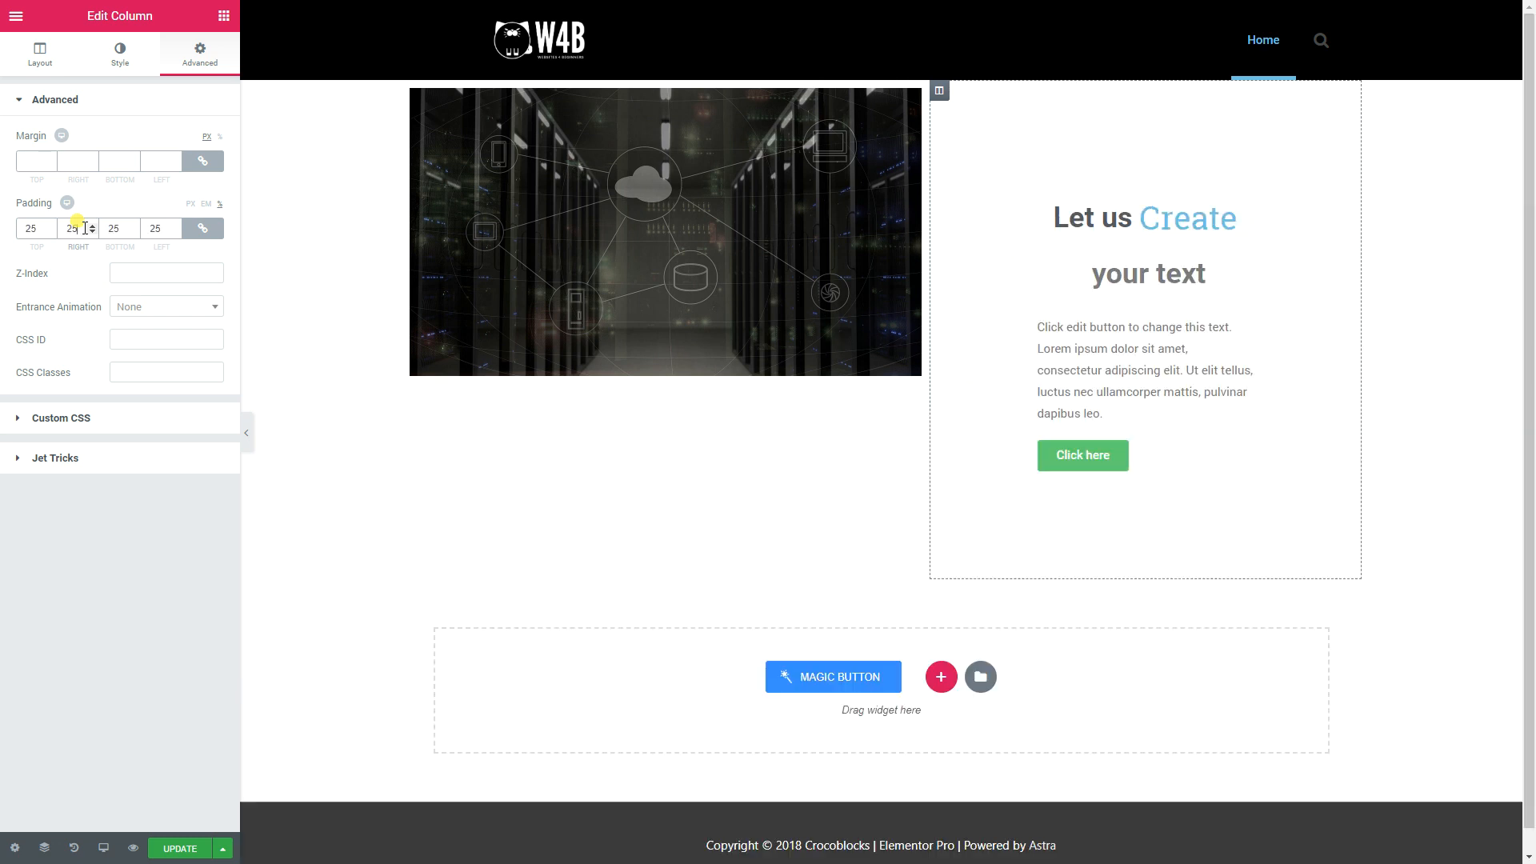
pyautogui.press('BackSpace')
pyautogui.press('BackSpace')
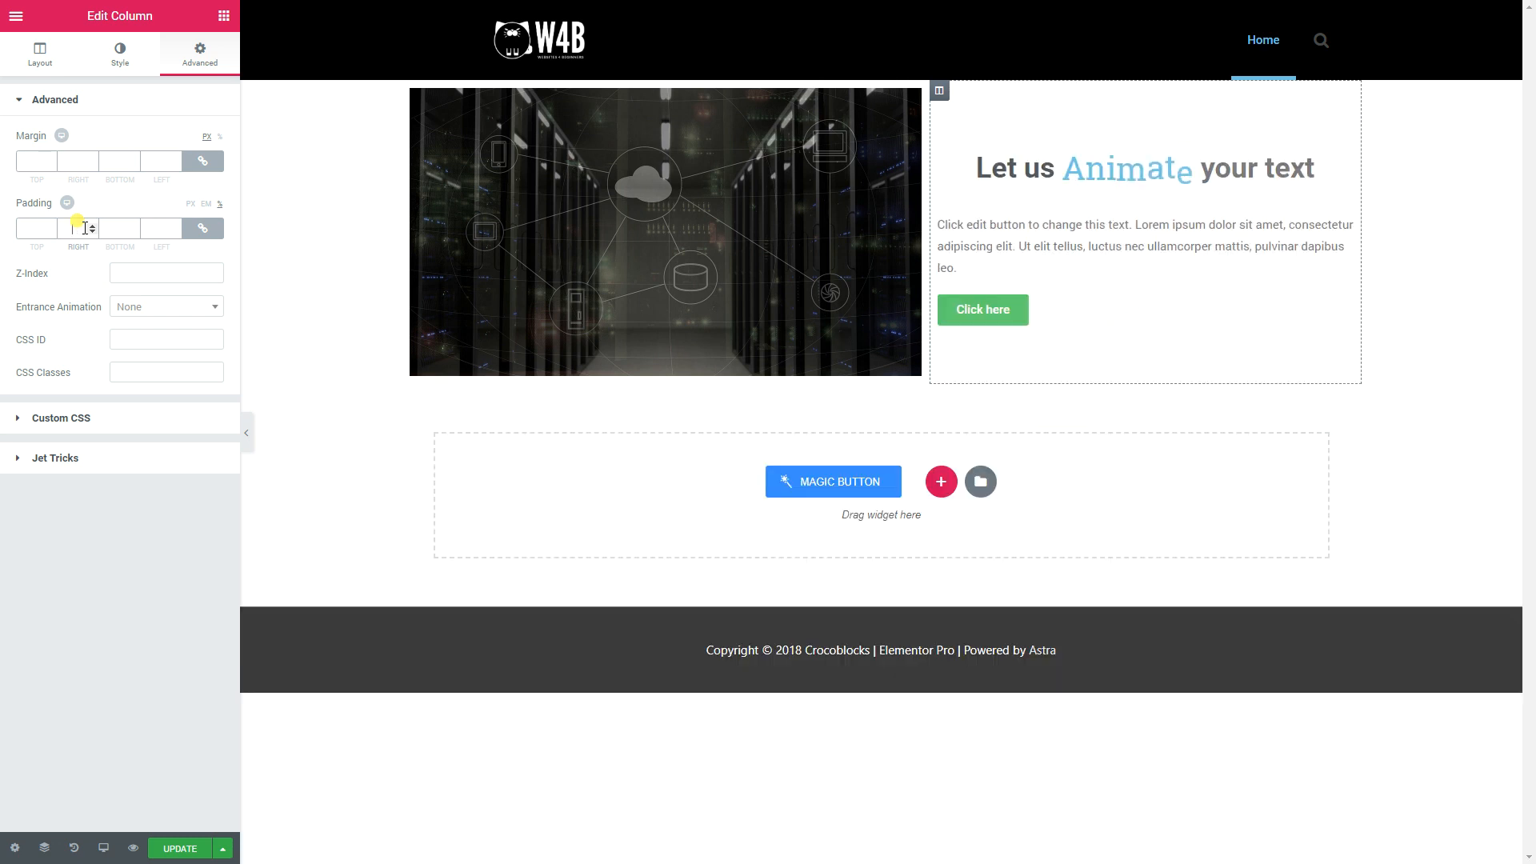
# Step: Unlink the text column's padding sides and set only the right padding to 25%
pyautogui.click(203, 228)
pyautogui.click(76, 228)
pyautogui.write('25')
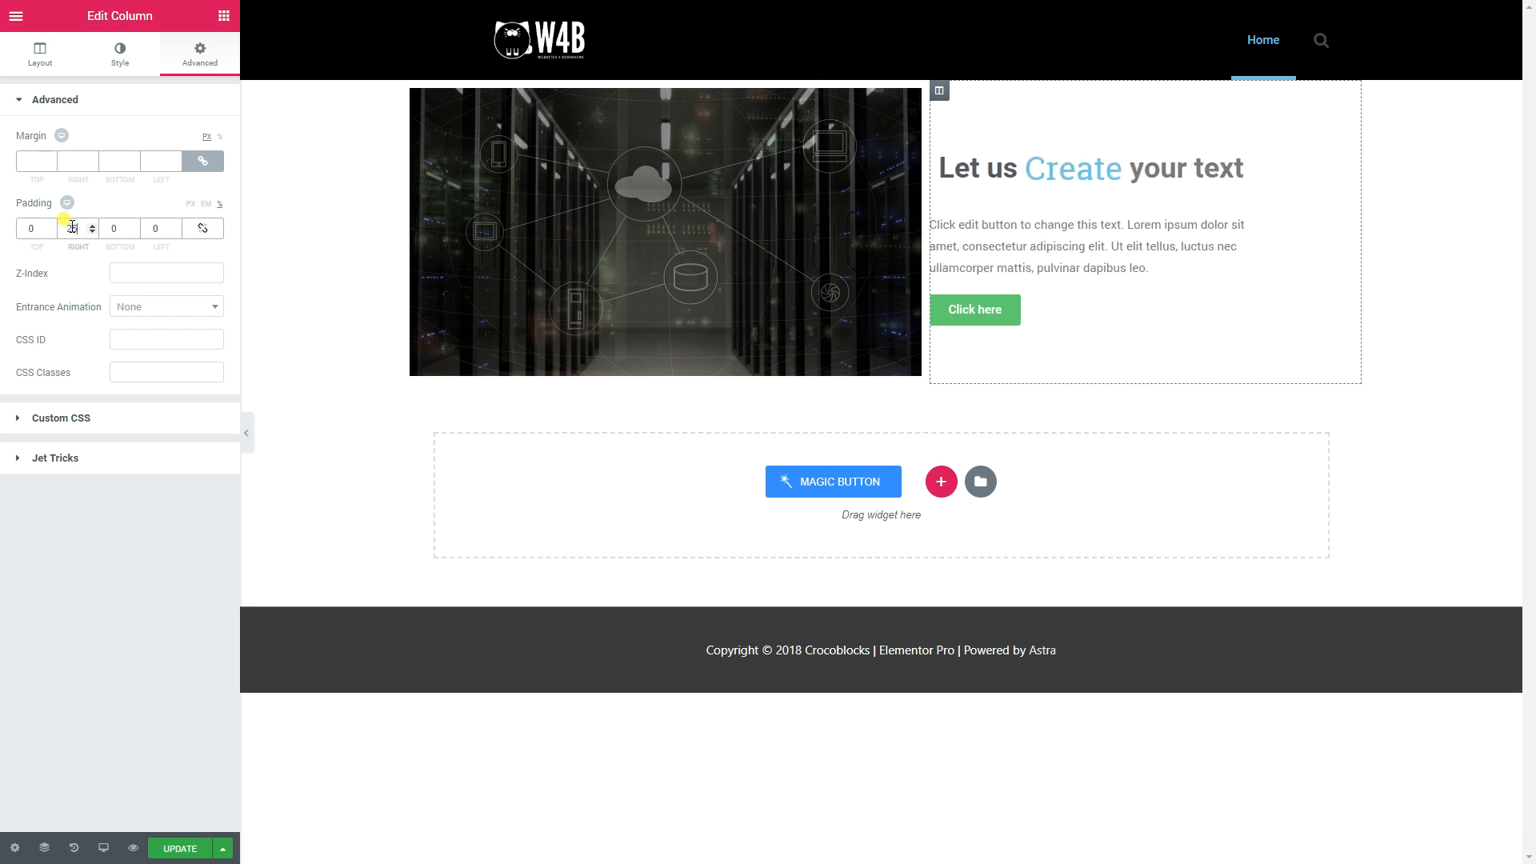
# Step: Set the text column's left padding to 15%
pyautogui.write('15')
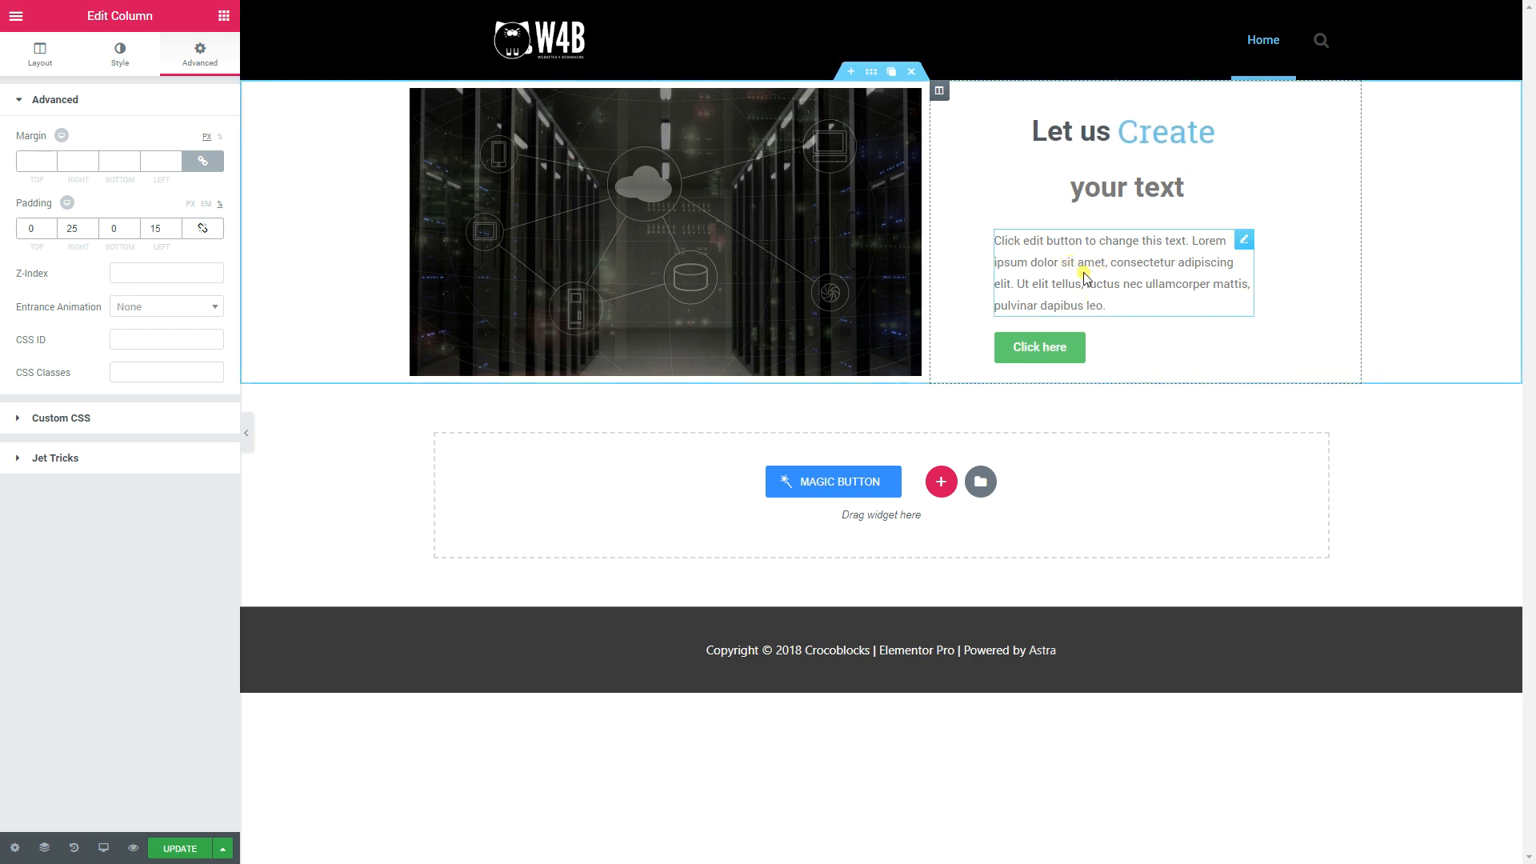
# Step: Set the paragraph's typography to the Roboto family, size 16 px and line height 1.32 em
pyautogui.click(1110, 276)
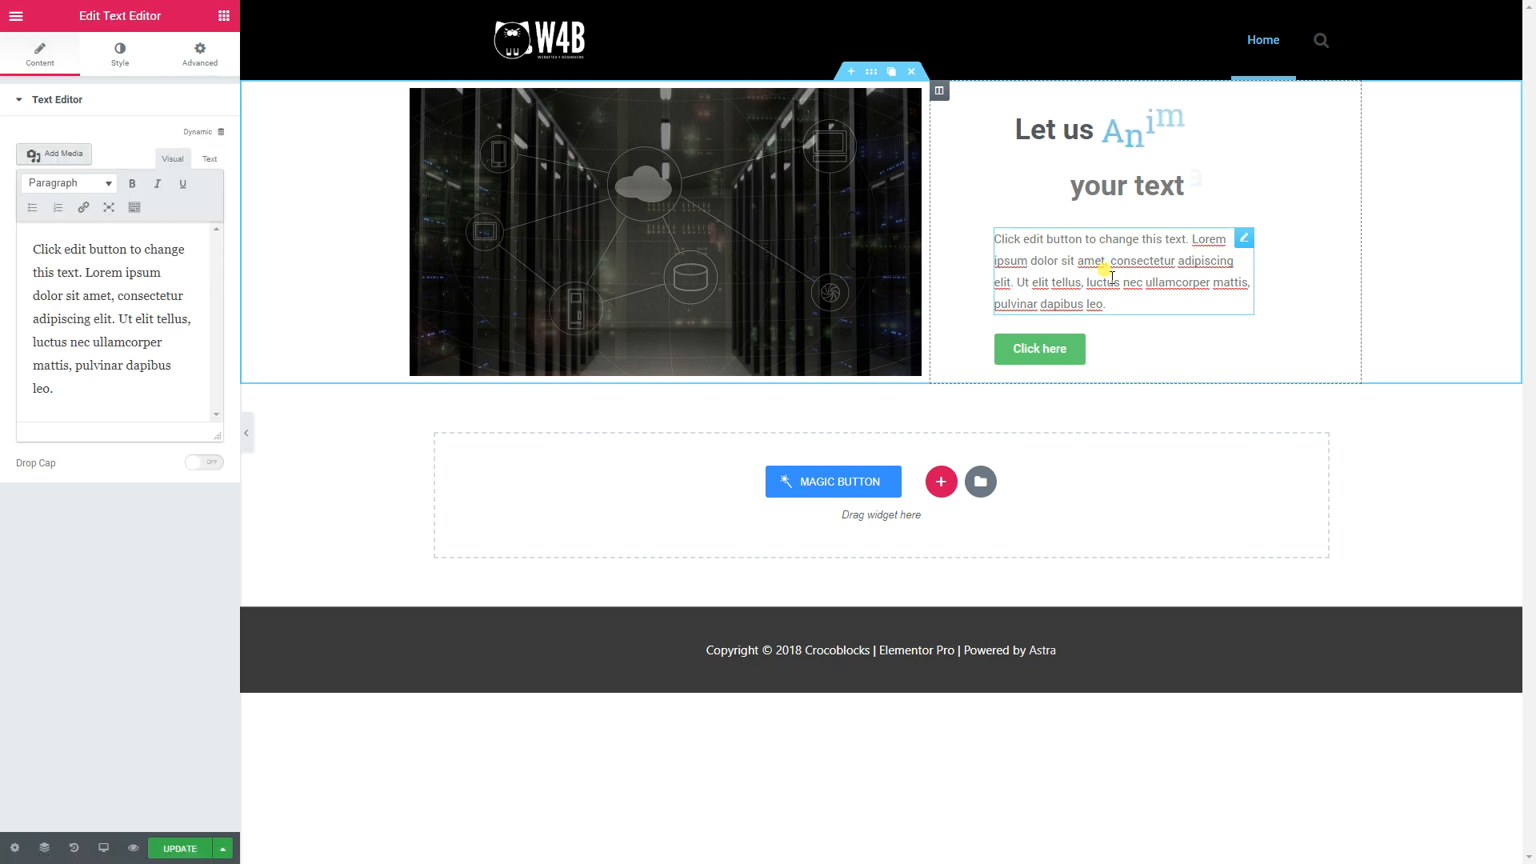
pyautogui.click(123, 60)
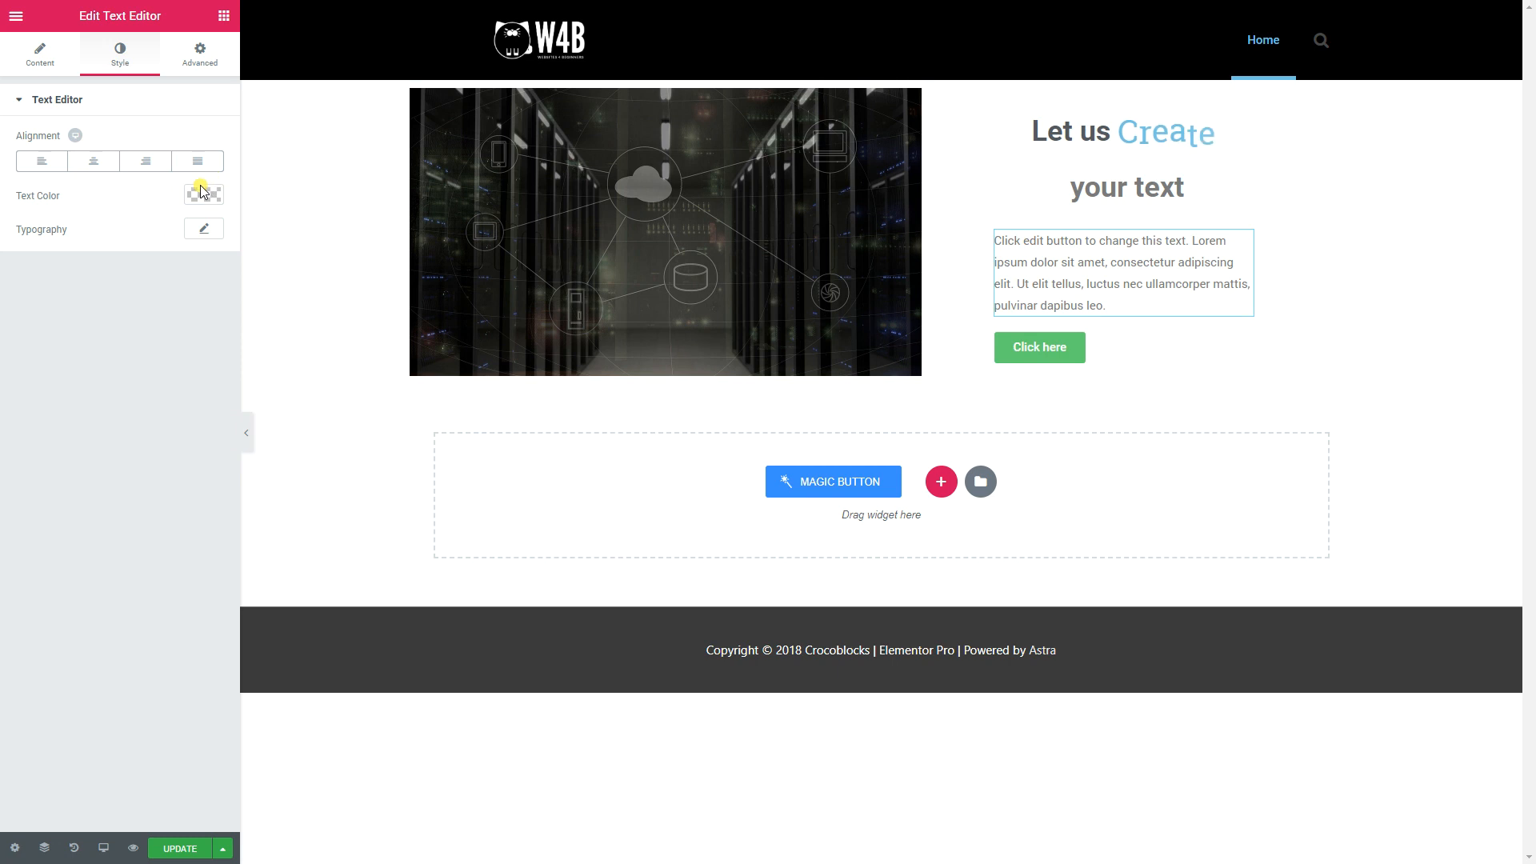
pyautogui.click(203, 231)
pyautogui.click(166, 271)
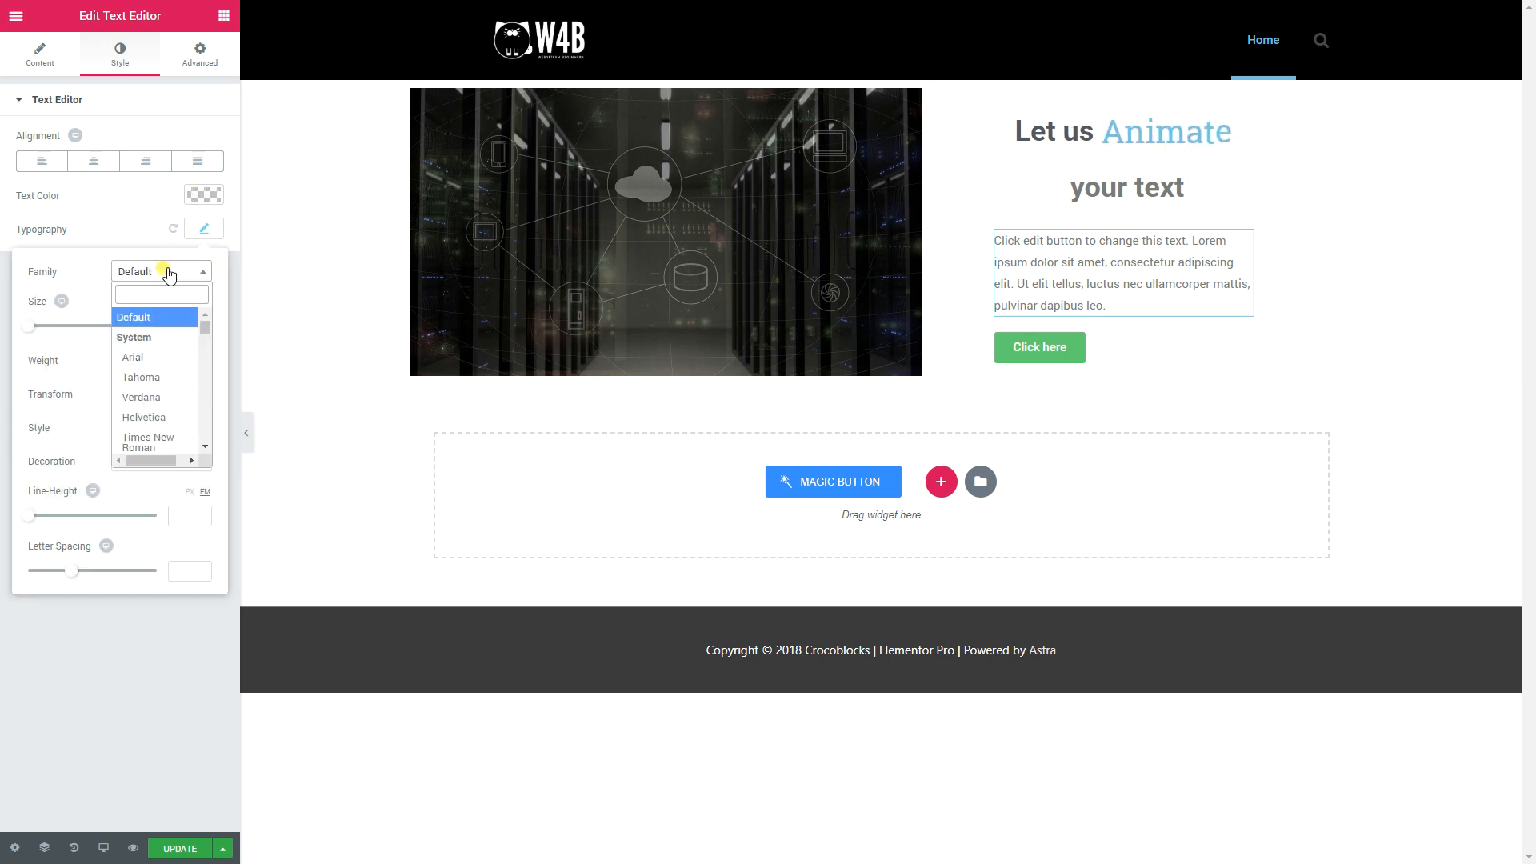
pyautogui.write('robotyo')
pyautogui.press('BackSpace')
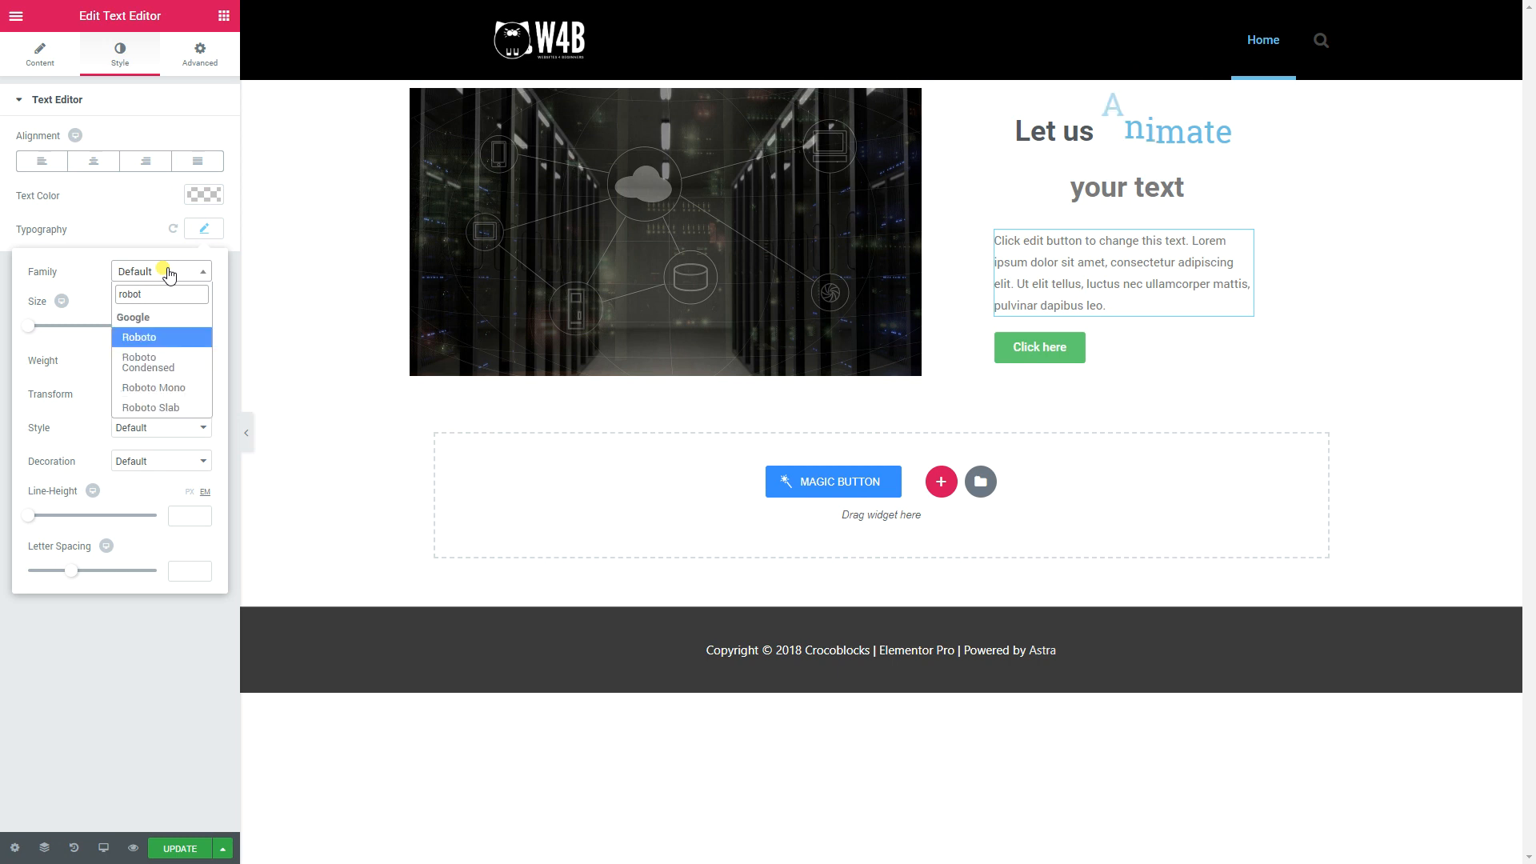
pyautogui.press('Return')
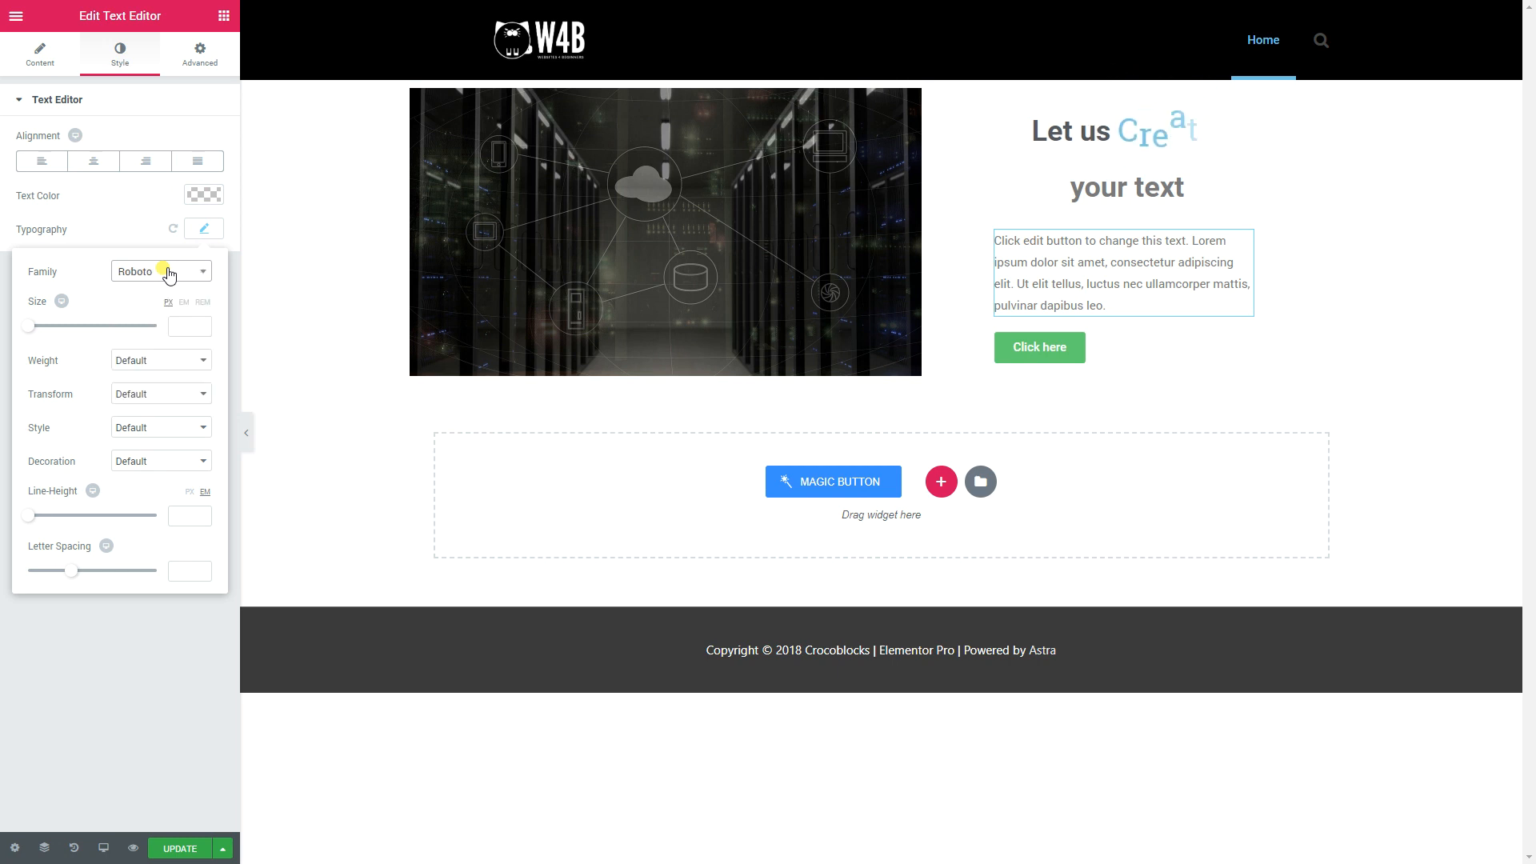
pyautogui.click(182, 326)
pyautogui.write('16')
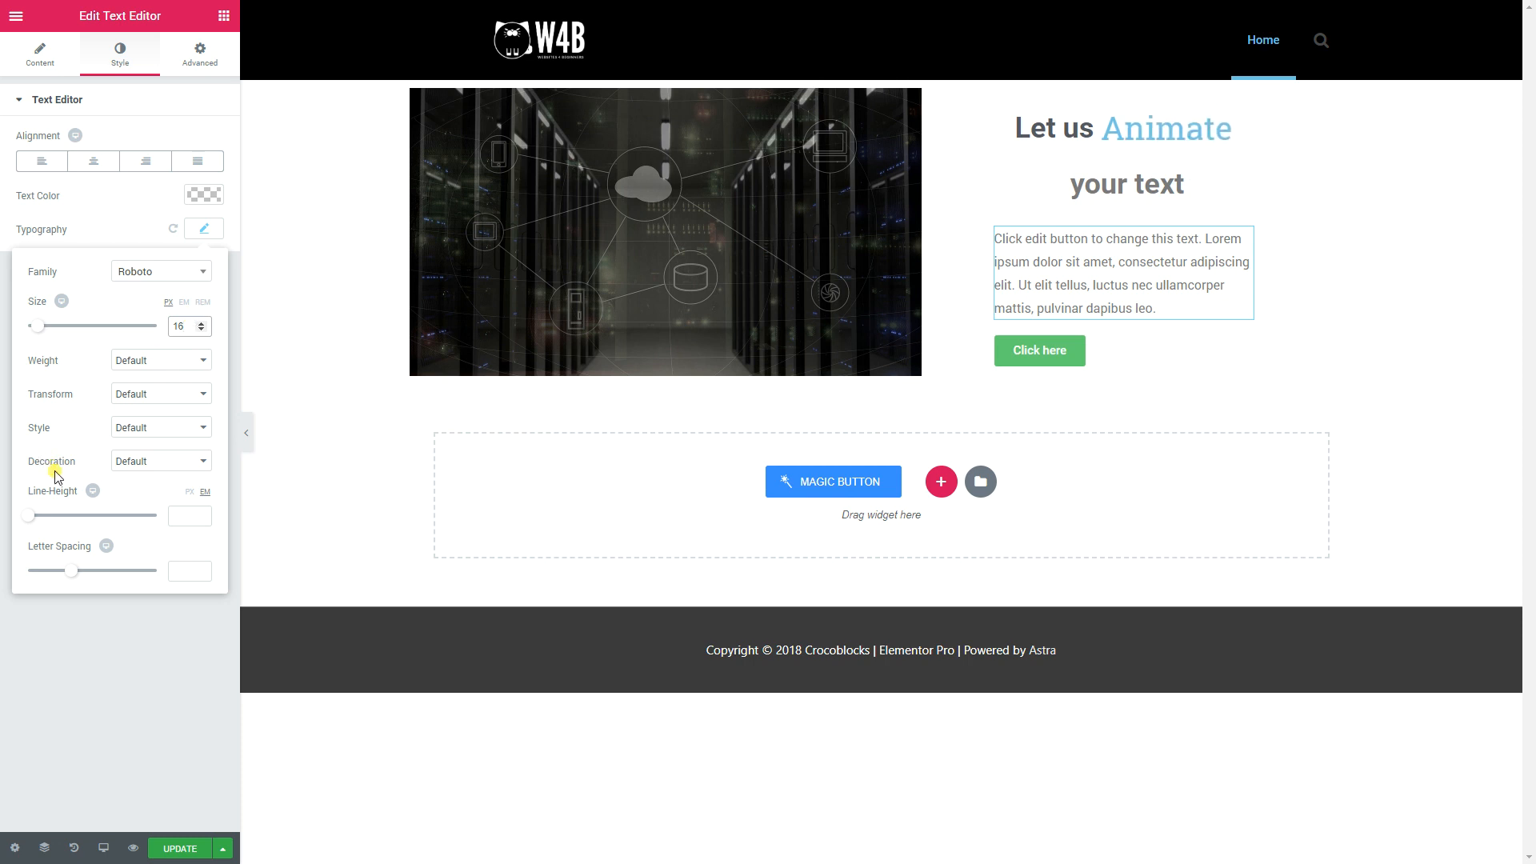
pyautogui.click(178, 517)
pyautogui.write('1.32')
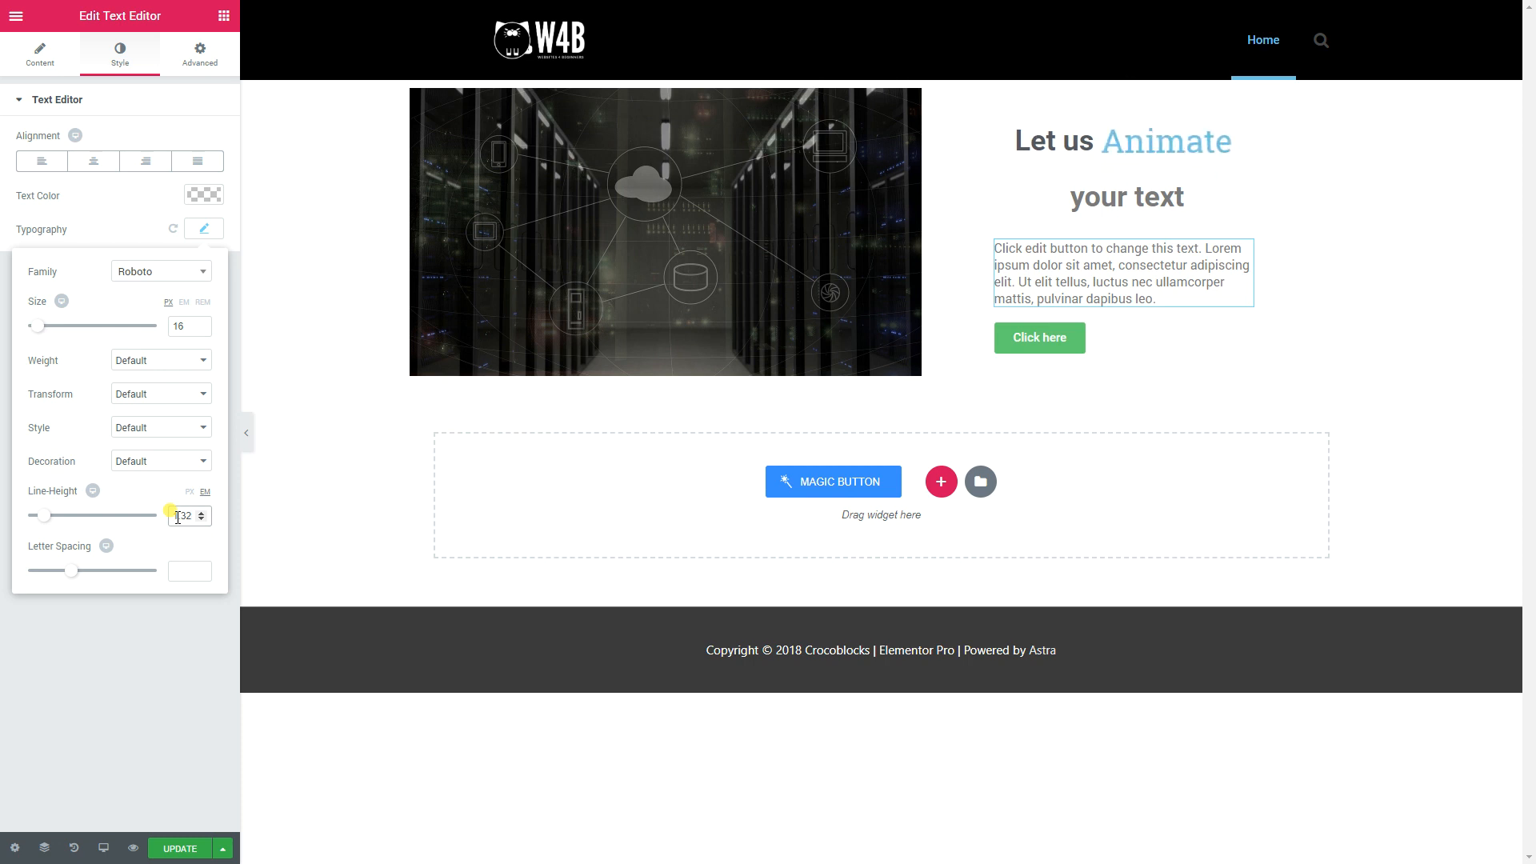
# Step: Change the green button's text to FIND OUT MORE
pyautogui.click(1041, 346)
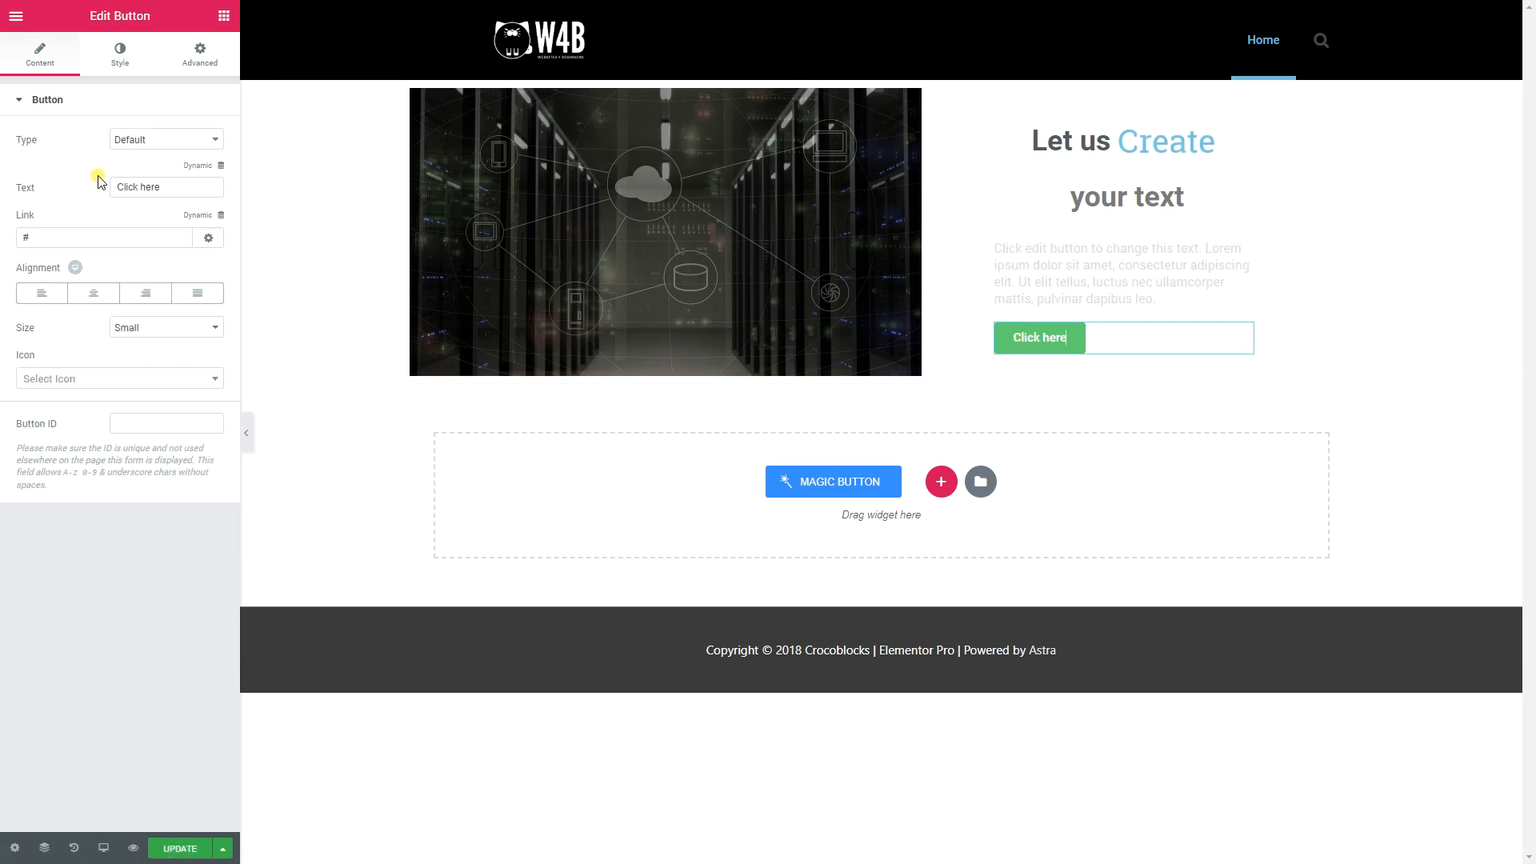
pyautogui.moveTo(160, 186); pyautogui.dragTo(61, 188)
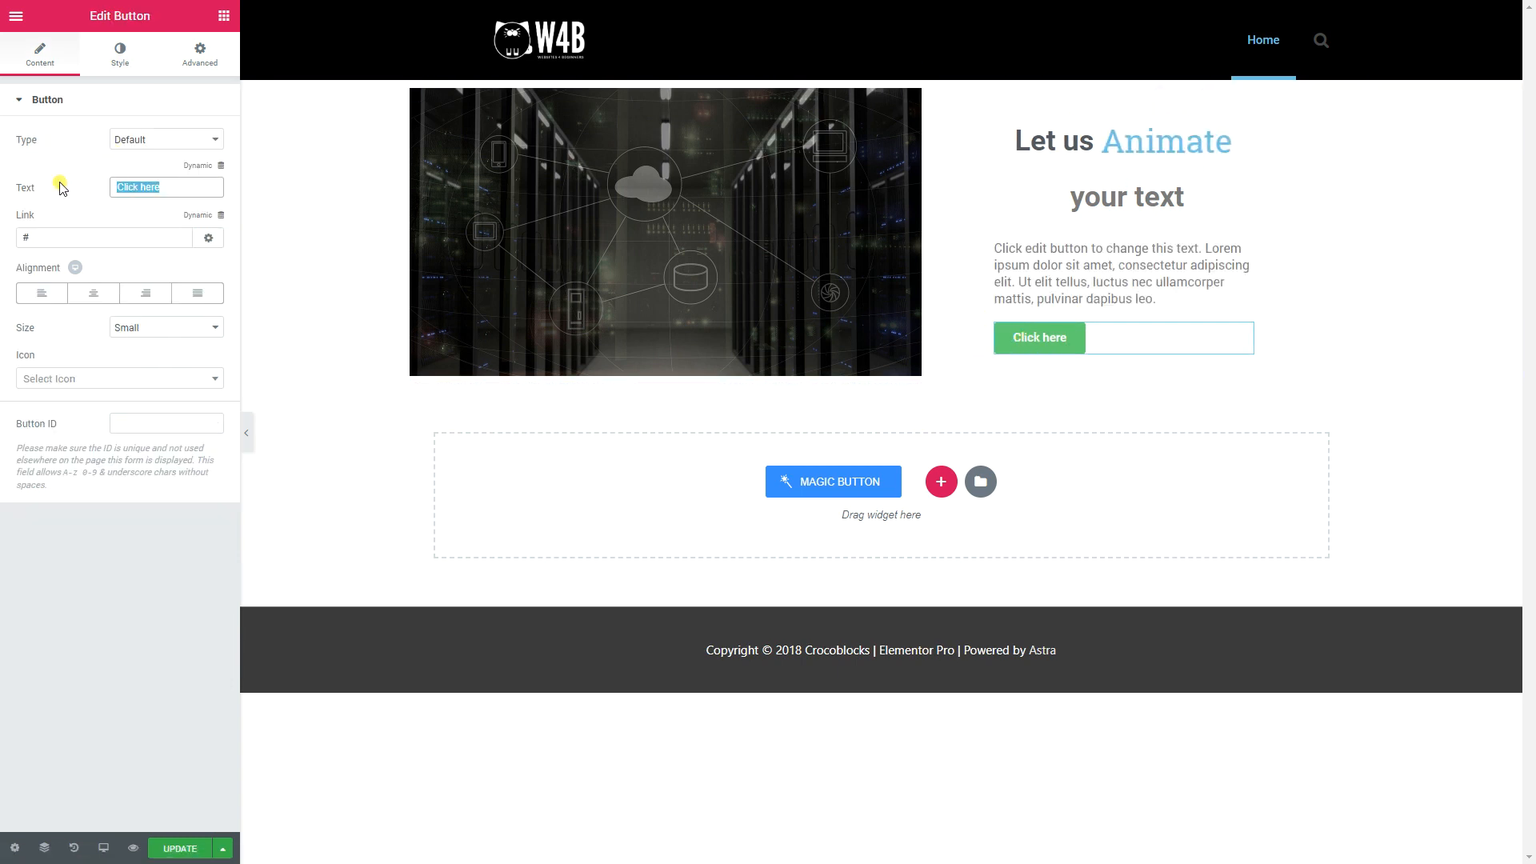
pyautogui.write('FIND OUT MORE')
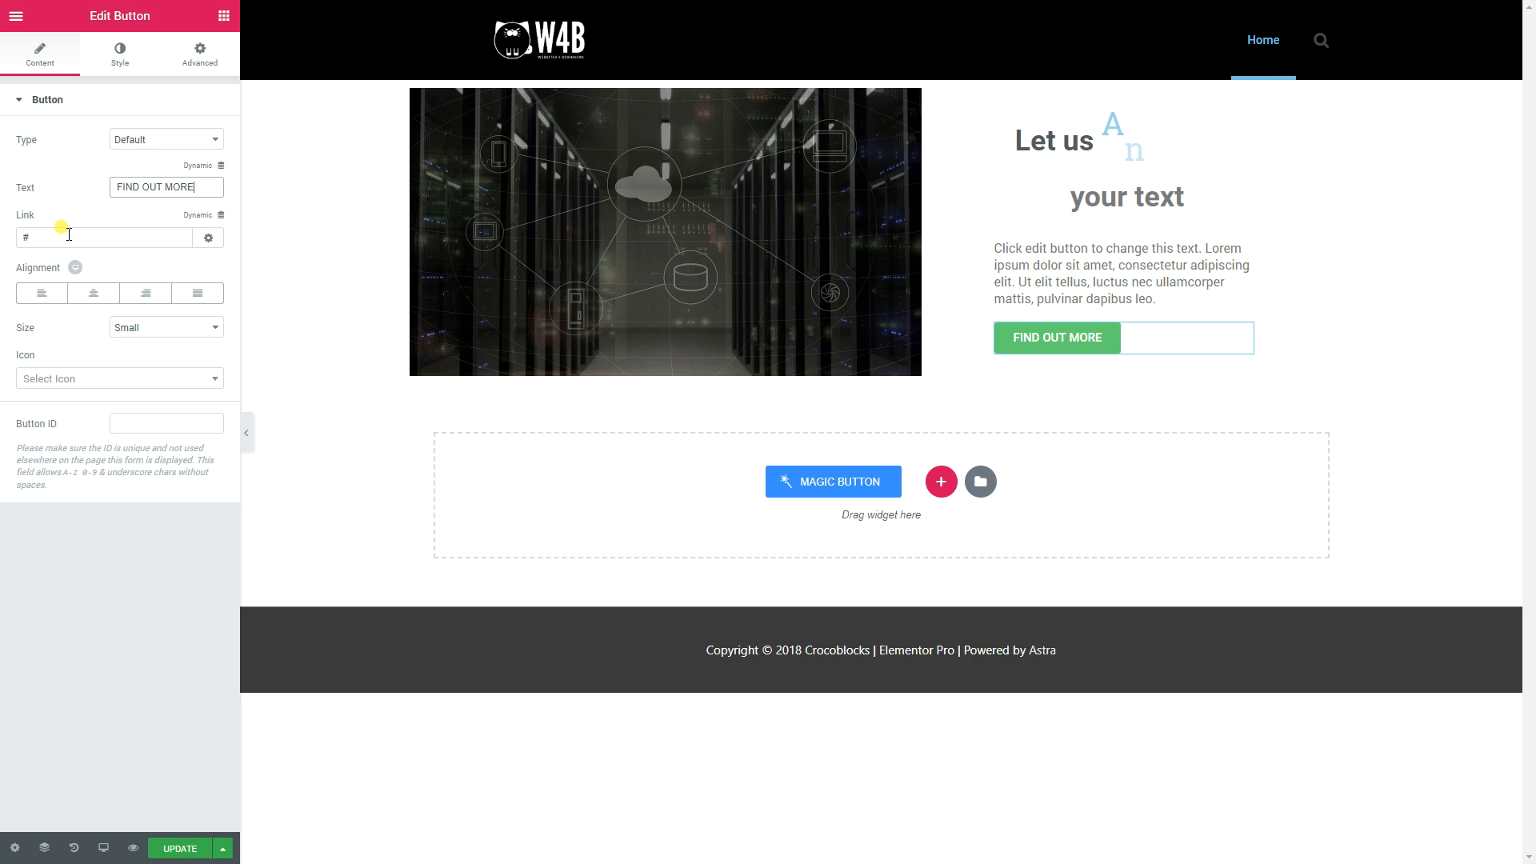
# Step: Try the Medium size on the button and return it to Small
pyautogui.click(120, 327)
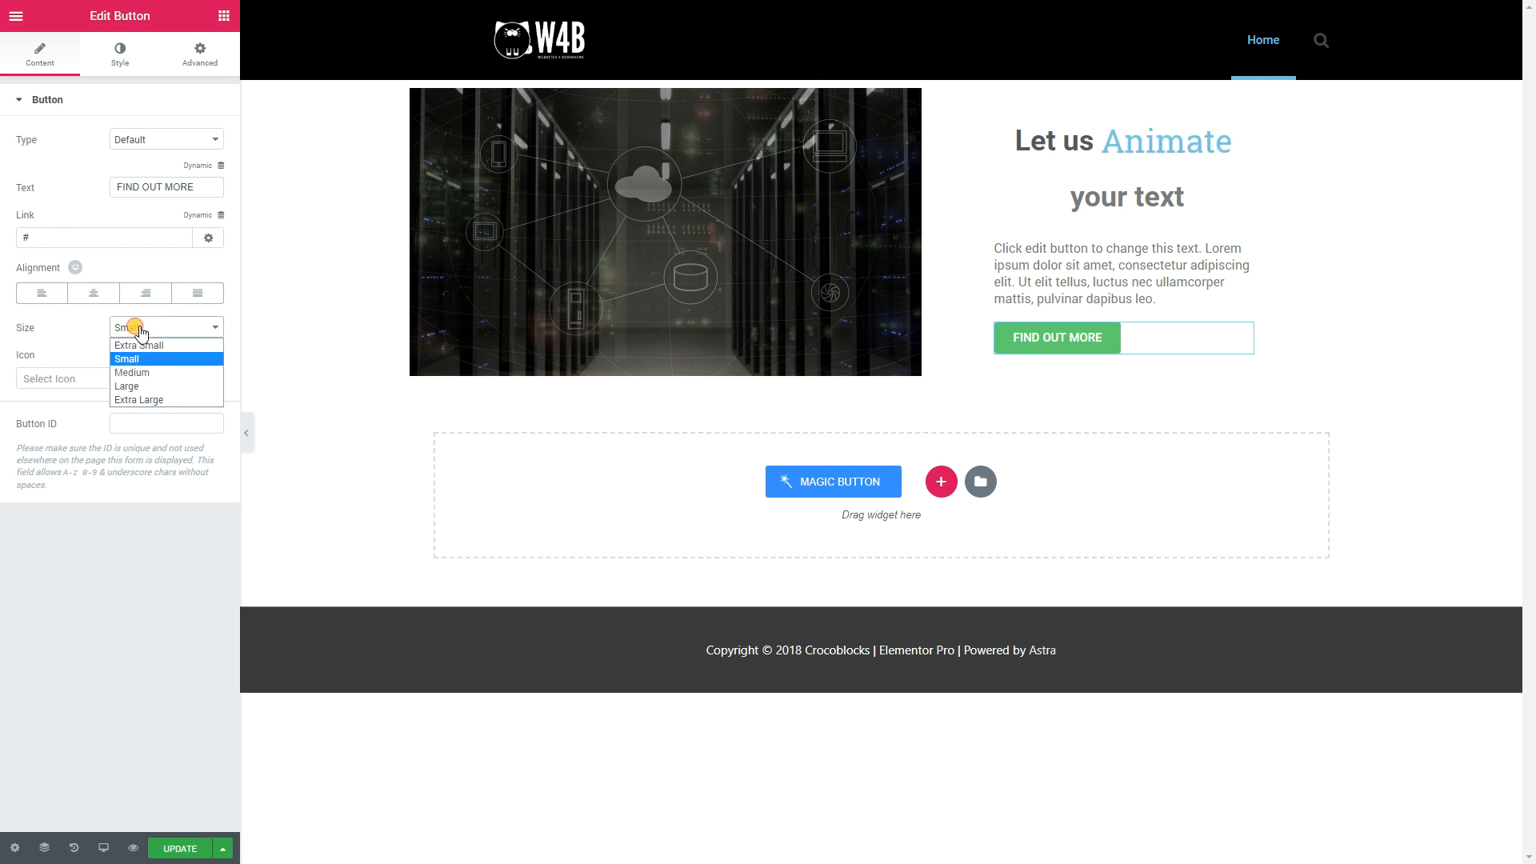
pyautogui.click(130, 371)
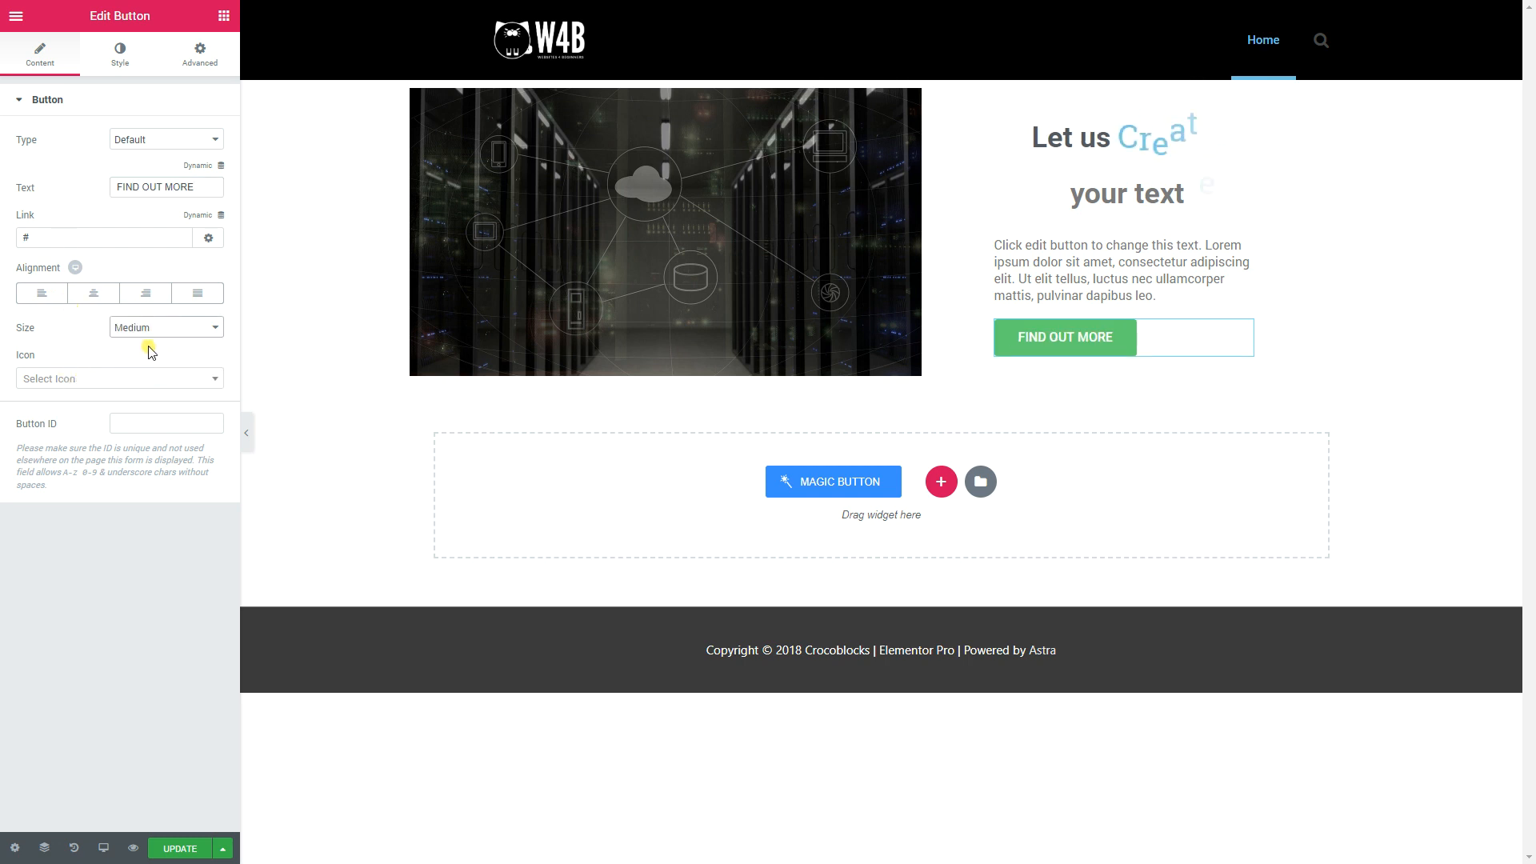
pyautogui.click(137, 327)
pyautogui.click(134, 353)
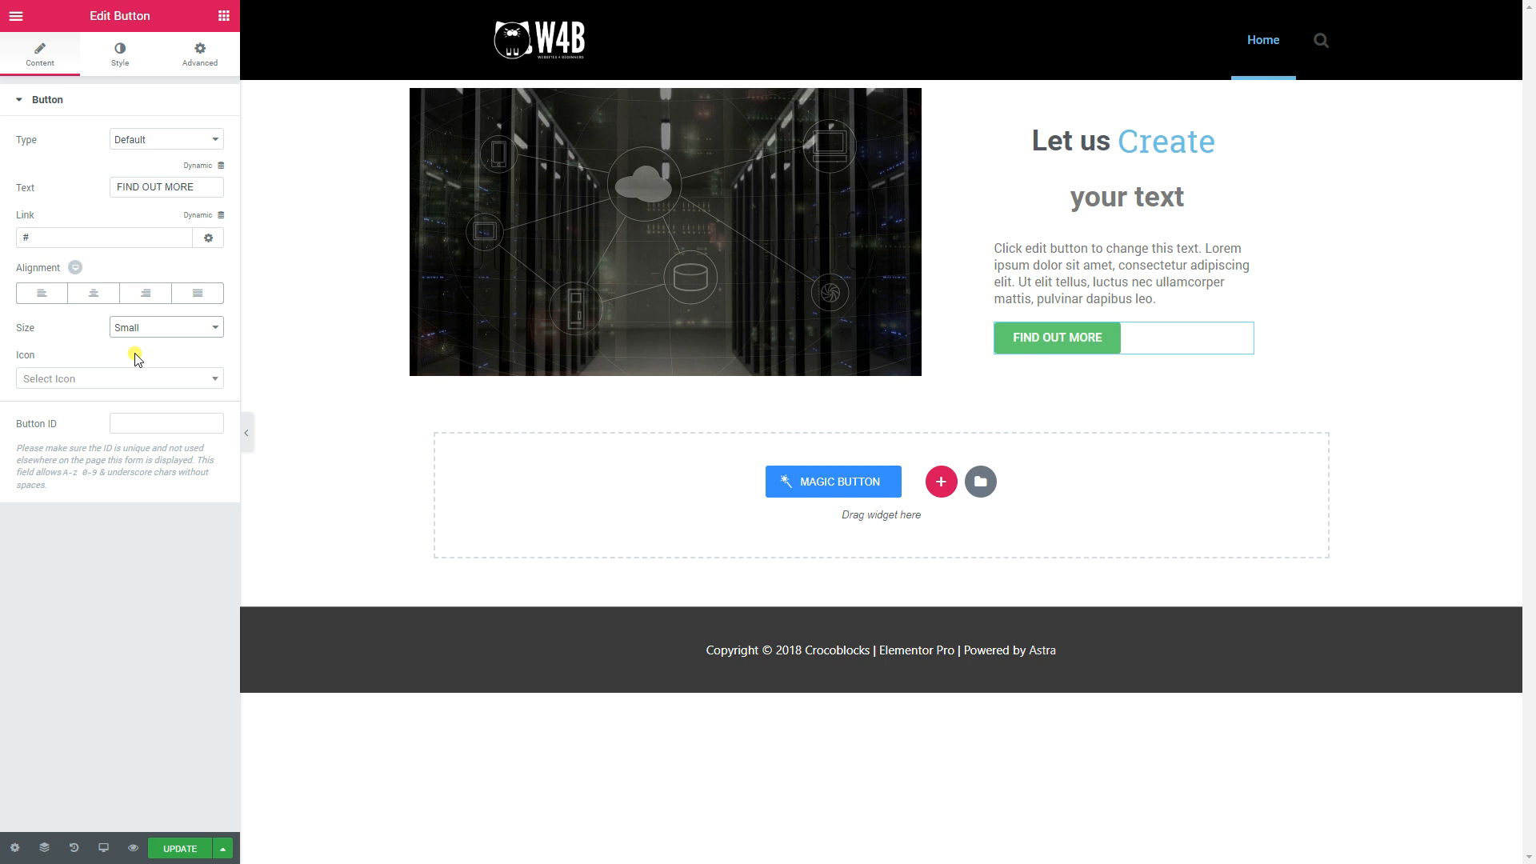
# Step: Add the angle-double-right icon to the button, positioned After the text with an icon spacing of 16
pyautogui.click(71, 383)
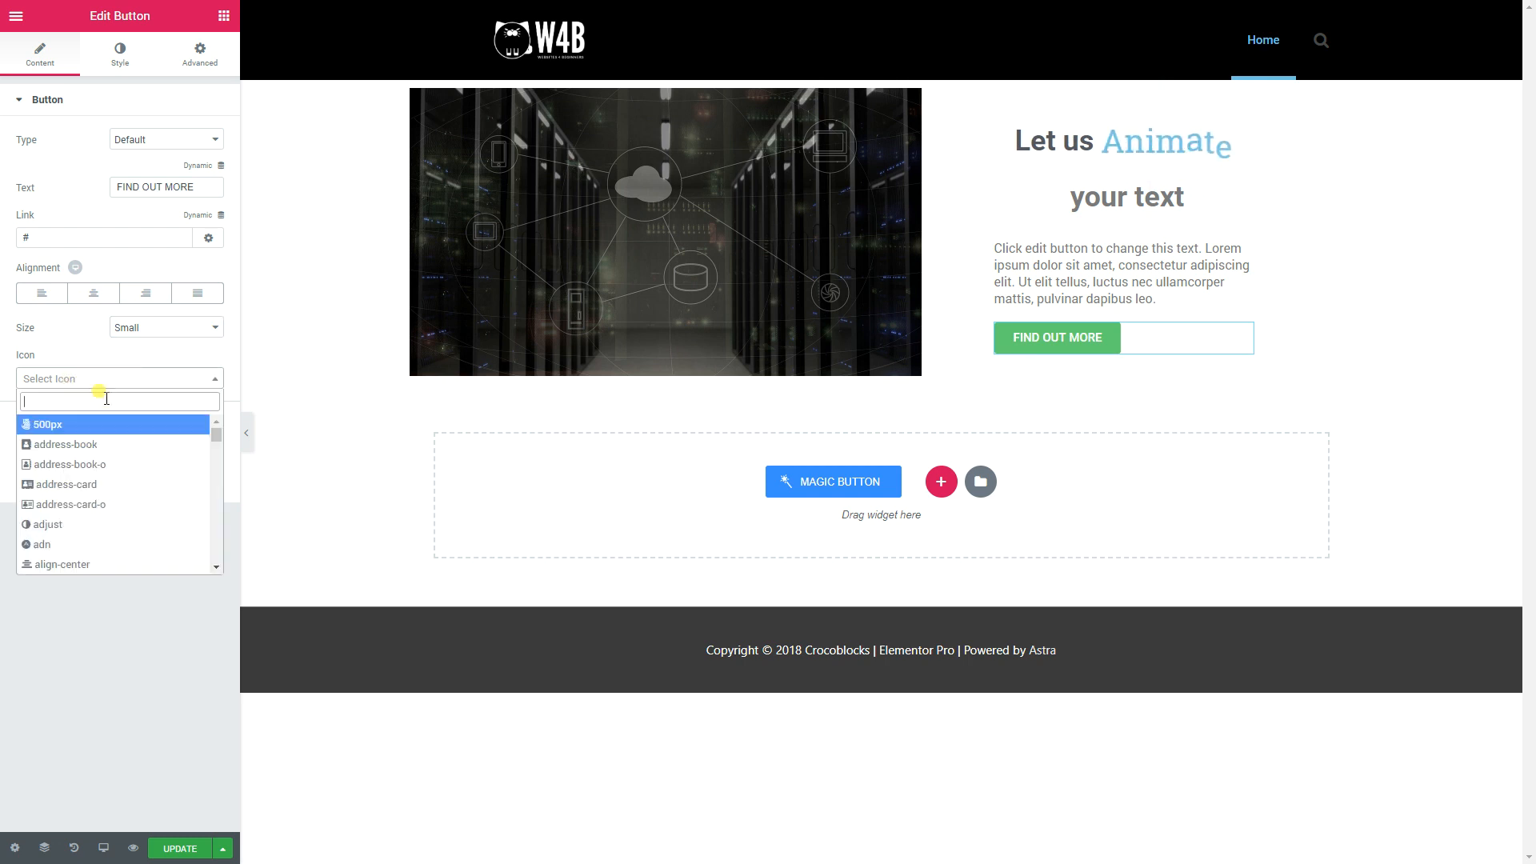
pyautogui.scroll(-4, 87, 462)
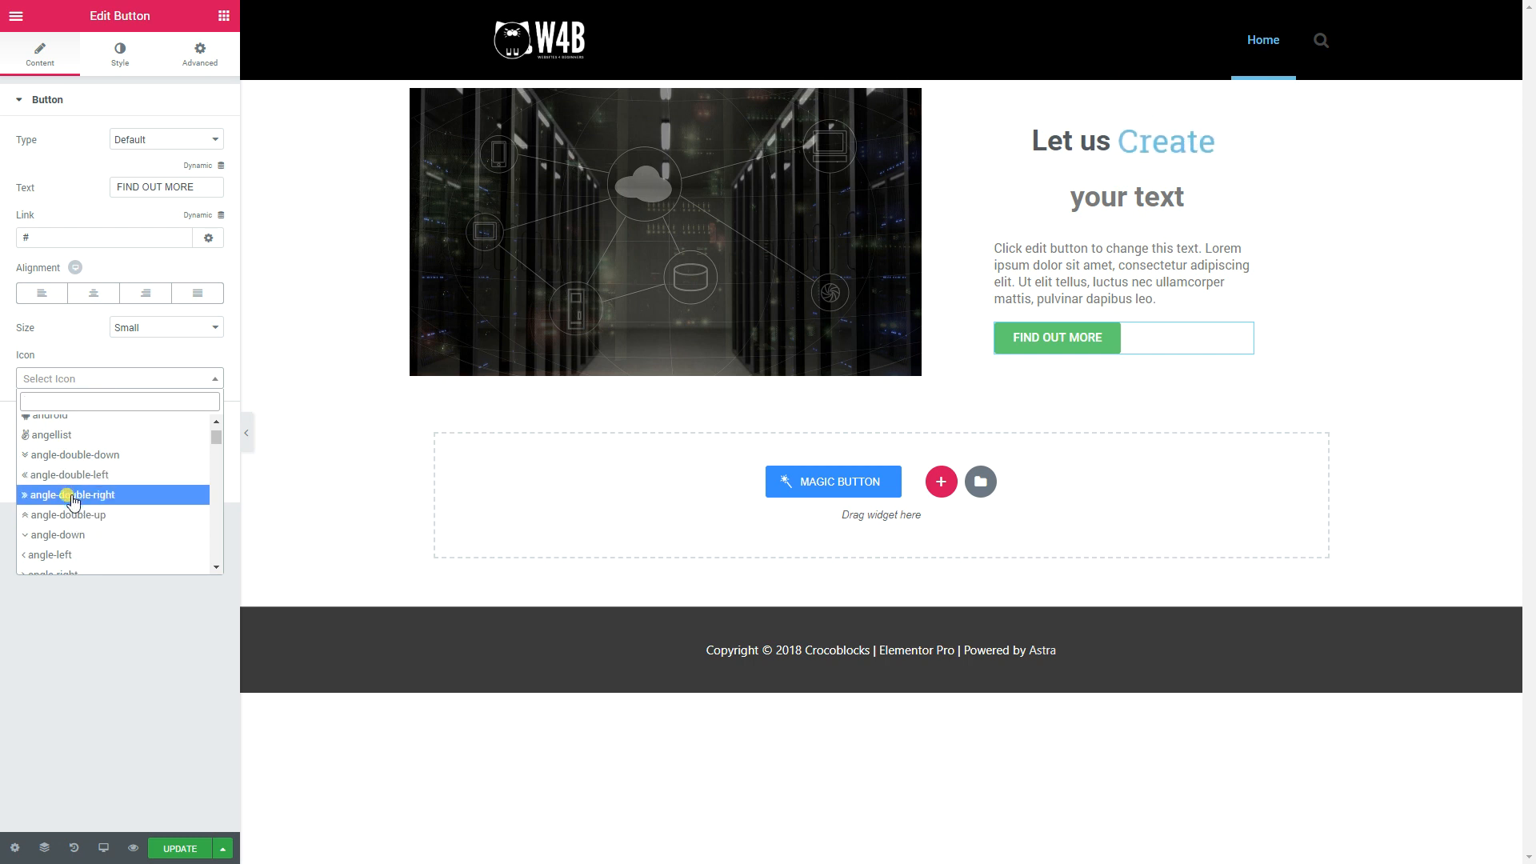
pyautogui.click(73, 496)
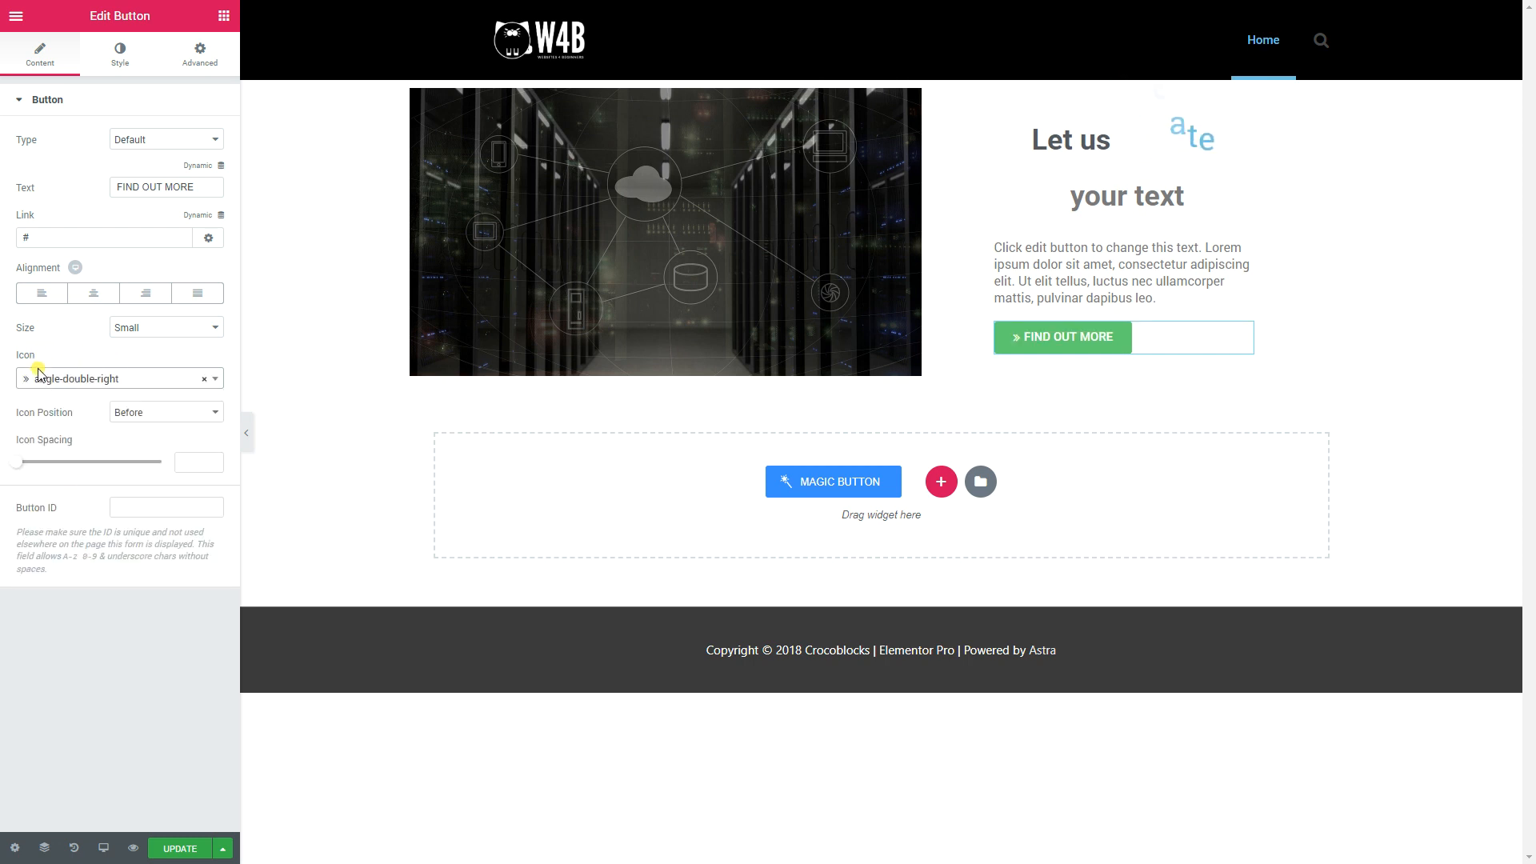
pyautogui.click(118, 416)
pyautogui.click(128, 445)
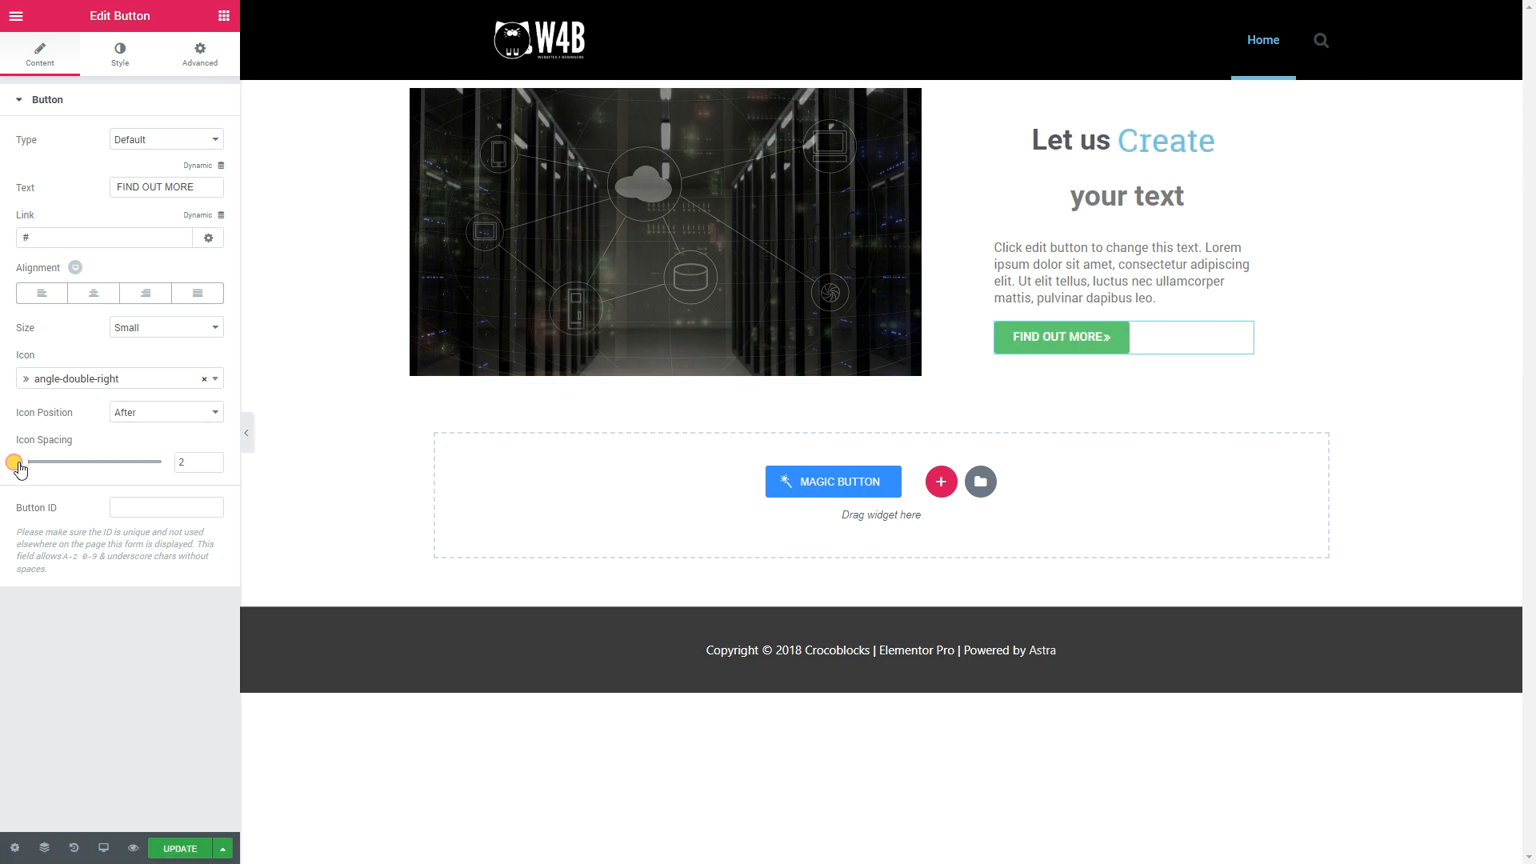
pyautogui.moveTo(38, 472); pyautogui.dragTo(63, 474)
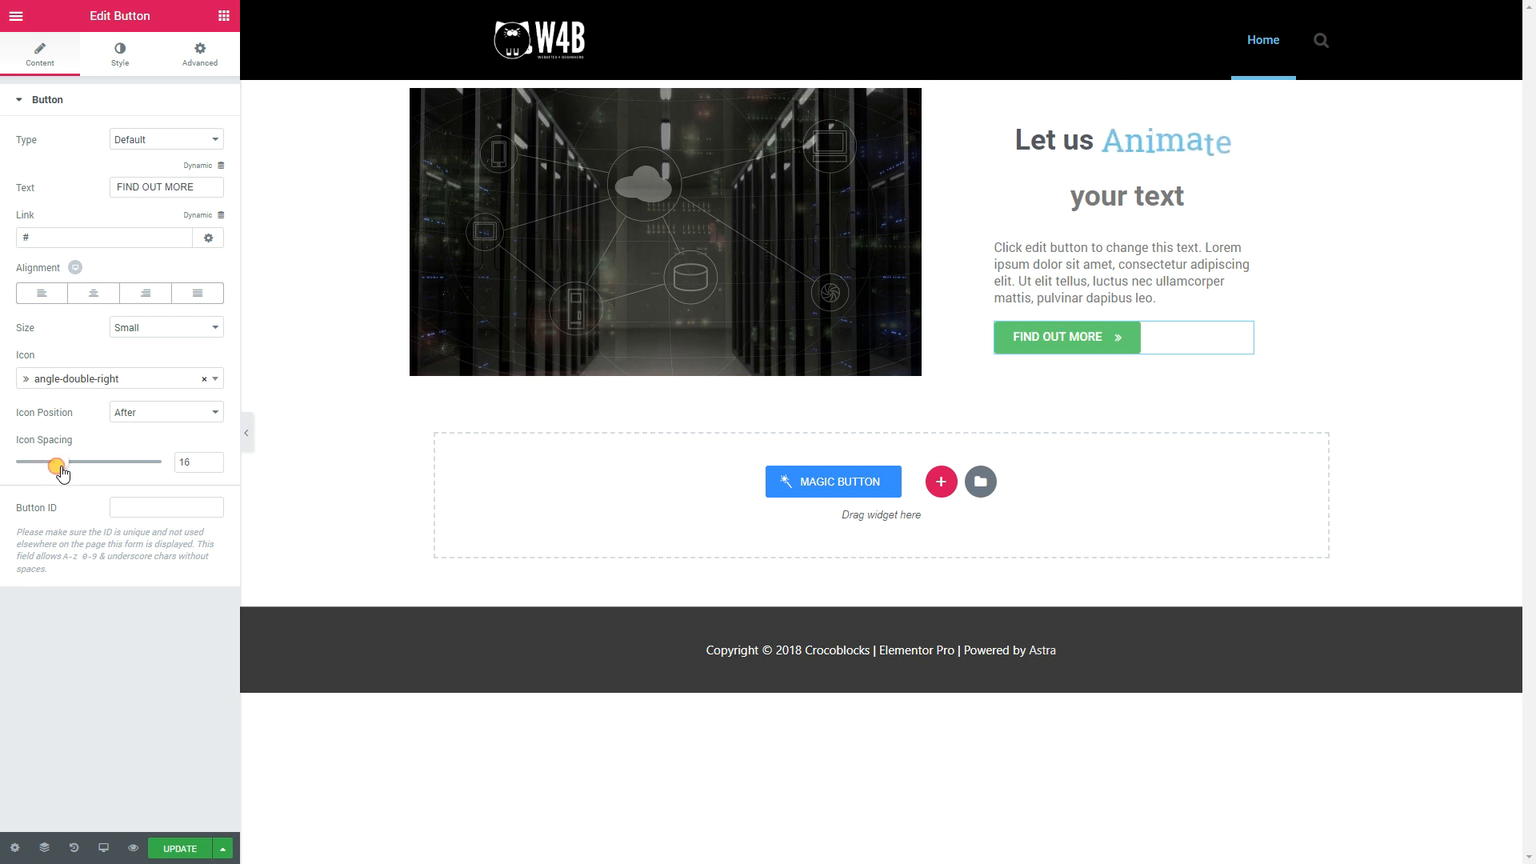
# Step: Set the button's normal background color to black (#000000)
pyautogui.click(130, 52)
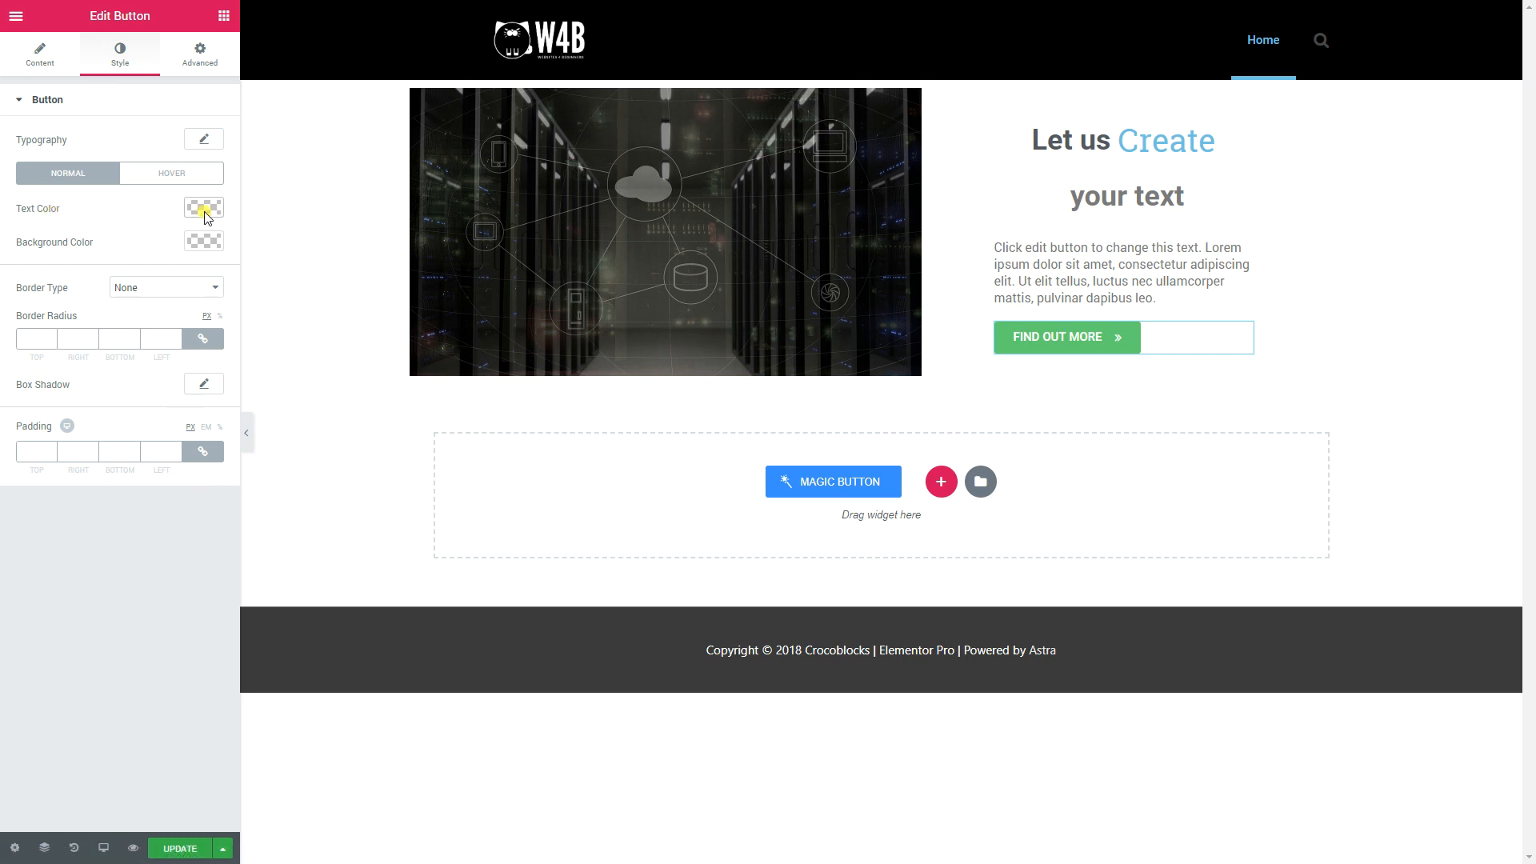
pyautogui.click(204, 241)
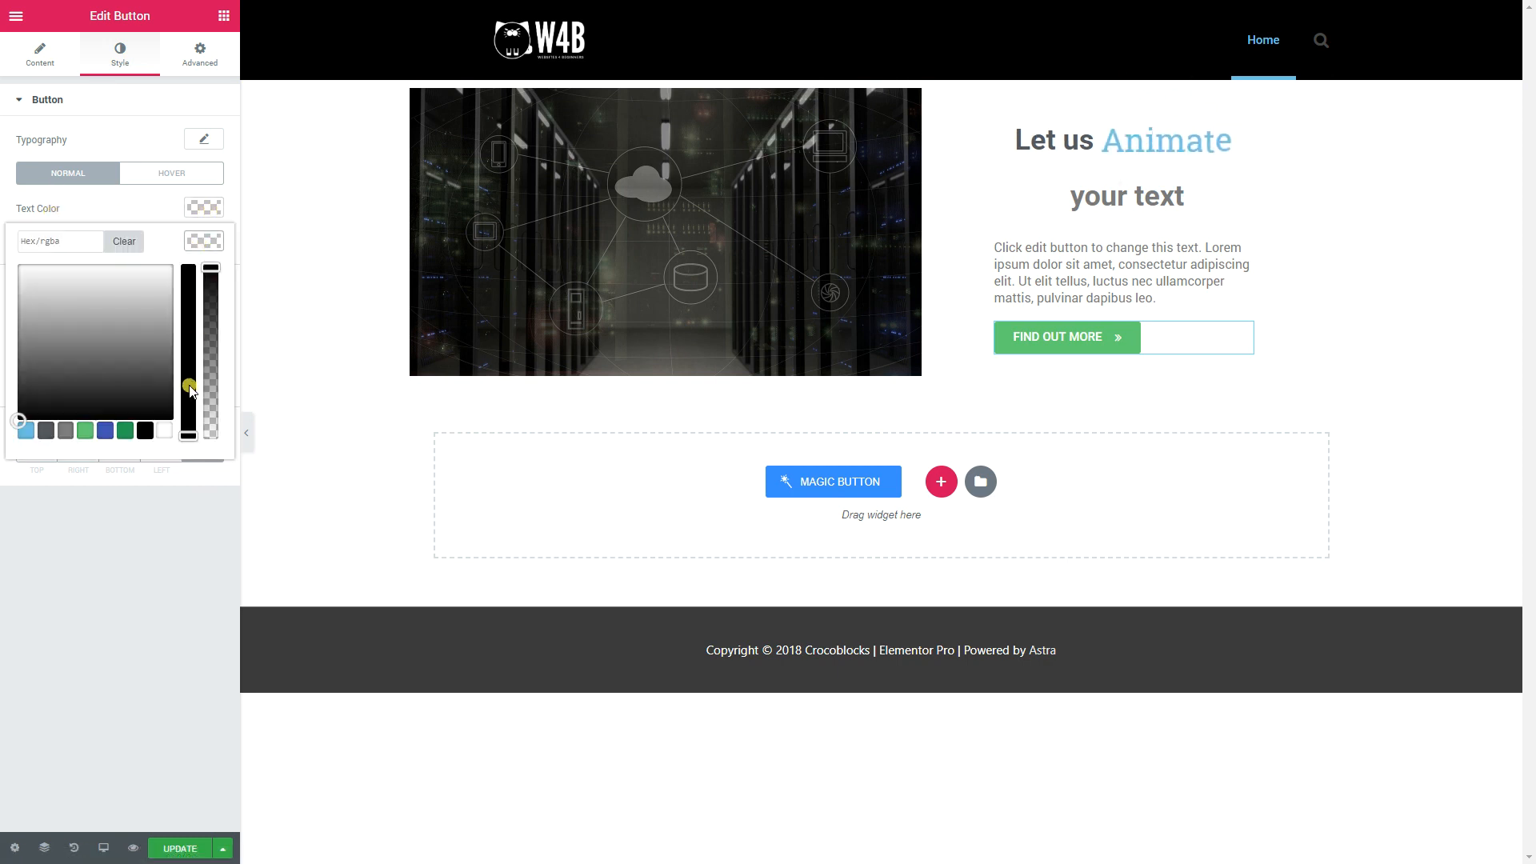
pyautogui.click(141, 434)
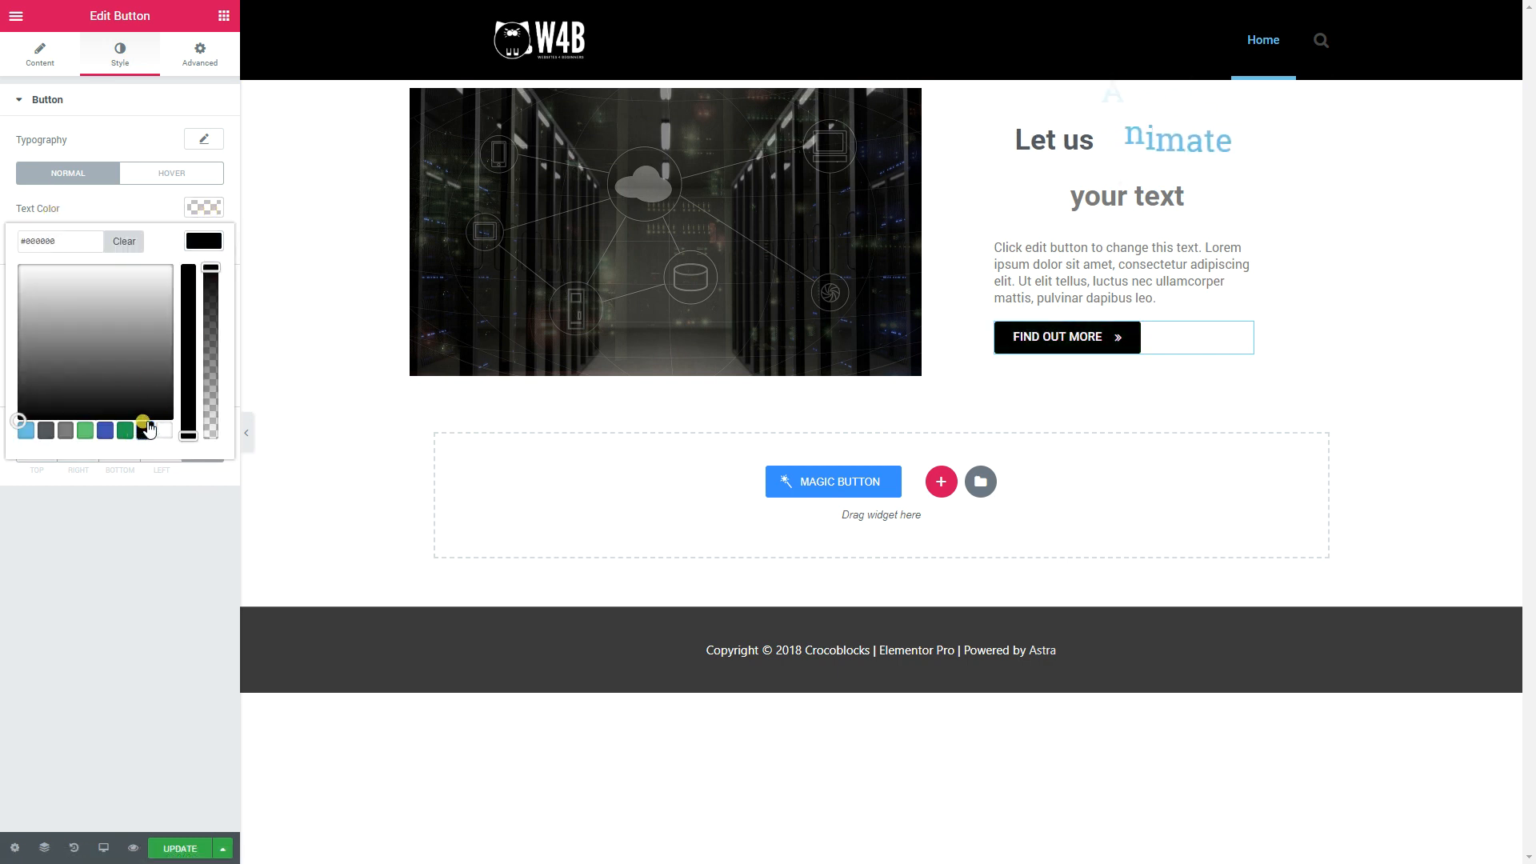
pyautogui.click(204, 241)
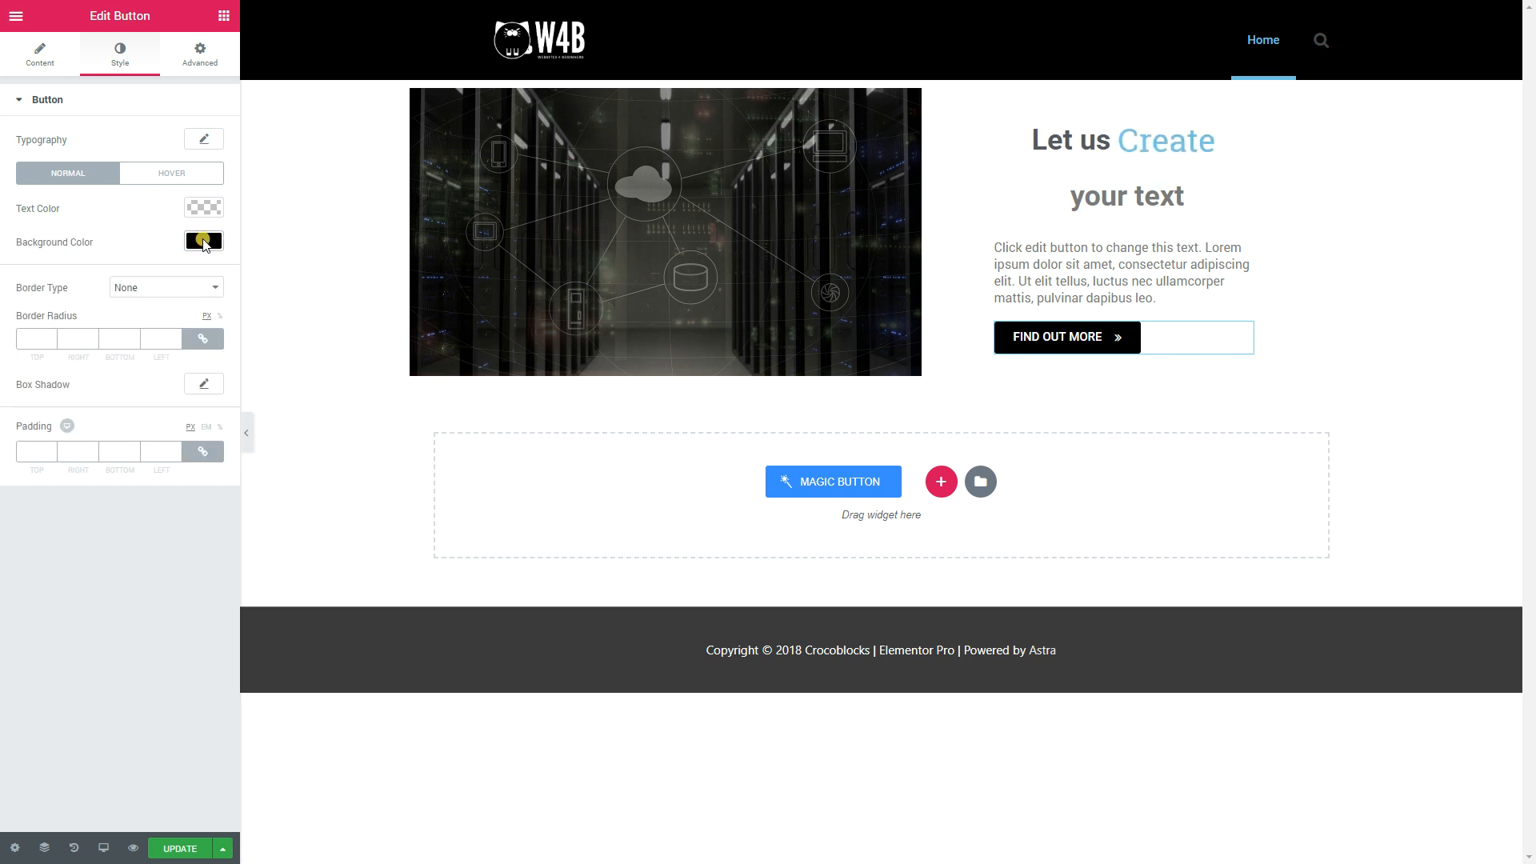
# Step: Give the button a Solid border 1 px wide on all sides in semi-transparent white
pyautogui.click(166, 288)
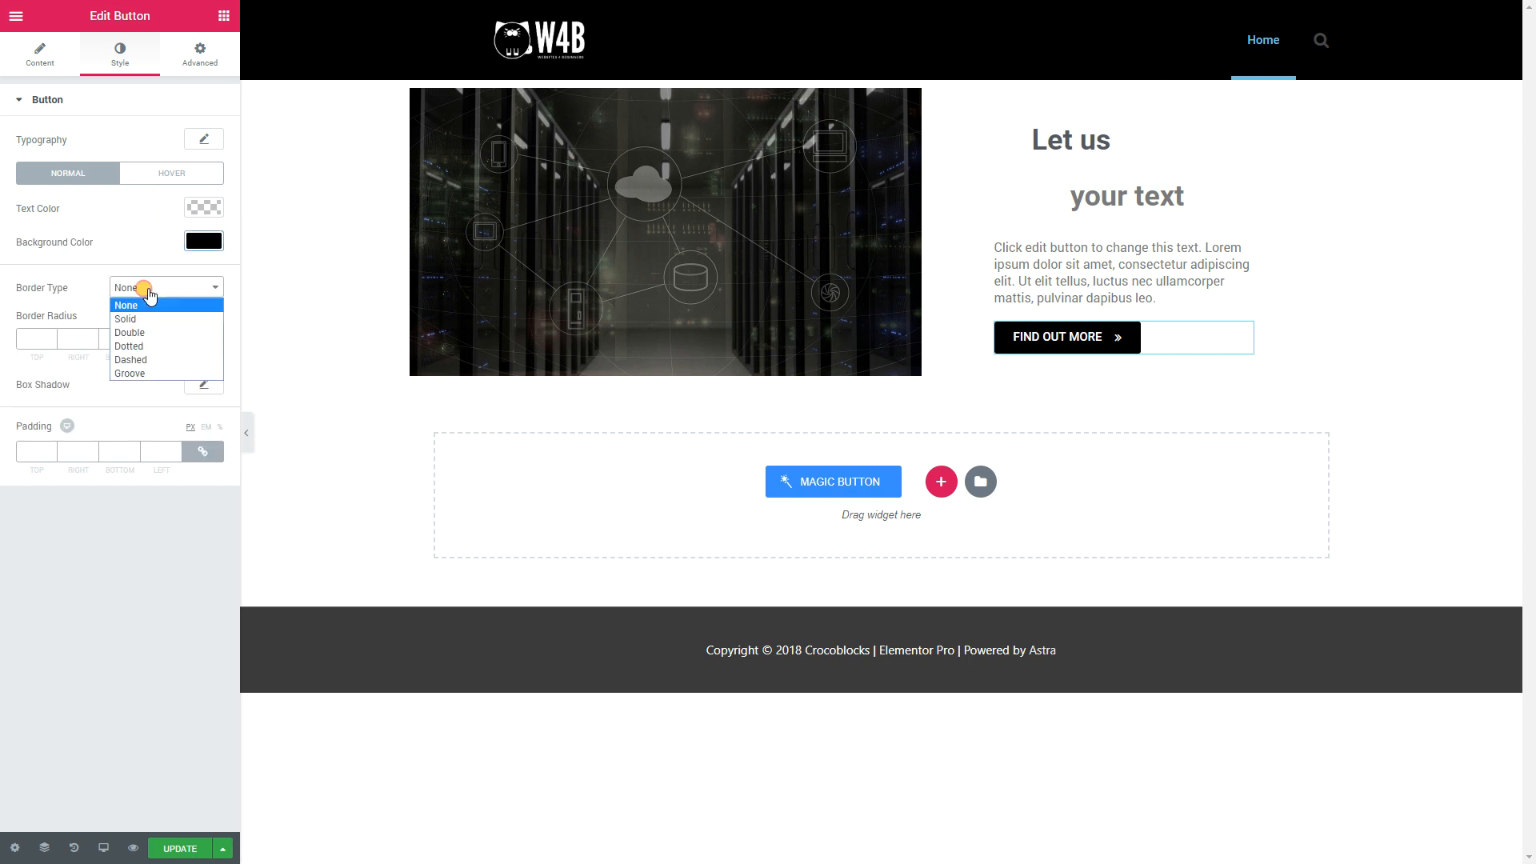
pyautogui.click(132, 313)
pyautogui.click(29, 338)
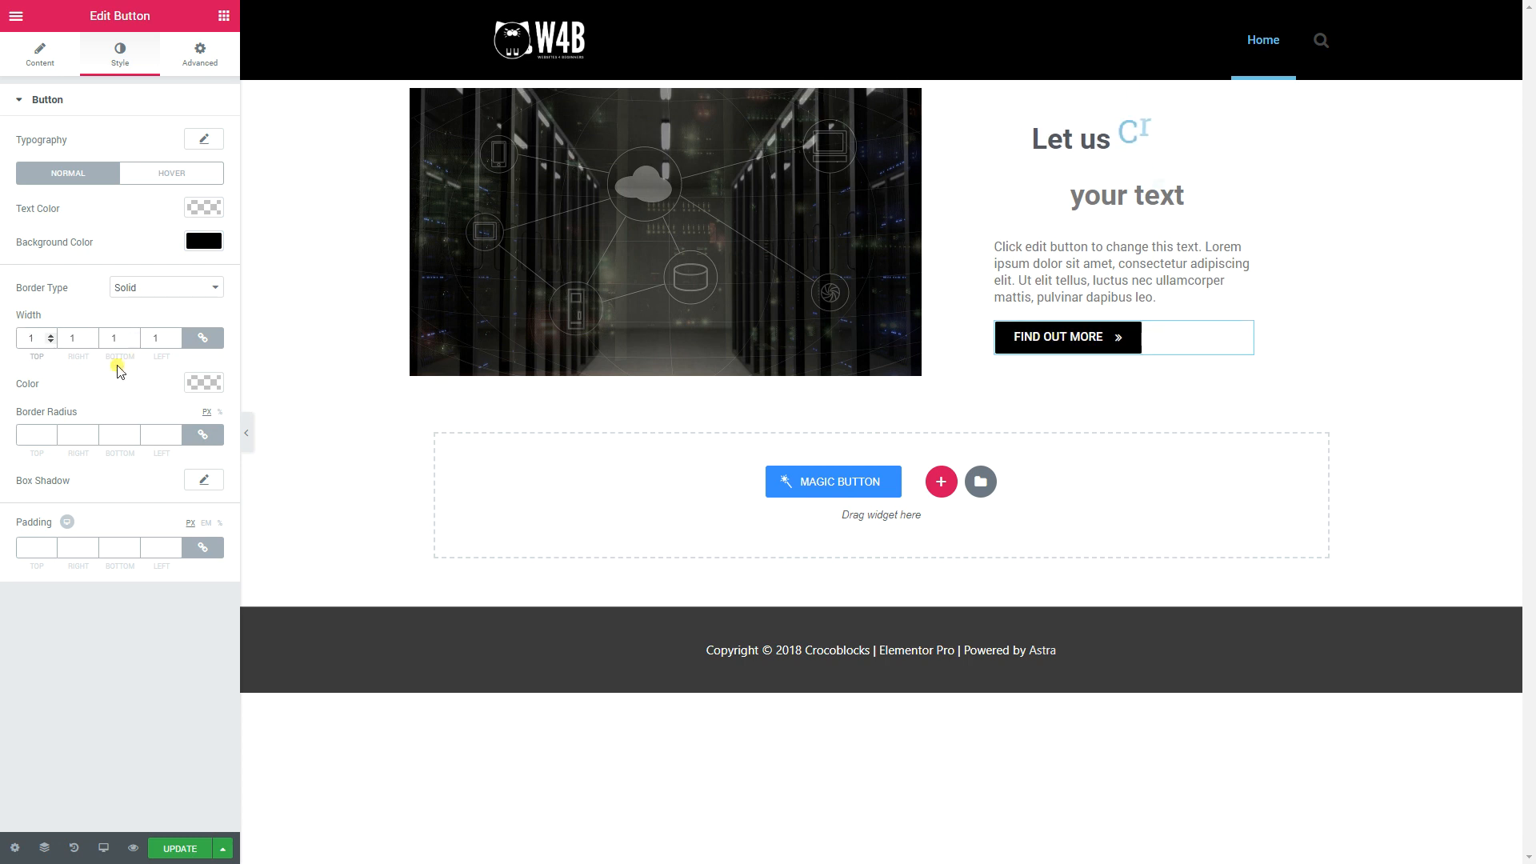
pyautogui.click(205, 384)
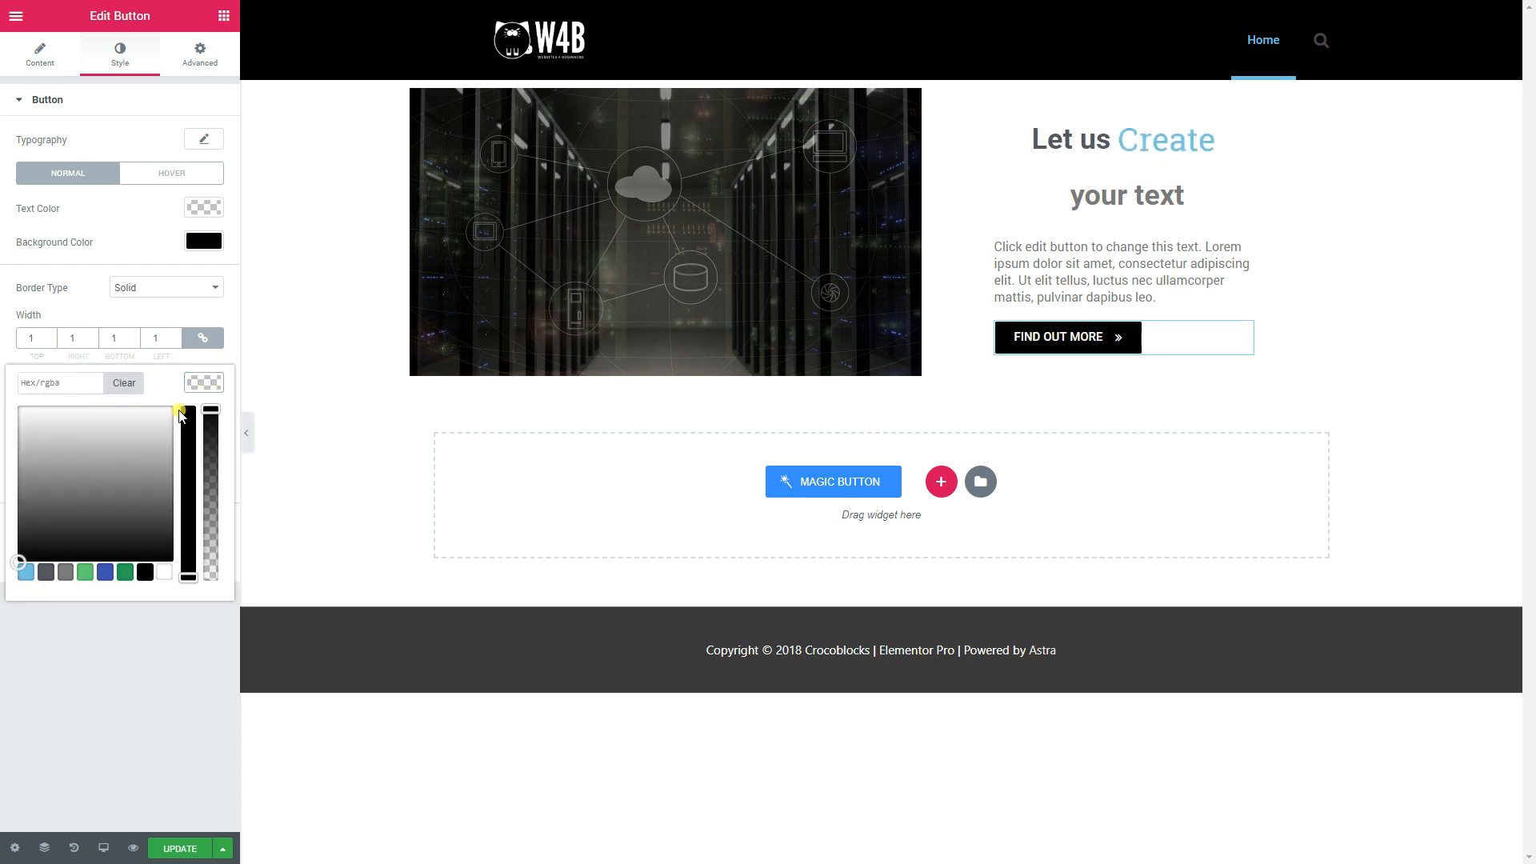
pyautogui.click(164, 574)
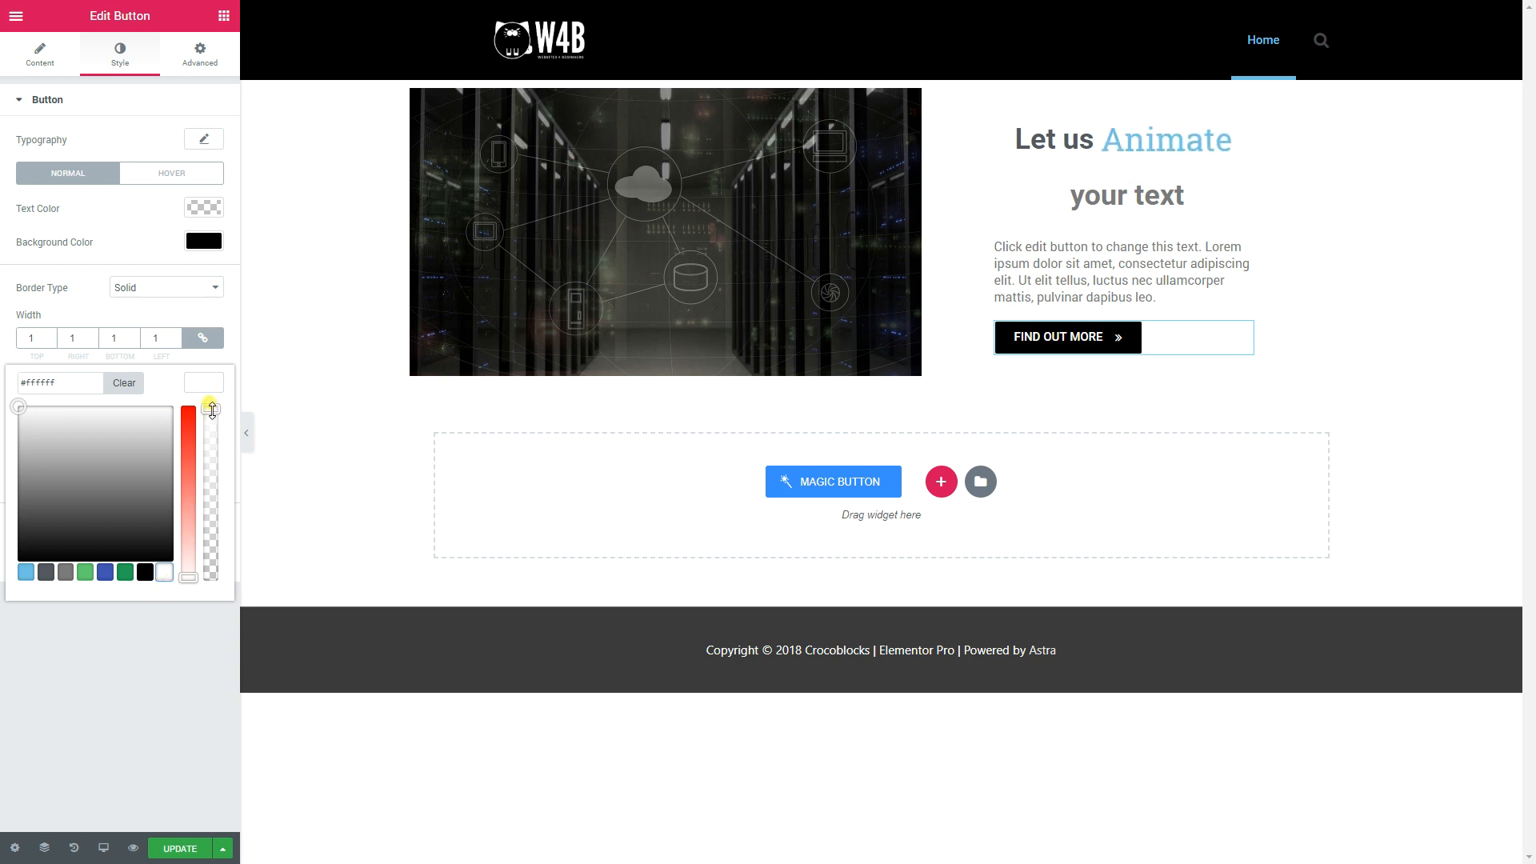
pyautogui.moveTo(211, 409); pyautogui.dragTo(211, 497)
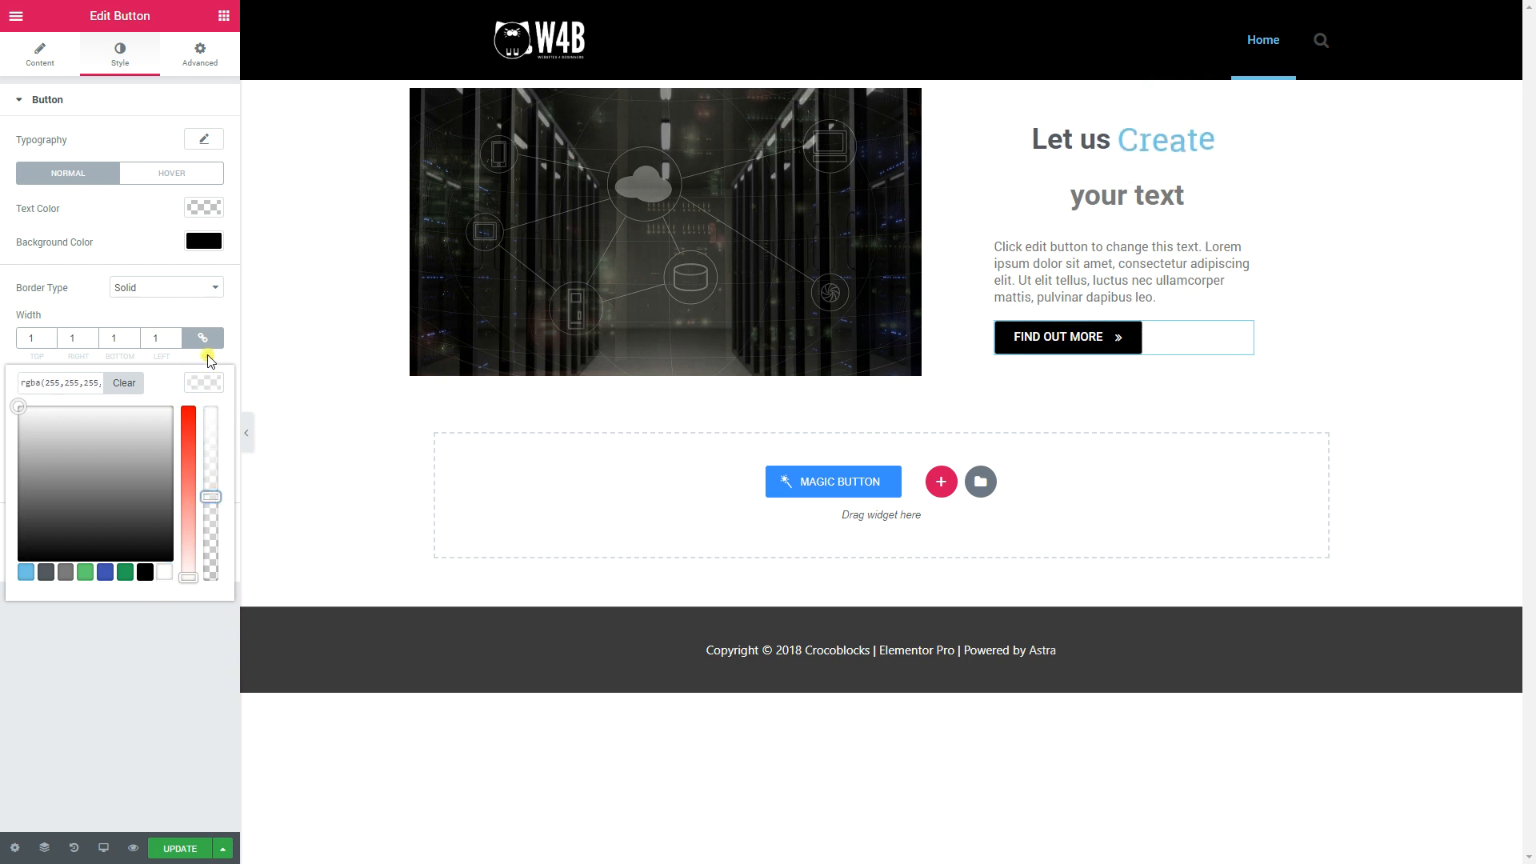
pyautogui.click(224, 318)
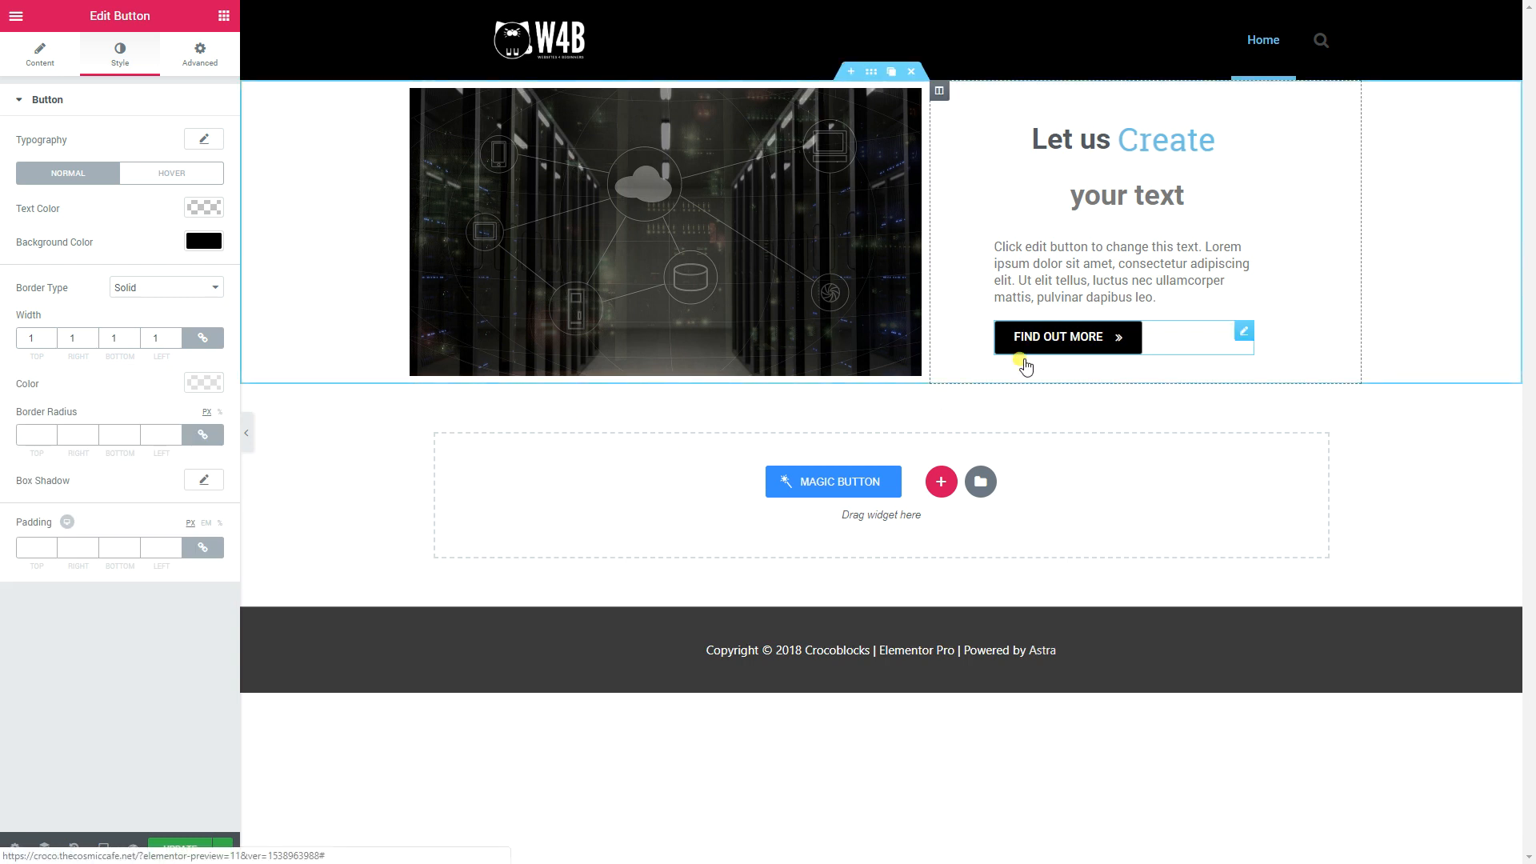
# Step: Set the button's hover background color to semi-transparent black, rgba(0,0,0,0.54)
pyautogui.click(191, 180)
pyautogui.click(199, 243)
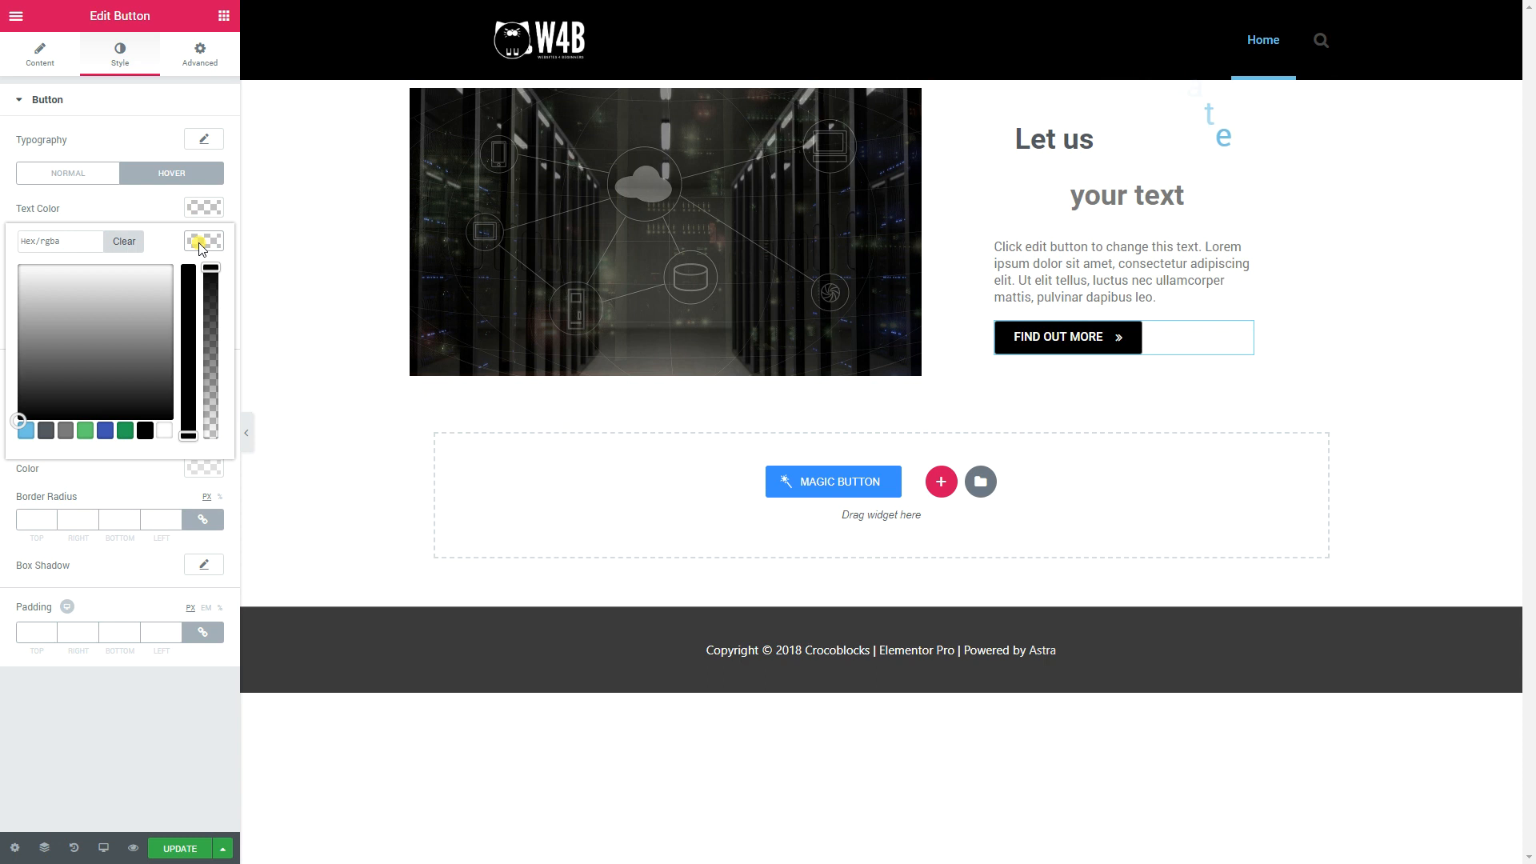
pyautogui.click(144, 431)
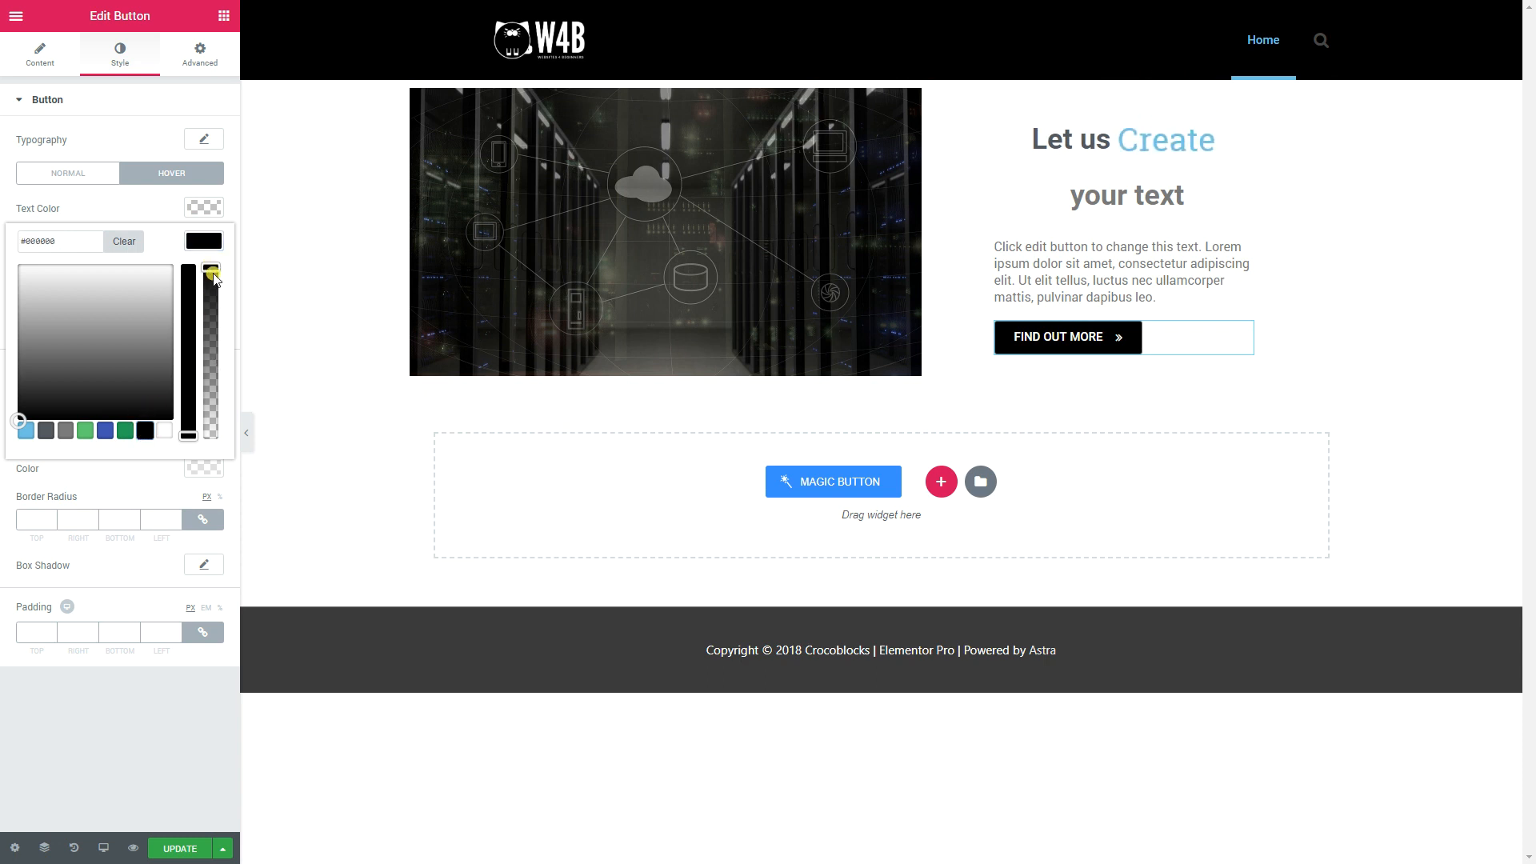
pyautogui.moveTo(212, 269); pyautogui.dragTo(210, 345)
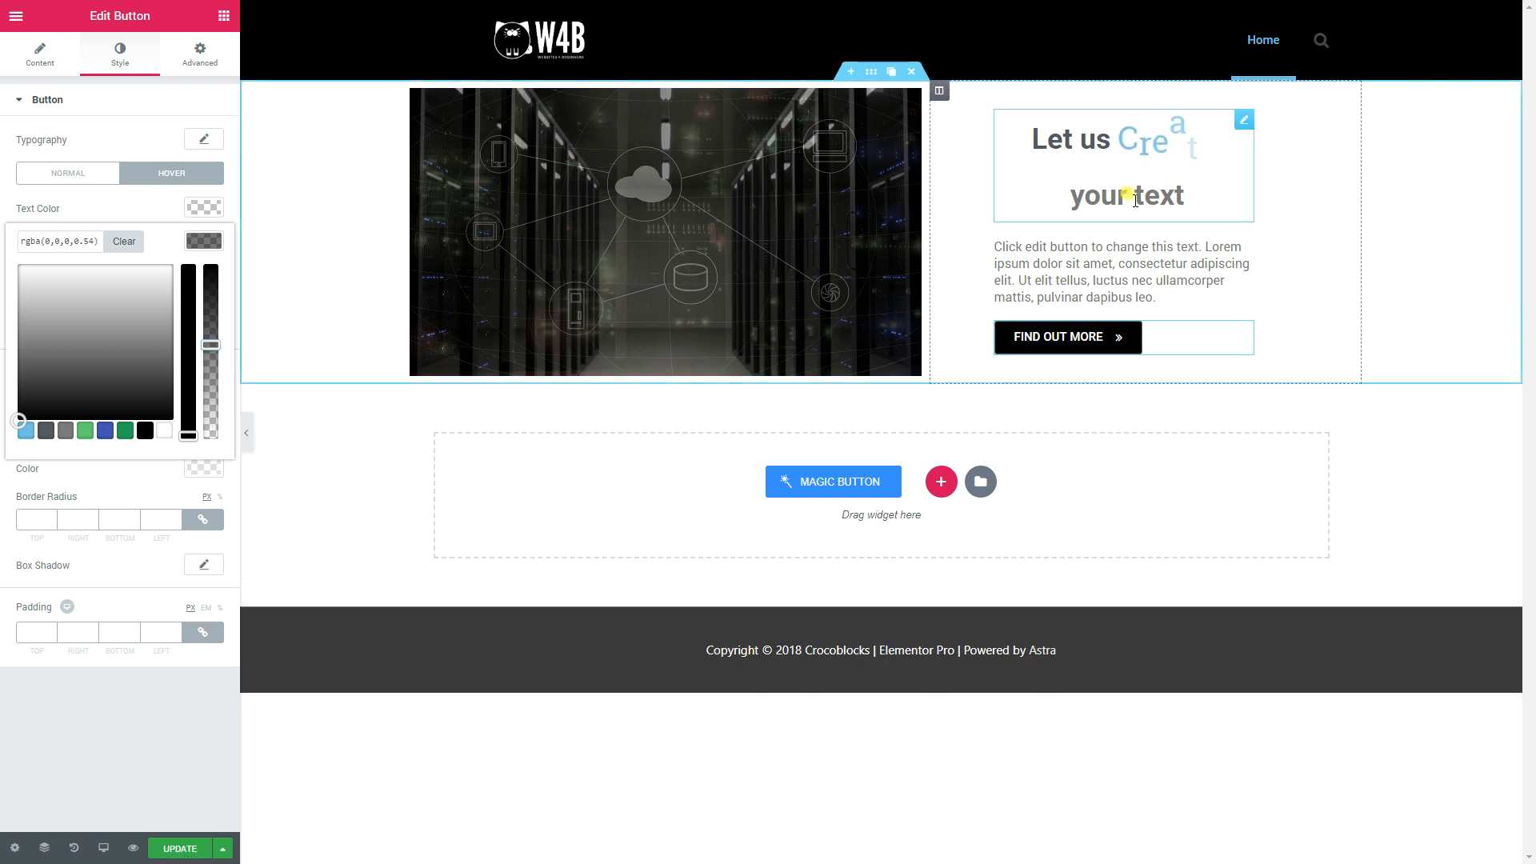
# Step: Align the animated text heading to the left in its settings
pyautogui.click(1155, 166)
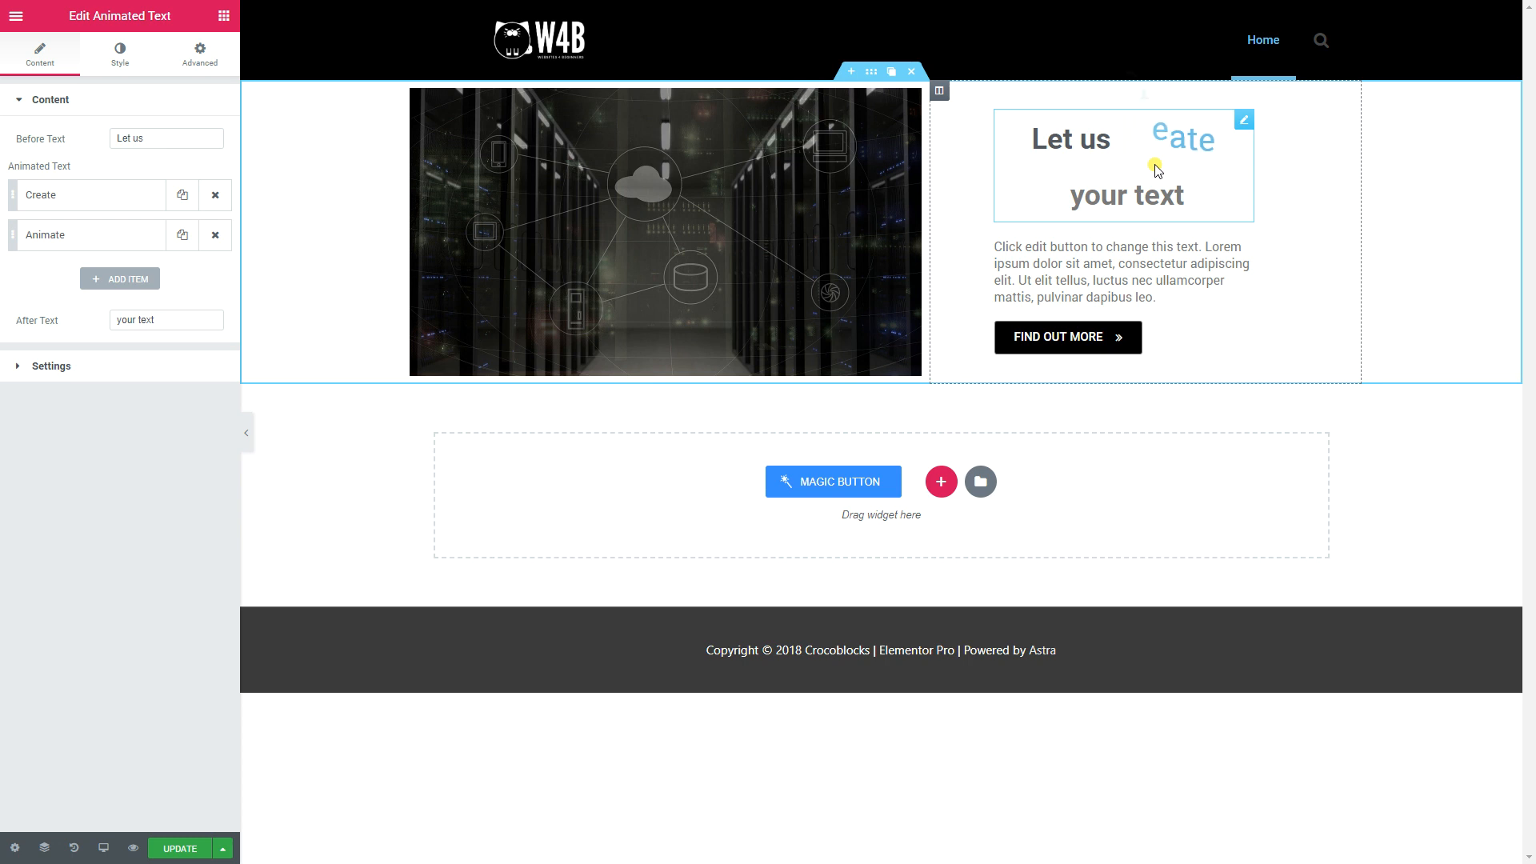
pyautogui.click(50, 368)
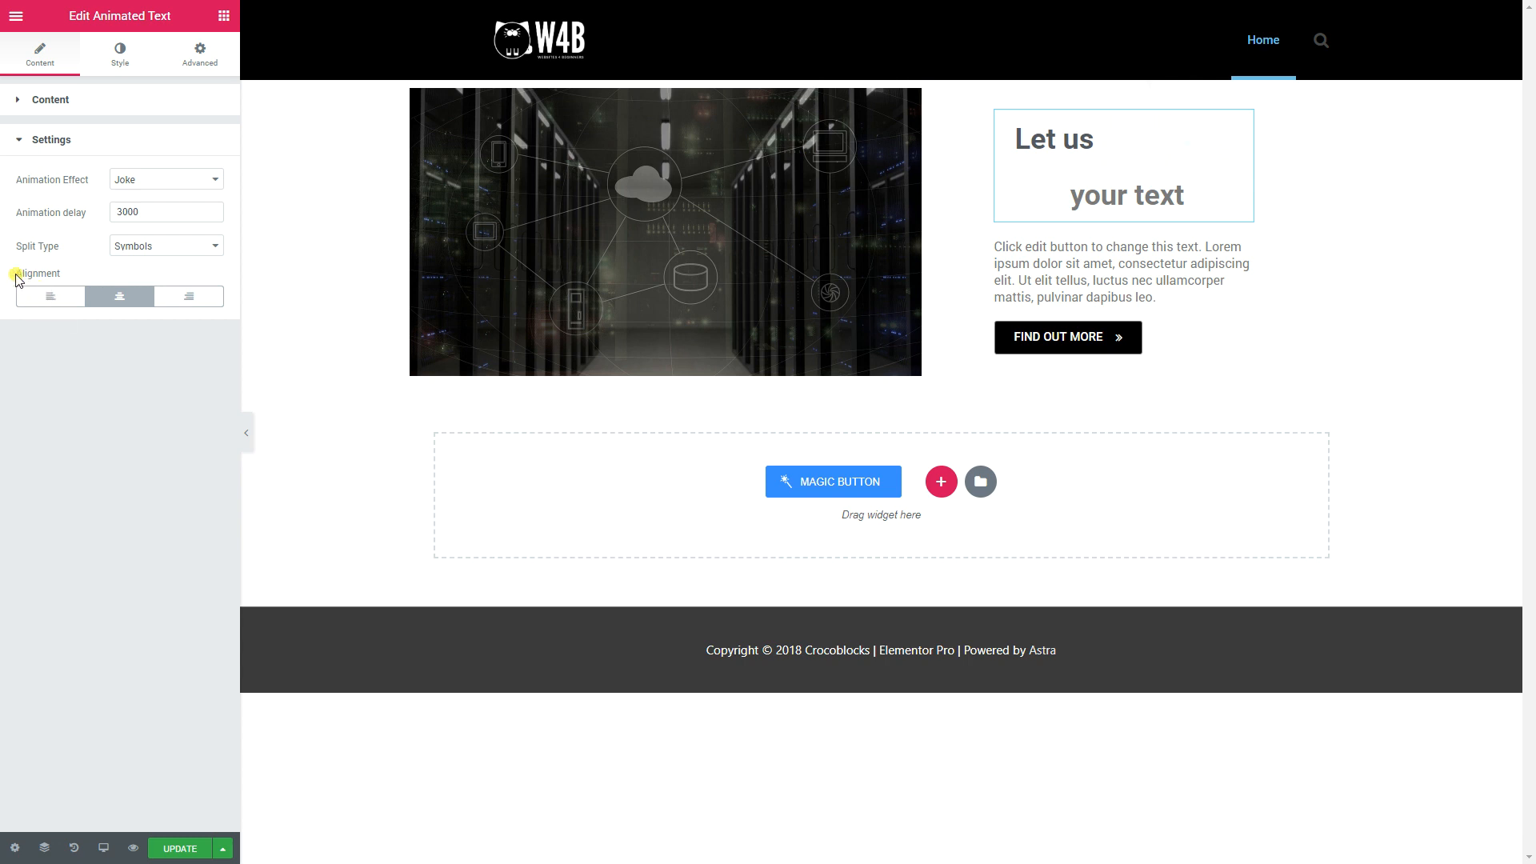
pyautogui.click(39, 300)
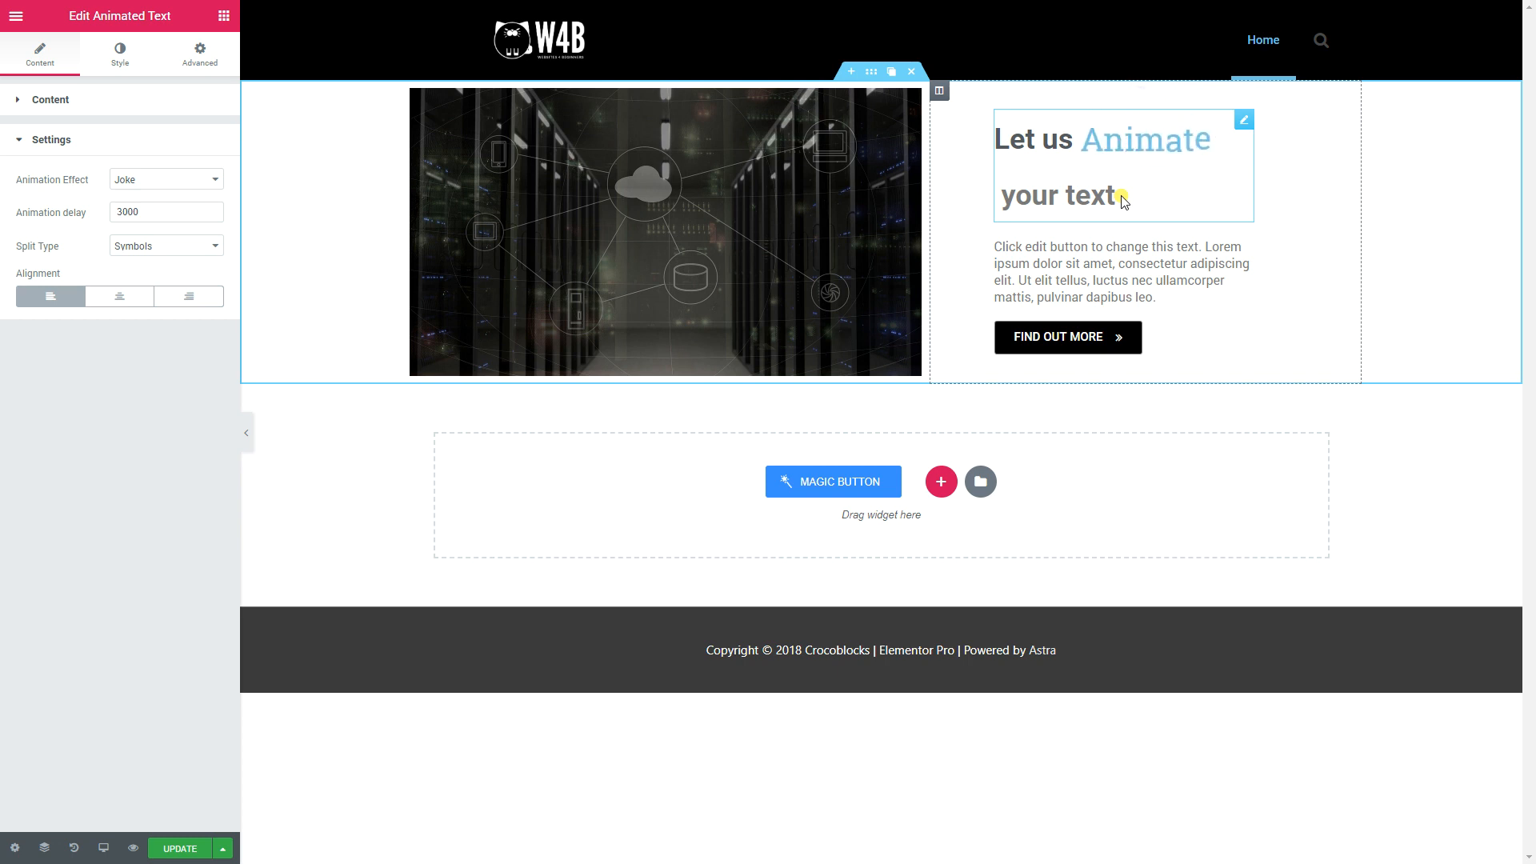
# Step: Change the animated heading's before text to "#1 in"
pyautogui.click(44, 99)
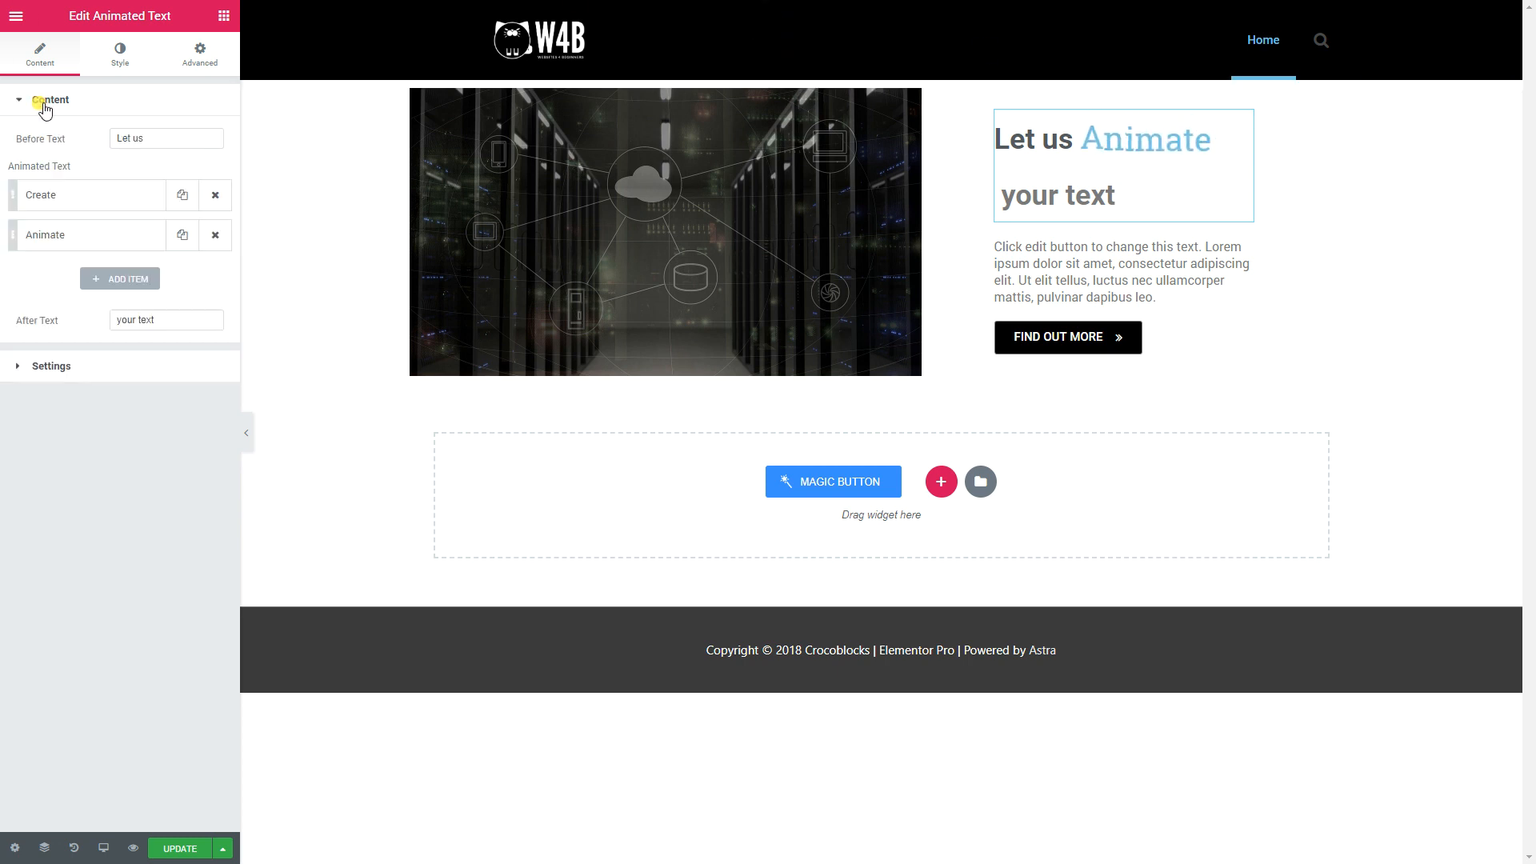
pyautogui.moveTo(157, 138); pyautogui.dragTo(79, 141)
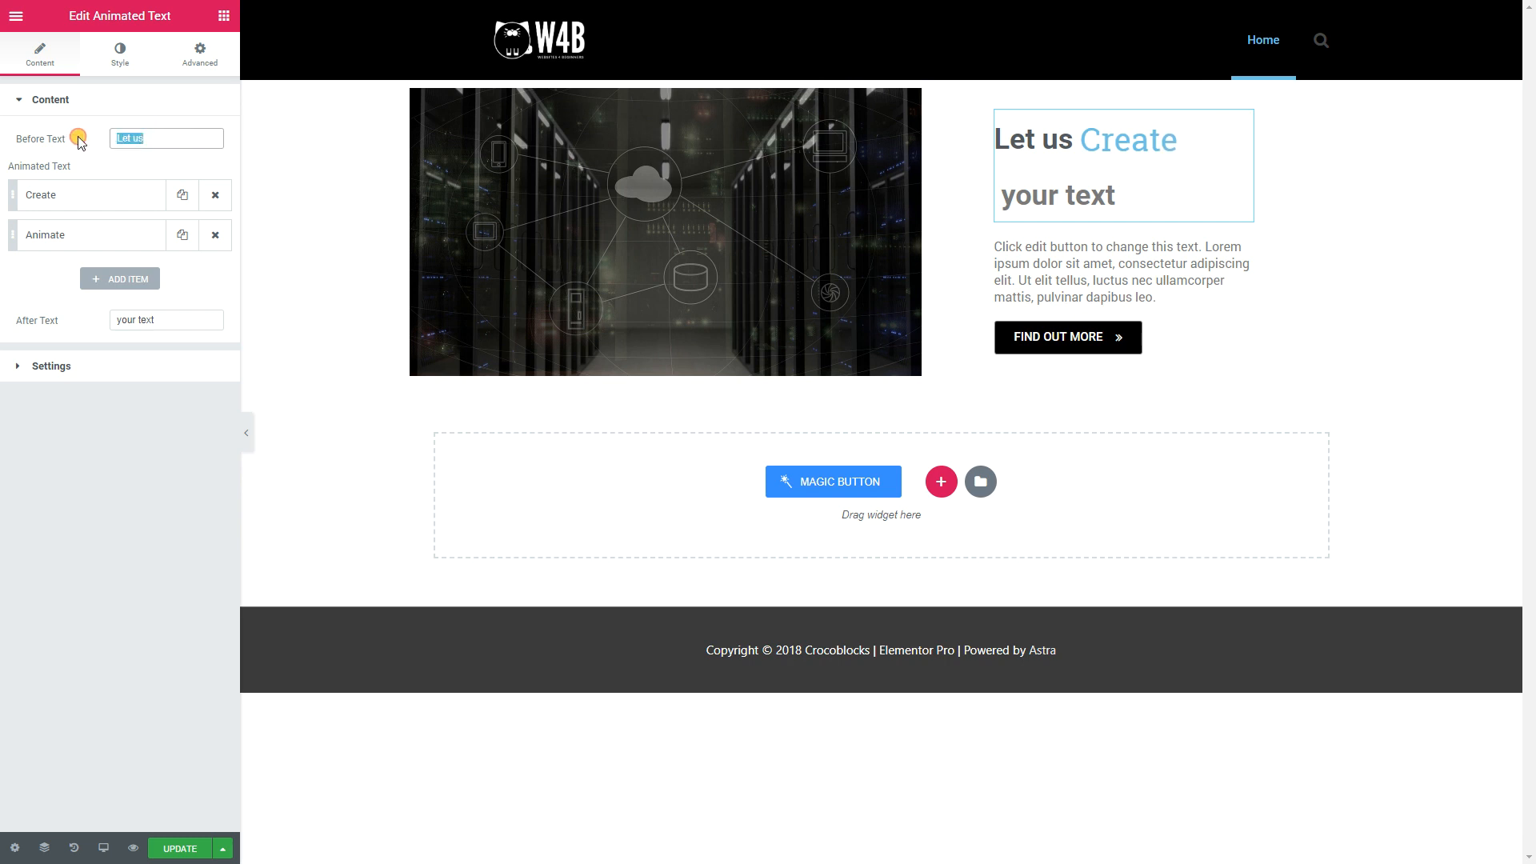
pyautogui.write('#1 IN')
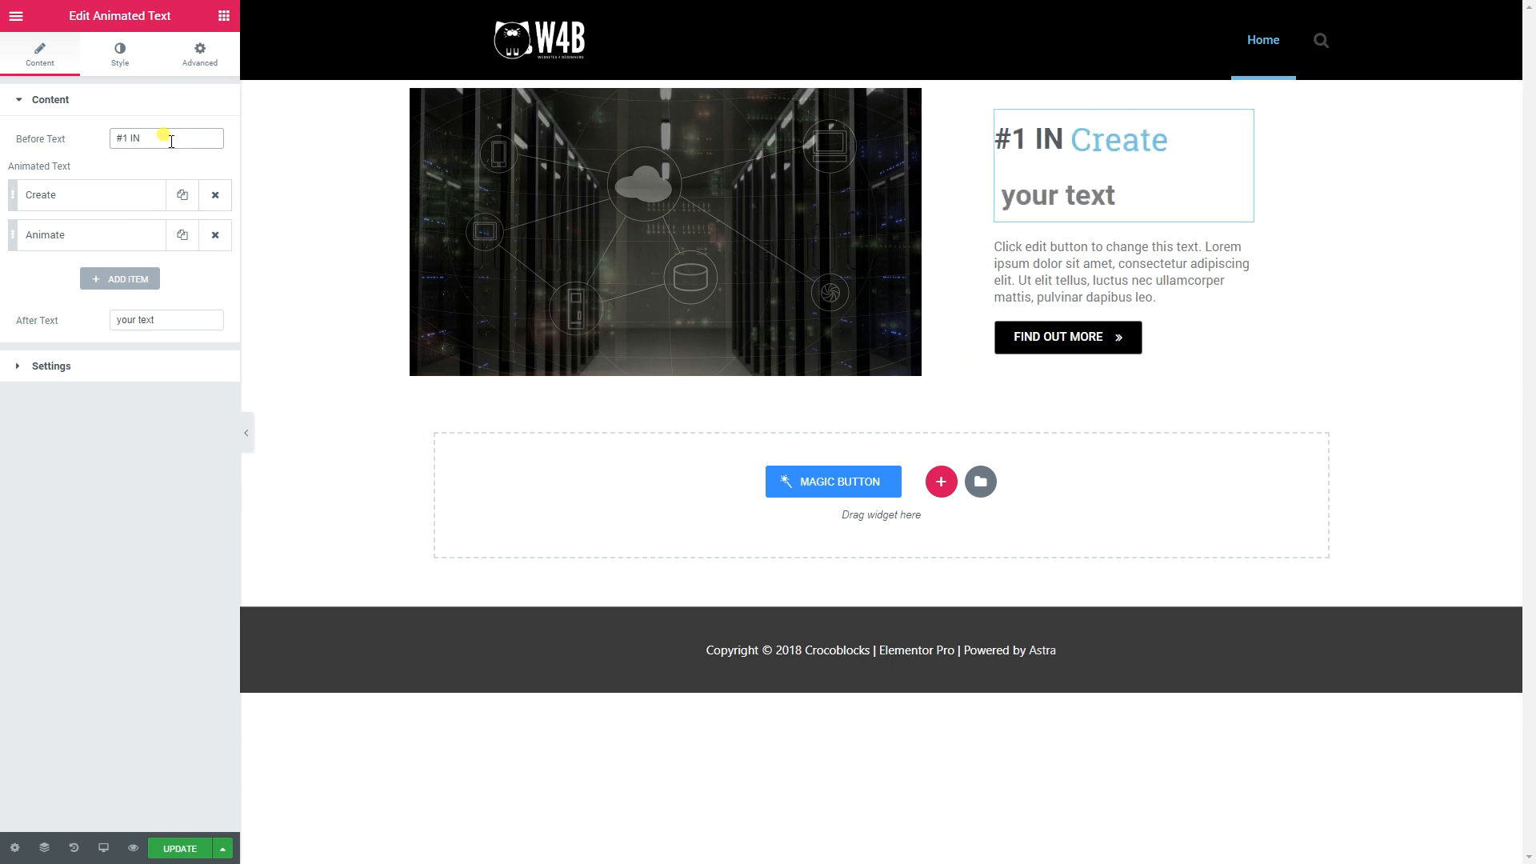
pyautogui.press('BackSpace')
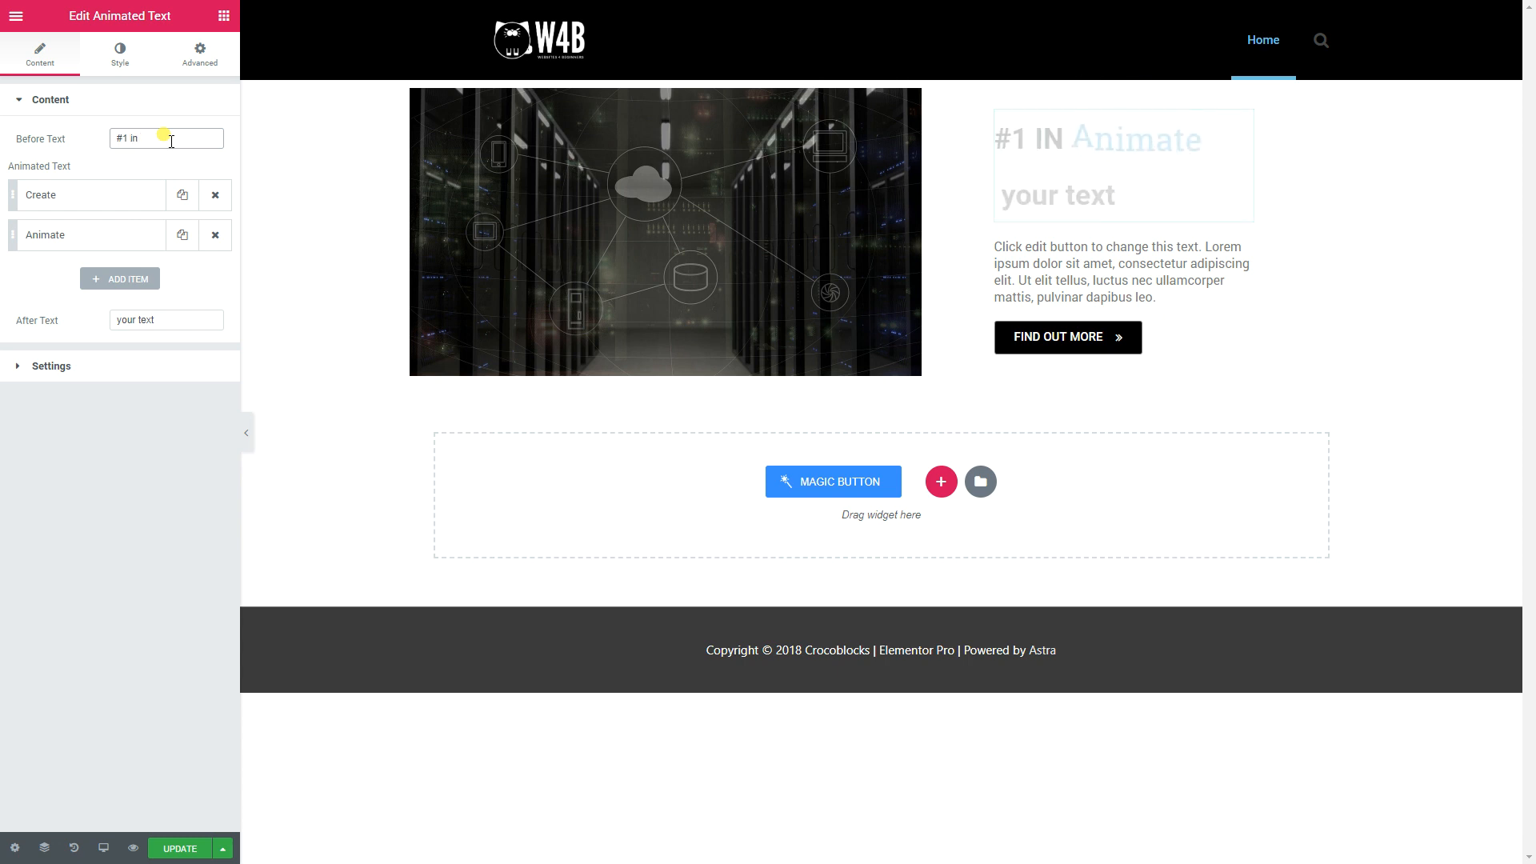
# Step: Change the two existing animated text items to "Repairs" and "Support"
pyautogui.click(62, 197)
pyautogui.click(37, 230)
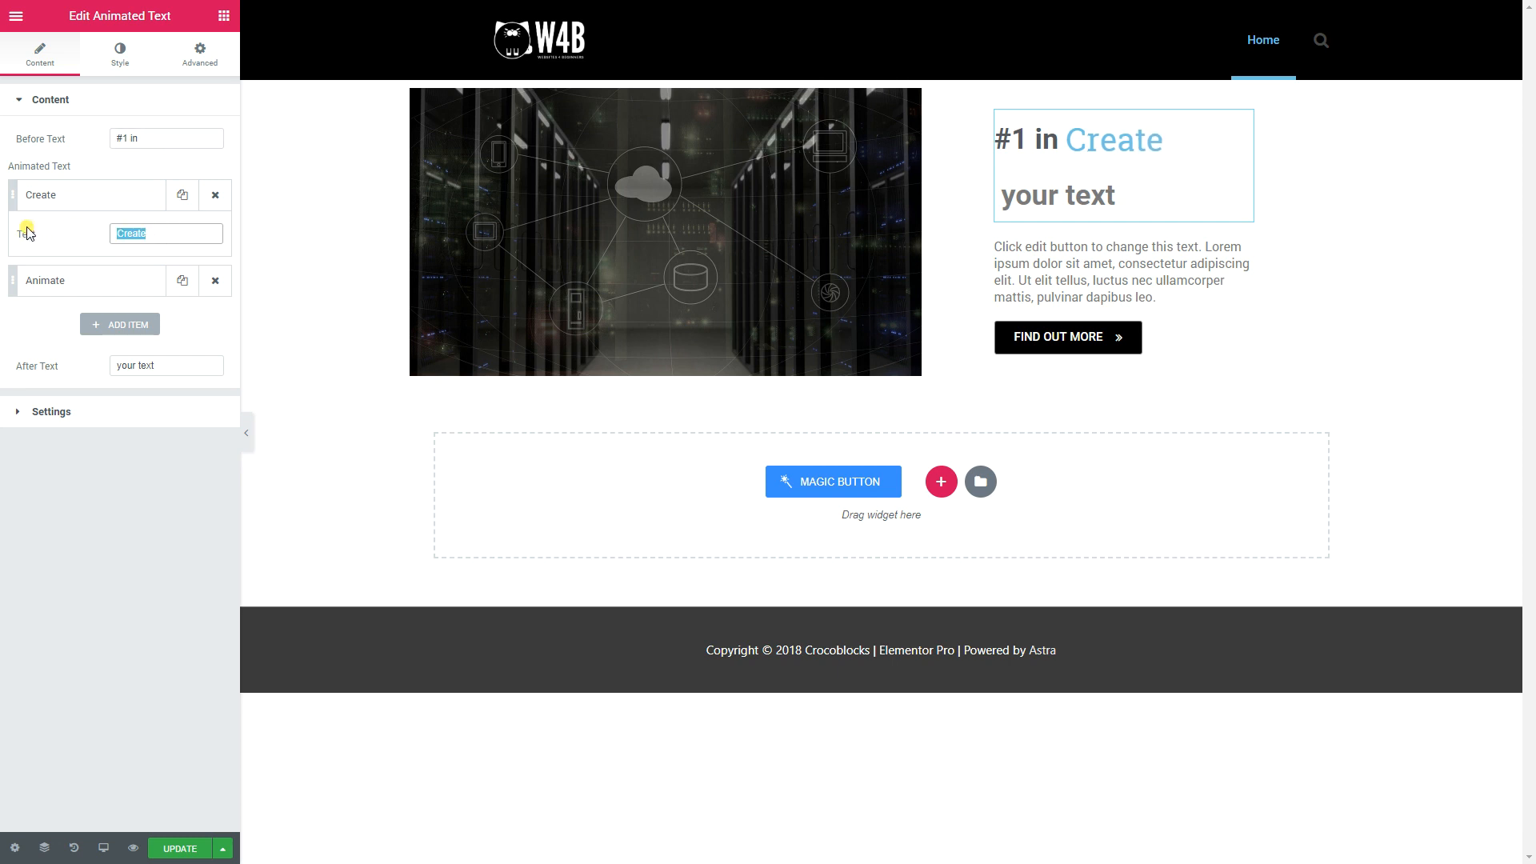
pyautogui.write('R')
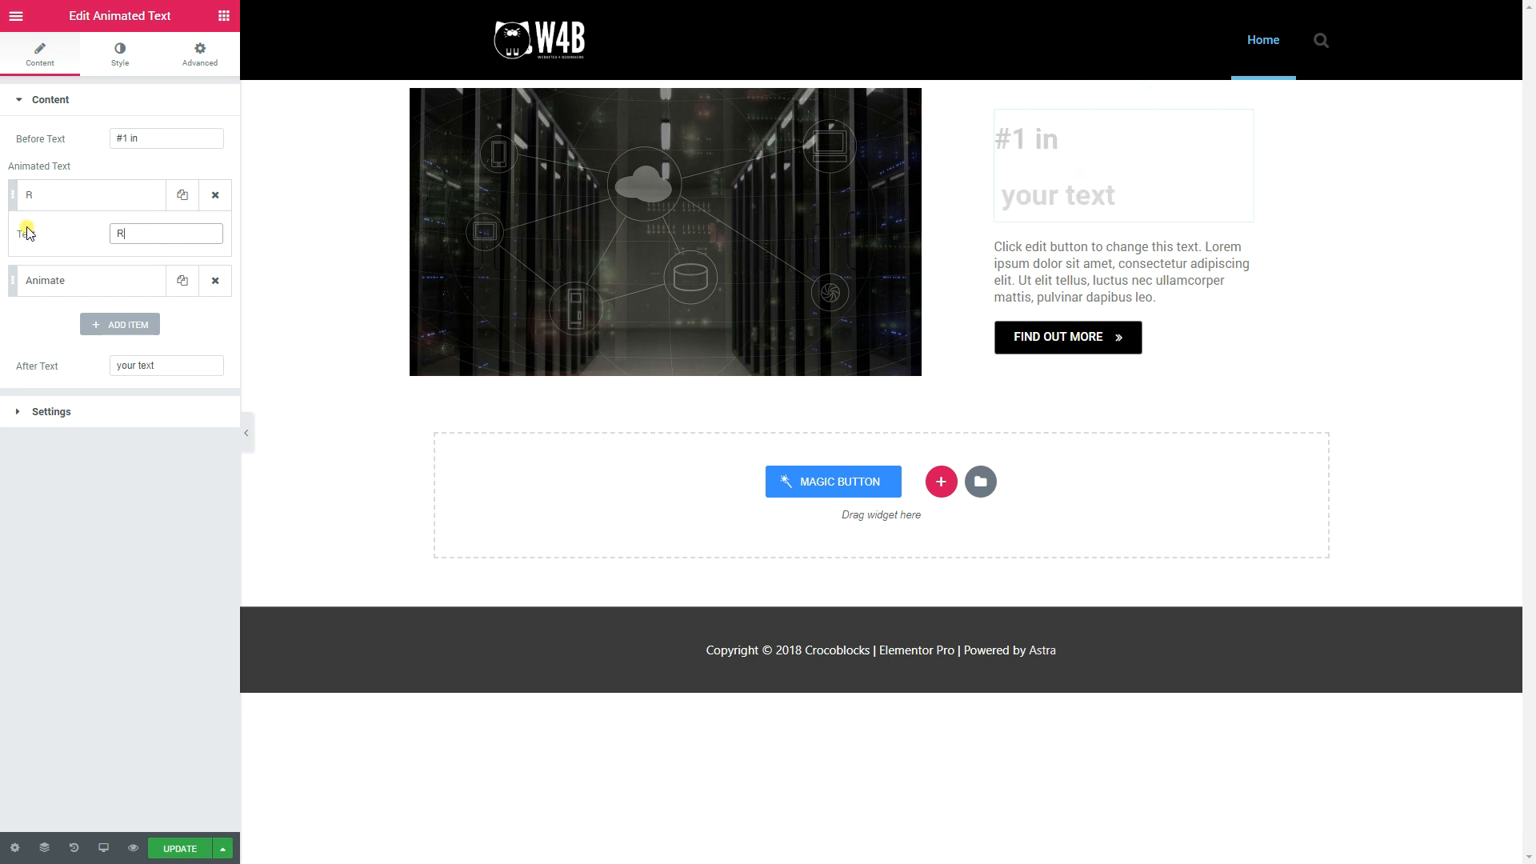
pyautogui.write('epairs')
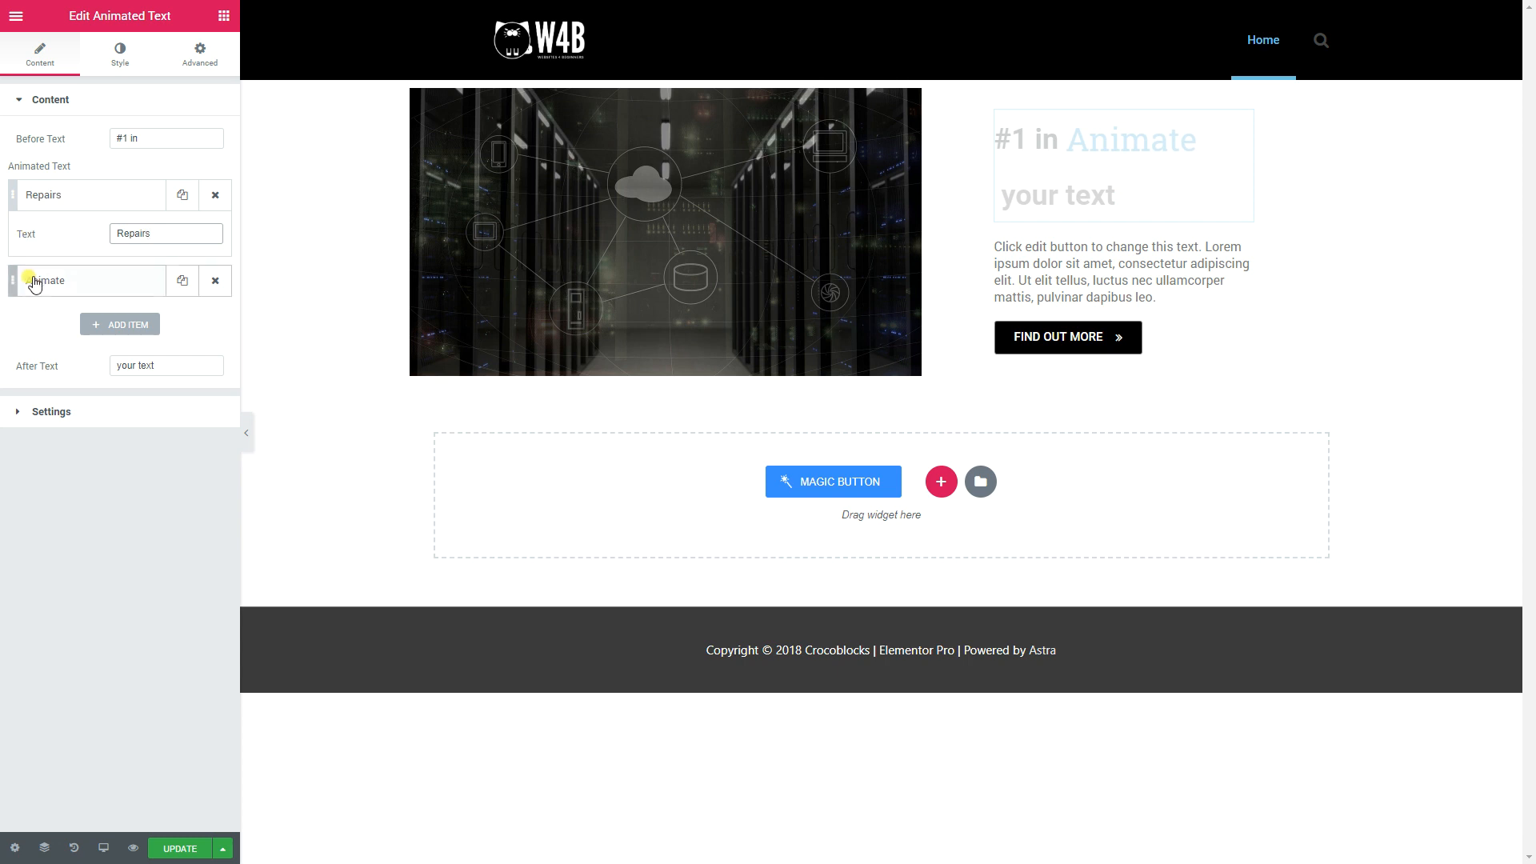
pyautogui.click(38, 282)
pyautogui.click(40, 273)
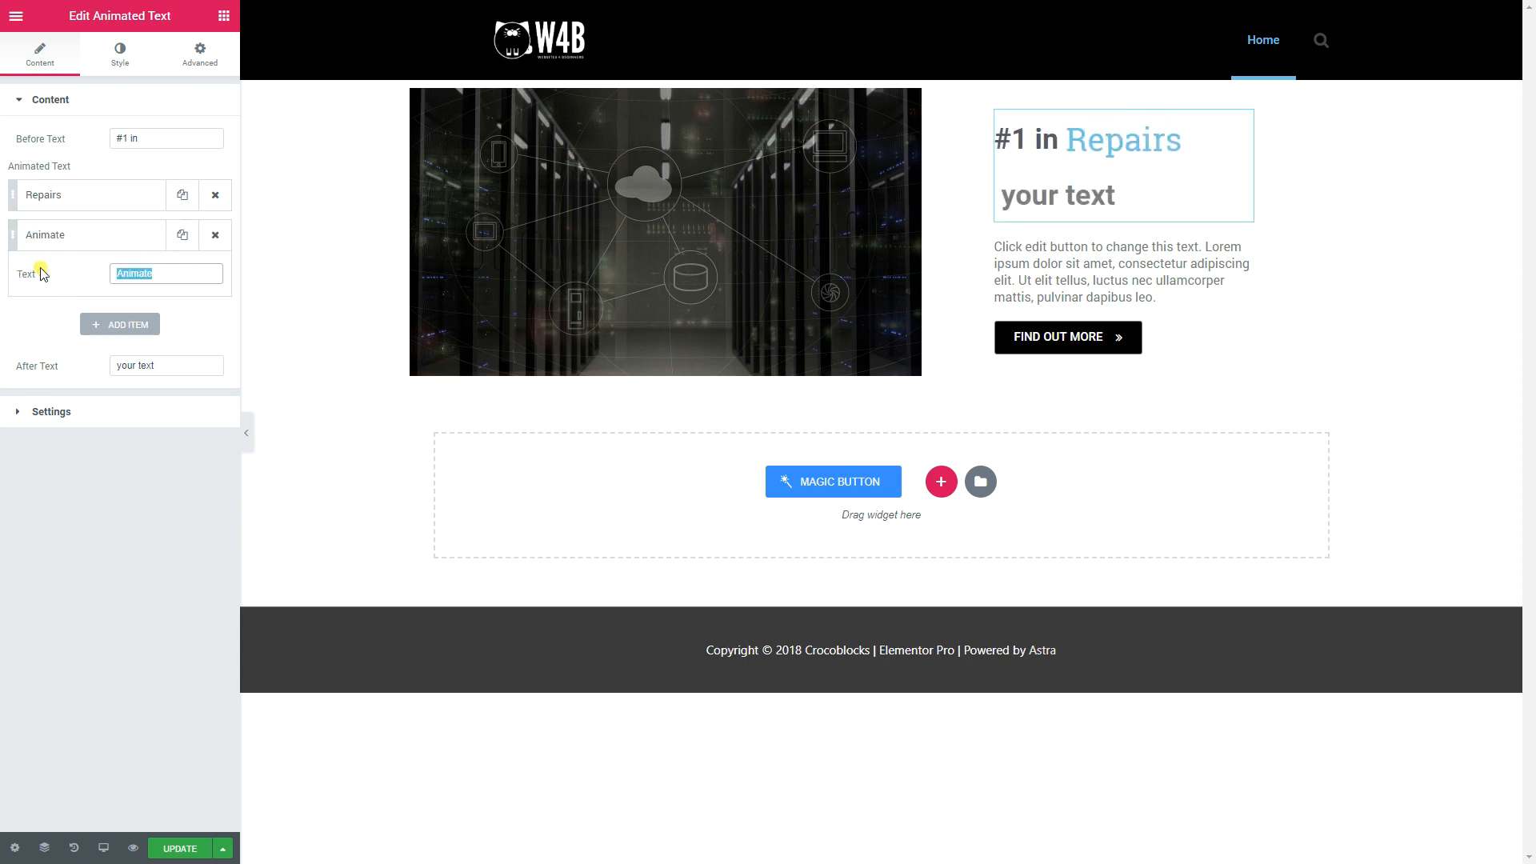
pyautogui.write('Support')
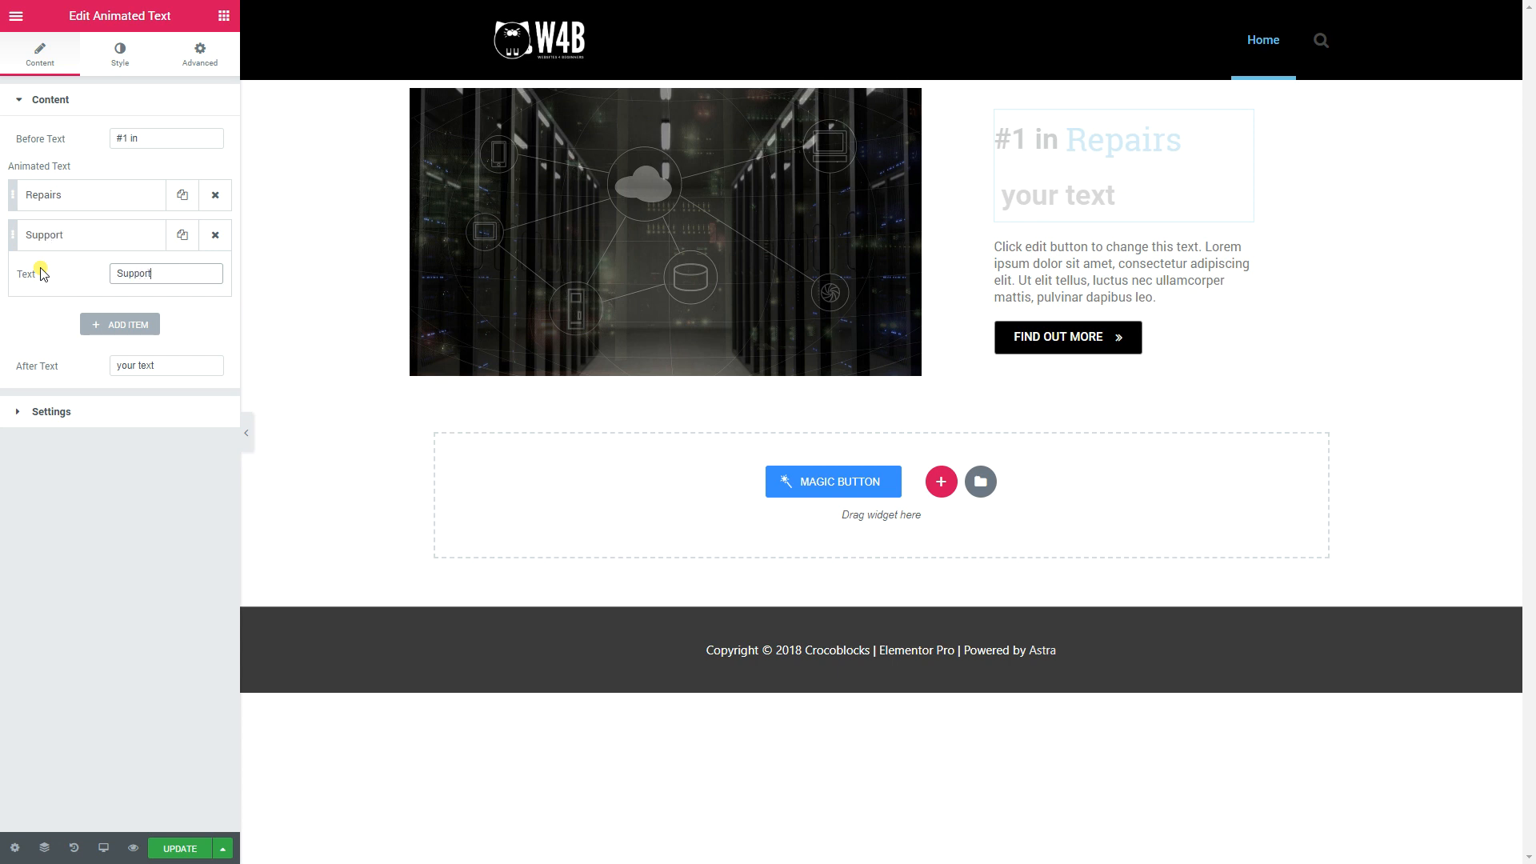
# Step: Add a third animated text item reading "Returns"
pyautogui.click(99, 322)
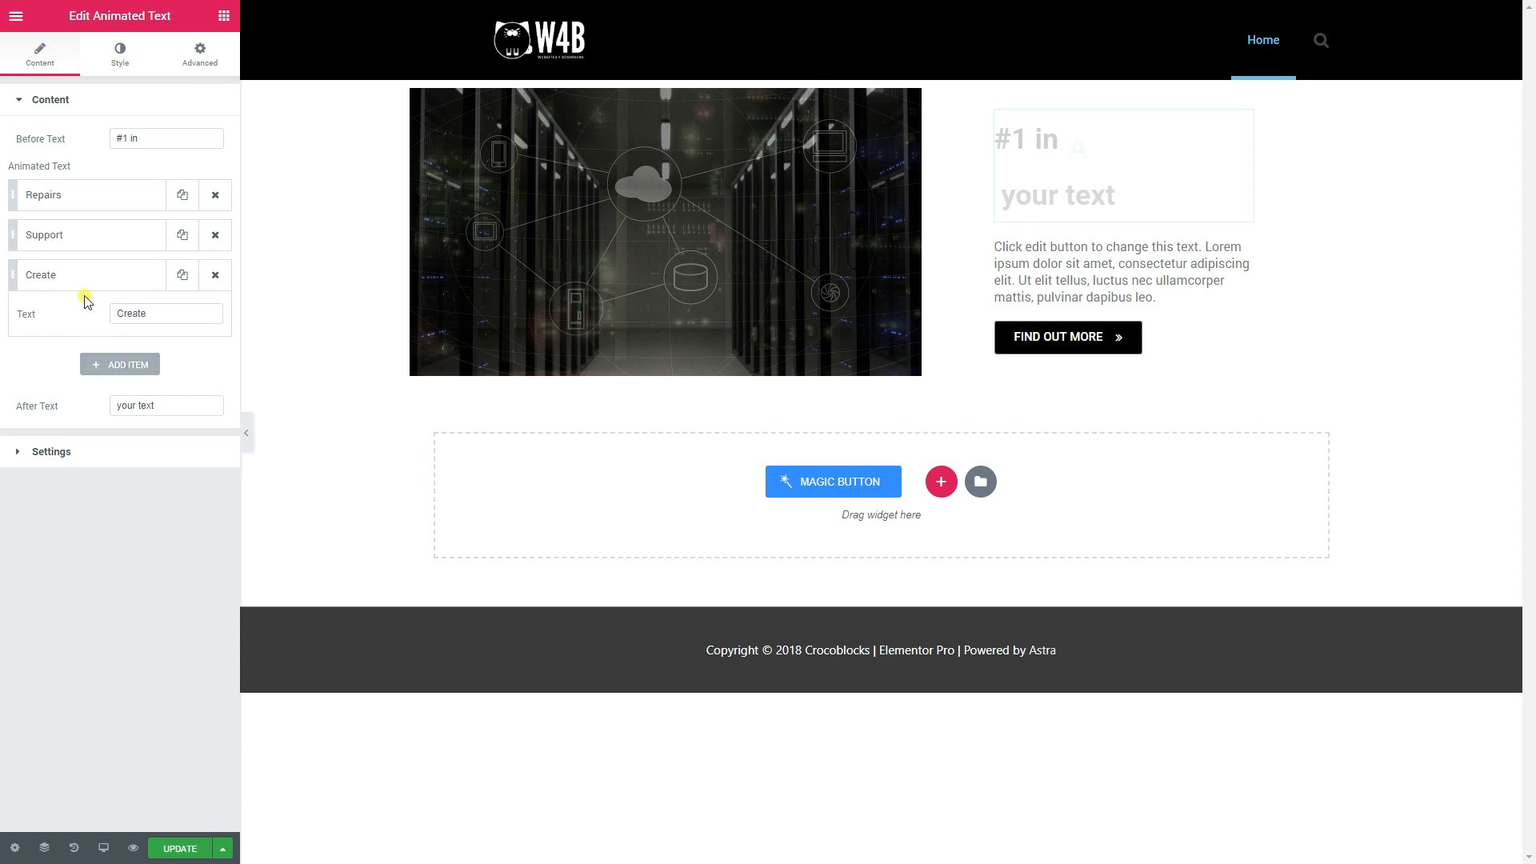
pyautogui.click(52, 311)
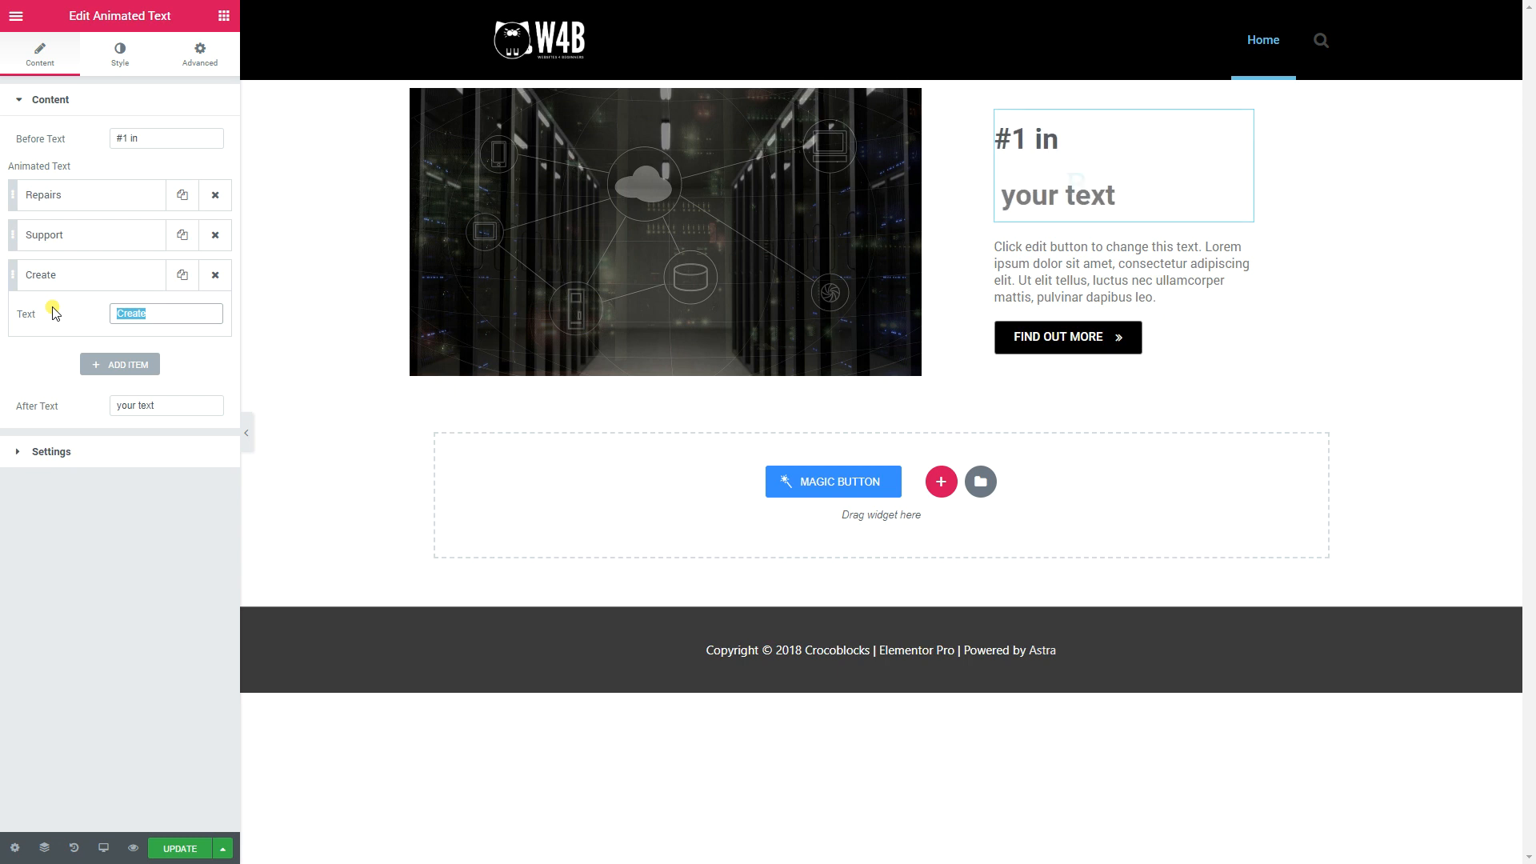
pyautogui.write('Returns')
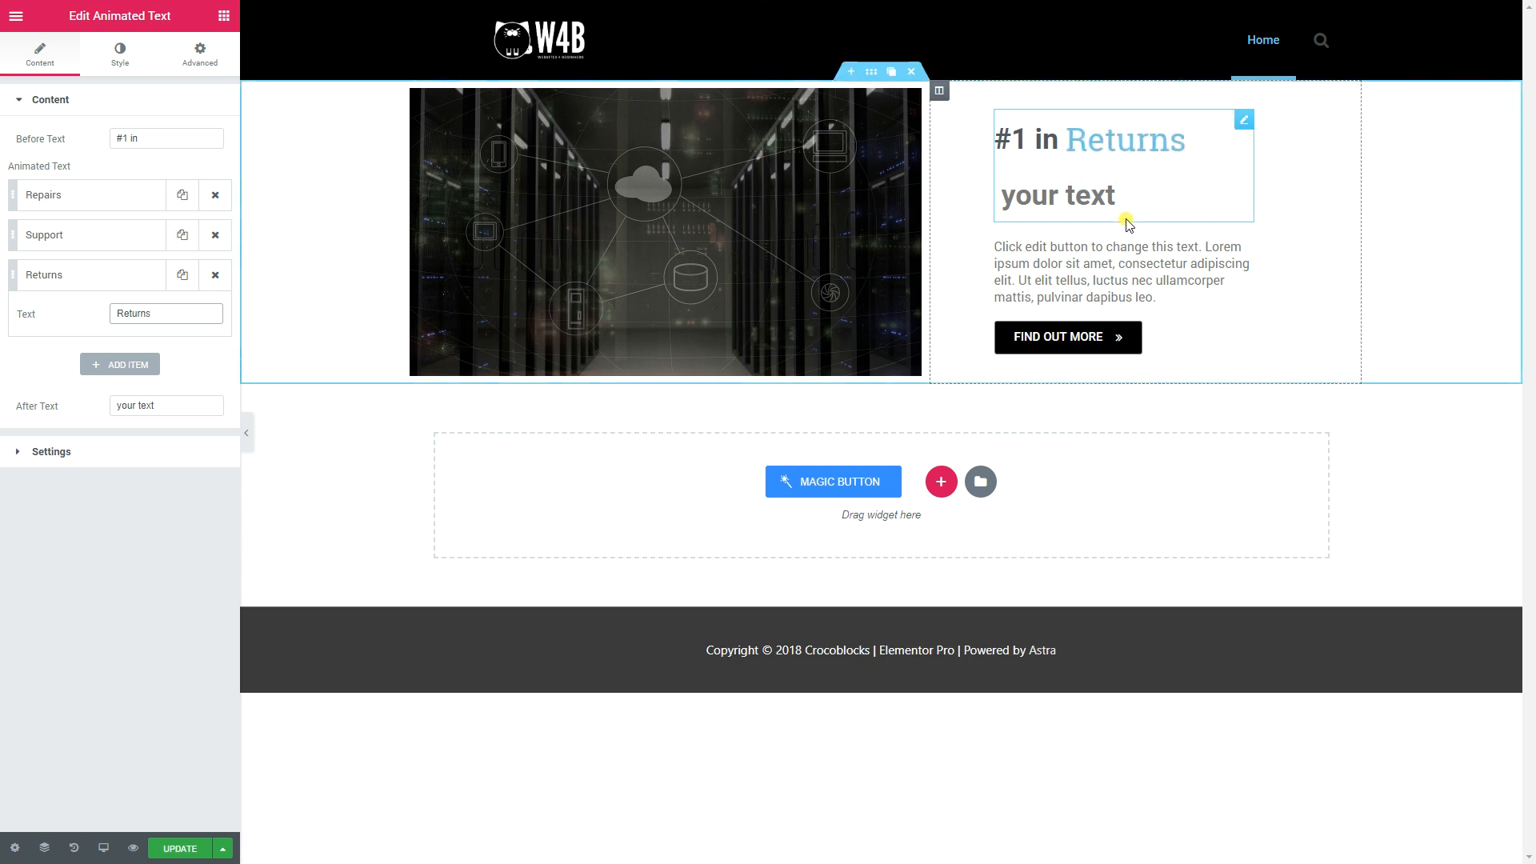
# Step: Set the font size of the animated words to 62 px in their typography style
pyautogui.click(148, 73)
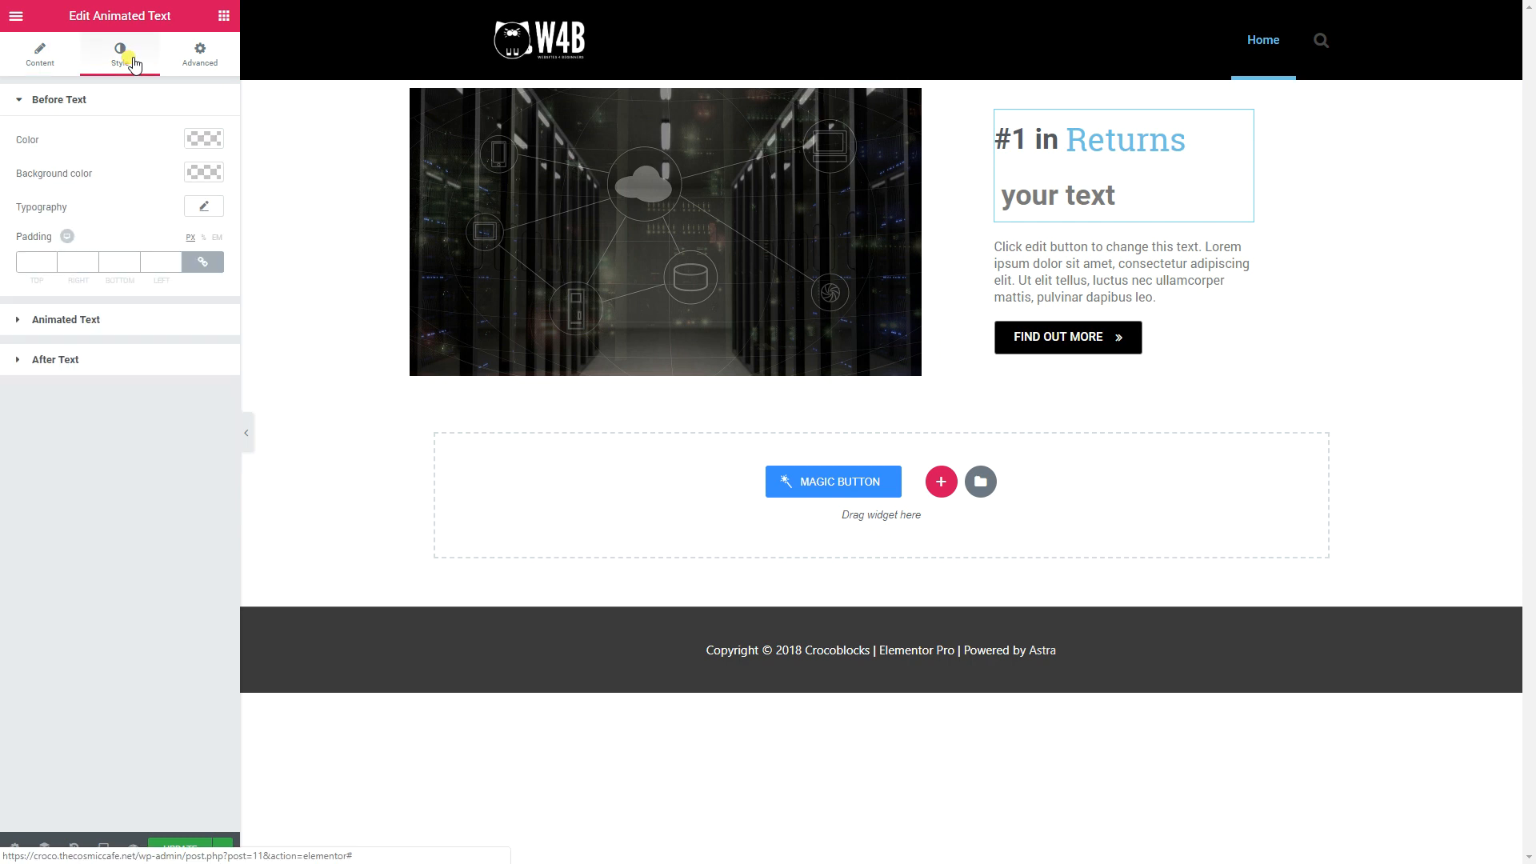
pyautogui.click(62, 320)
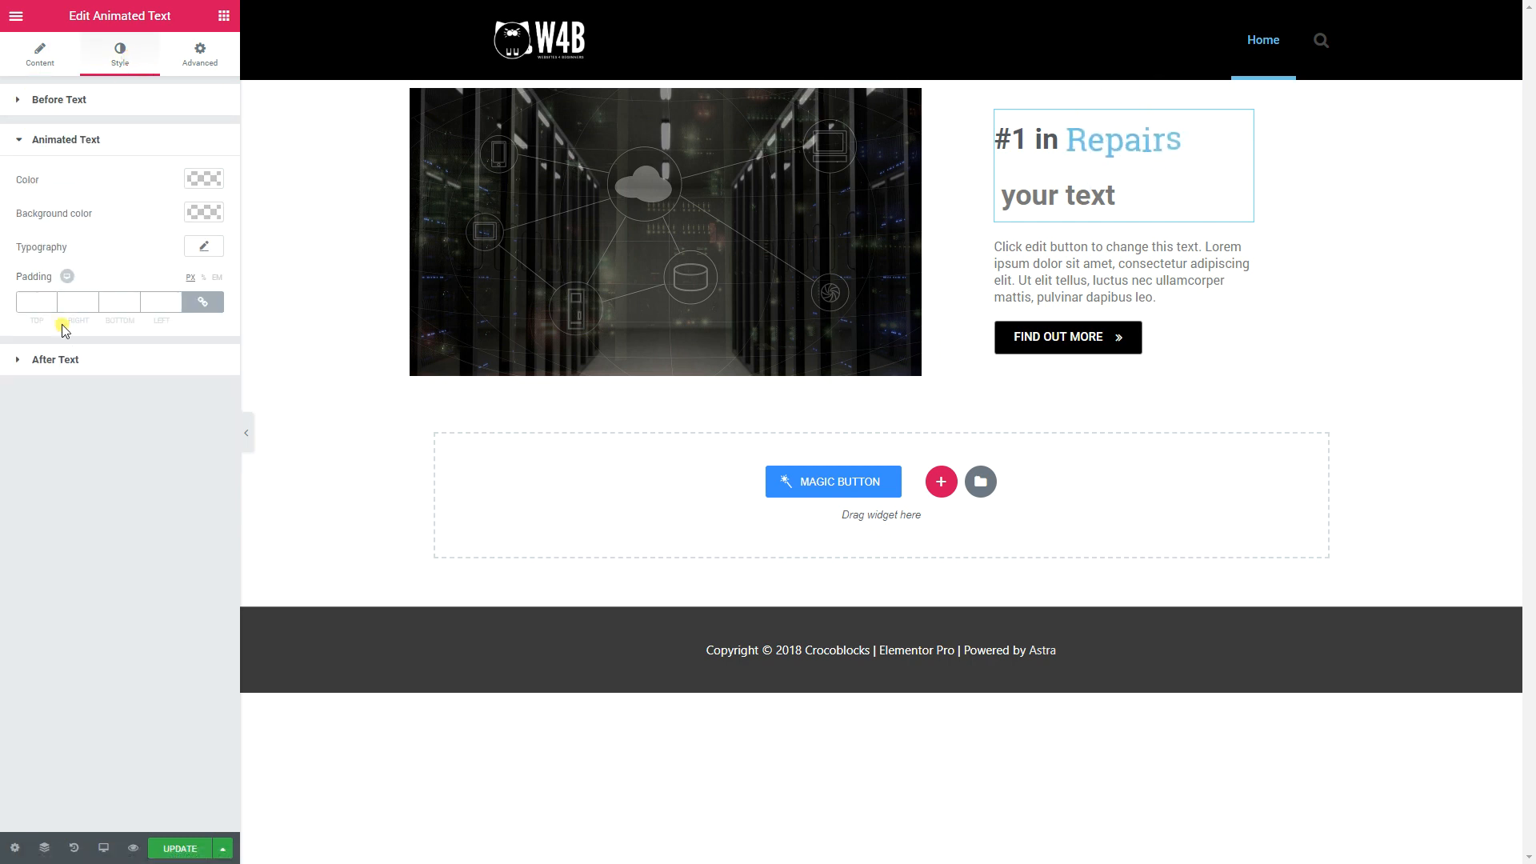
pyautogui.click(210, 249)
pyautogui.moveTo(30, 345); pyautogui.dragTo(41, 346)
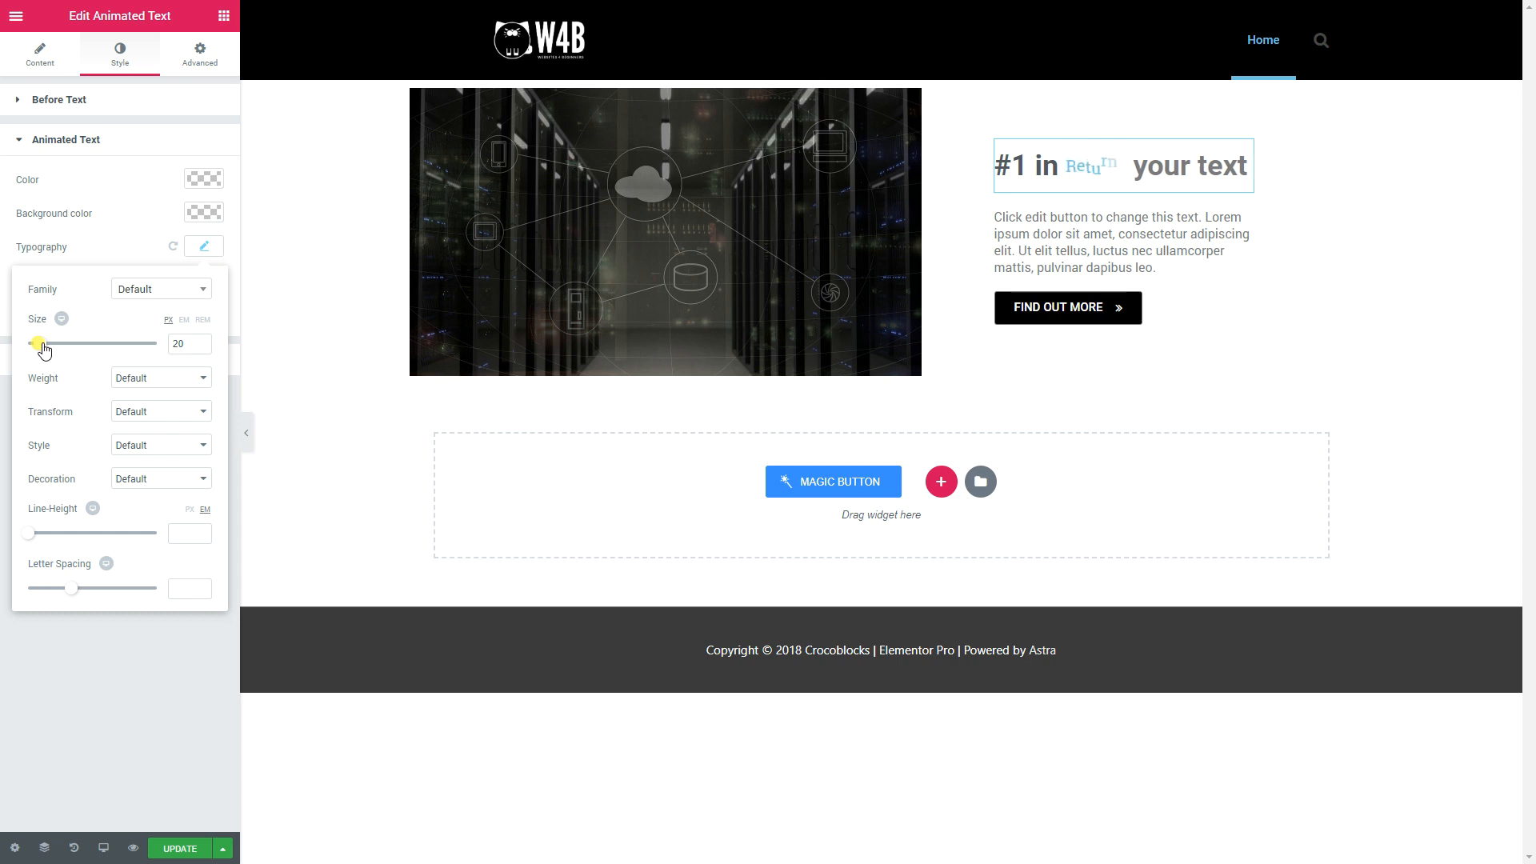
pyautogui.moveTo(44, 349); pyautogui.dragTo(69, 353)
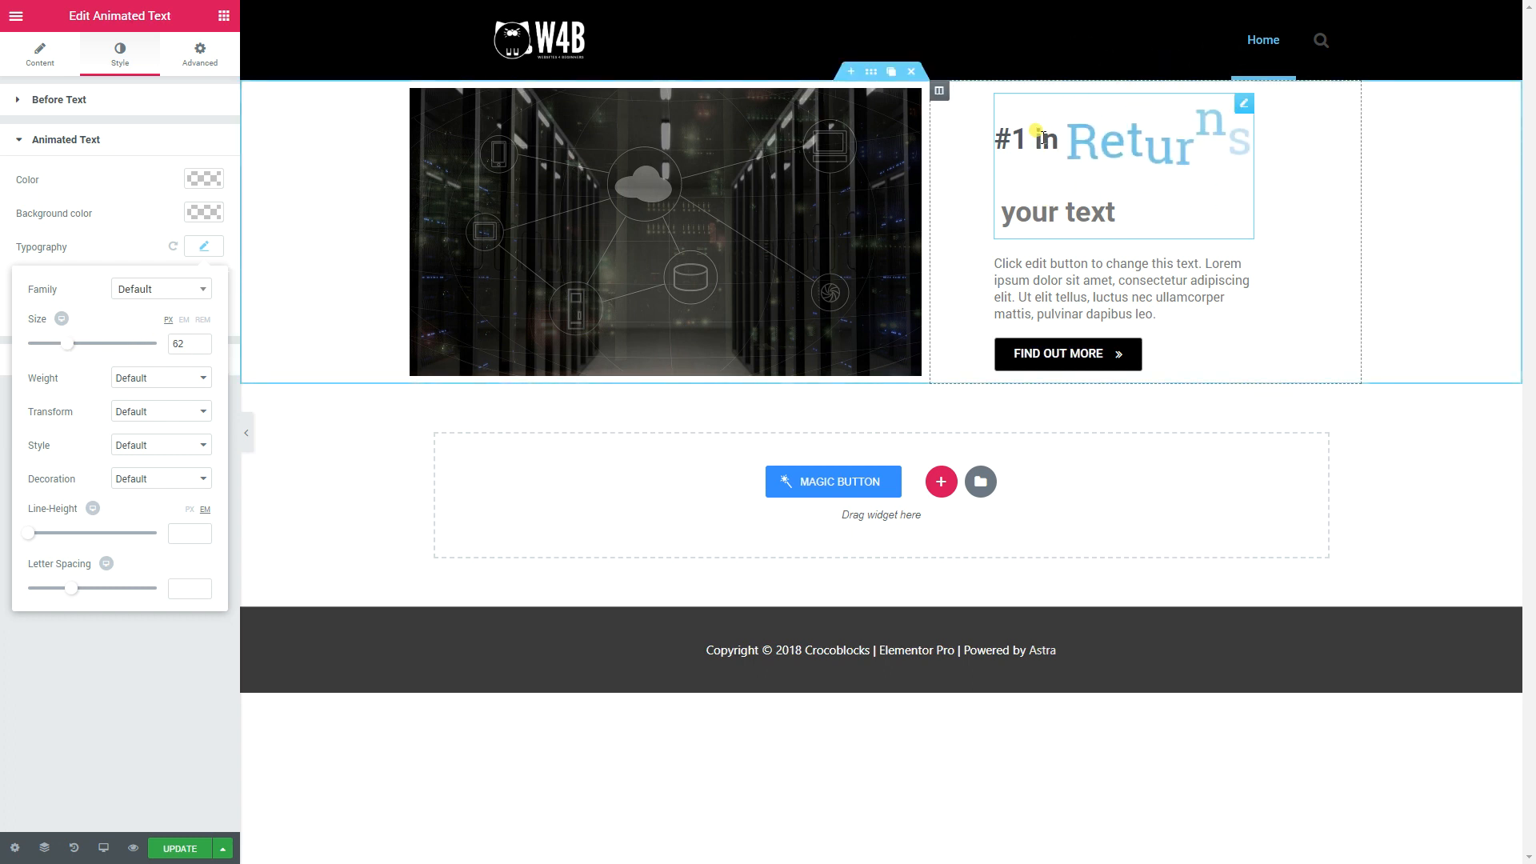
# Step: Style the before text in Poppins at 91 px with a line height of 1 em
pyautogui.click(75, 103)
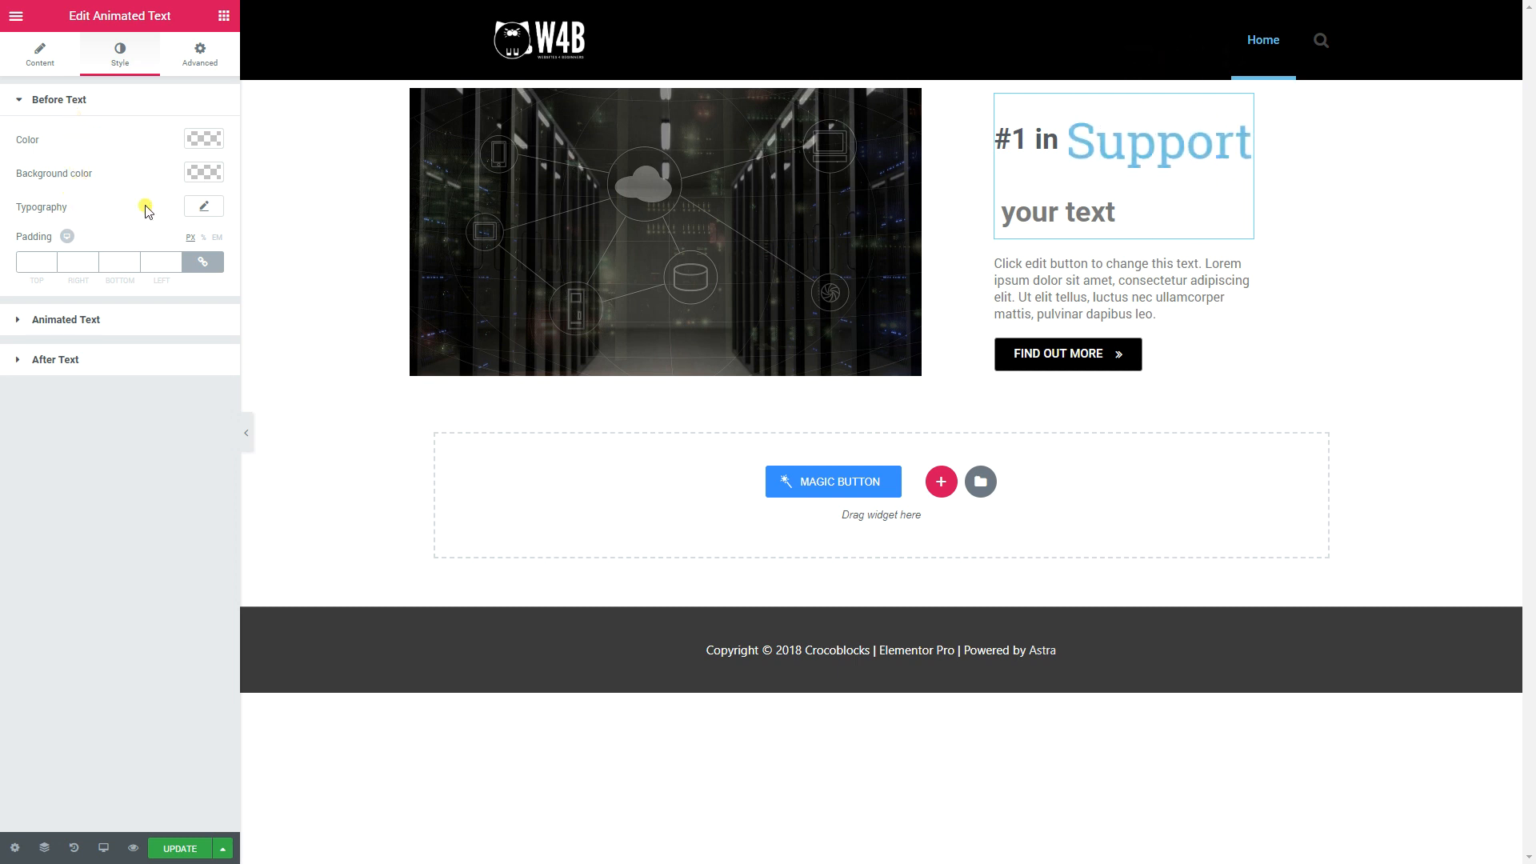
pyautogui.click(201, 210)
pyautogui.click(172, 254)
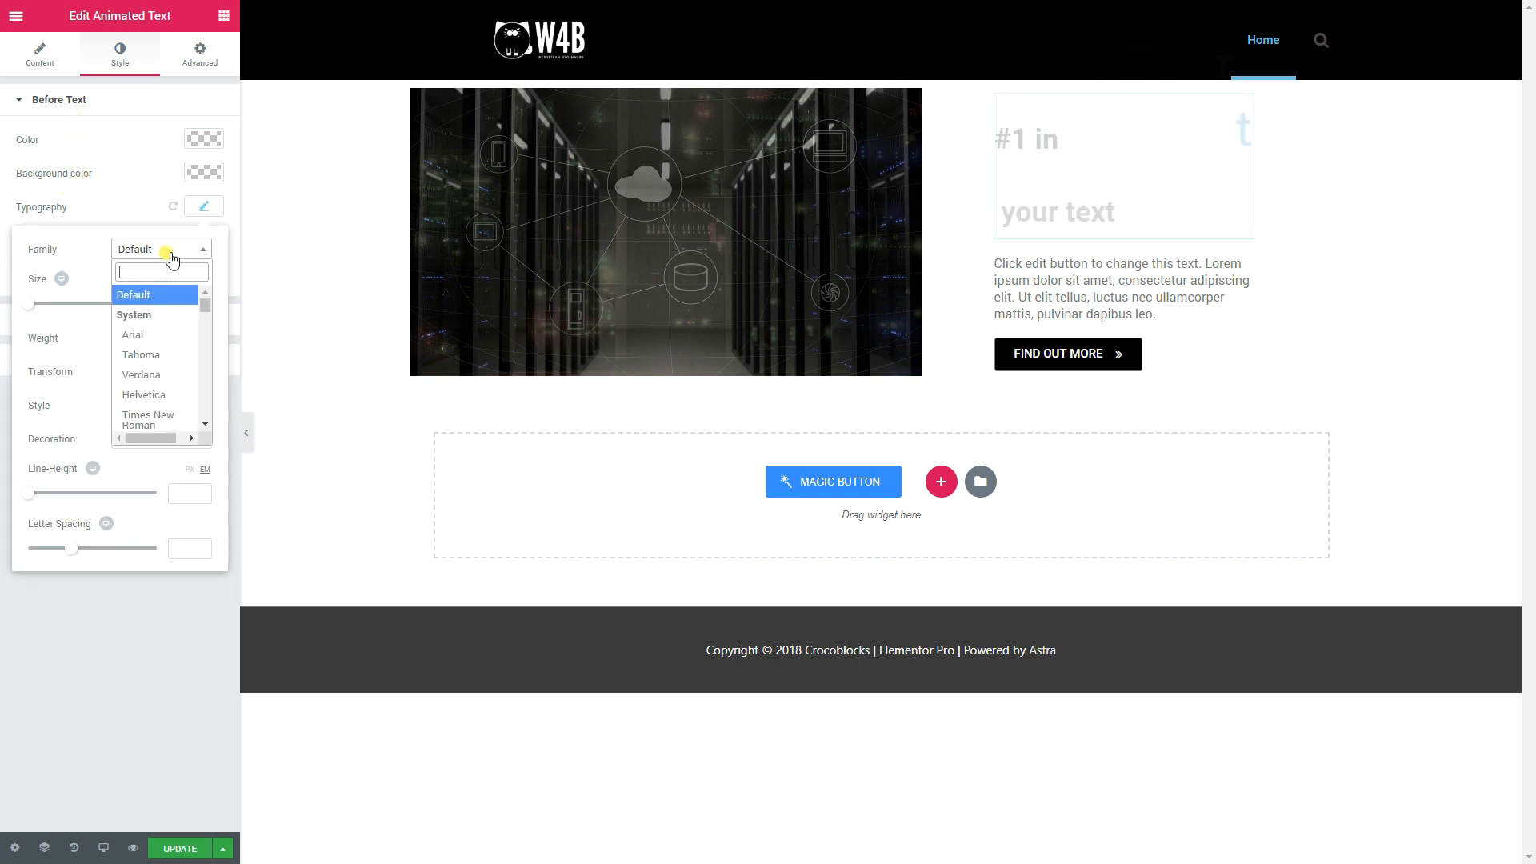
pyautogui.write('poppin')
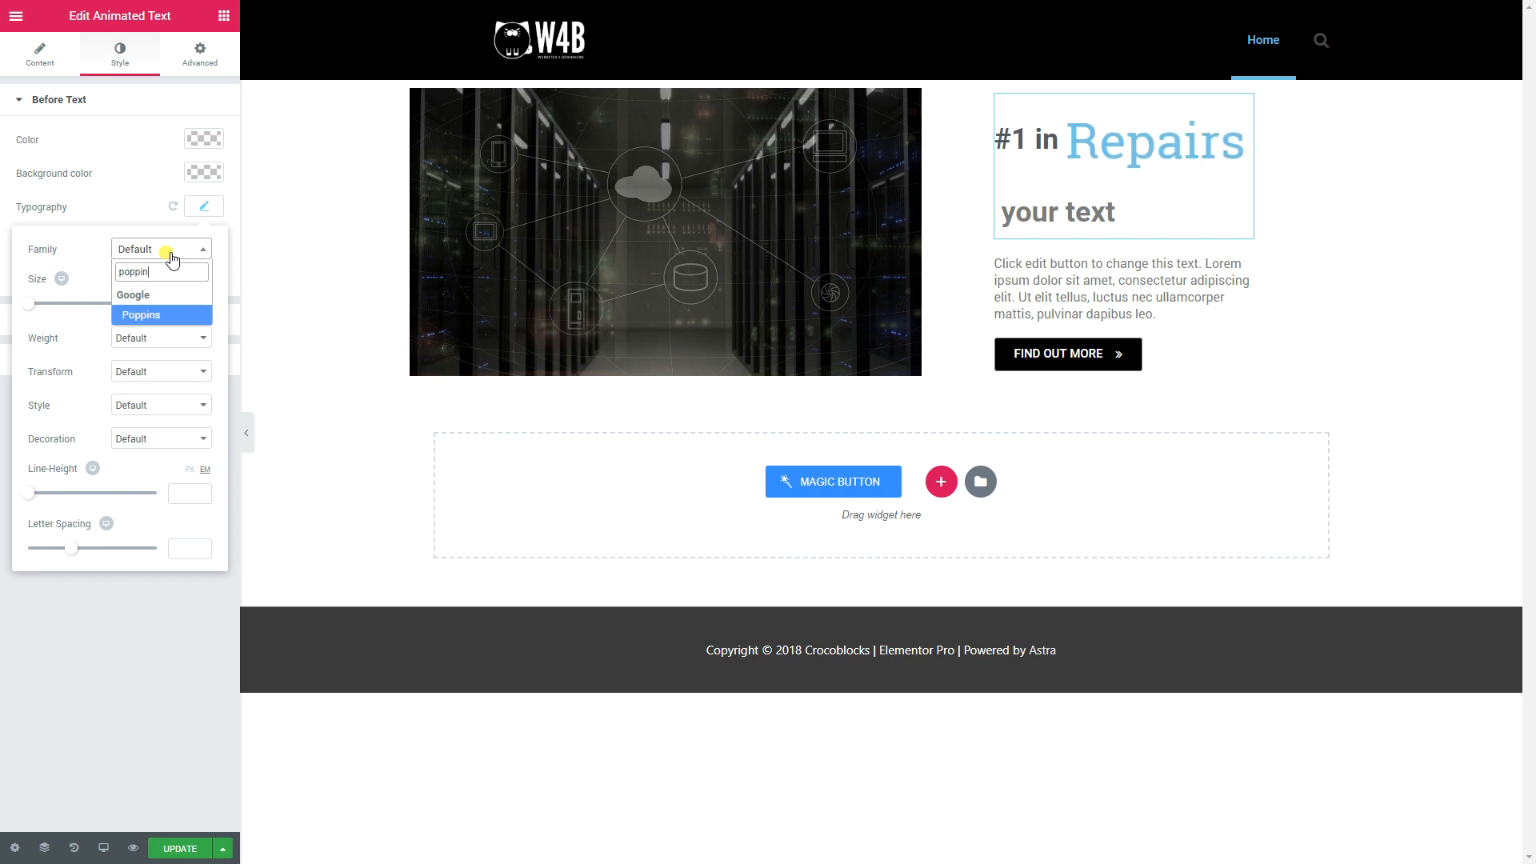
pyautogui.press('Return')
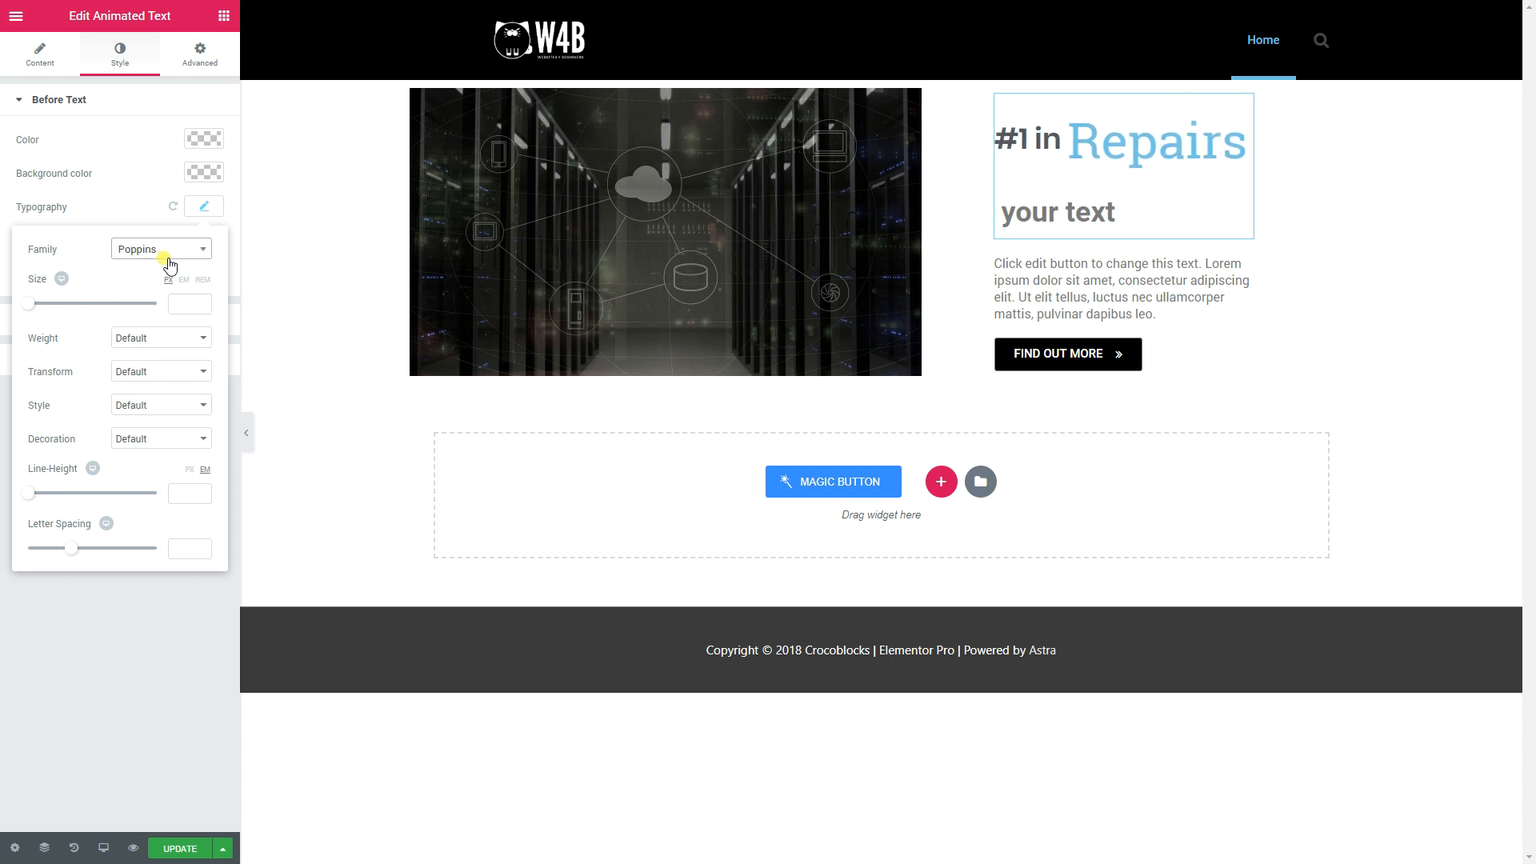
pyautogui.moveTo(38, 311); pyautogui.dragTo(88, 312)
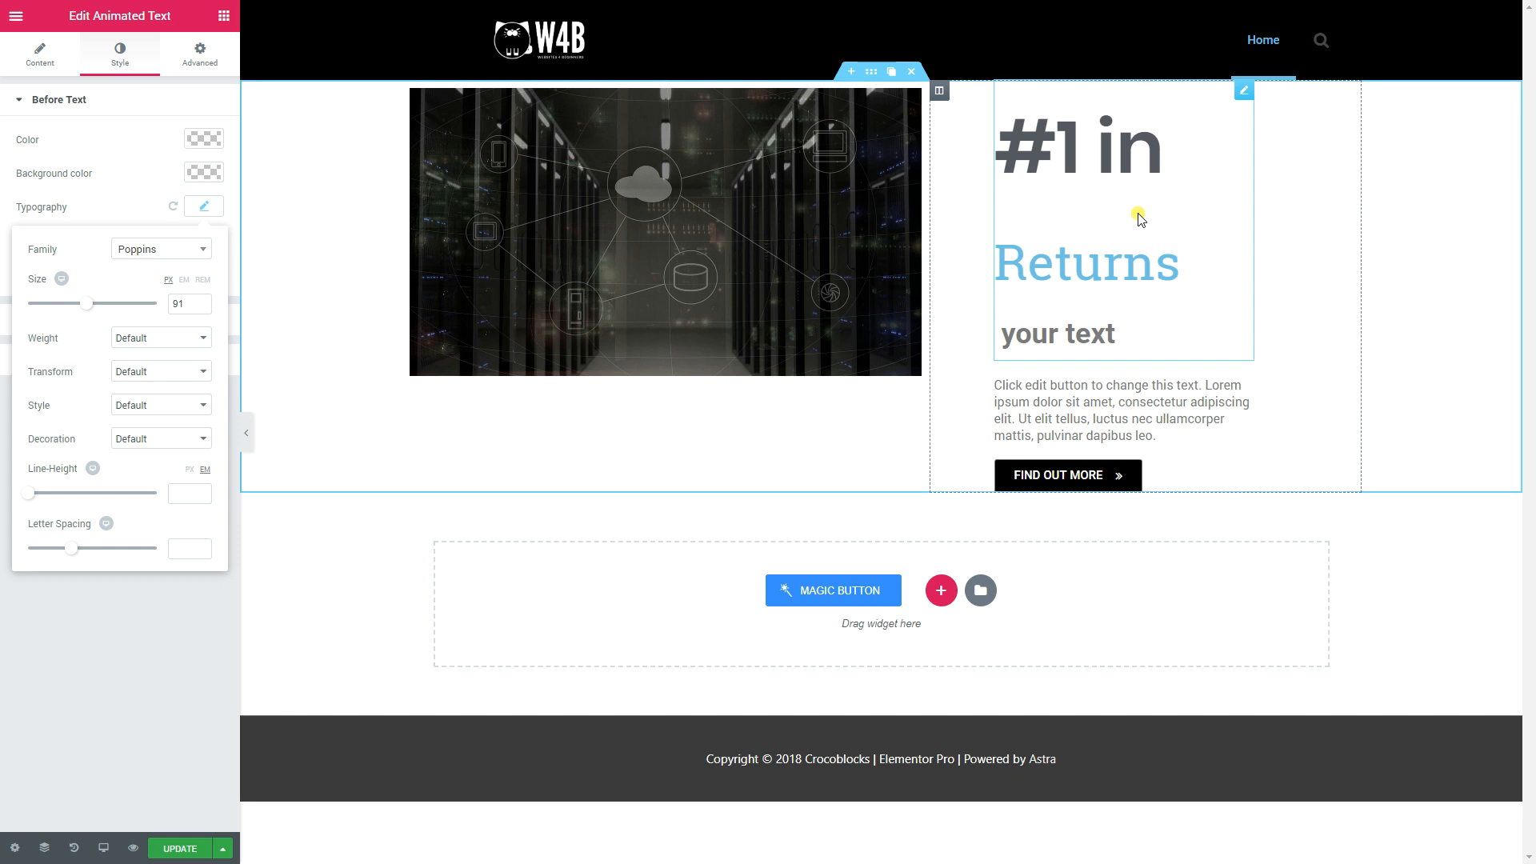
pyautogui.click(195, 490)
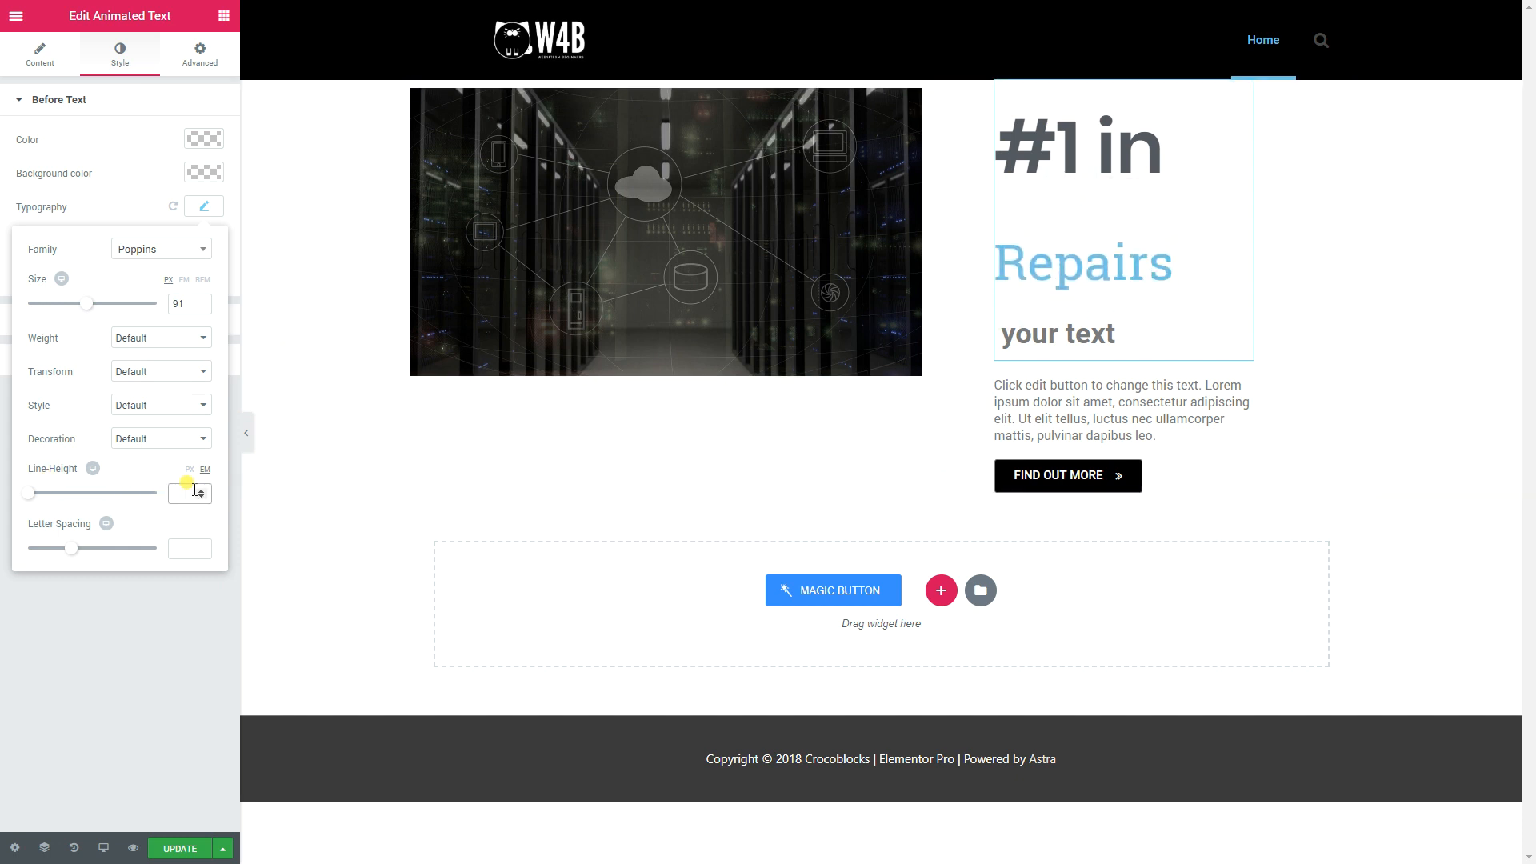
pyautogui.write('1')
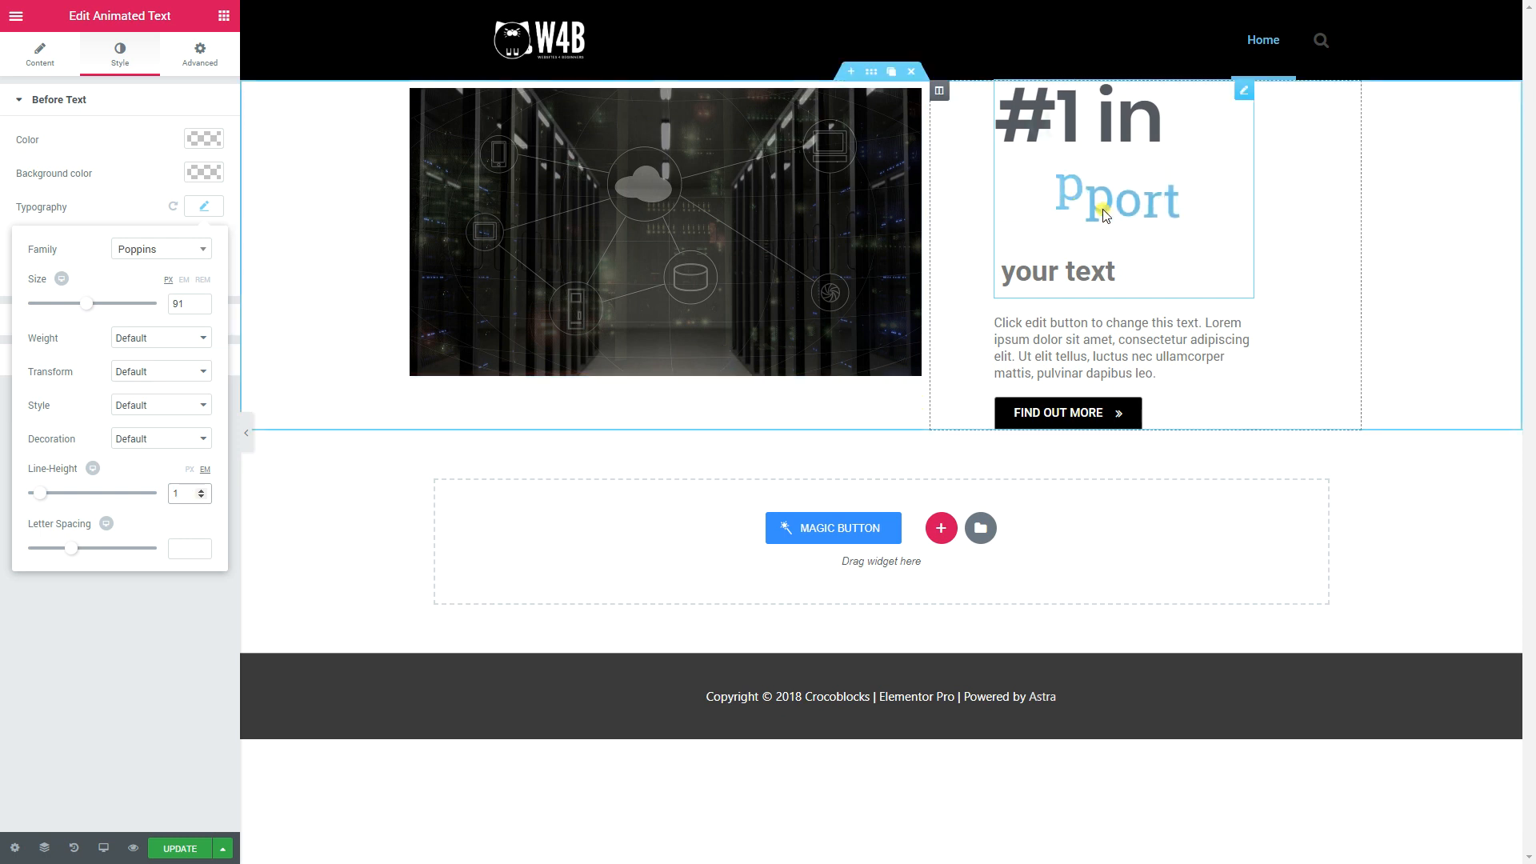
pyautogui.click(48, 104)
# Step: Make the animated words uppercase at 66 px with a line height of 1 em
pyautogui.click(66, 141)
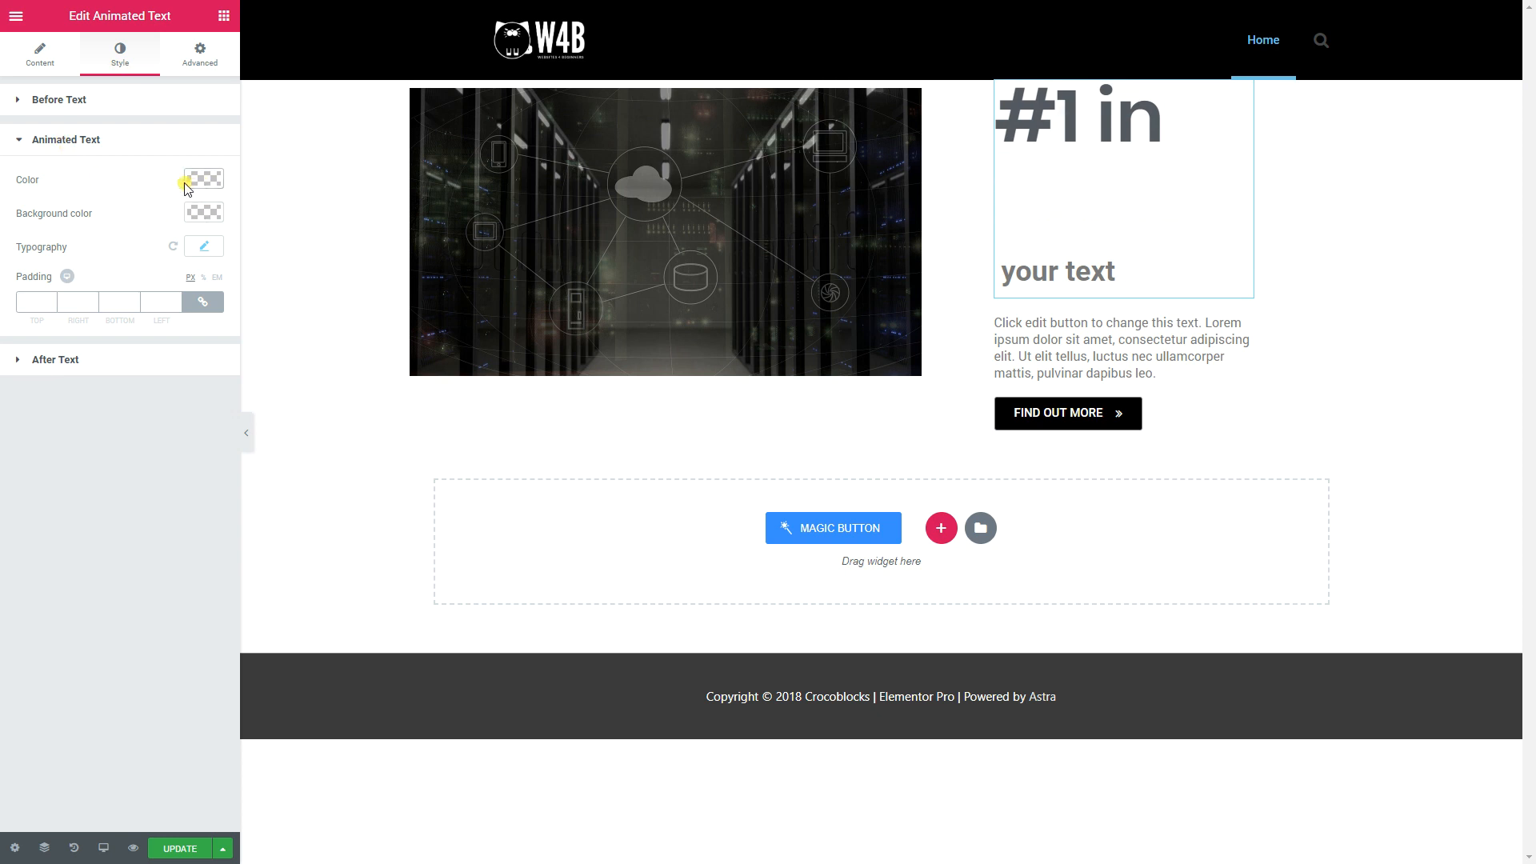
pyautogui.click(205, 248)
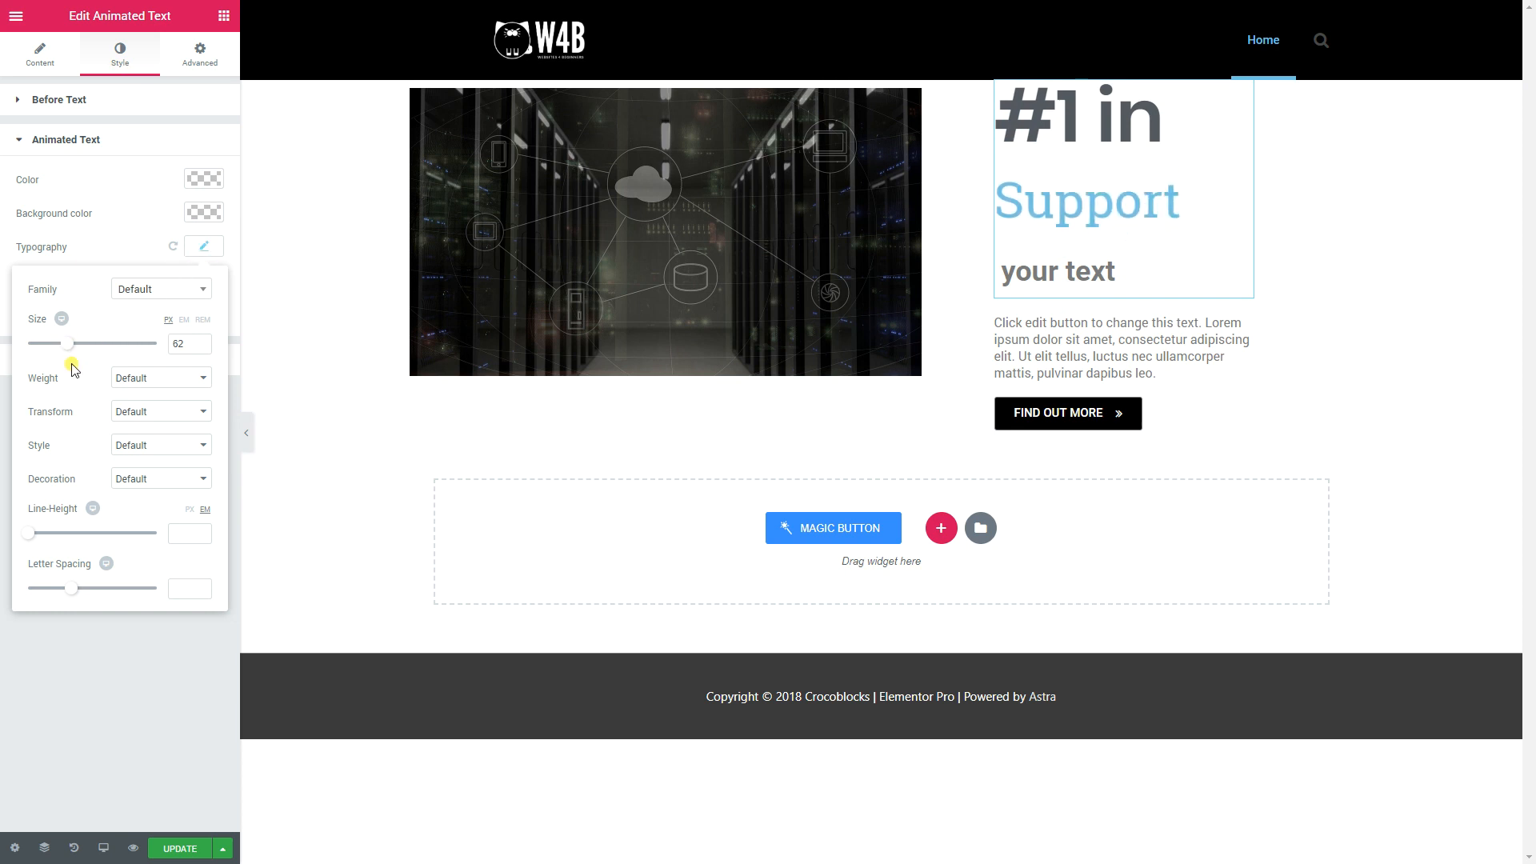
pyautogui.click(120, 411)
pyautogui.click(124, 432)
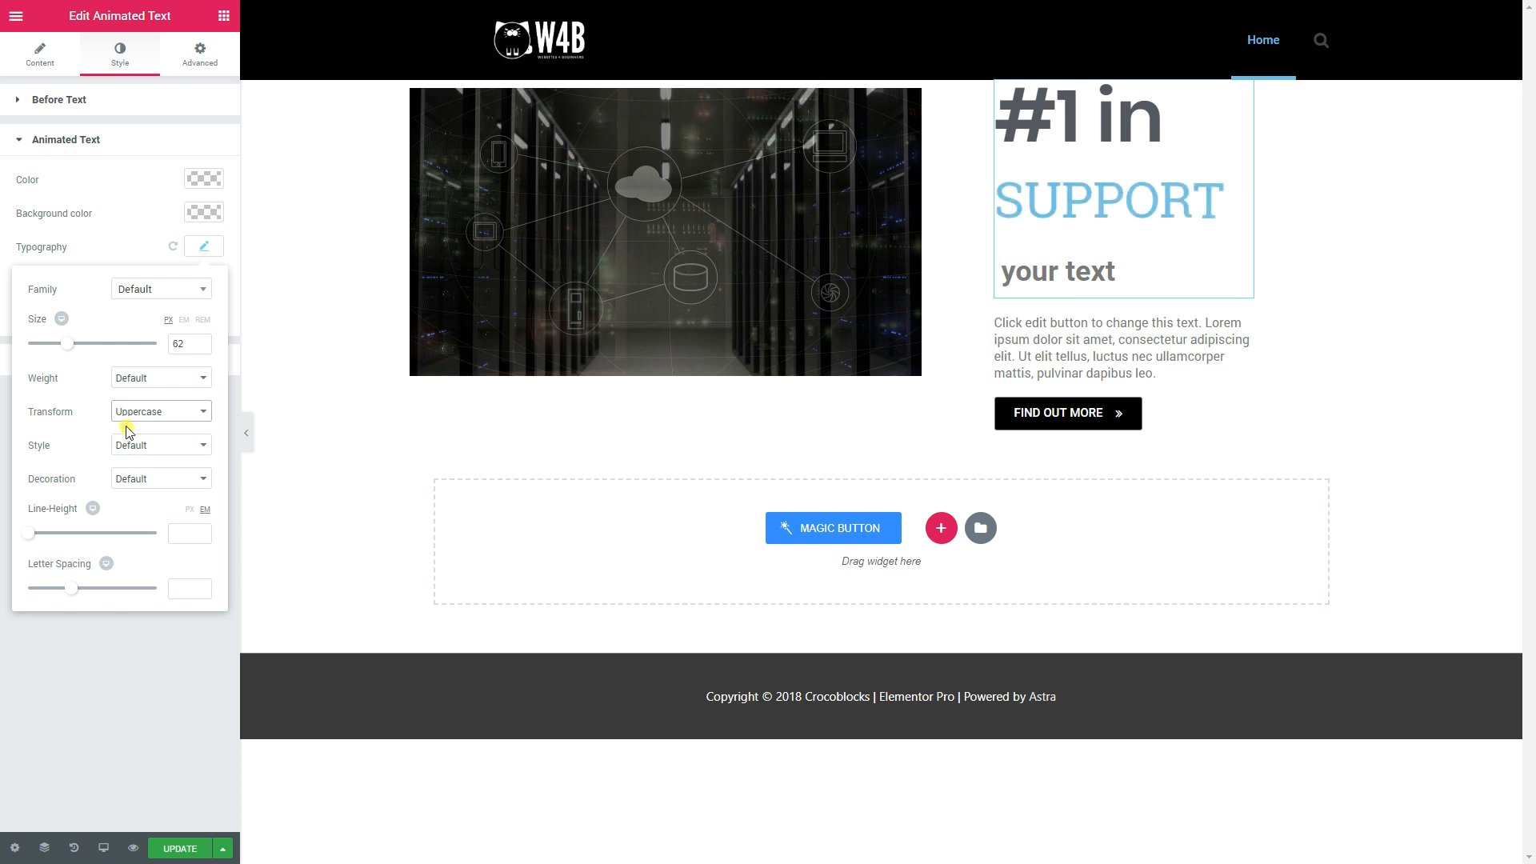
pyautogui.moveTo(67, 352); pyautogui.dragTo(69, 352)
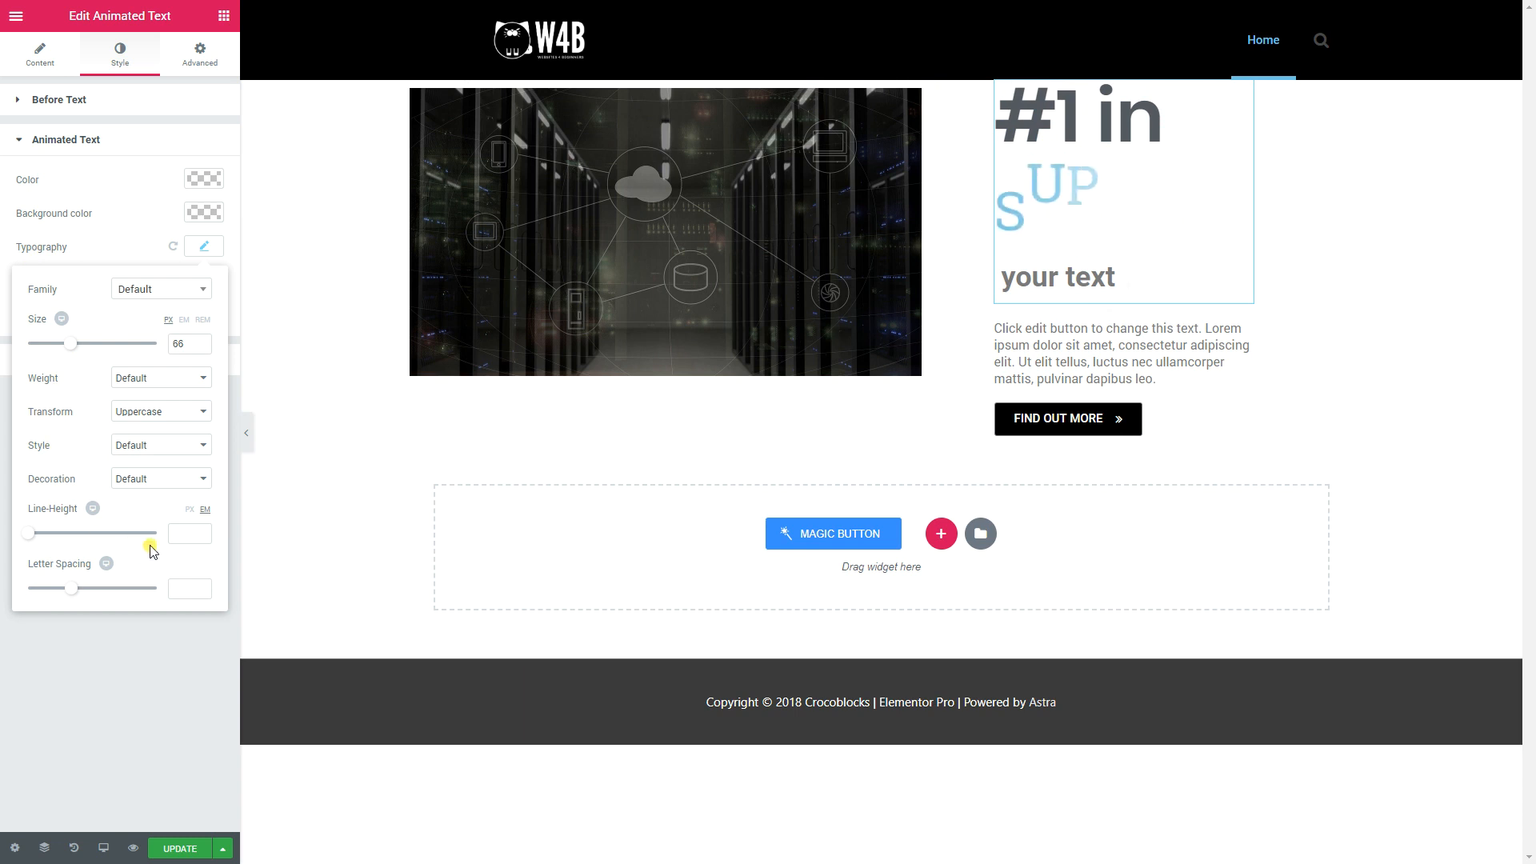
pyautogui.click(192, 531)
pyautogui.write('1')
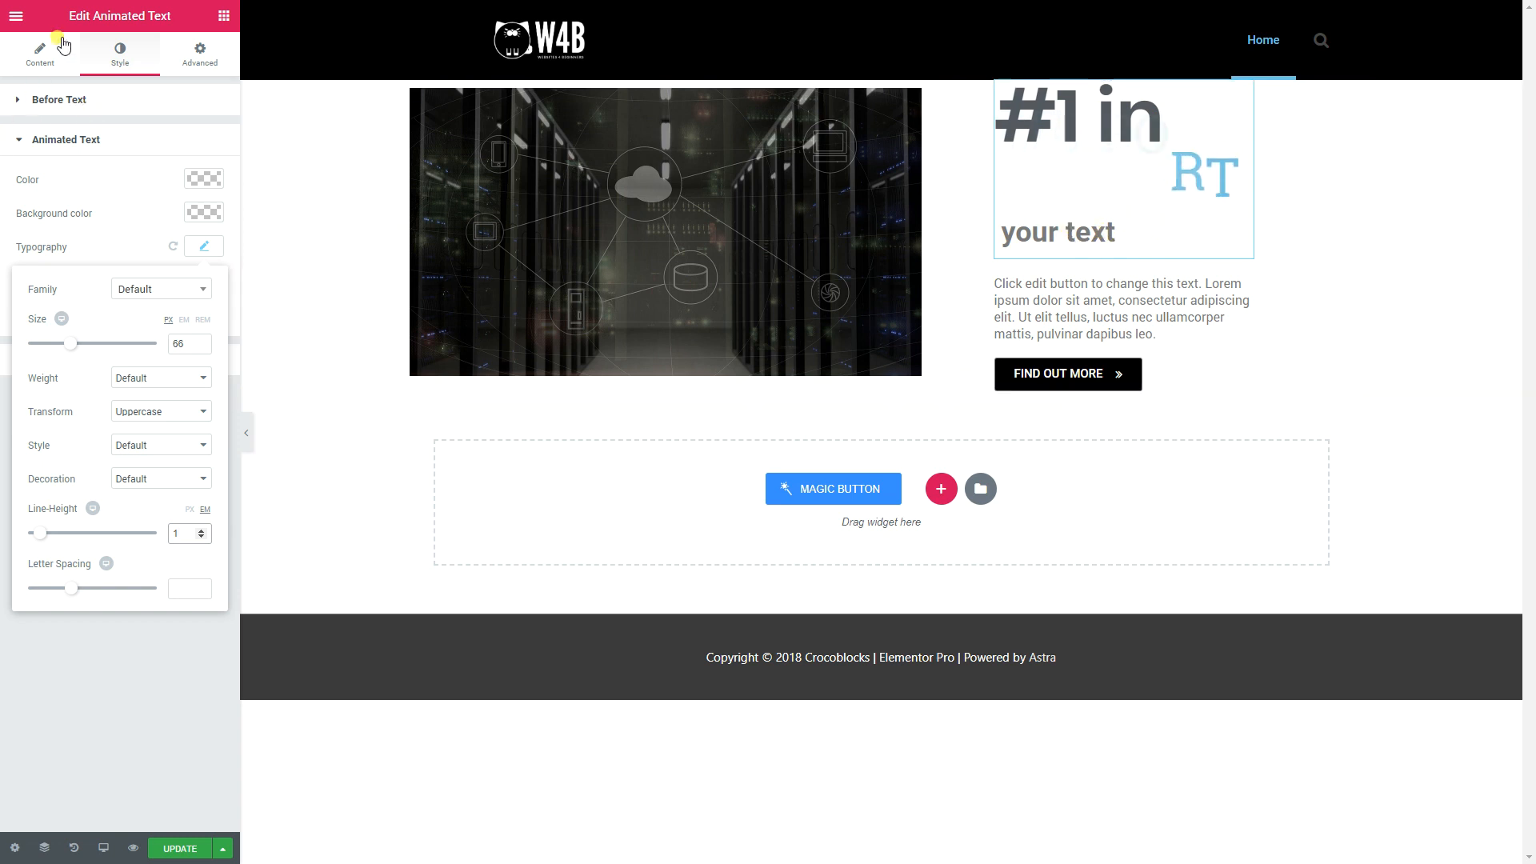
# Step: Change the animated heading's after text to "in your county"
pyautogui.click(50, 62)
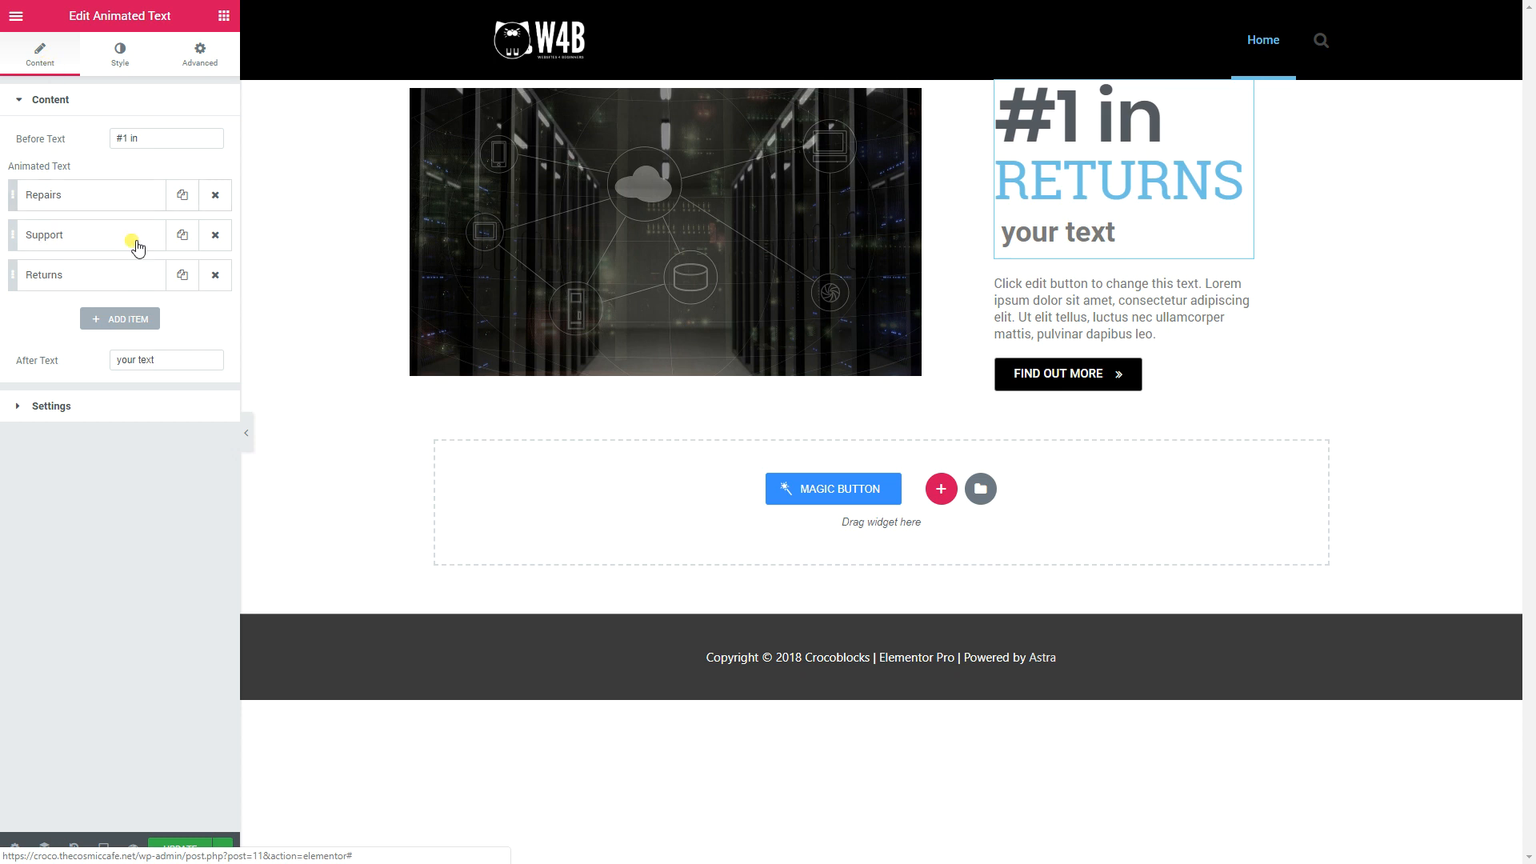
pyautogui.moveTo(161, 360); pyautogui.dragTo(48, 337)
pyautogui.write('in your cou')
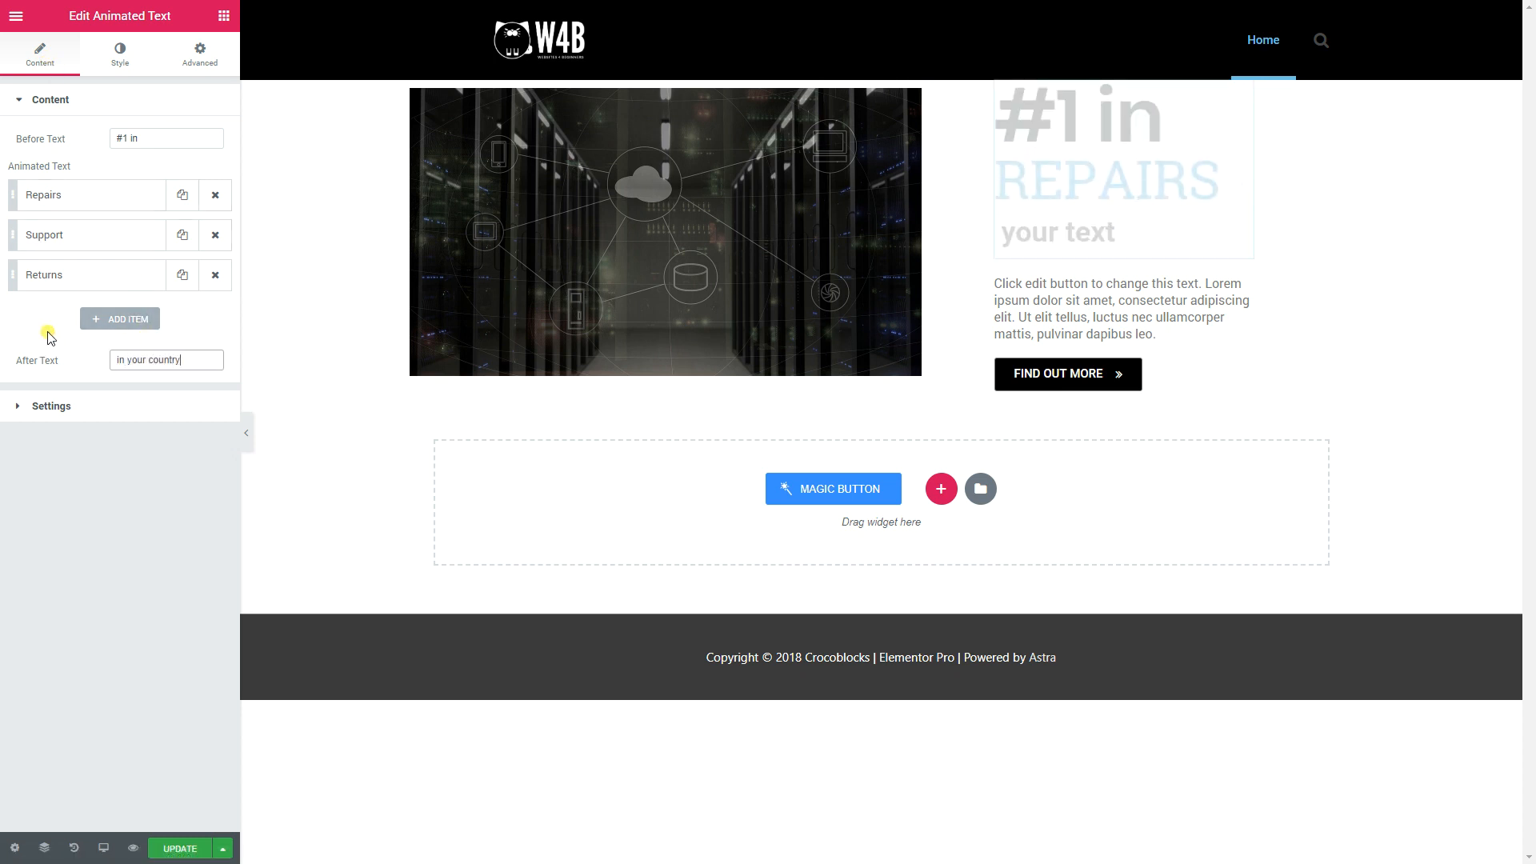
pyautogui.write('ntry')
pyautogui.press('BackSpace')
pyautogui.press('BackSpace')
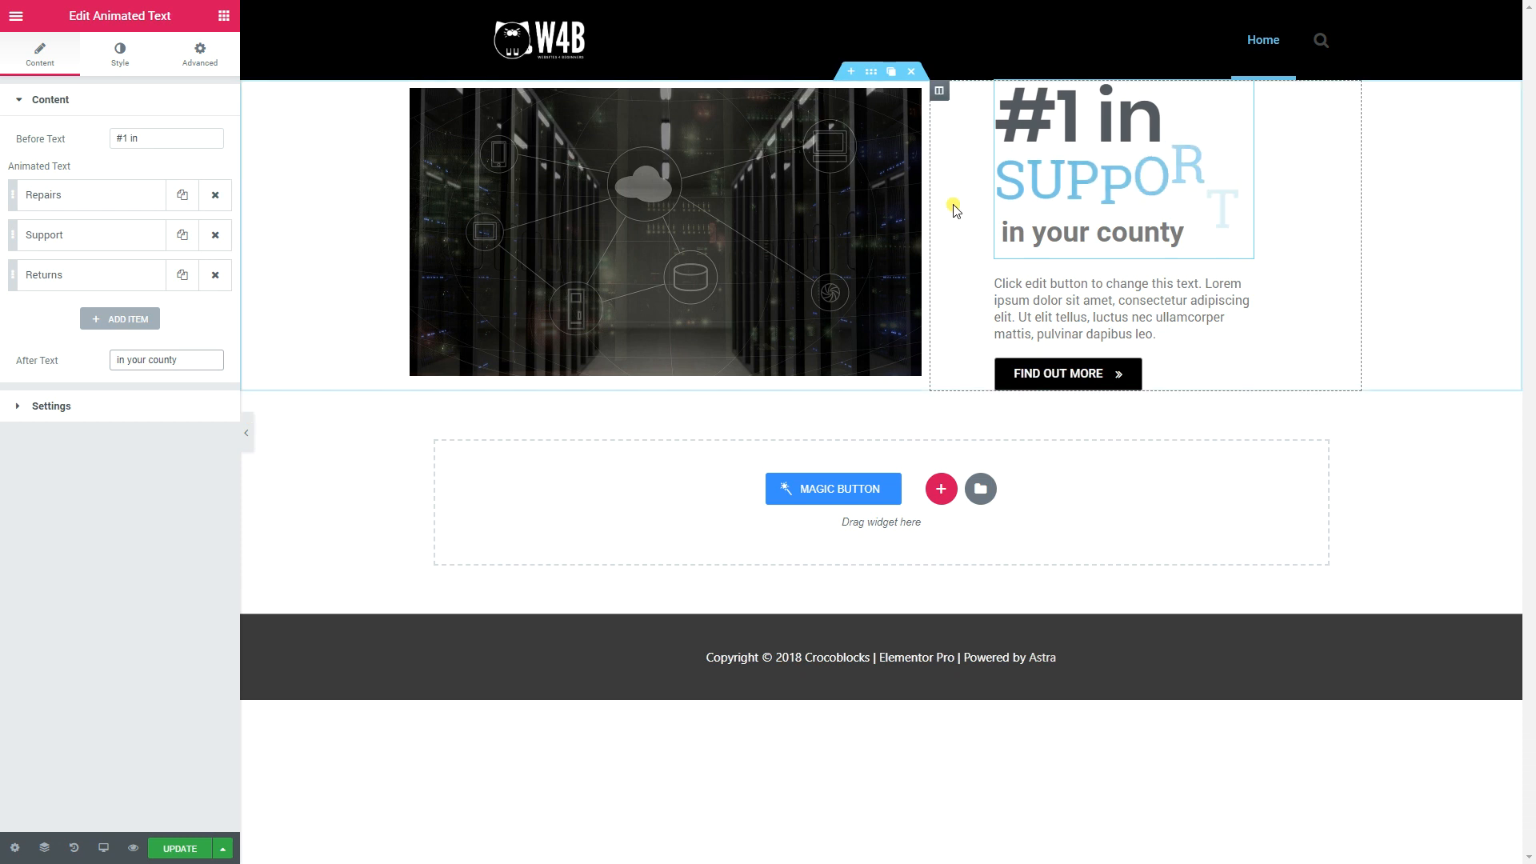
# Step: Delete the after text from the animated heading, leaving its field empty
pyautogui.click(214, 369)
pyautogui.moveTo(203, 358); pyautogui.dragTo(102, 352)
pyautogui.press('BackSpace')
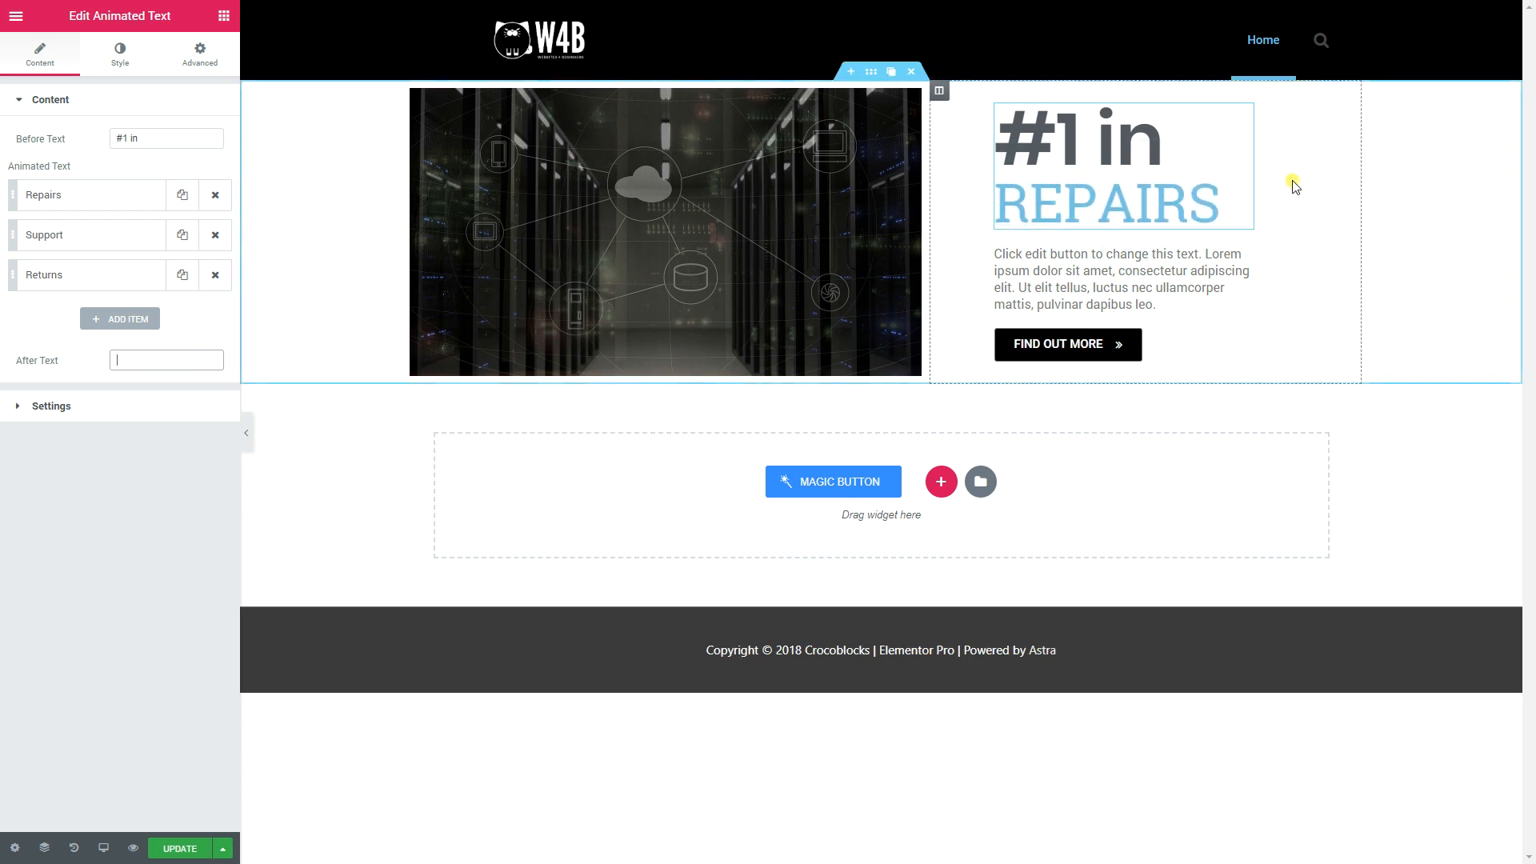
# Step: Open the layout settings of the column holding the text and button, and highlight the Widgets Space option
pyautogui.rightClick(1313, 284)
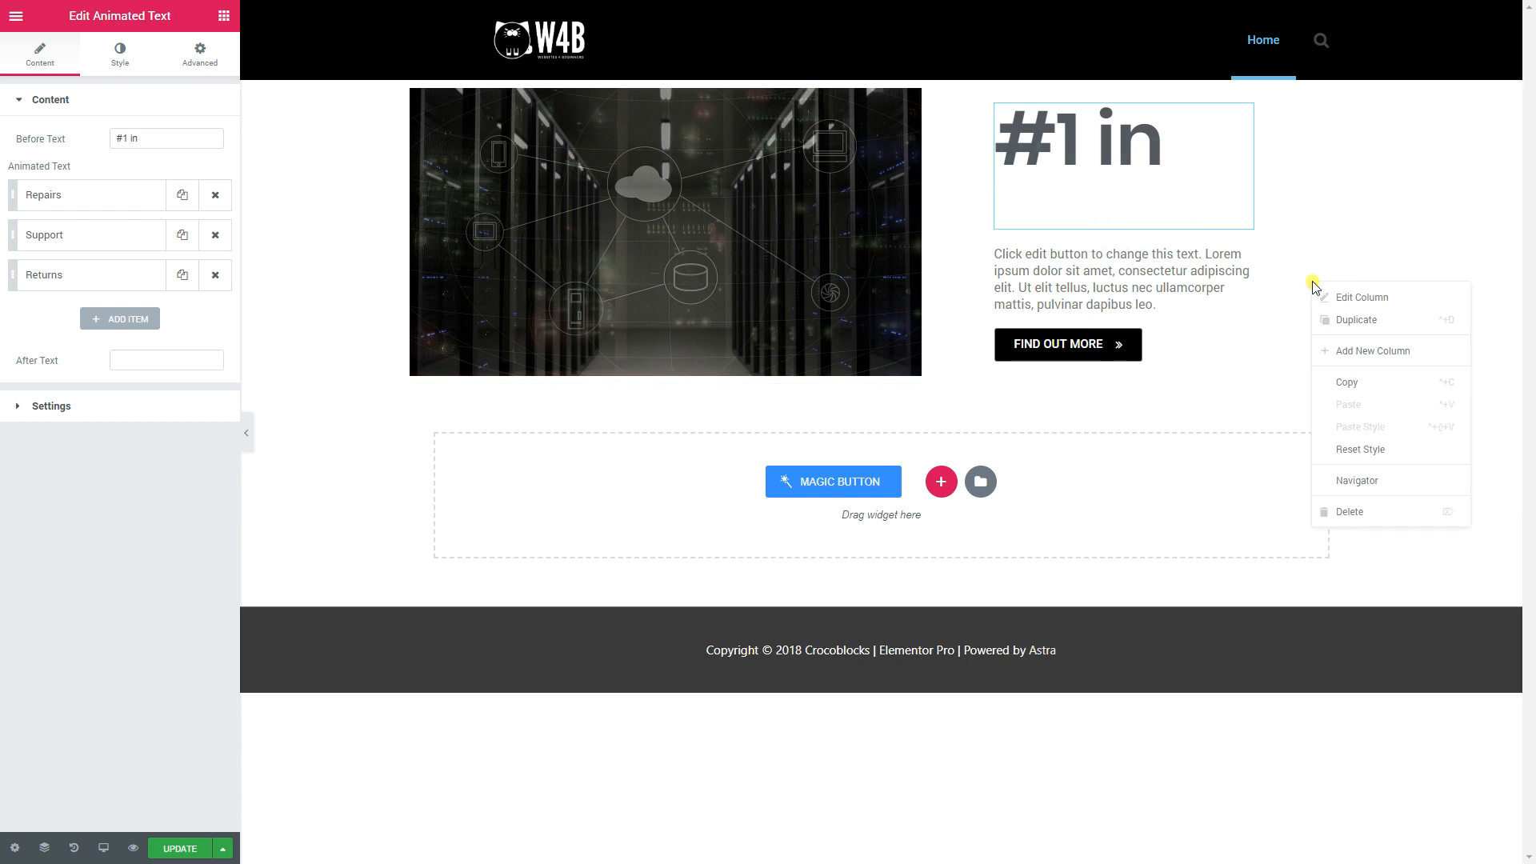
pyautogui.click(1325, 299)
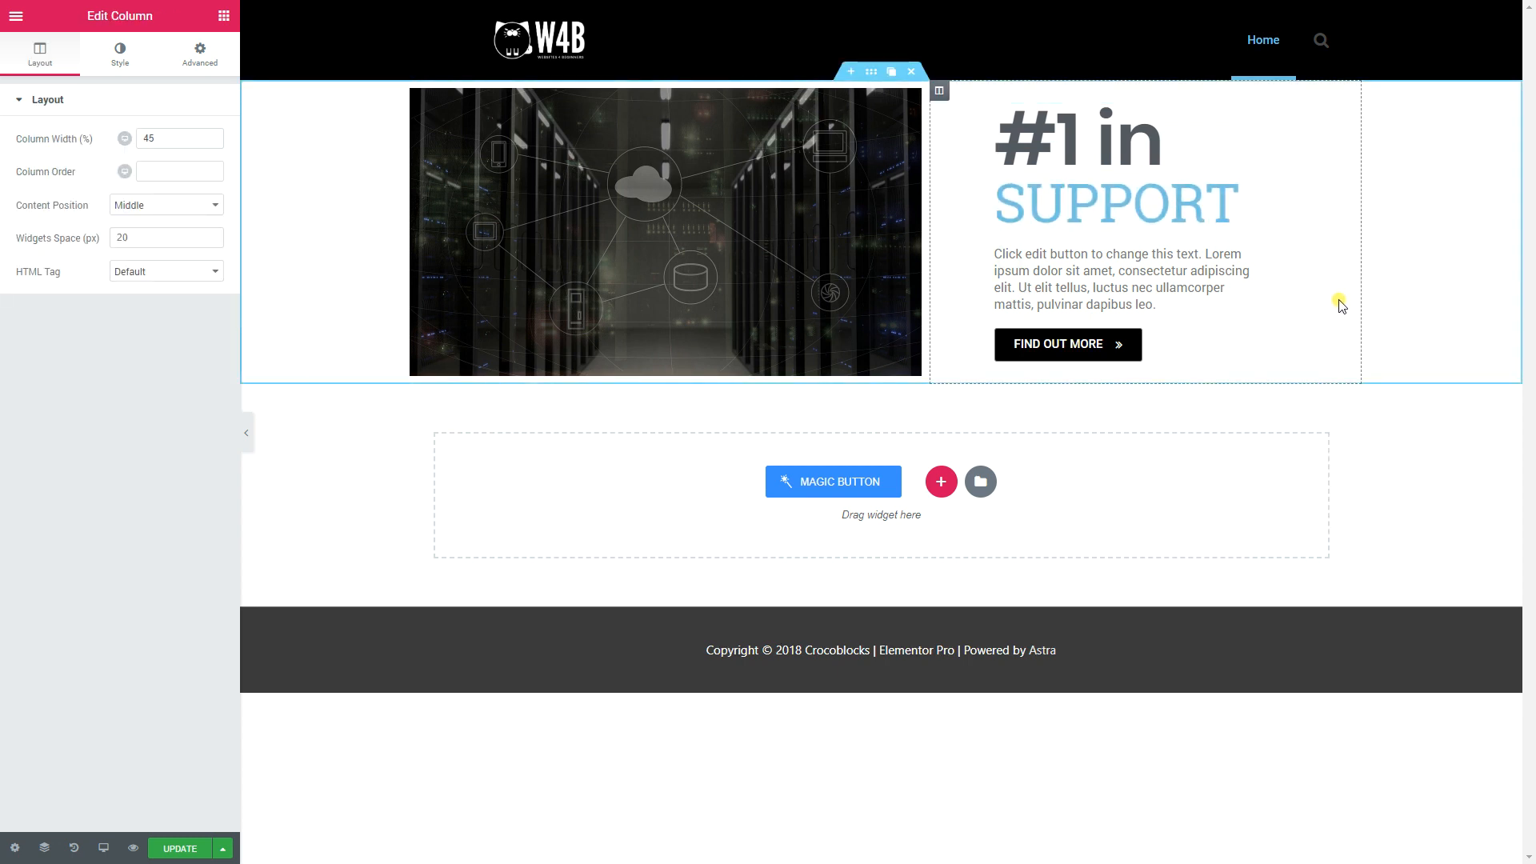
pyautogui.moveTo(16, 246); pyautogui.dragTo(76, 250)
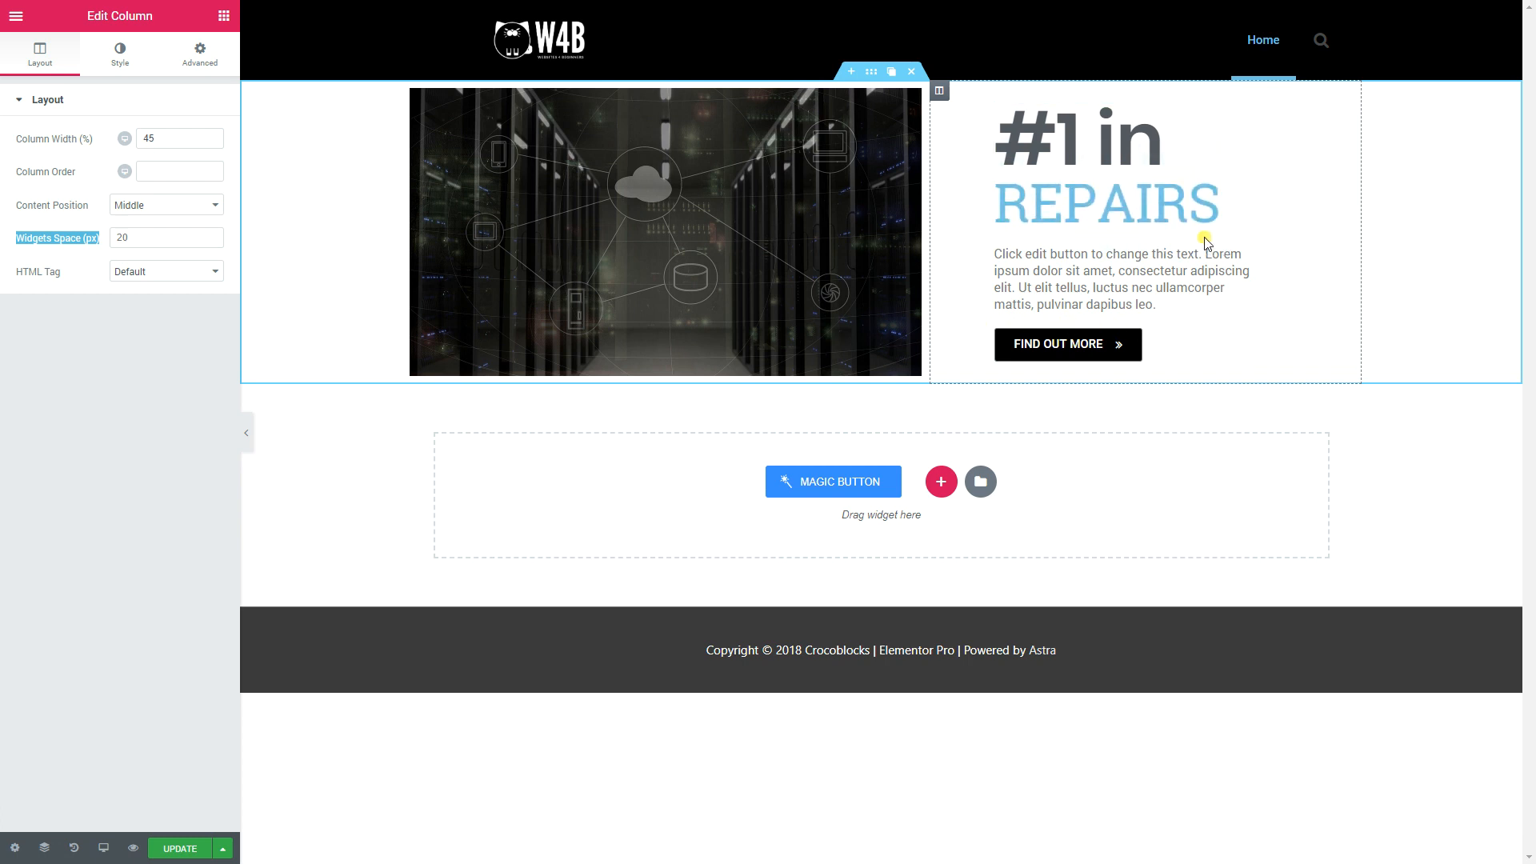
# Step: Try a Widgets Space of 0 px in the text column and restore it to 20 px
pyautogui.click(144, 239)
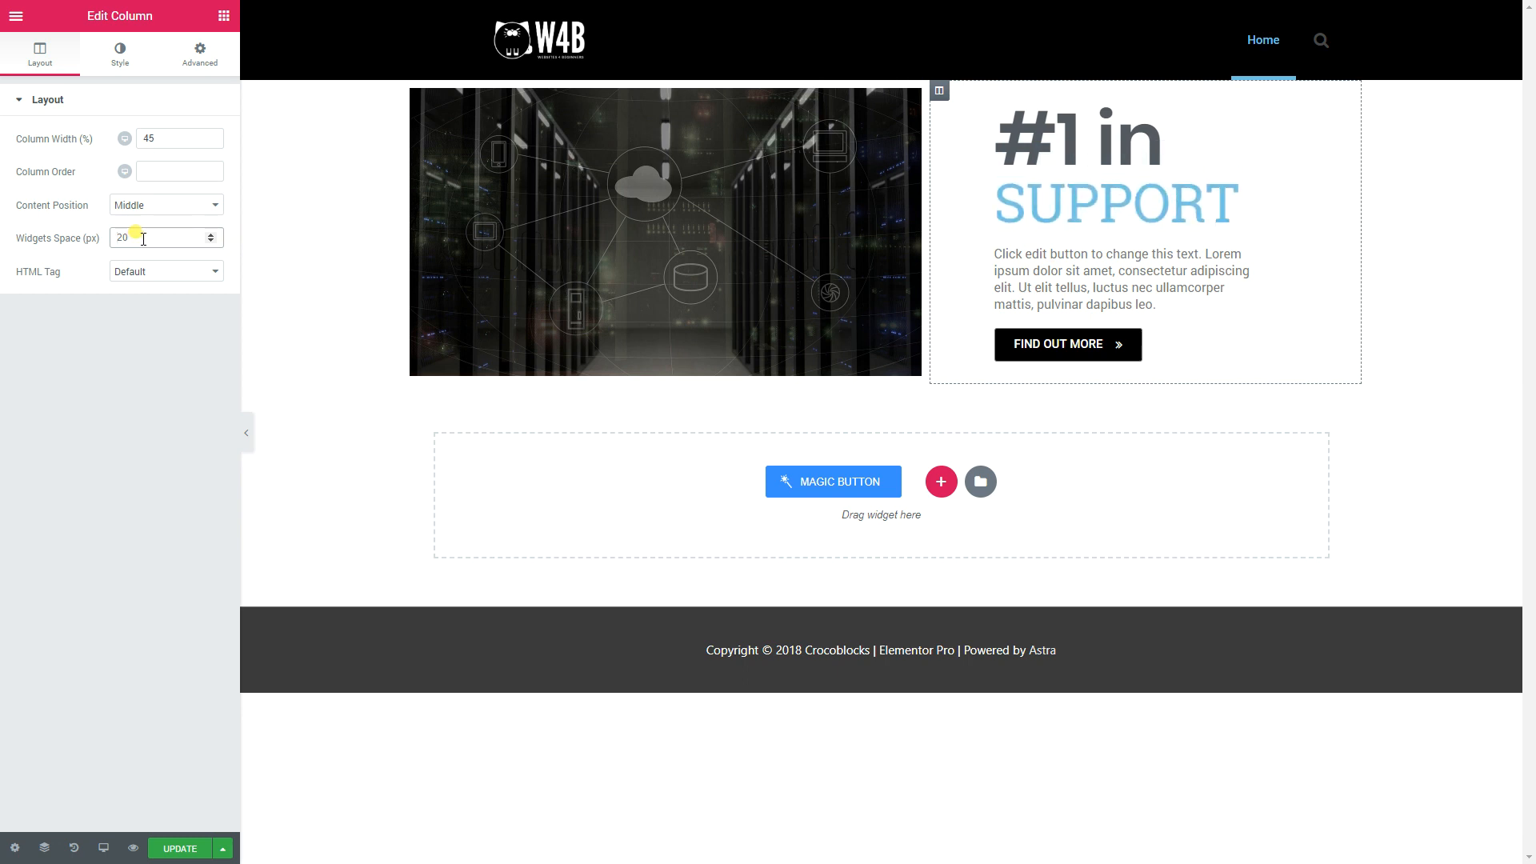
pyautogui.press('BackSpace')
pyautogui.press('BackSpace')
pyautogui.write('0')
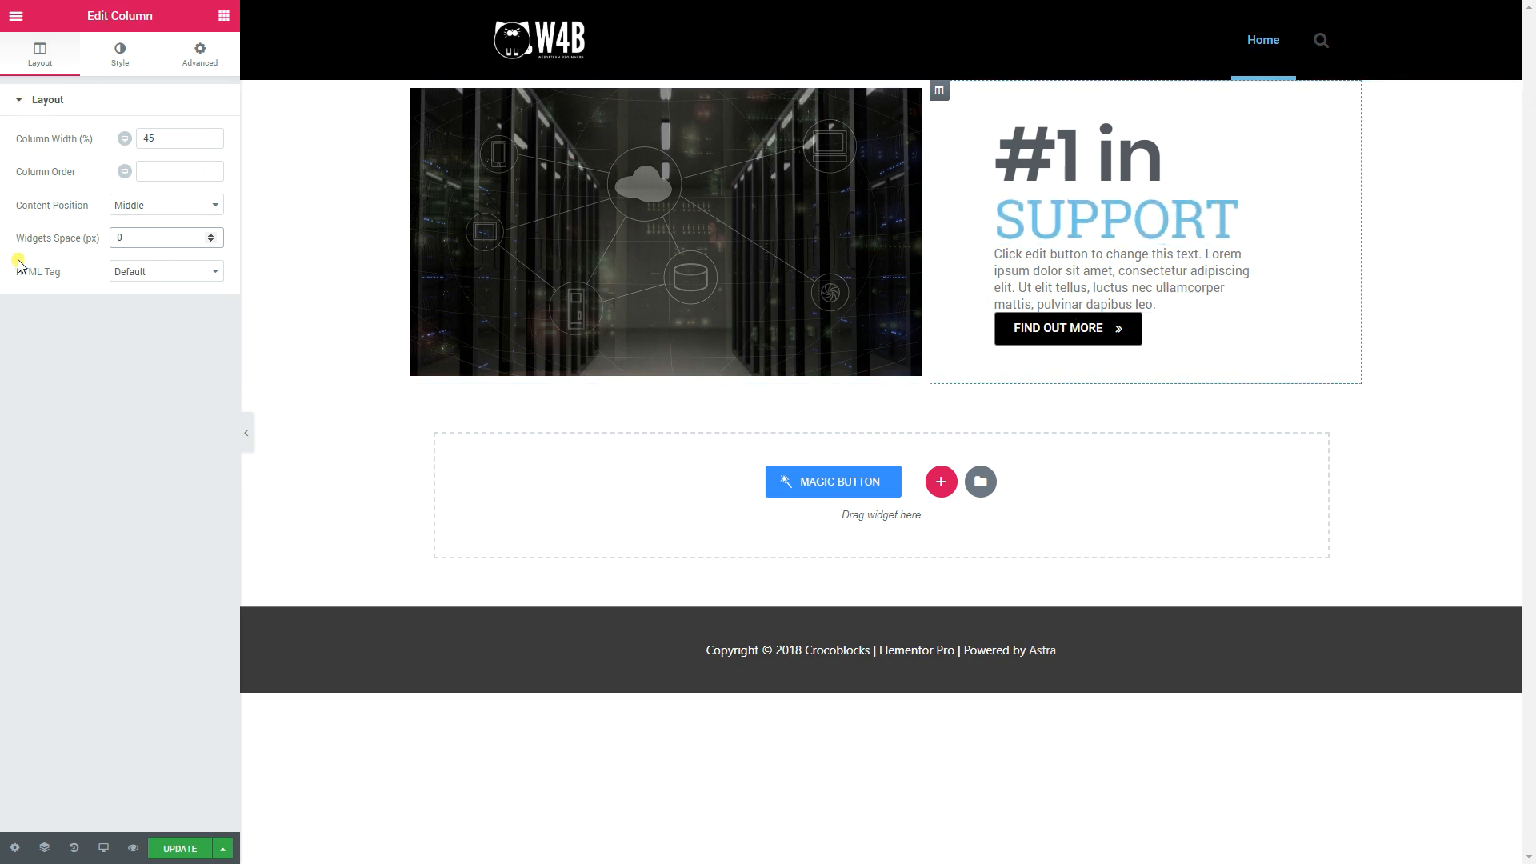
pyautogui.write('20')
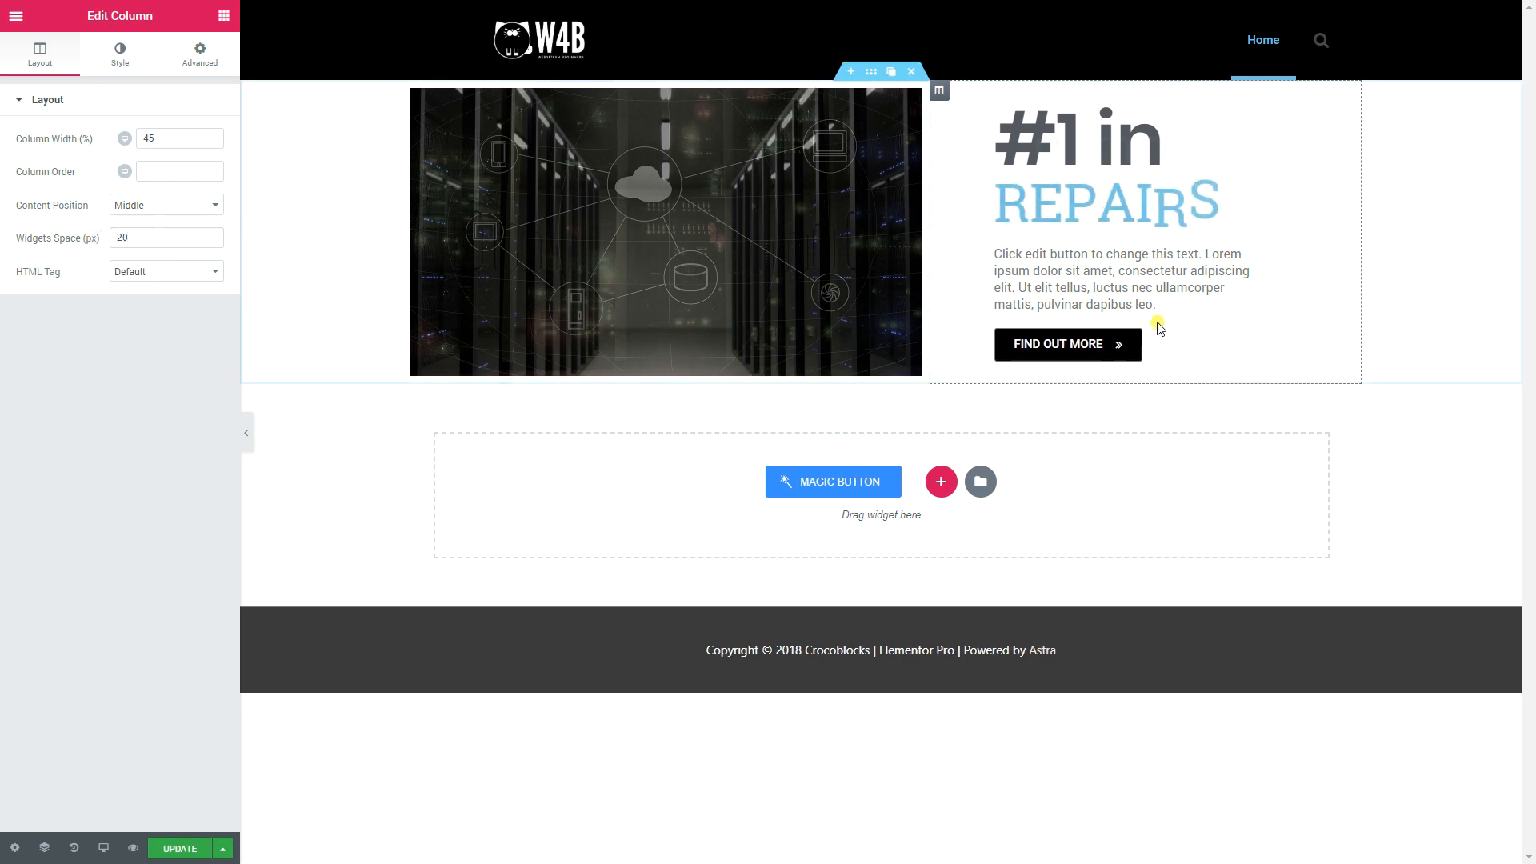
# Step: Widen the image column by moving the column divider, narrowing the text column to 42.917%
pyautogui.moveTo(929, 290)
pyautogui.mouseDown()
pyautogui.moveTo(991, 288)
pyautogui.moveTo(831, 285)
pyautogui.moveTo(949, 290)
pyautogui.mouseUp()
# Step: Give the two-column section a solid black #000000 background and narrow the image column slightly to give the text column more room
pyautogui.rightClick(342, 227)
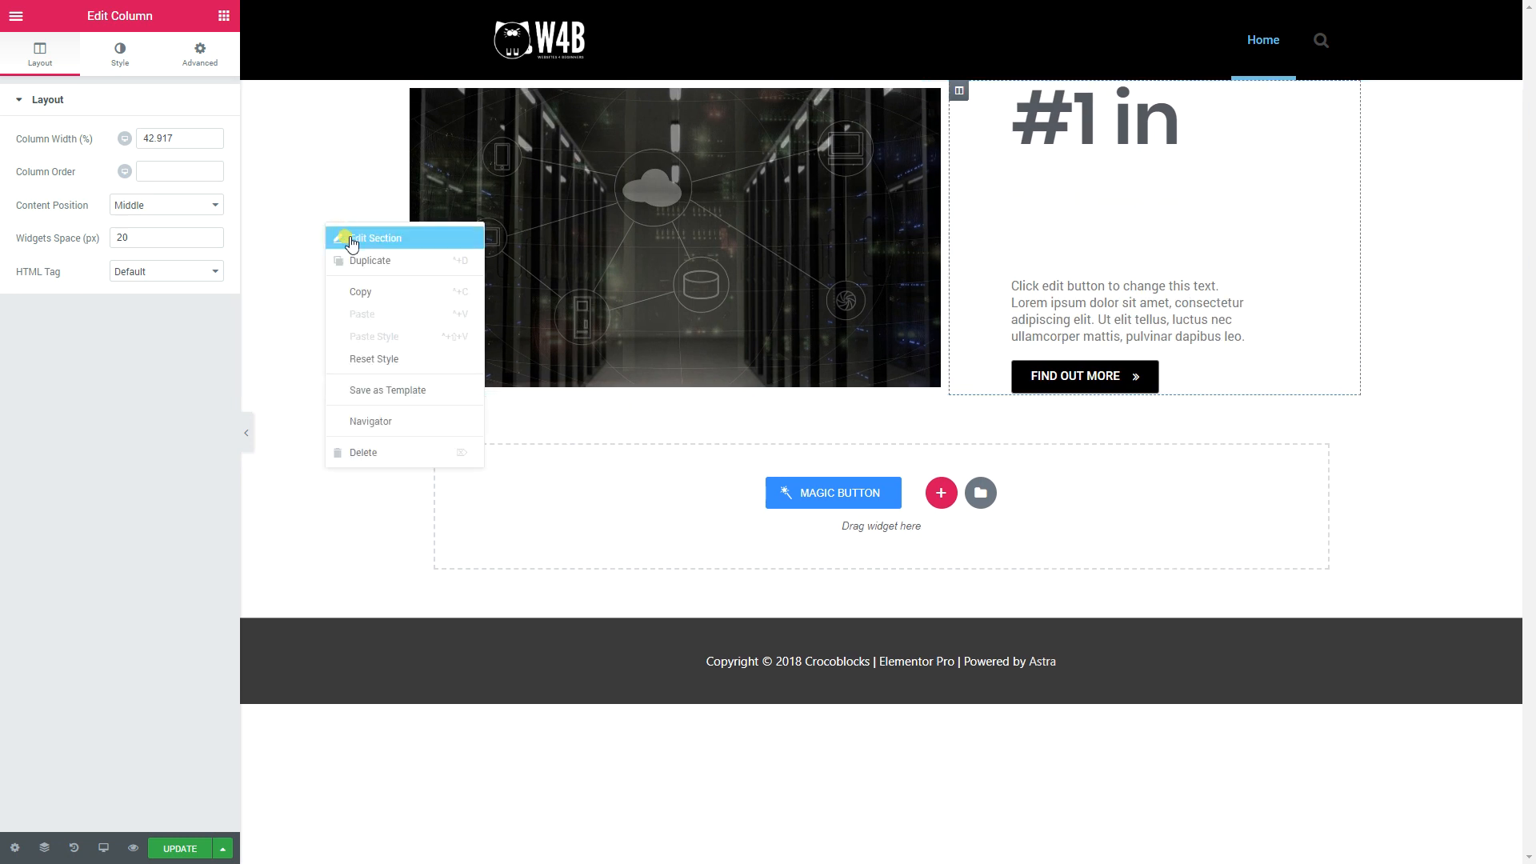
pyautogui.click(352, 240)
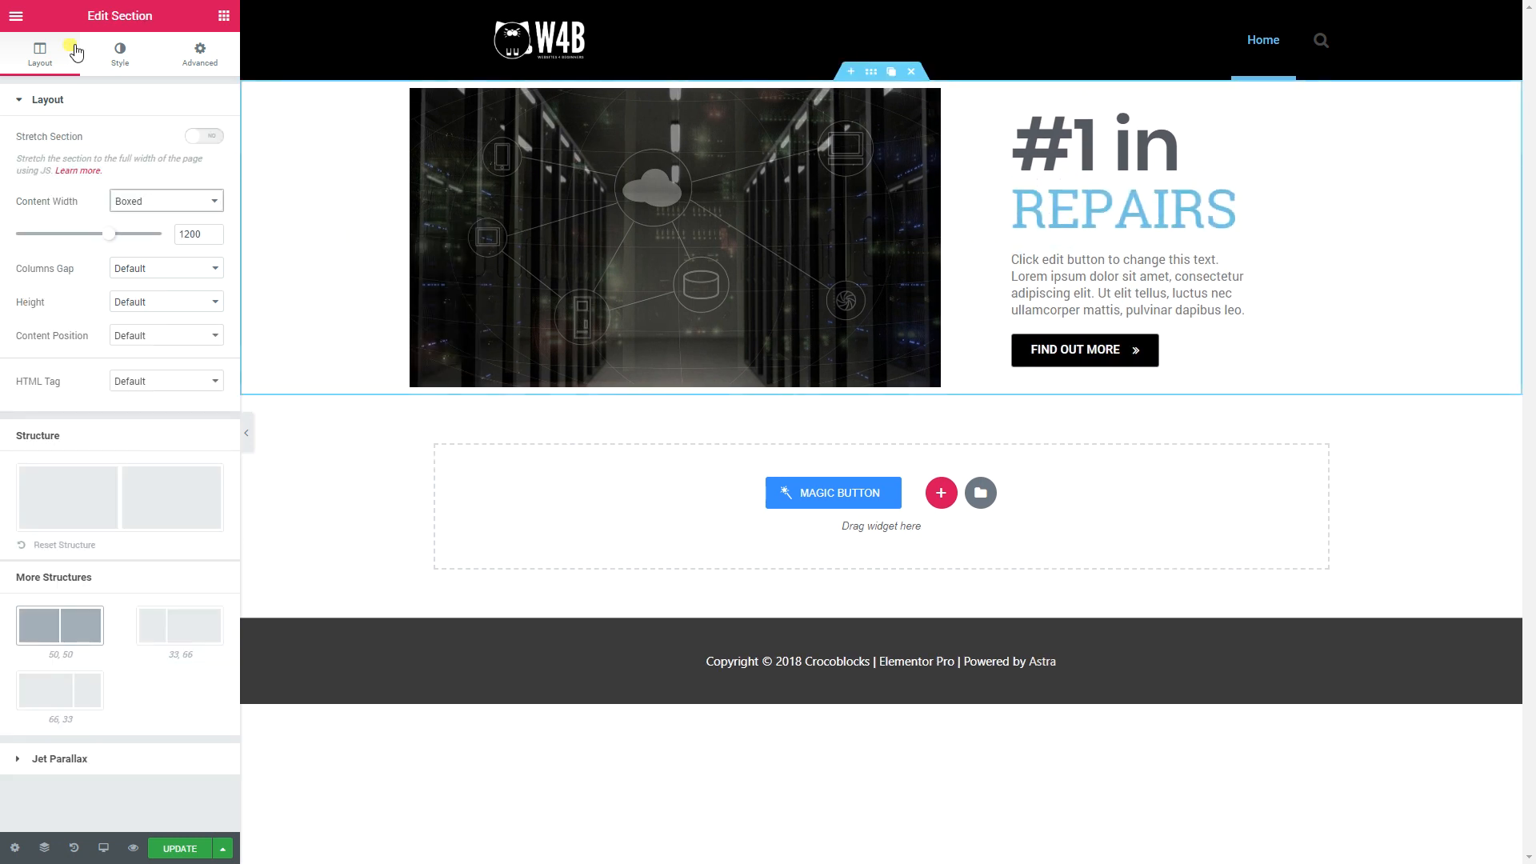
pyautogui.click(110, 61)
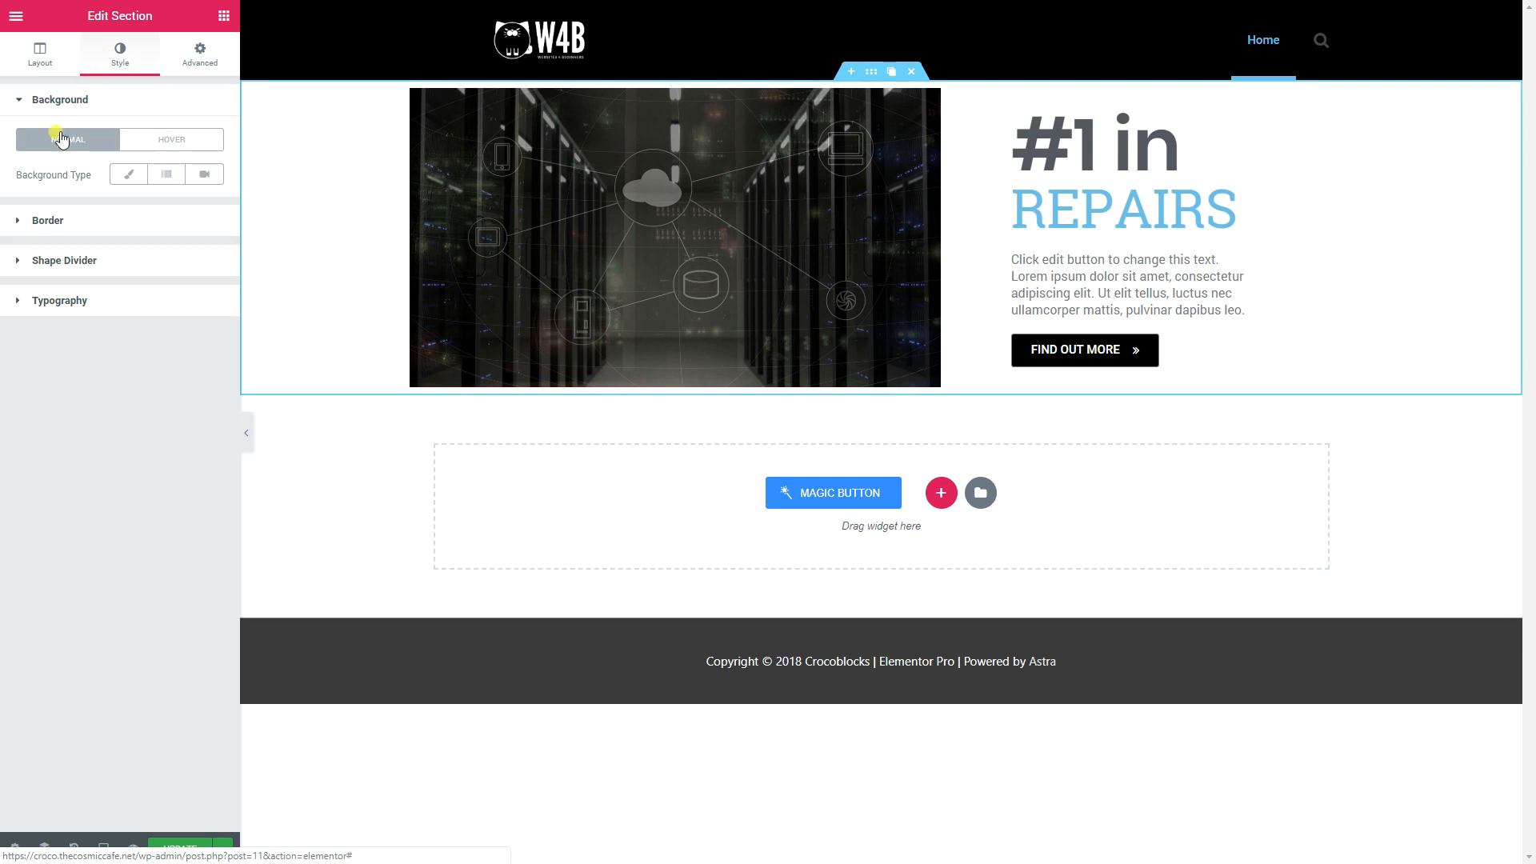
pyautogui.click(124, 176)
pyautogui.click(205, 210)
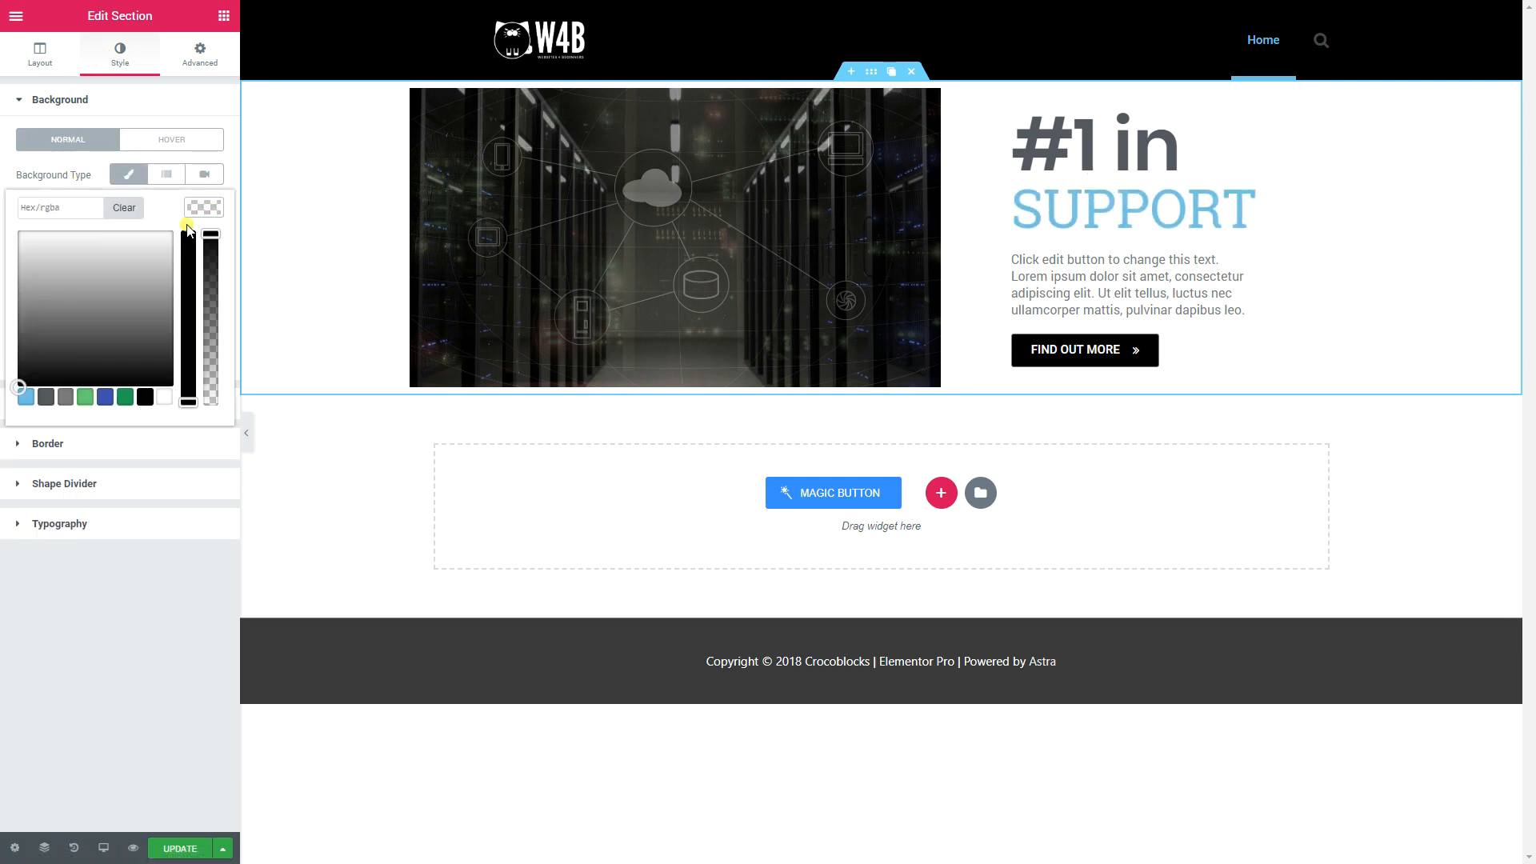
pyautogui.click(144, 398)
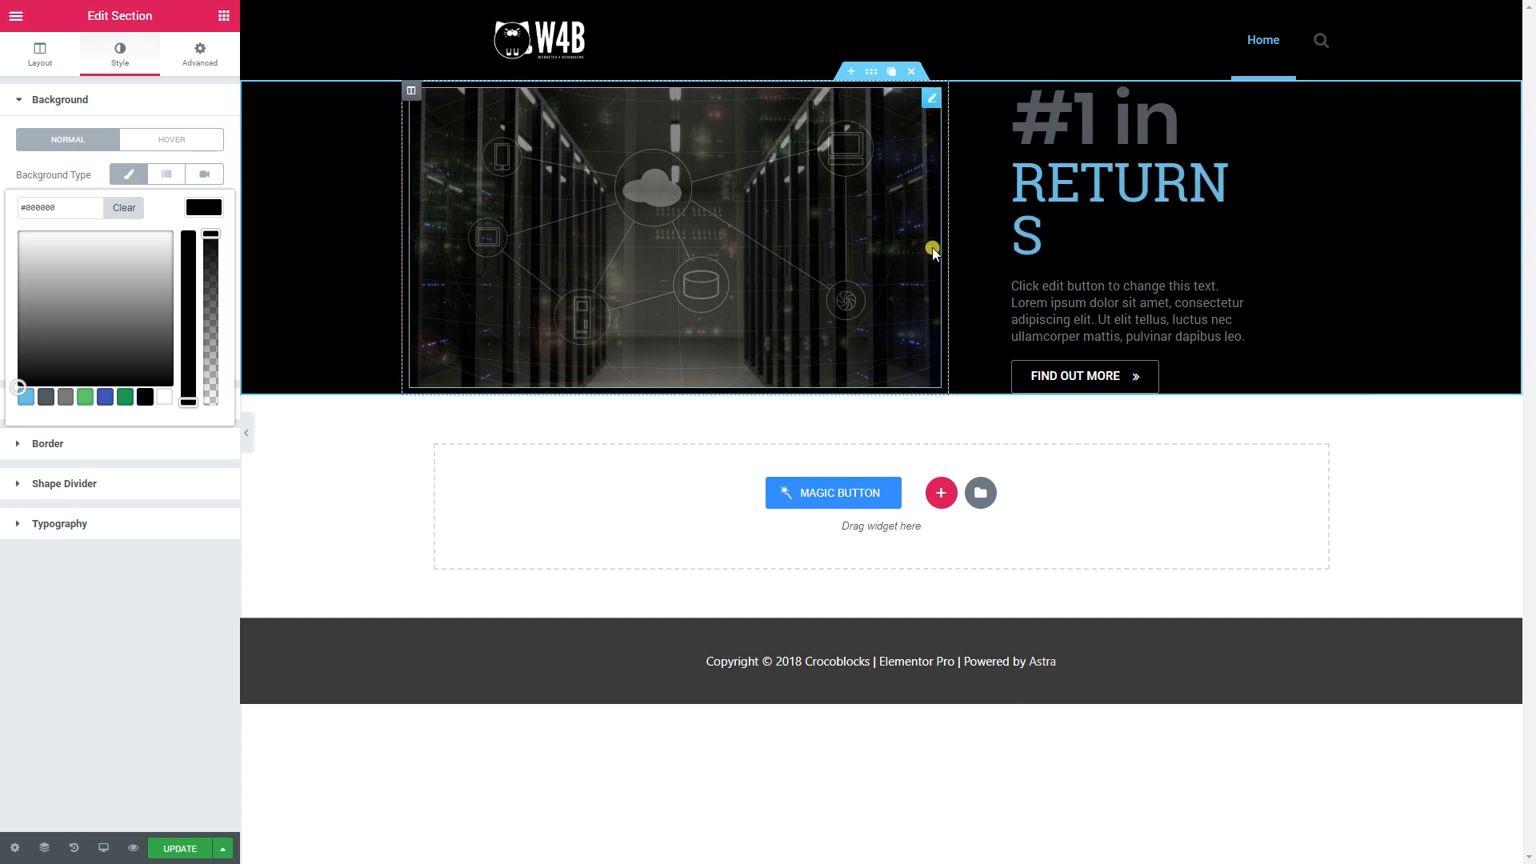
pyautogui.moveTo(940, 240); pyautogui.dragTo(916, 245)
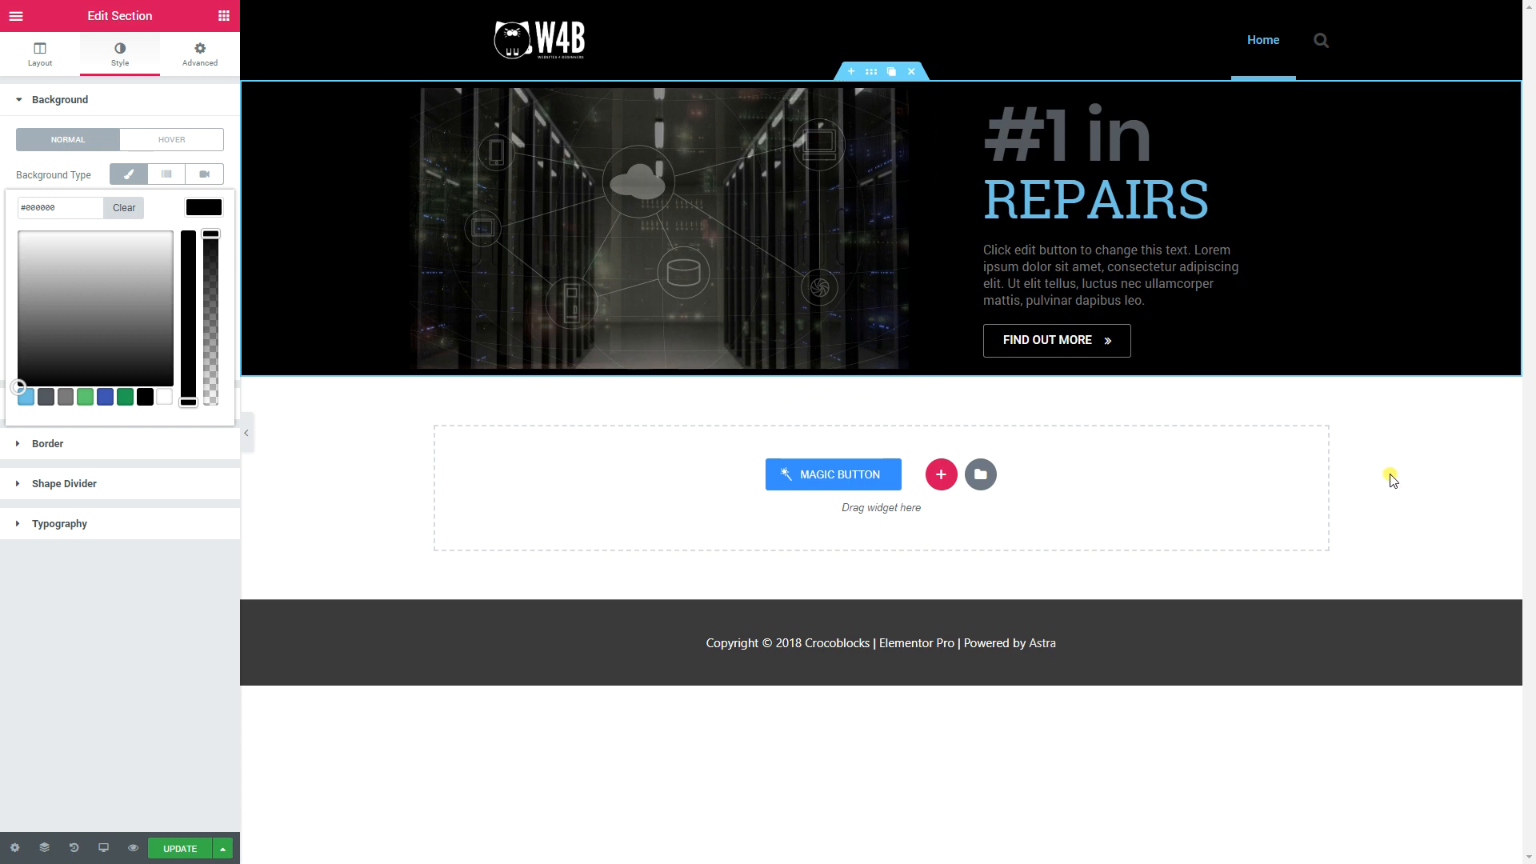